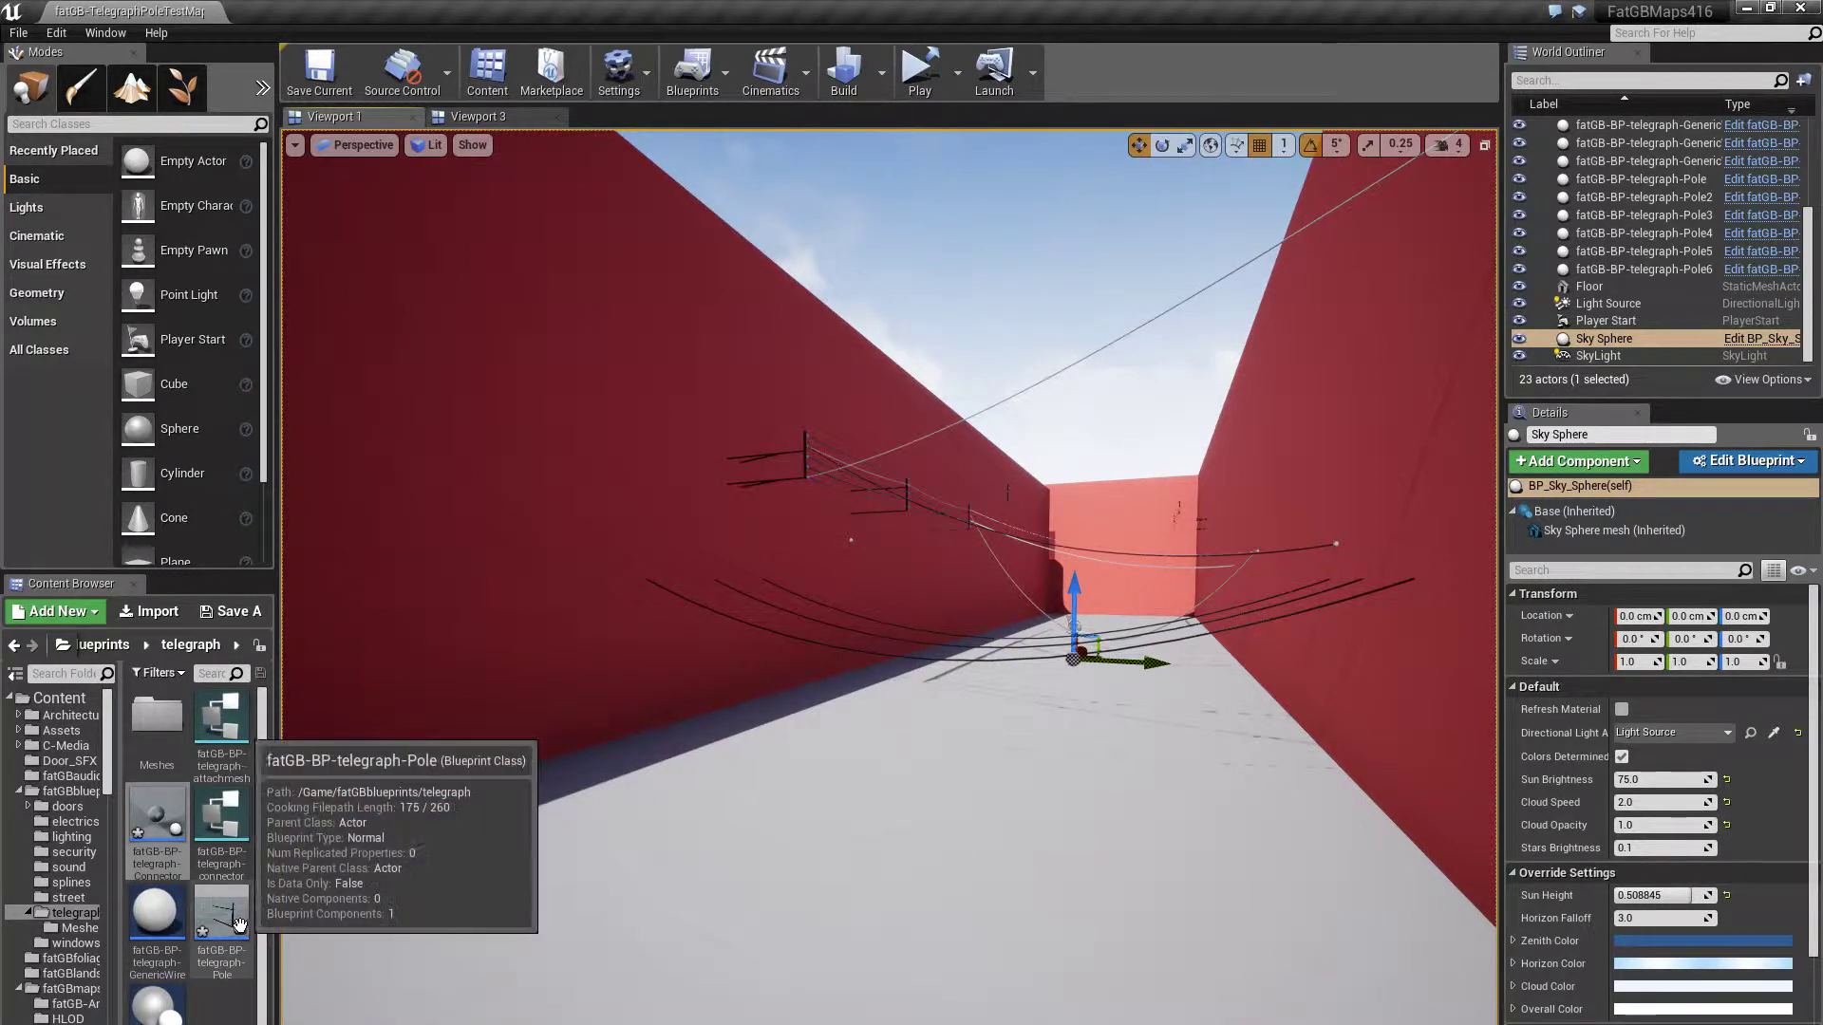
left_click_drag(799, 903, 760, 978)
right_click_drag(759, 978, 893, 964)
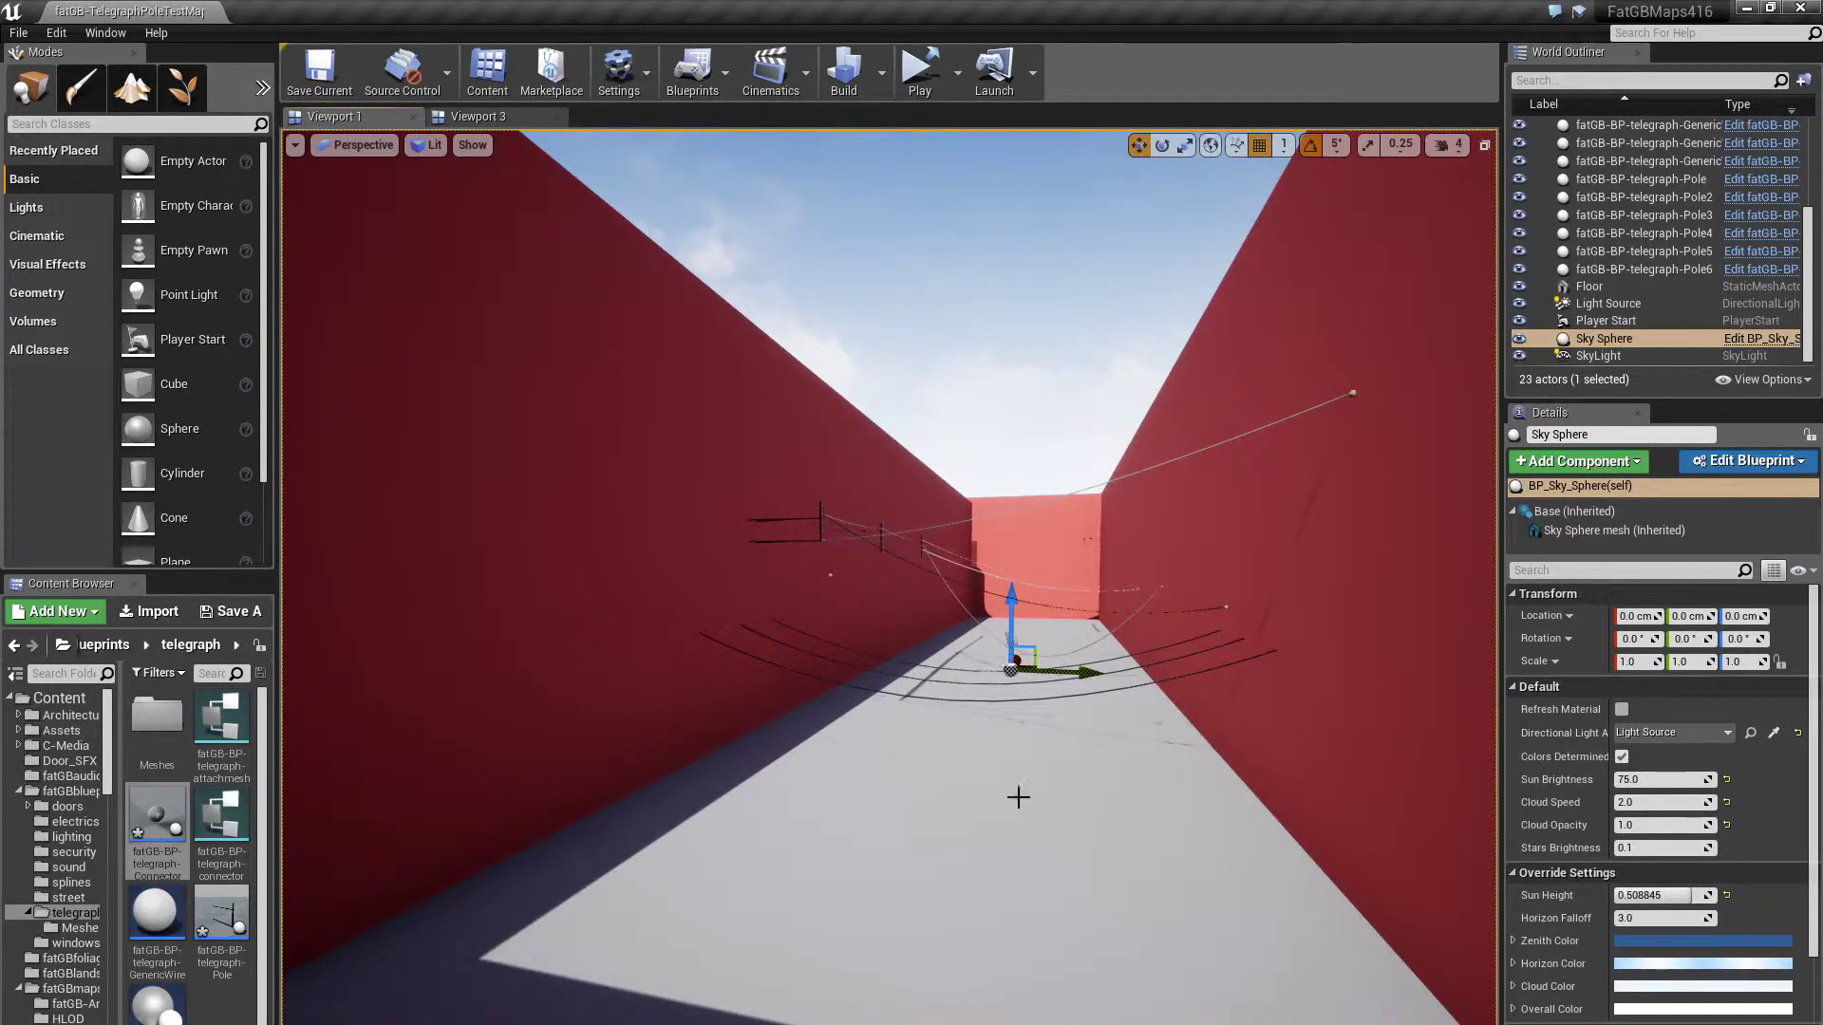
right_click_drag(1018, 797, 1099, 771)
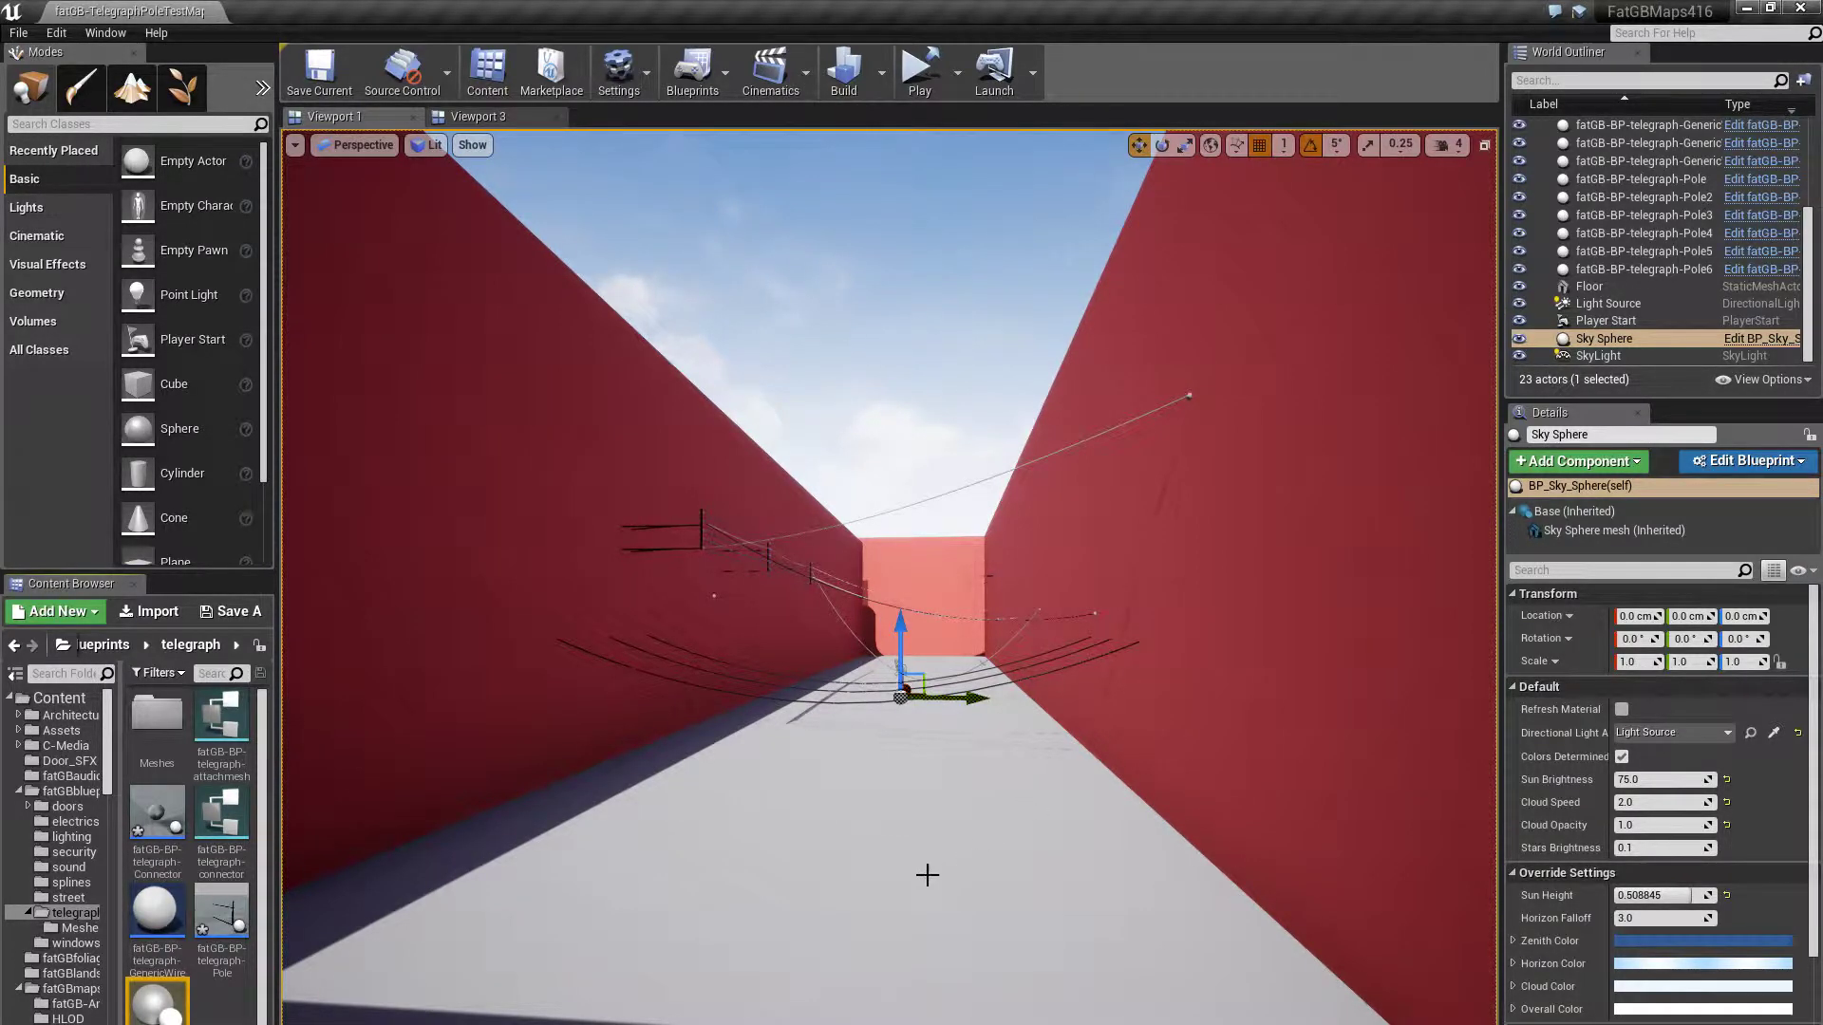
mouse_move(927, 874)
left_mouse_down()
mouse_move(947, 841)
mouse_move(836, 807)
mouse_move(821, 784)
mouse_move(869, 726)
mouse_move(995, 835)
mouse_move(864, 837)
mouse_move(947, 846)
mouse_move(921, 817)
mouse_move(810, 907)
left_mouse_up()
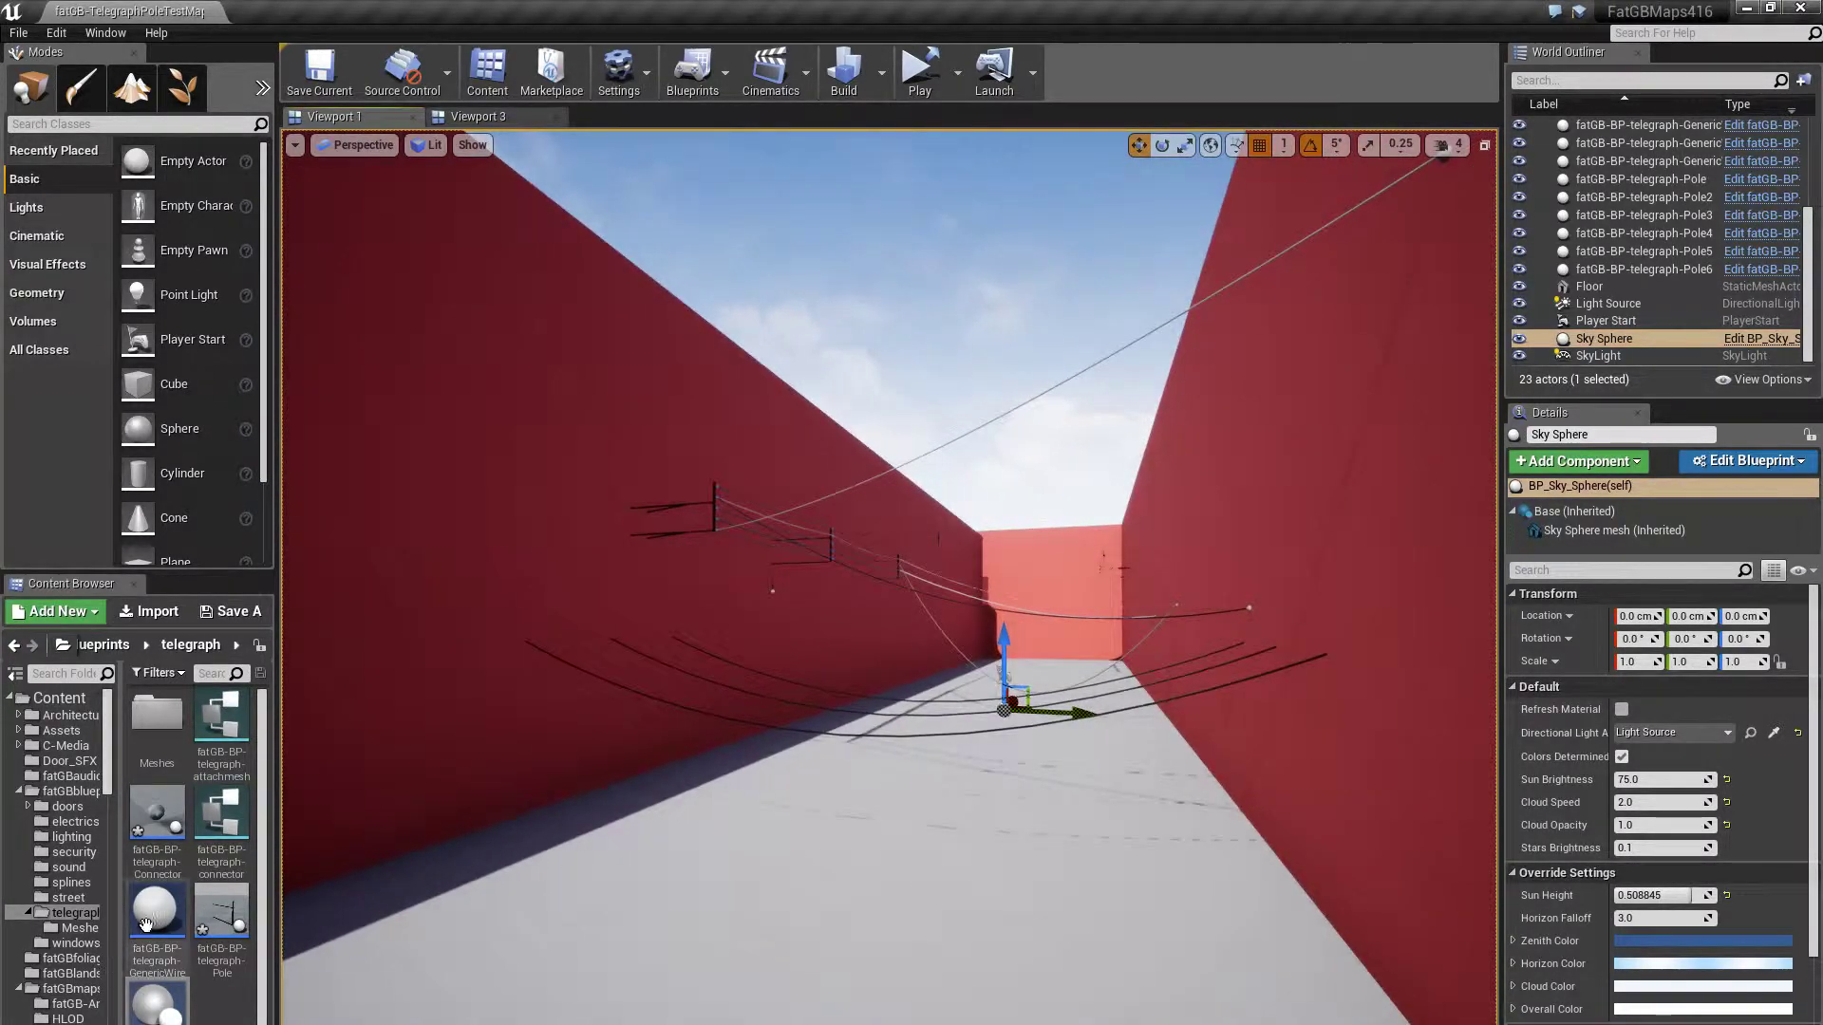
Place a telegraph GenericWire blueprint on the right-hand red wall and focus the view on the new wire
left_click_drag(146, 924, 1147, 857)
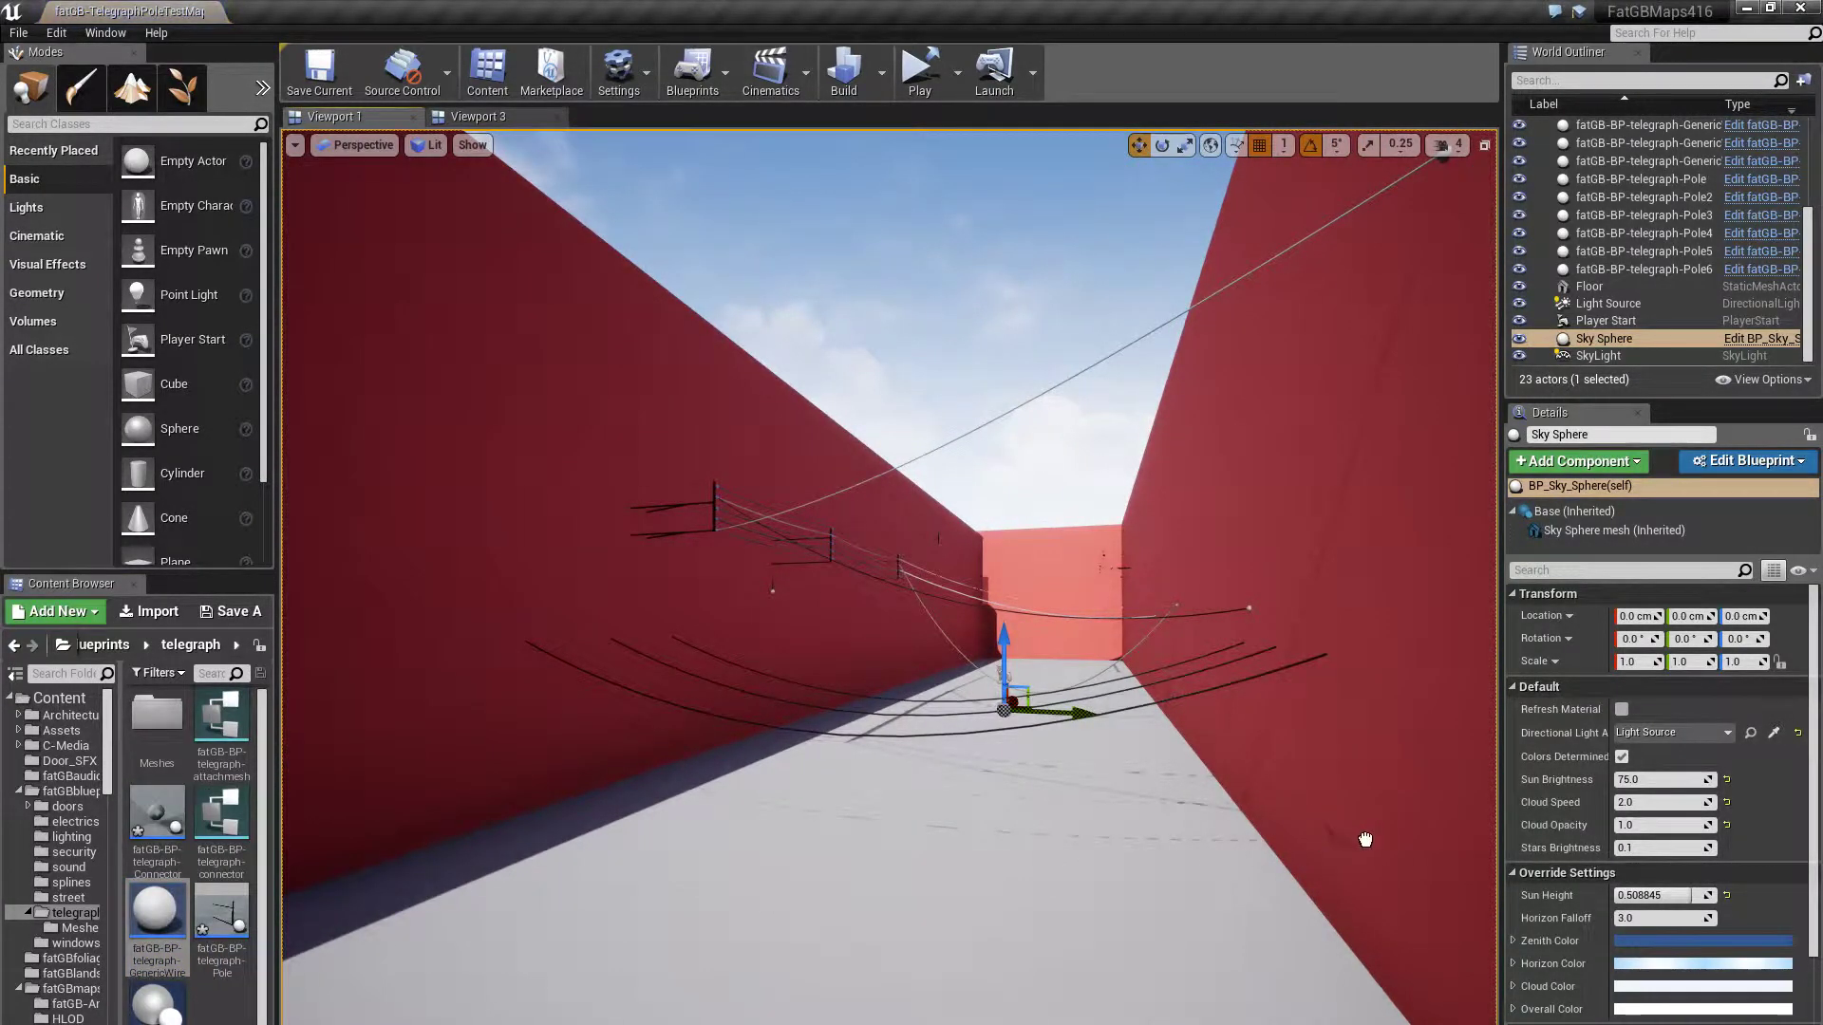
left_click_drag(1374, 839, 1372, 840)
left_click(1084, 850)
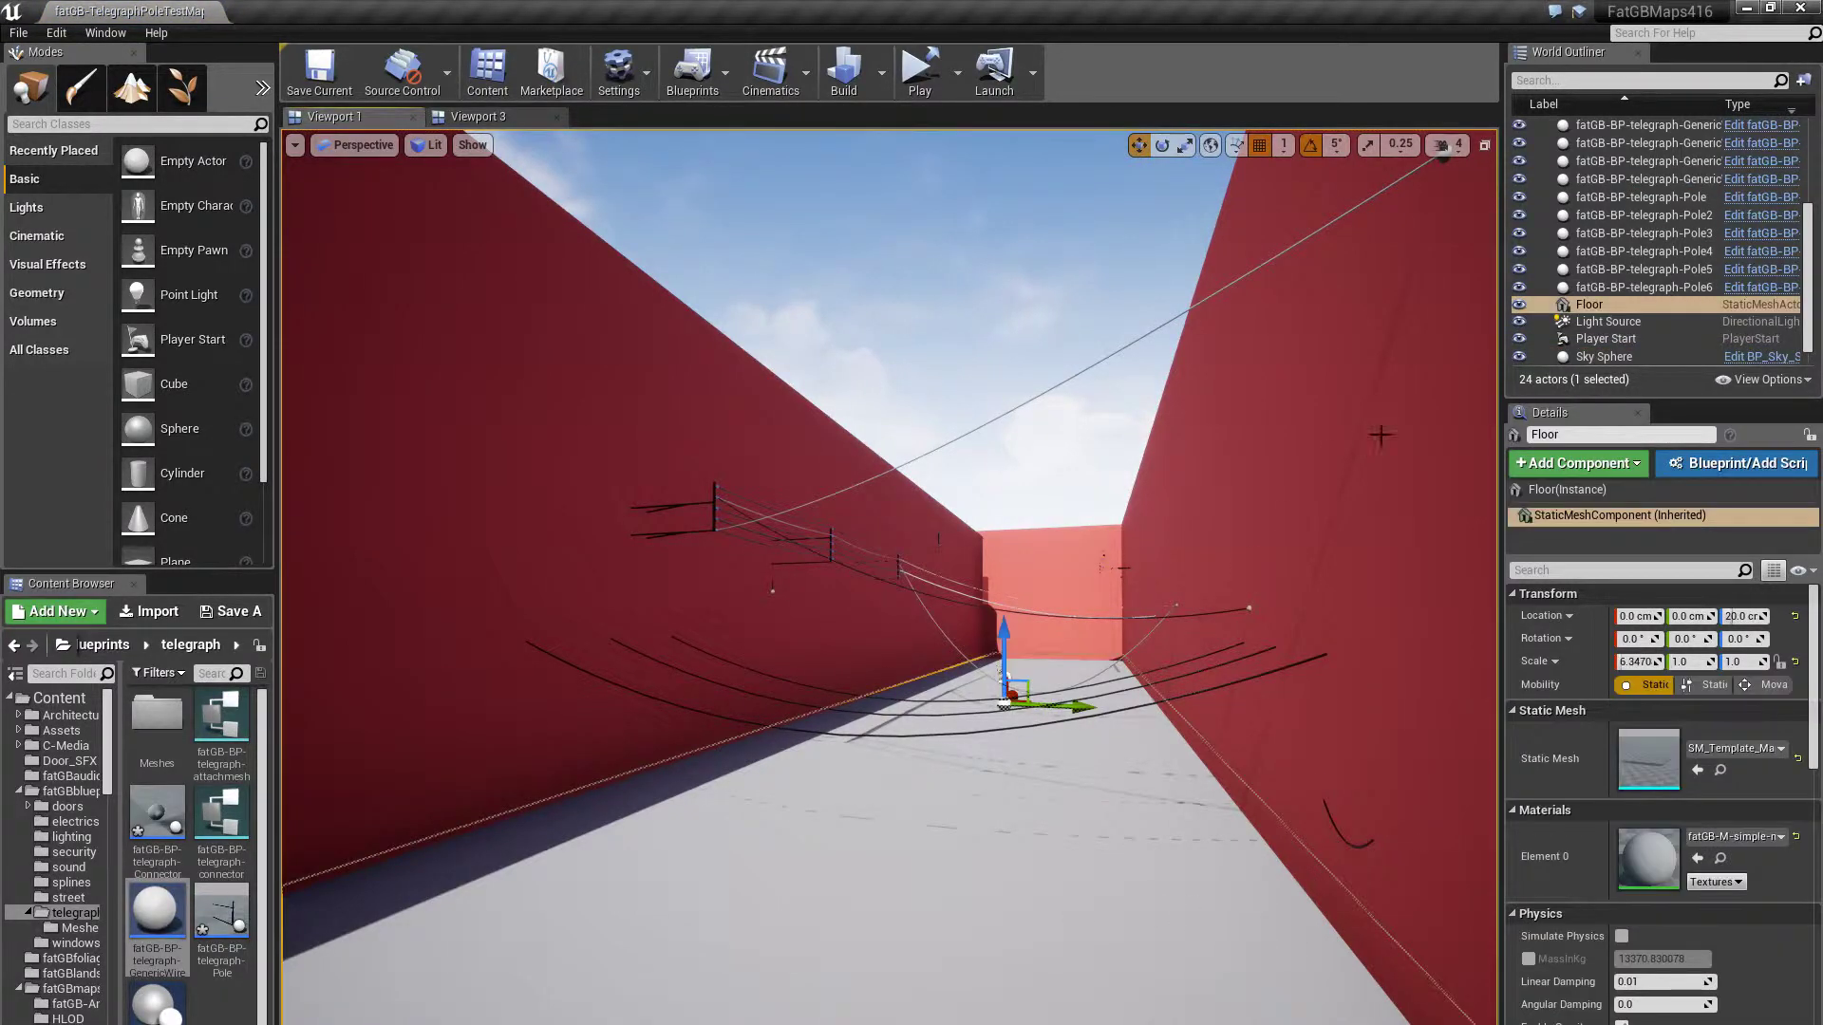
left_click(1338, 835)
key("f")
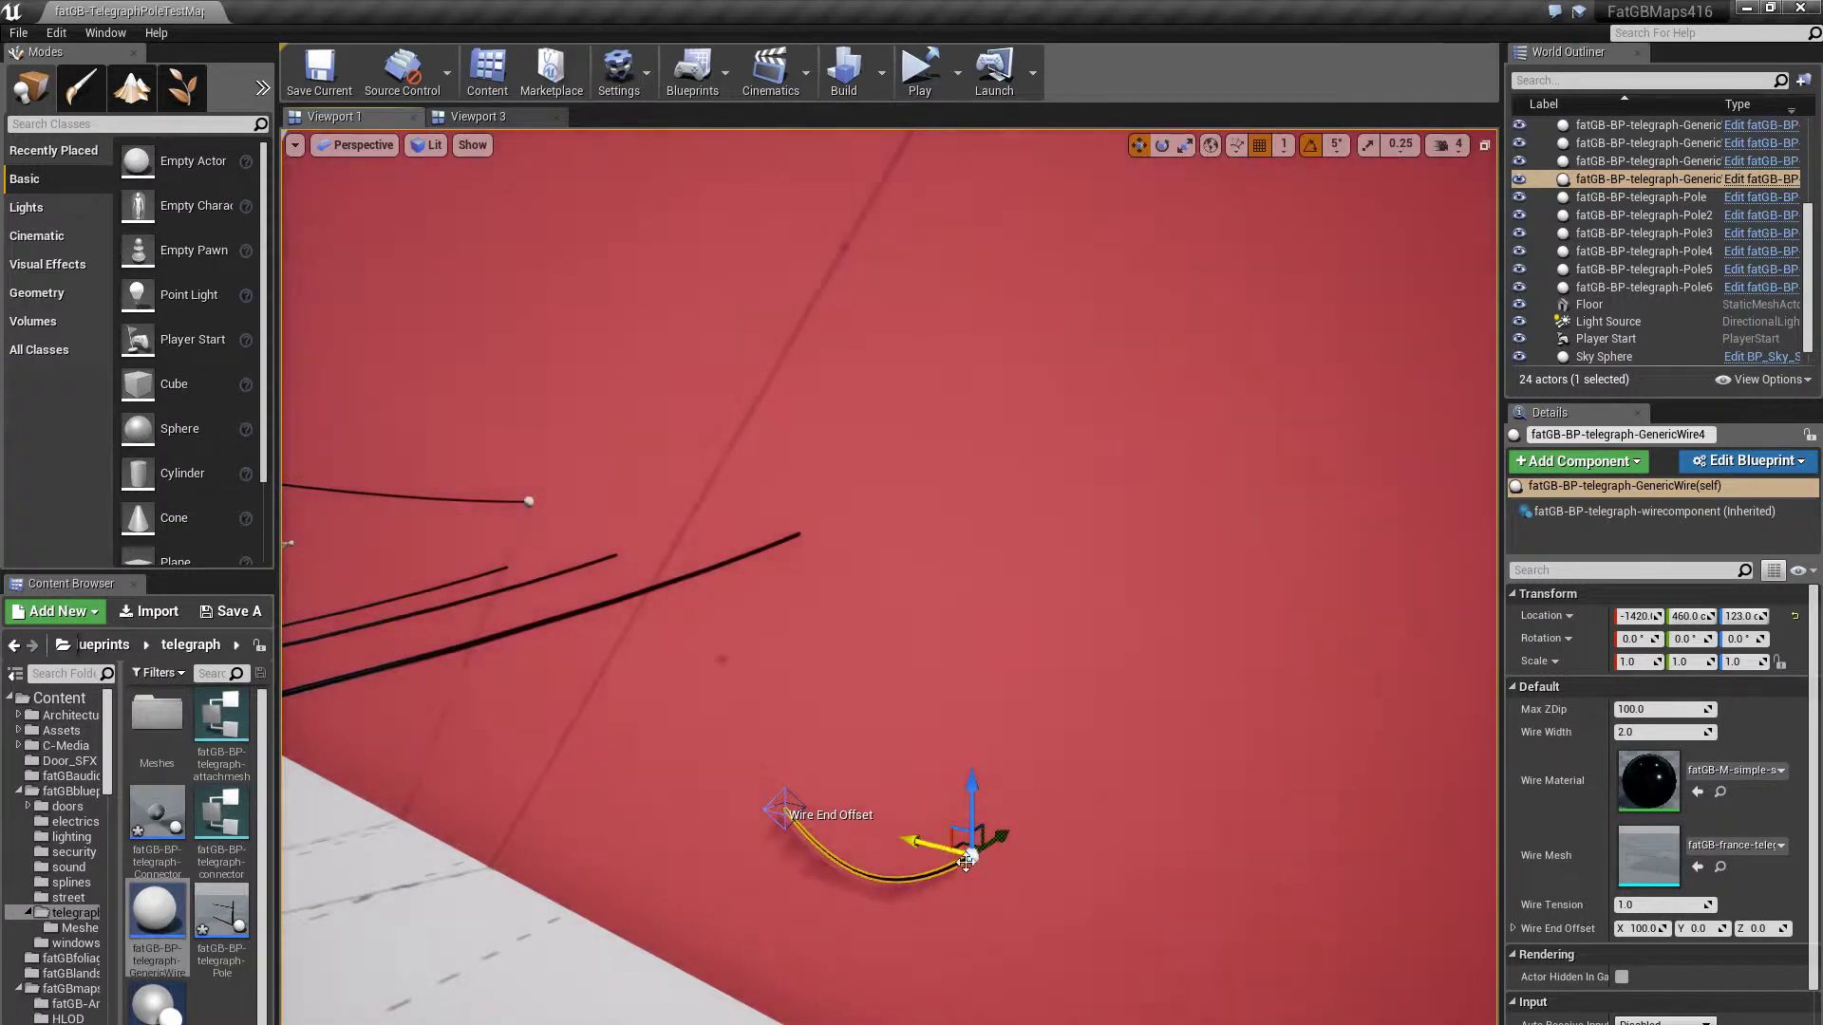
Stretch the new wire by moving its Wire End Offset to about Y -163 and Z 6, out from the wall
right_click_drag(784, 814, 797, 814)
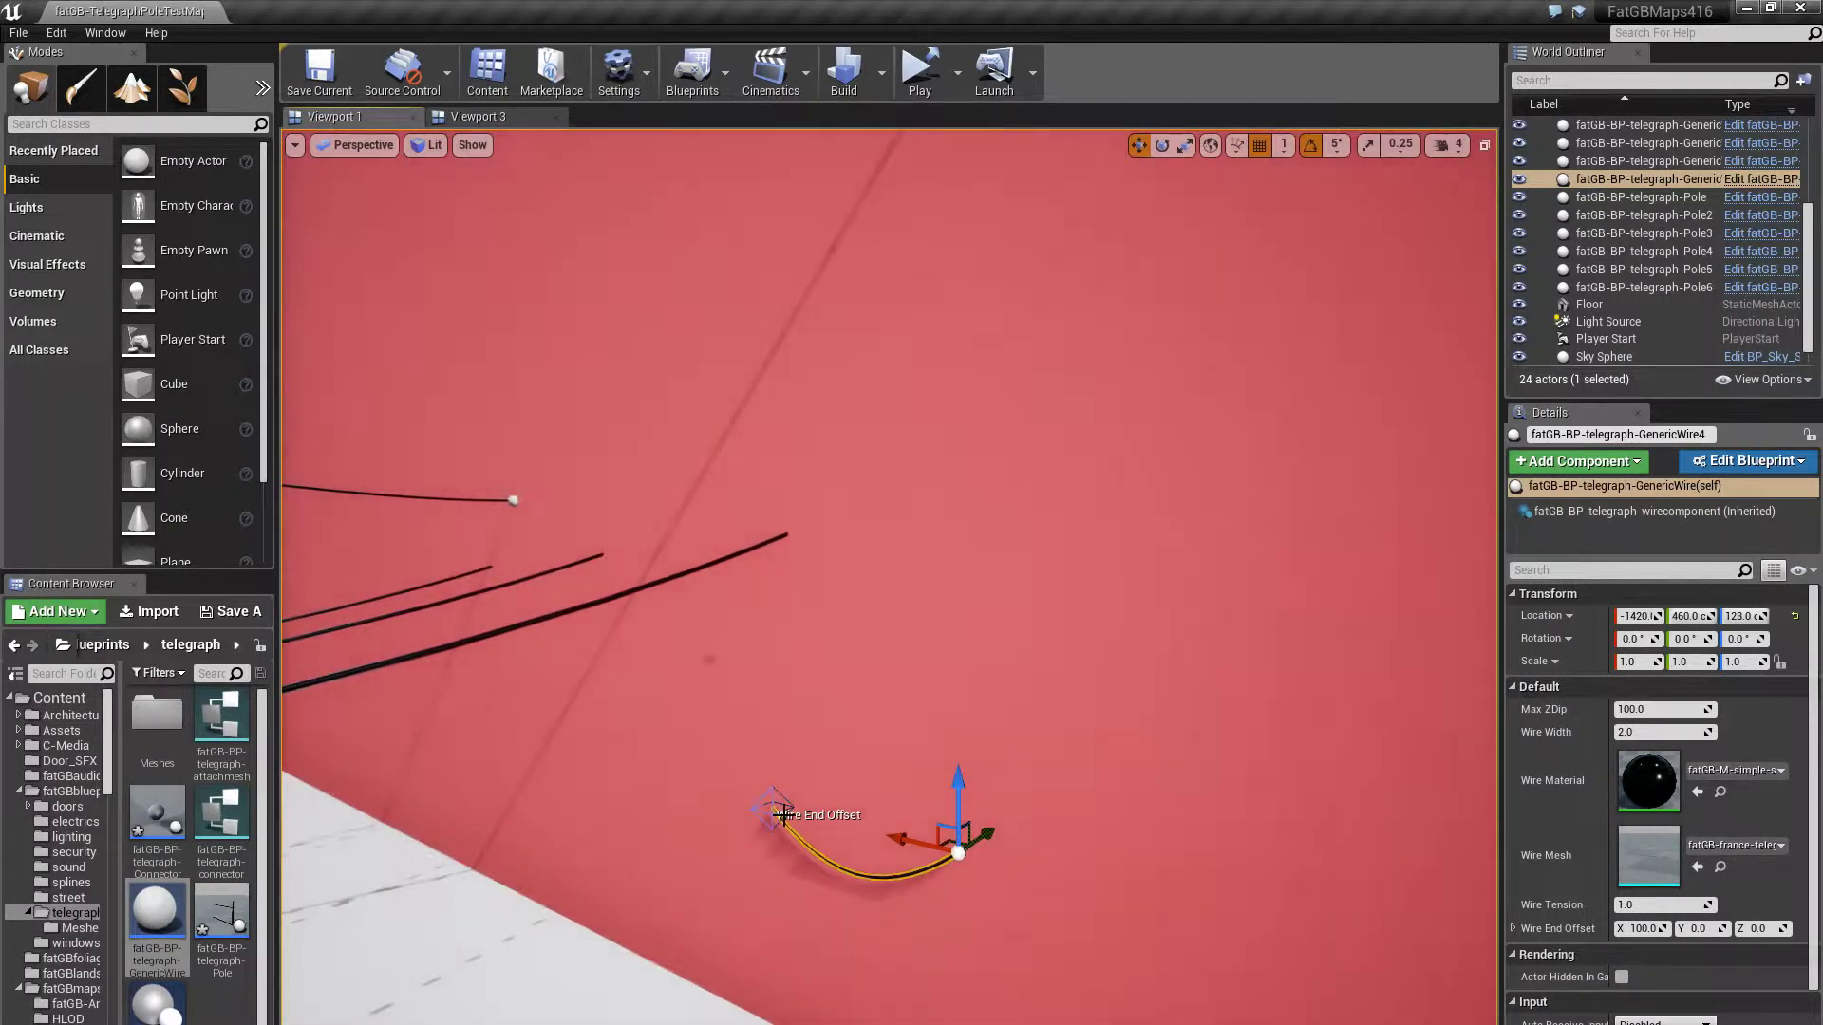
left_click_drag(774, 814, 403, 990)
right_click_drag(556, 1004, 567, 947)
key("s")
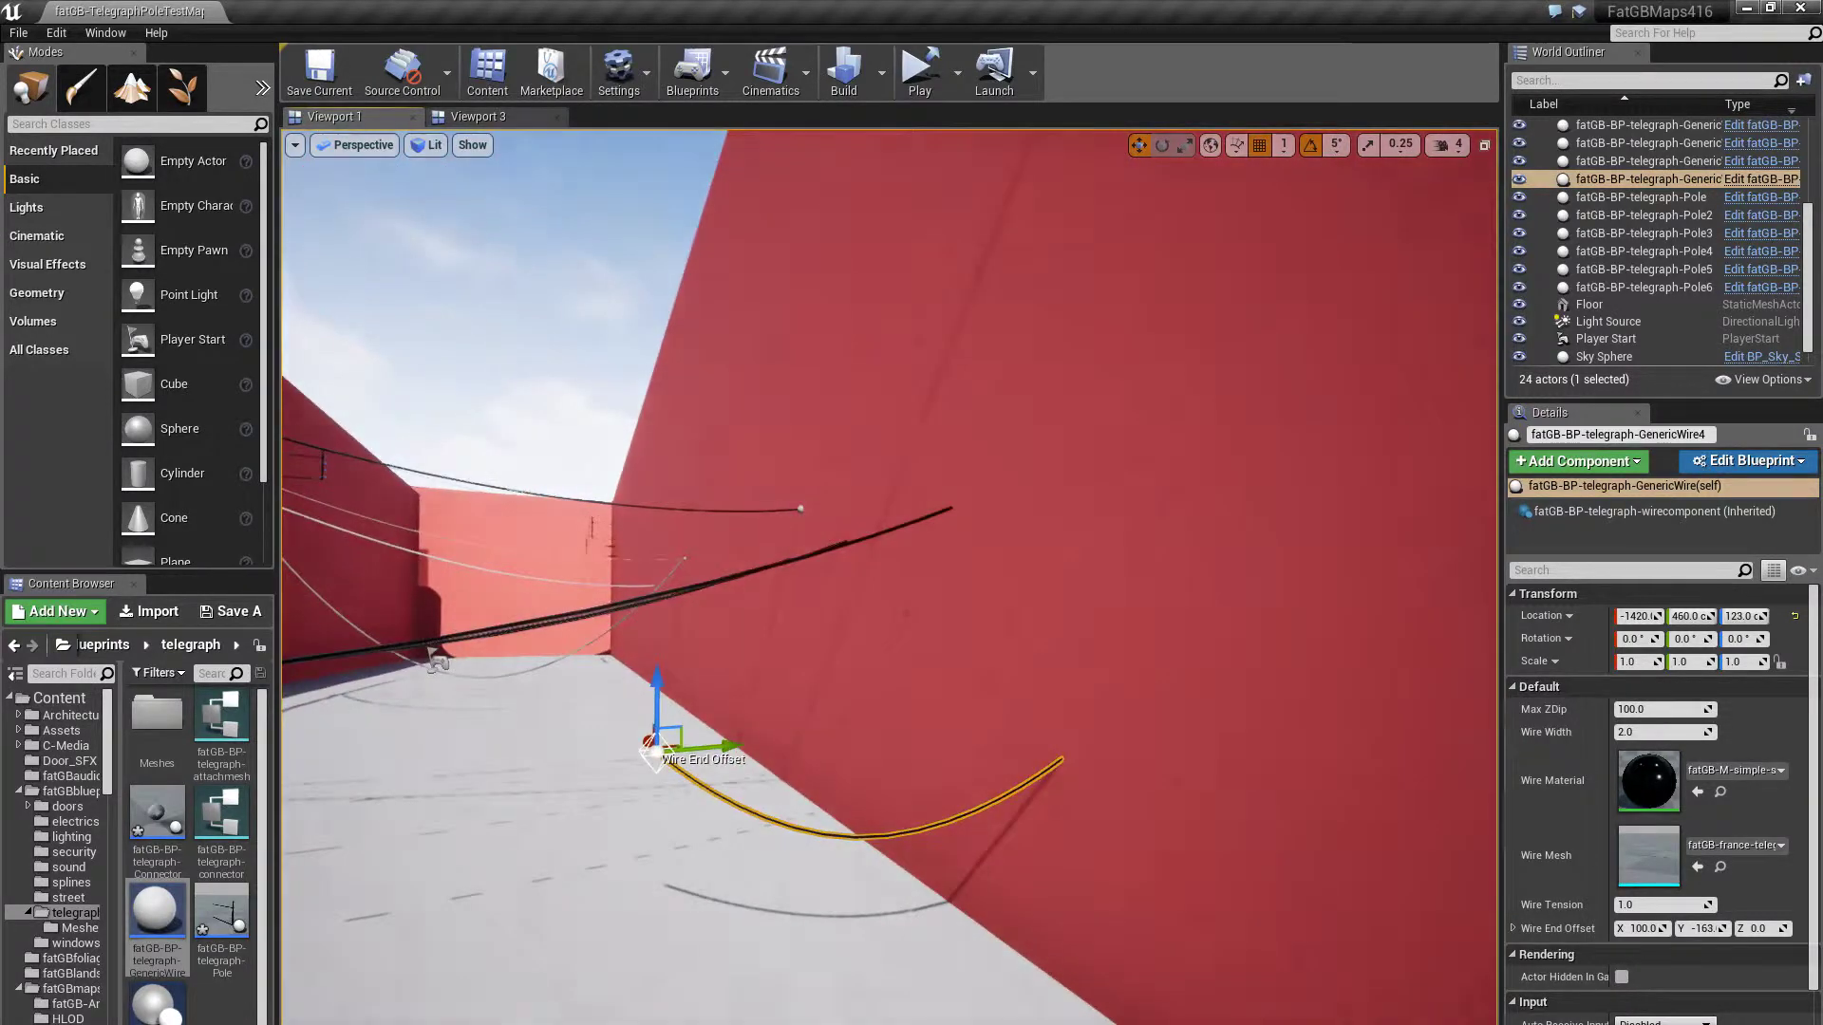
left_click_drag(659, 684, 659, 410)
left_click_drag(744, 363, 764, 669)
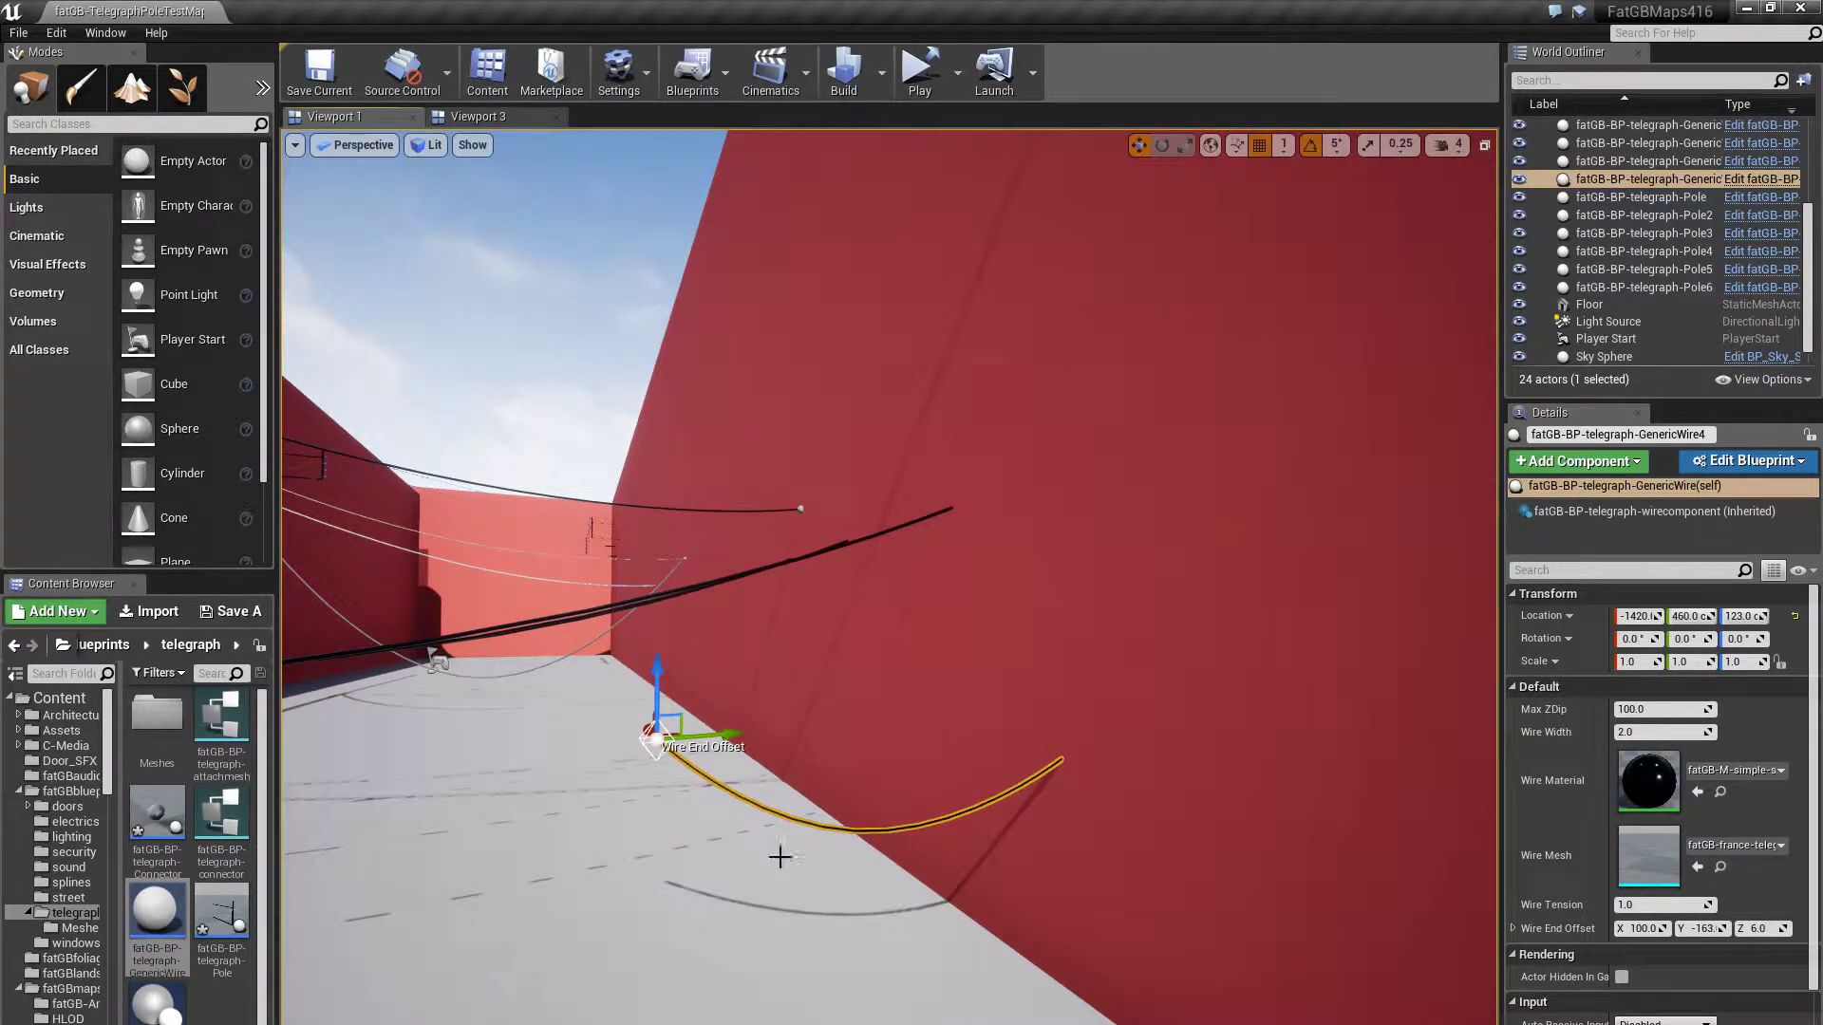
right_click_drag(694, 903, 648, 884)
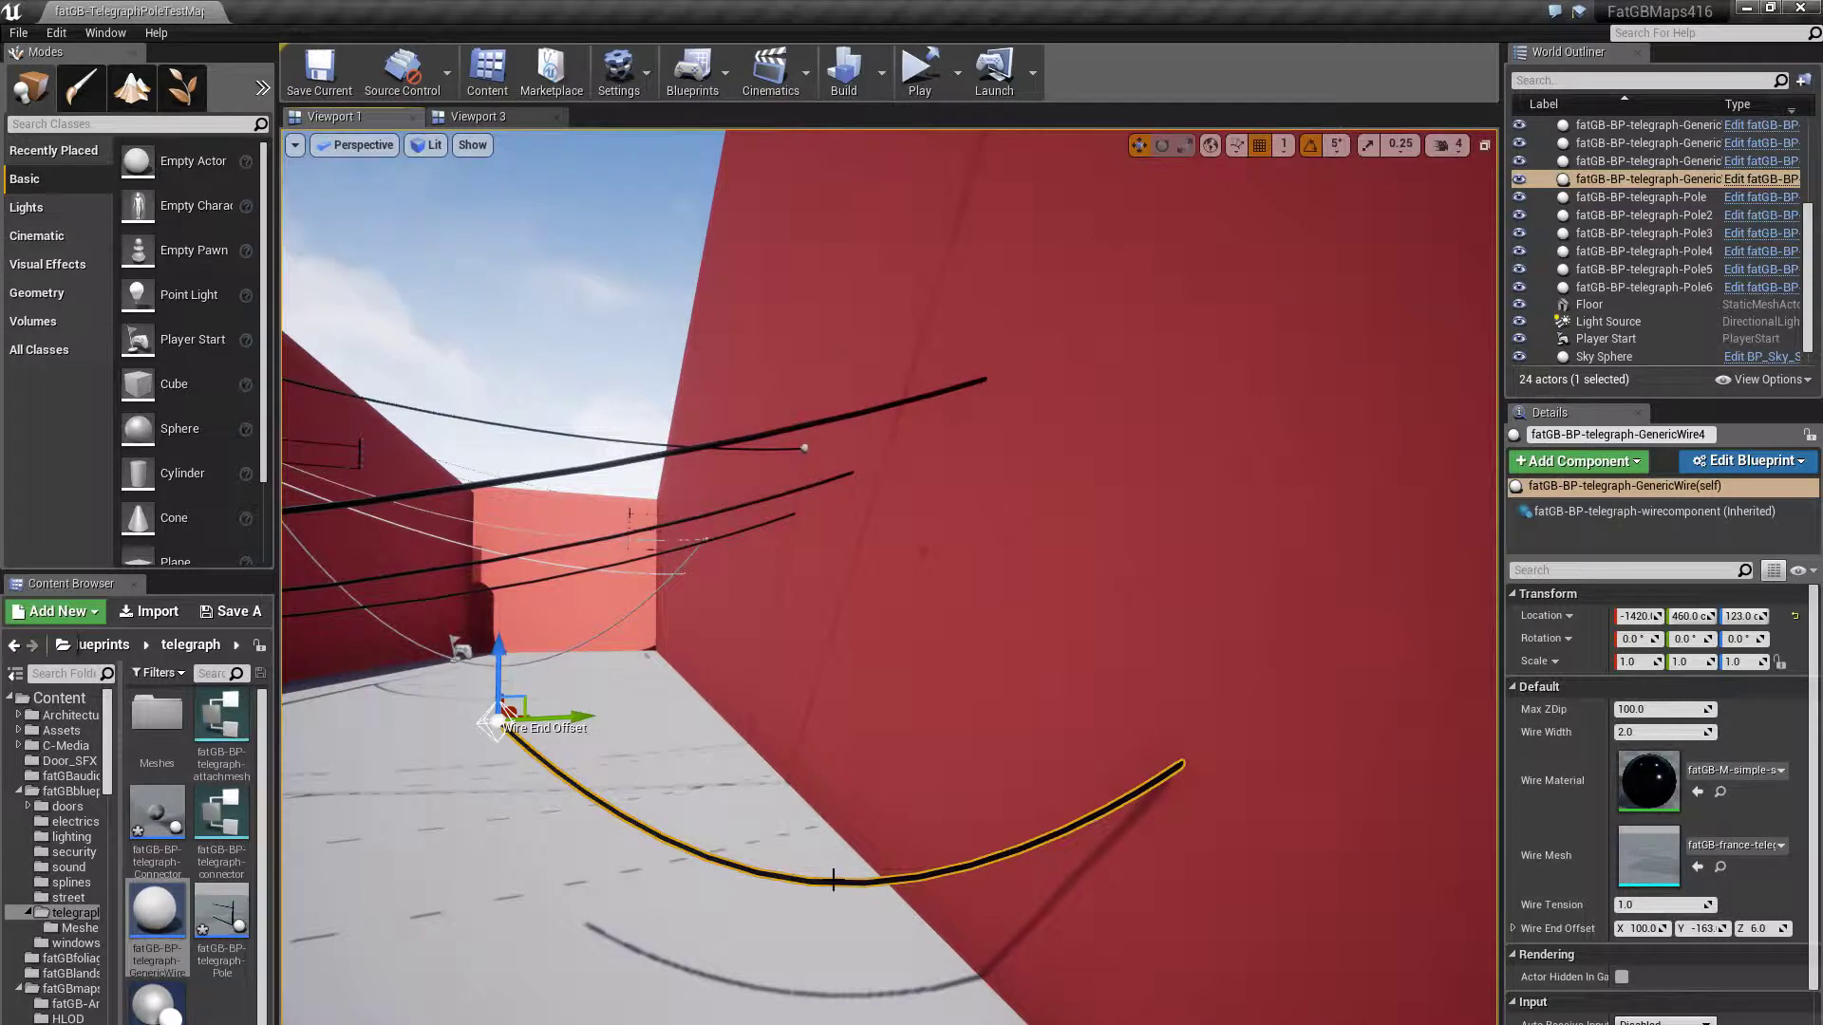
Inspect the existing wires up close, then extend the new wire's end offset to about Y -185
left_click(873, 975)
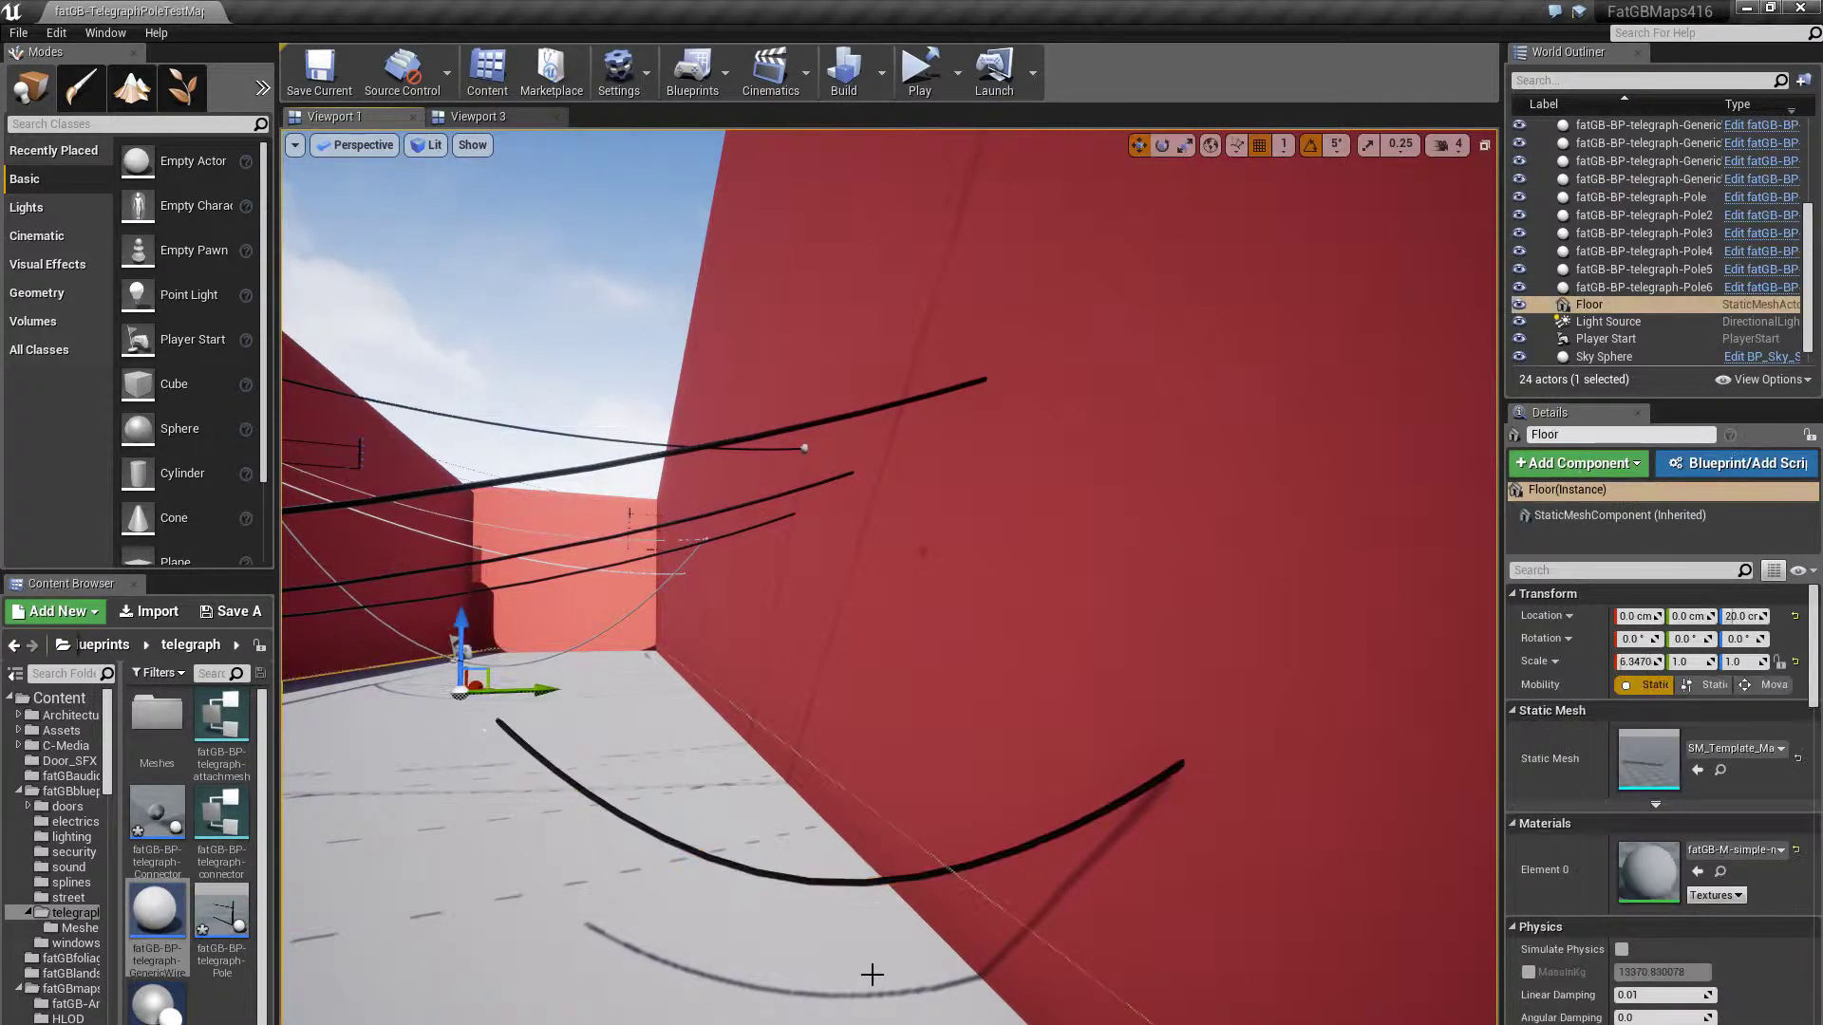
left_click_drag(872, 975, 817, 550)
right_click_drag(902, 942, 1008, 722)
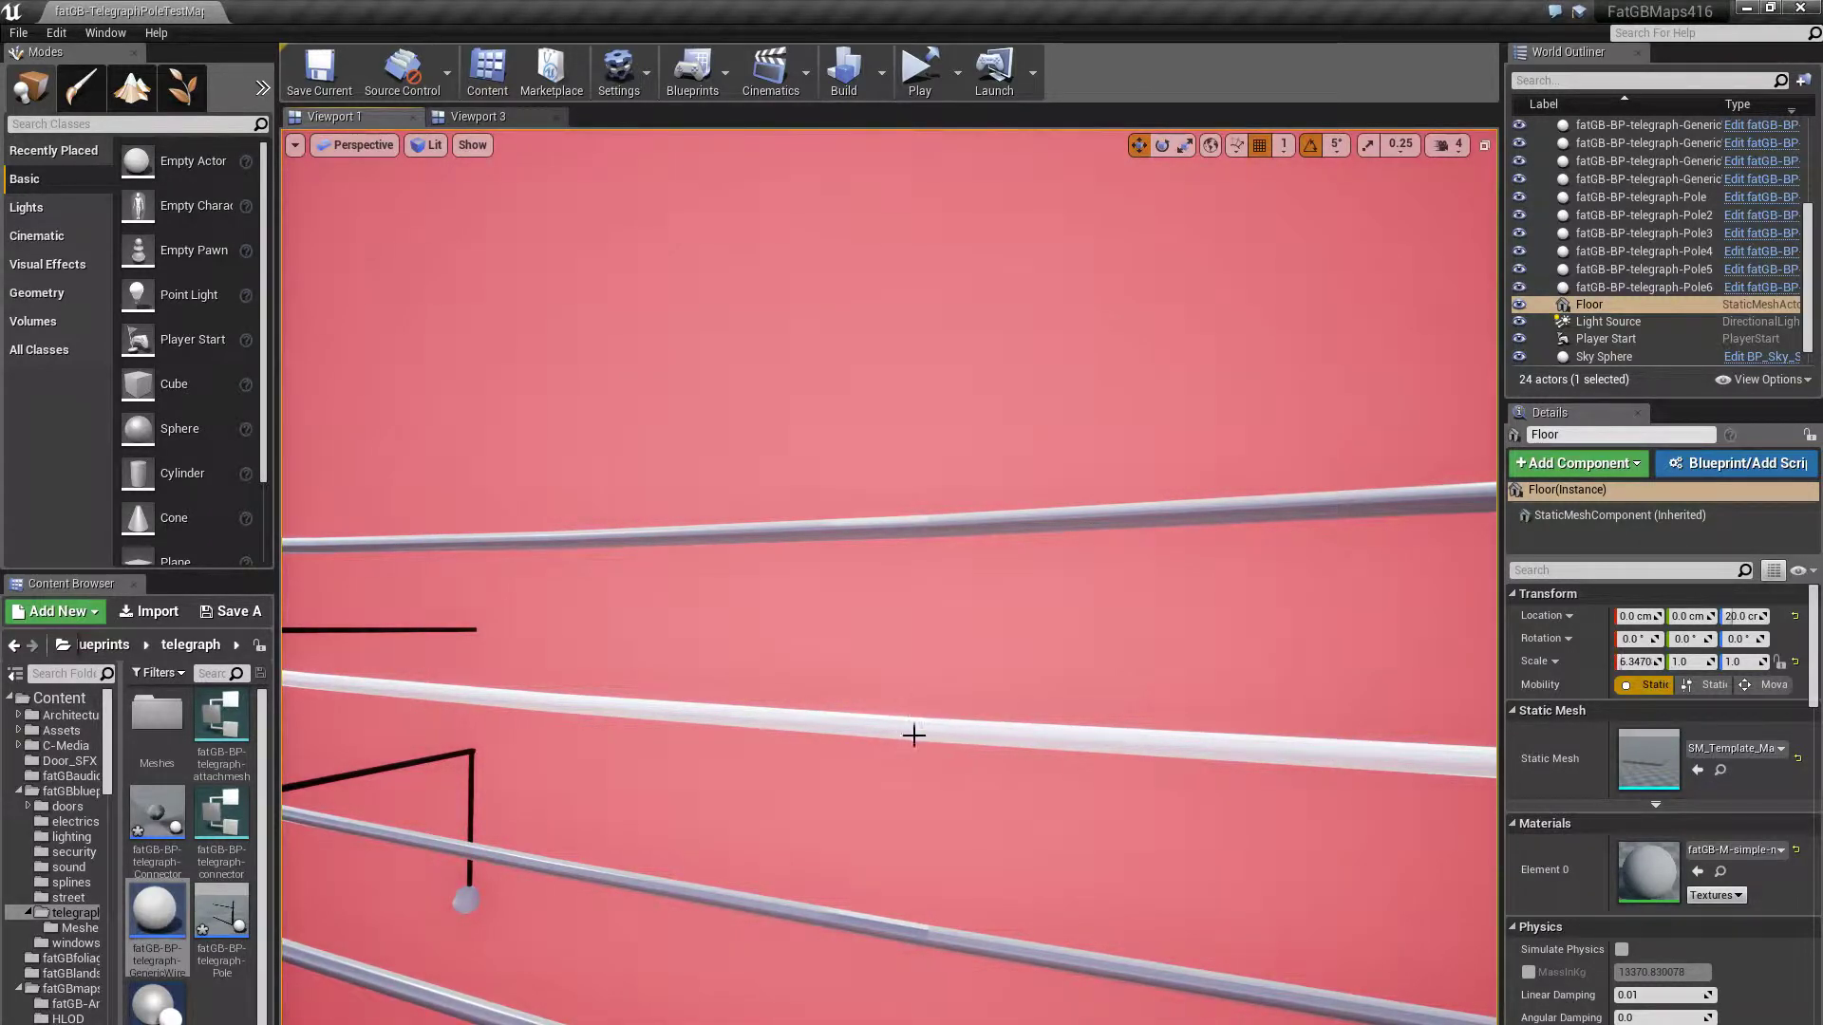
right_click_drag(917, 805, 1253, 788)
right_click_drag(876, 717, 917, 807)
left_click(770, 800)
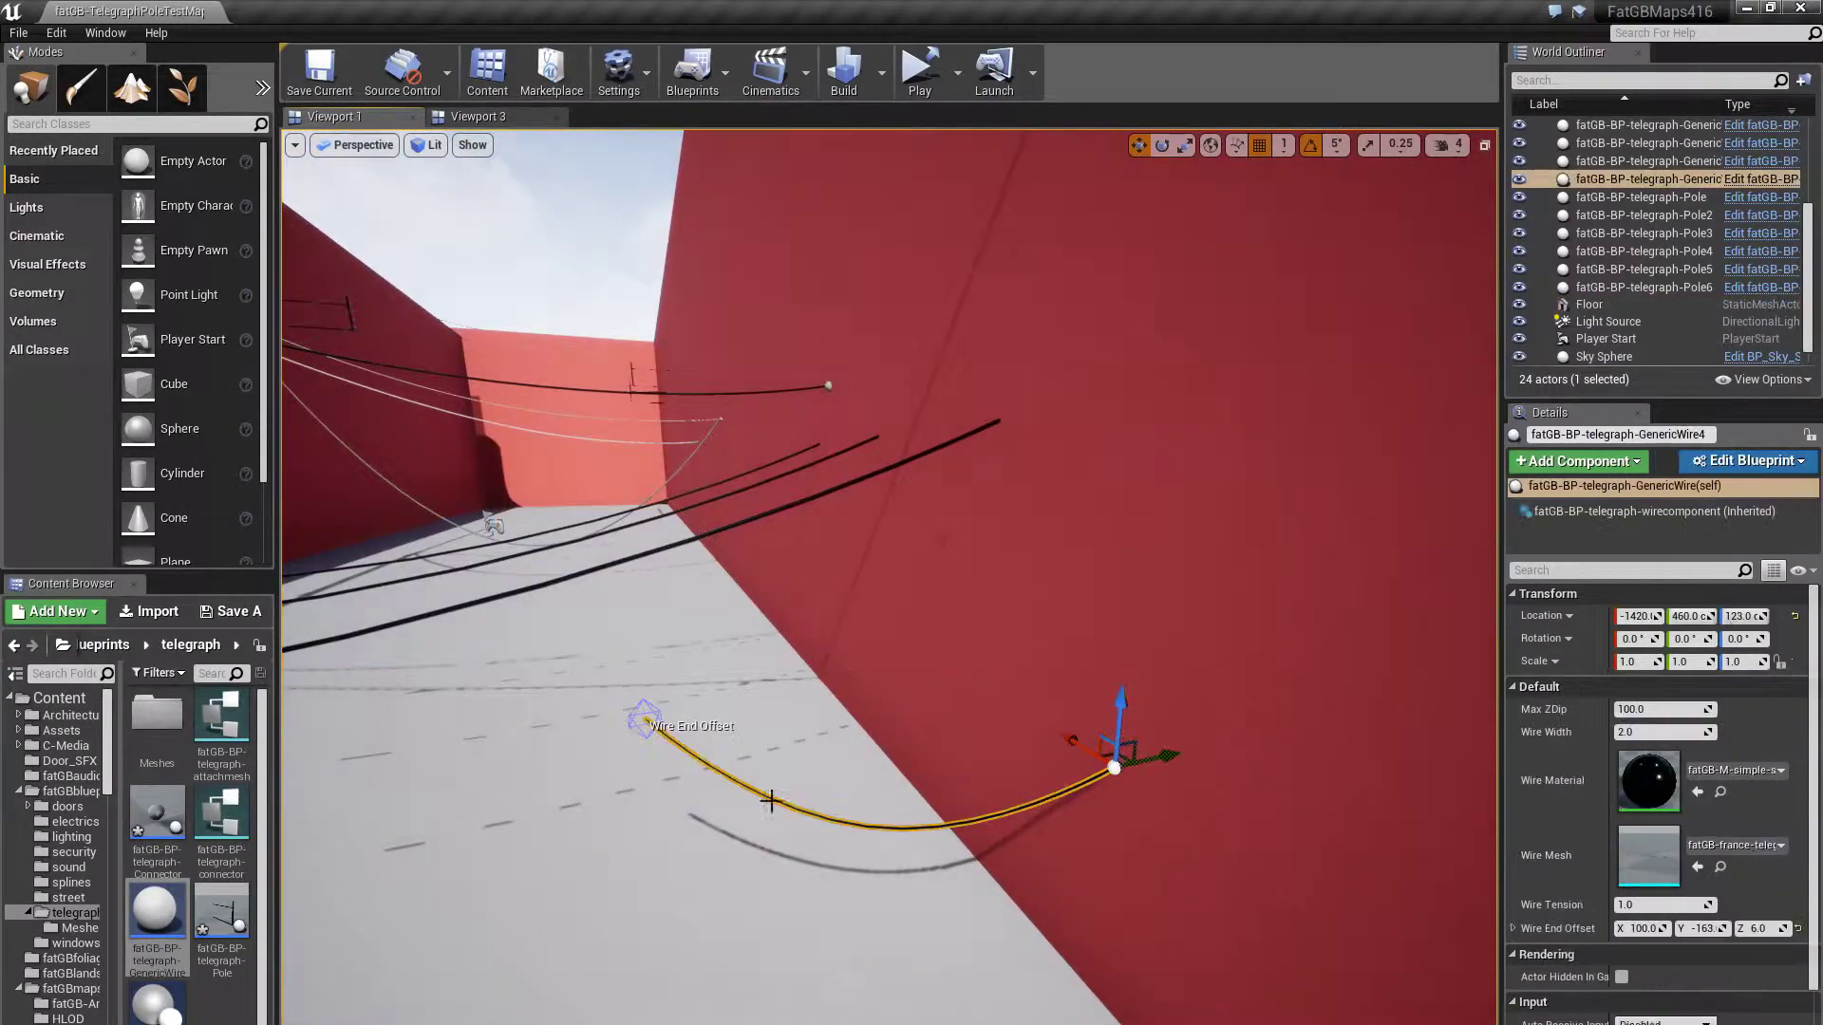
left_click(639, 718)
left_click_drag(664, 709, 590, 720)
Rotate the whole wire from its wall end to about -34.9 degrees around the Z axis
left_click(1113, 771)
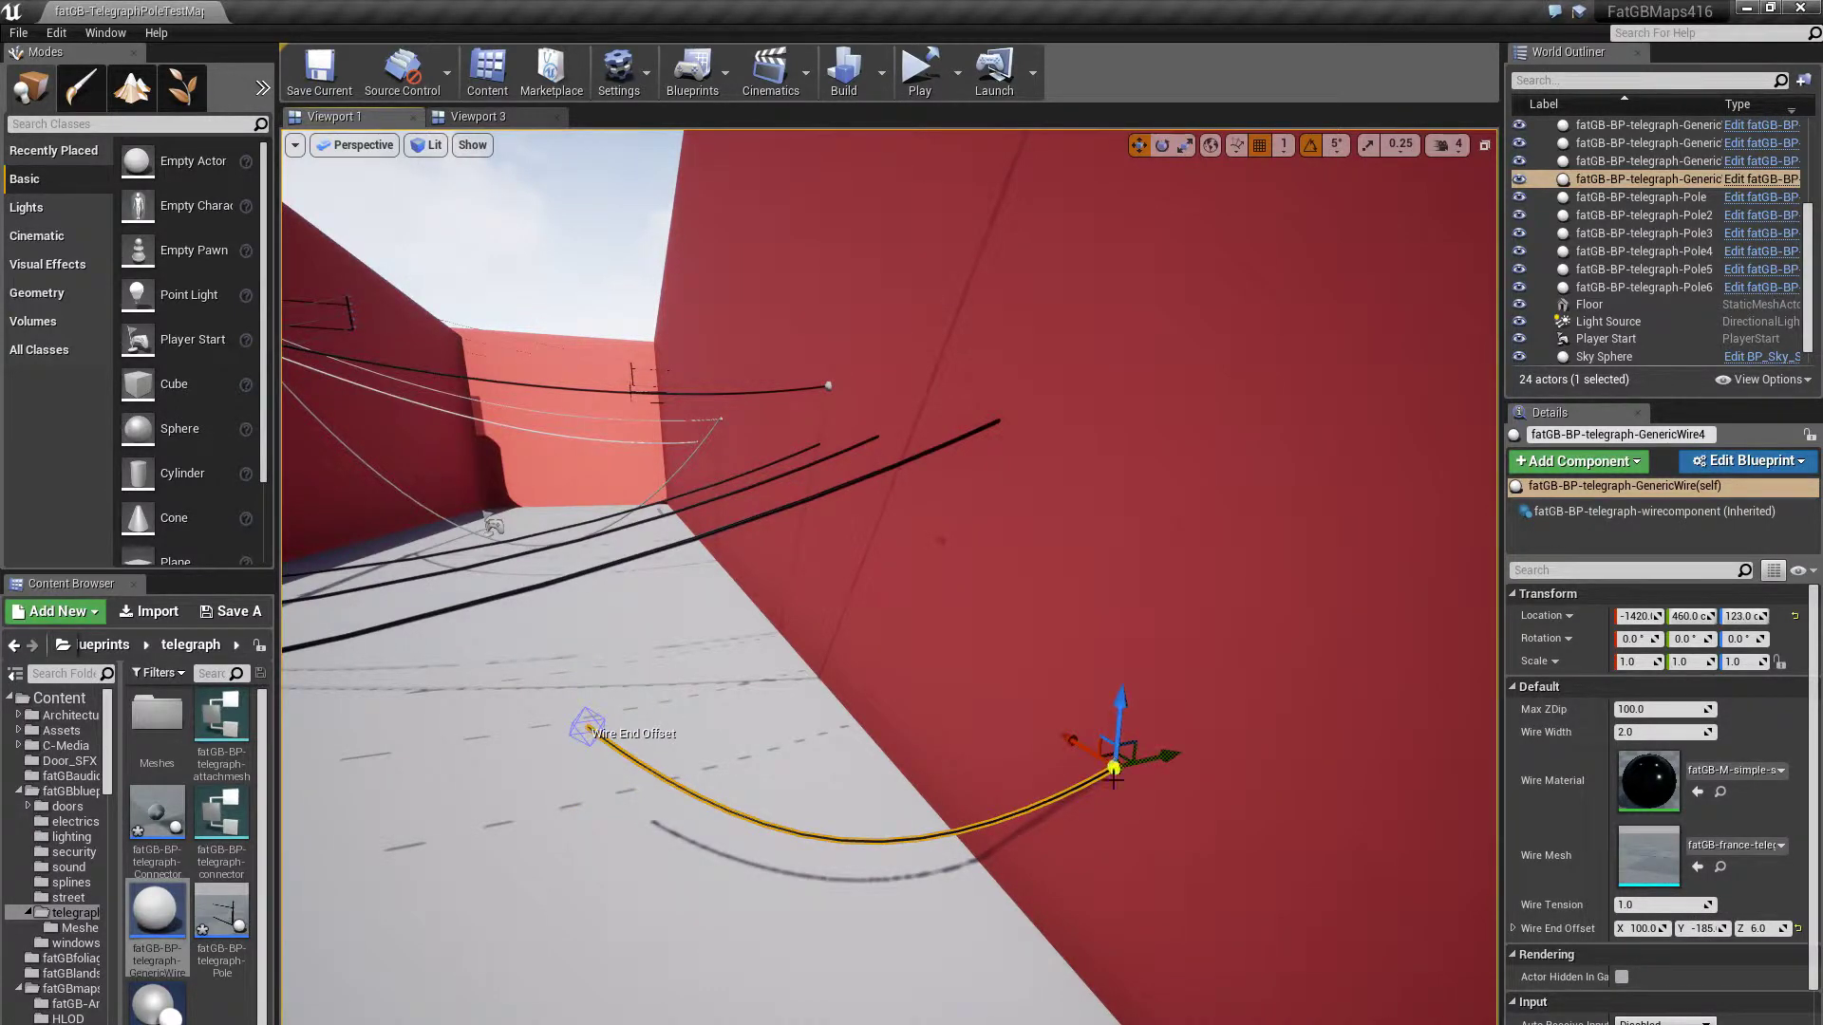
key("e")
mouse_move(1112, 822)
left_mouse_down()
mouse_move(1263, 807)
mouse_move(1073, 819)
mouse_move(1113, 822)
left_mouse_up()
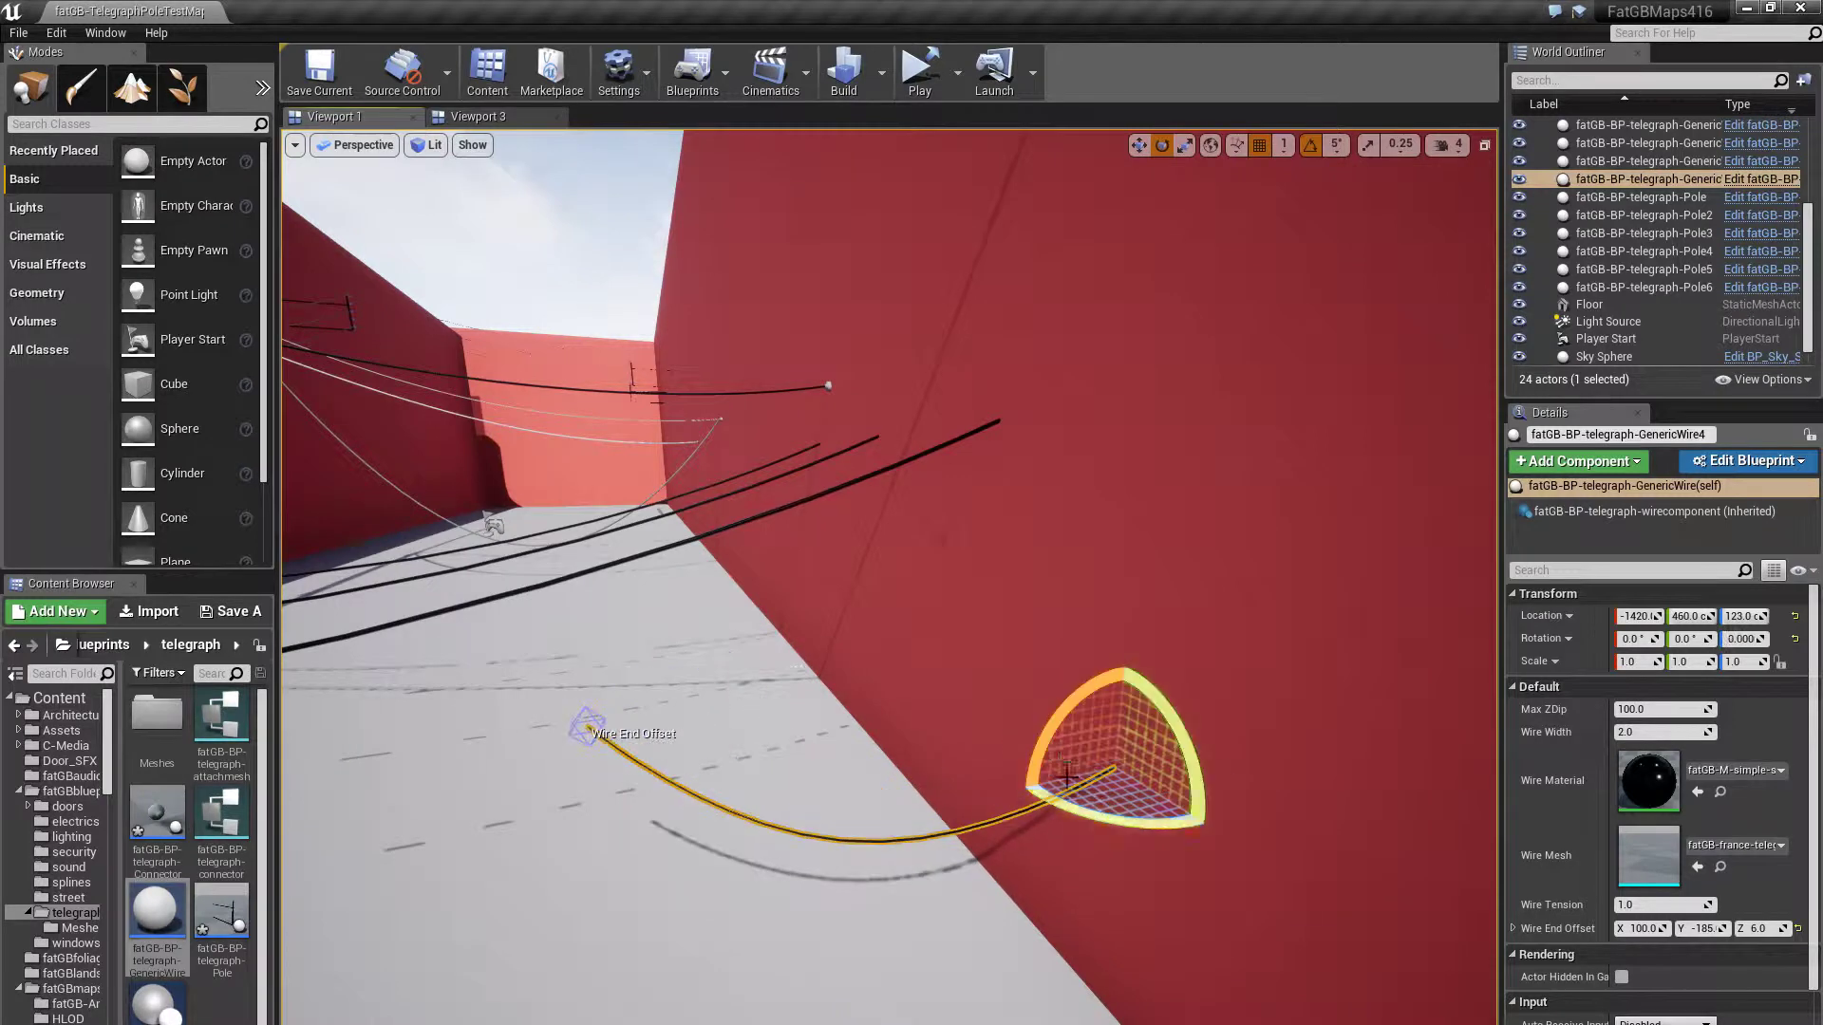
mouse_move(1050, 726)
left_mouse_down()
mouse_move(1178, 675)
mouse_move(1087, 680)
mouse_move(1139, 712)
mouse_move(1050, 698)
mouse_move(1050, 720)
left_mouse_up()
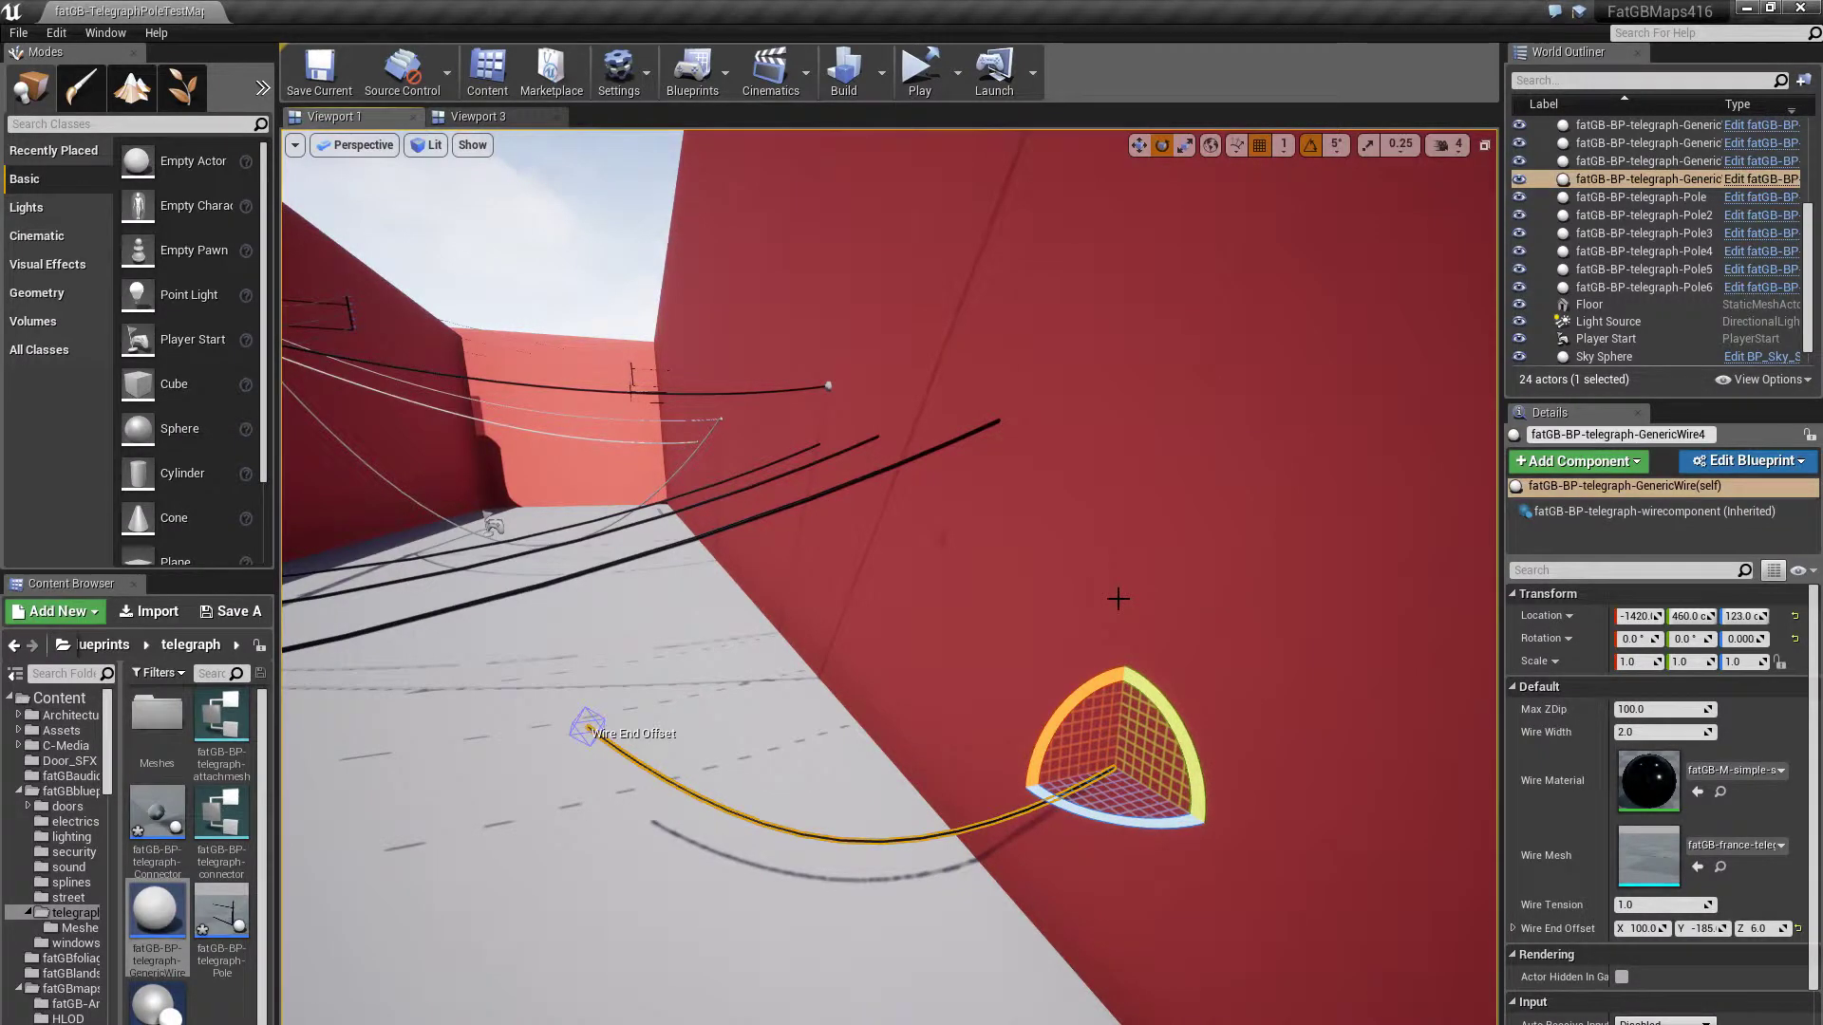
left_click_drag(1088, 812, 1044, 726)
left_click_drag(809, 774, 771, 859)
Reposition the wire's free end so its offset is about X 86.23 and Y -165
left_click(1647, 711)
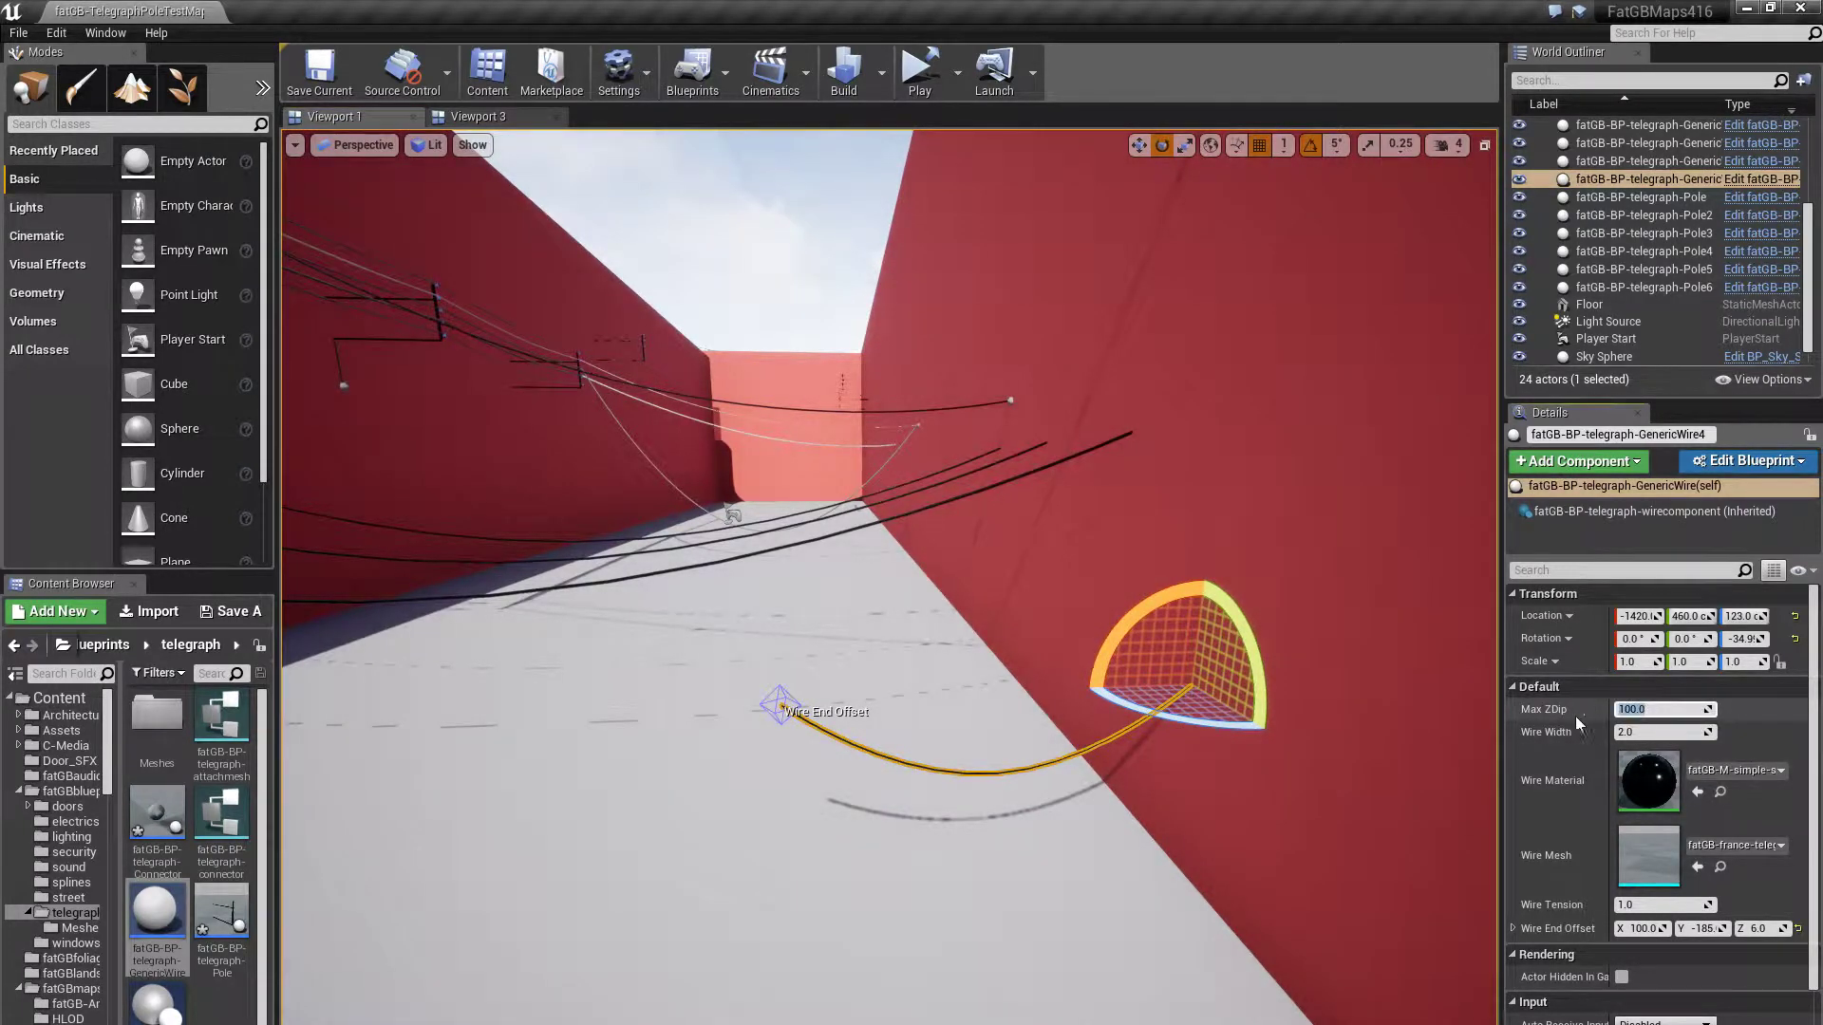
left_click(781, 714)
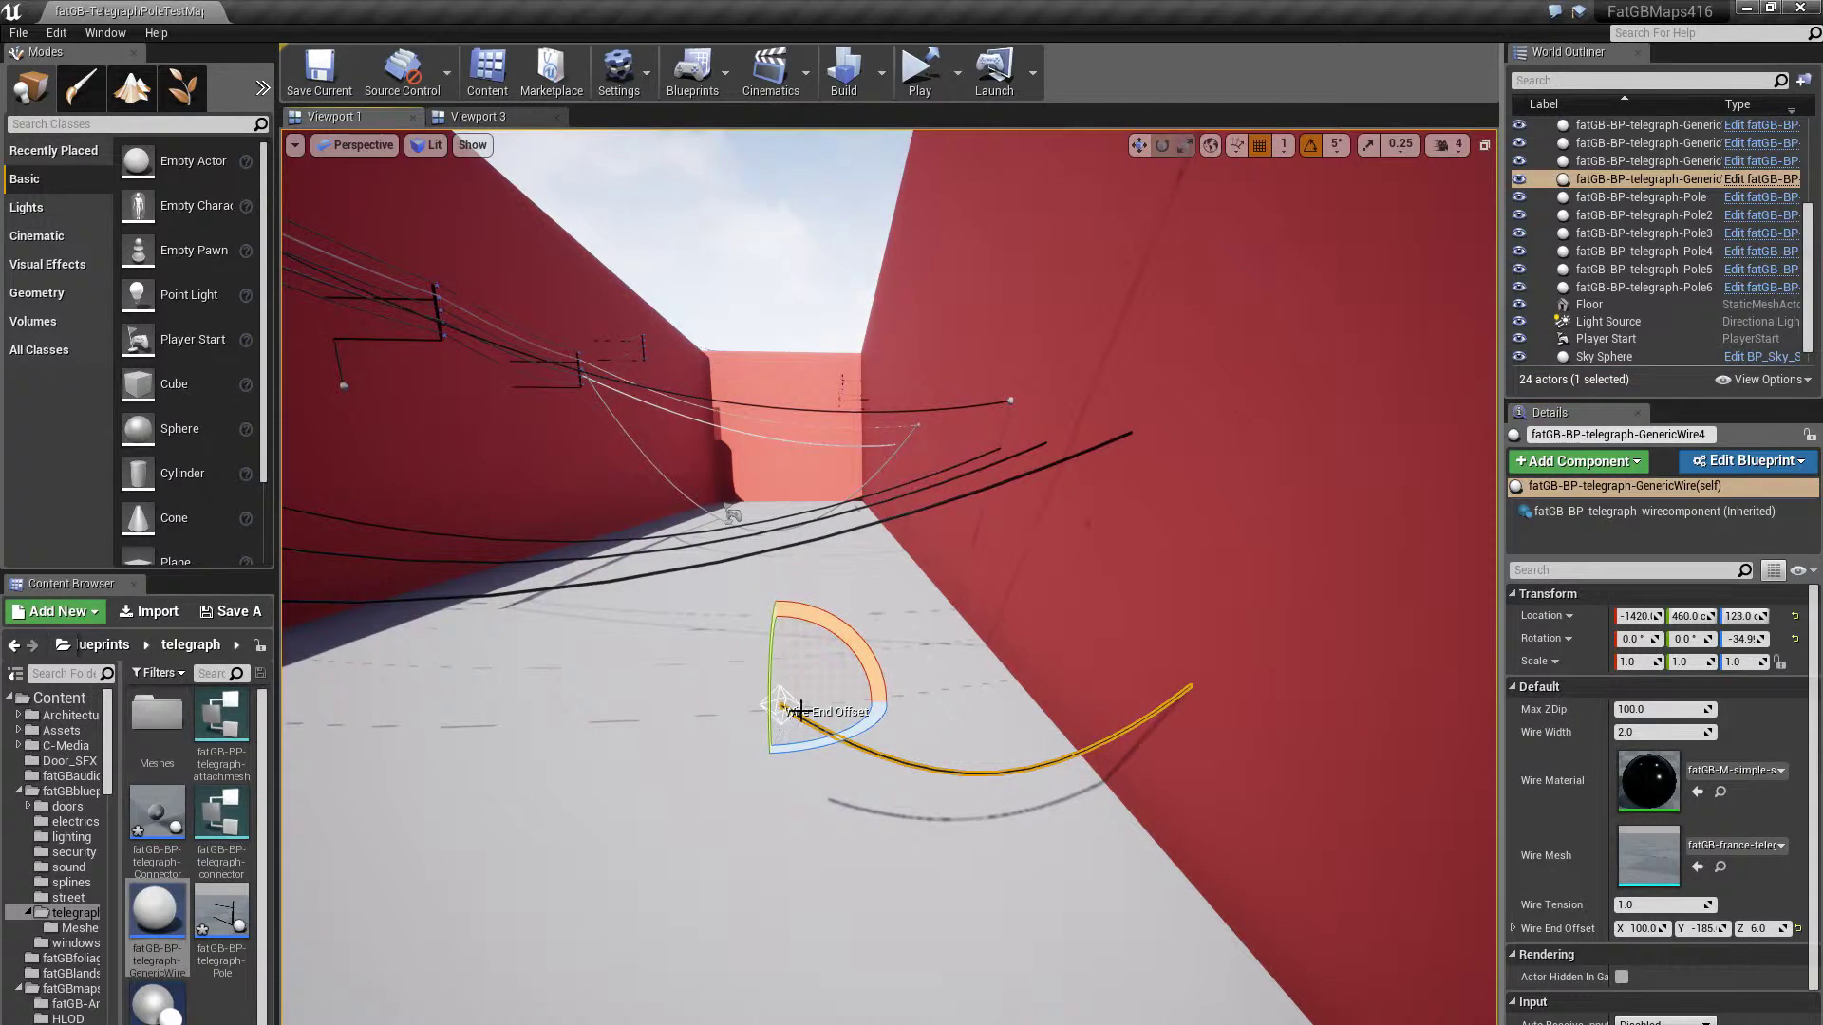
key("w")
mouse_move(844, 708)
left_mouse_down()
mouse_move(428, 735)
mouse_move(702, 726)
mouse_move(977, 760)
mouse_move(745, 747)
mouse_move(406, 790)
mouse_move(617, 747)
mouse_move(353, 798)
mouse_move(318, 840)
mouse_move(304, 759)
mouse_move(284, 859)
mouse_move(285, 836)
mouse_move(447, 692)
mouse_move(832, 707)
left_mouse_up()
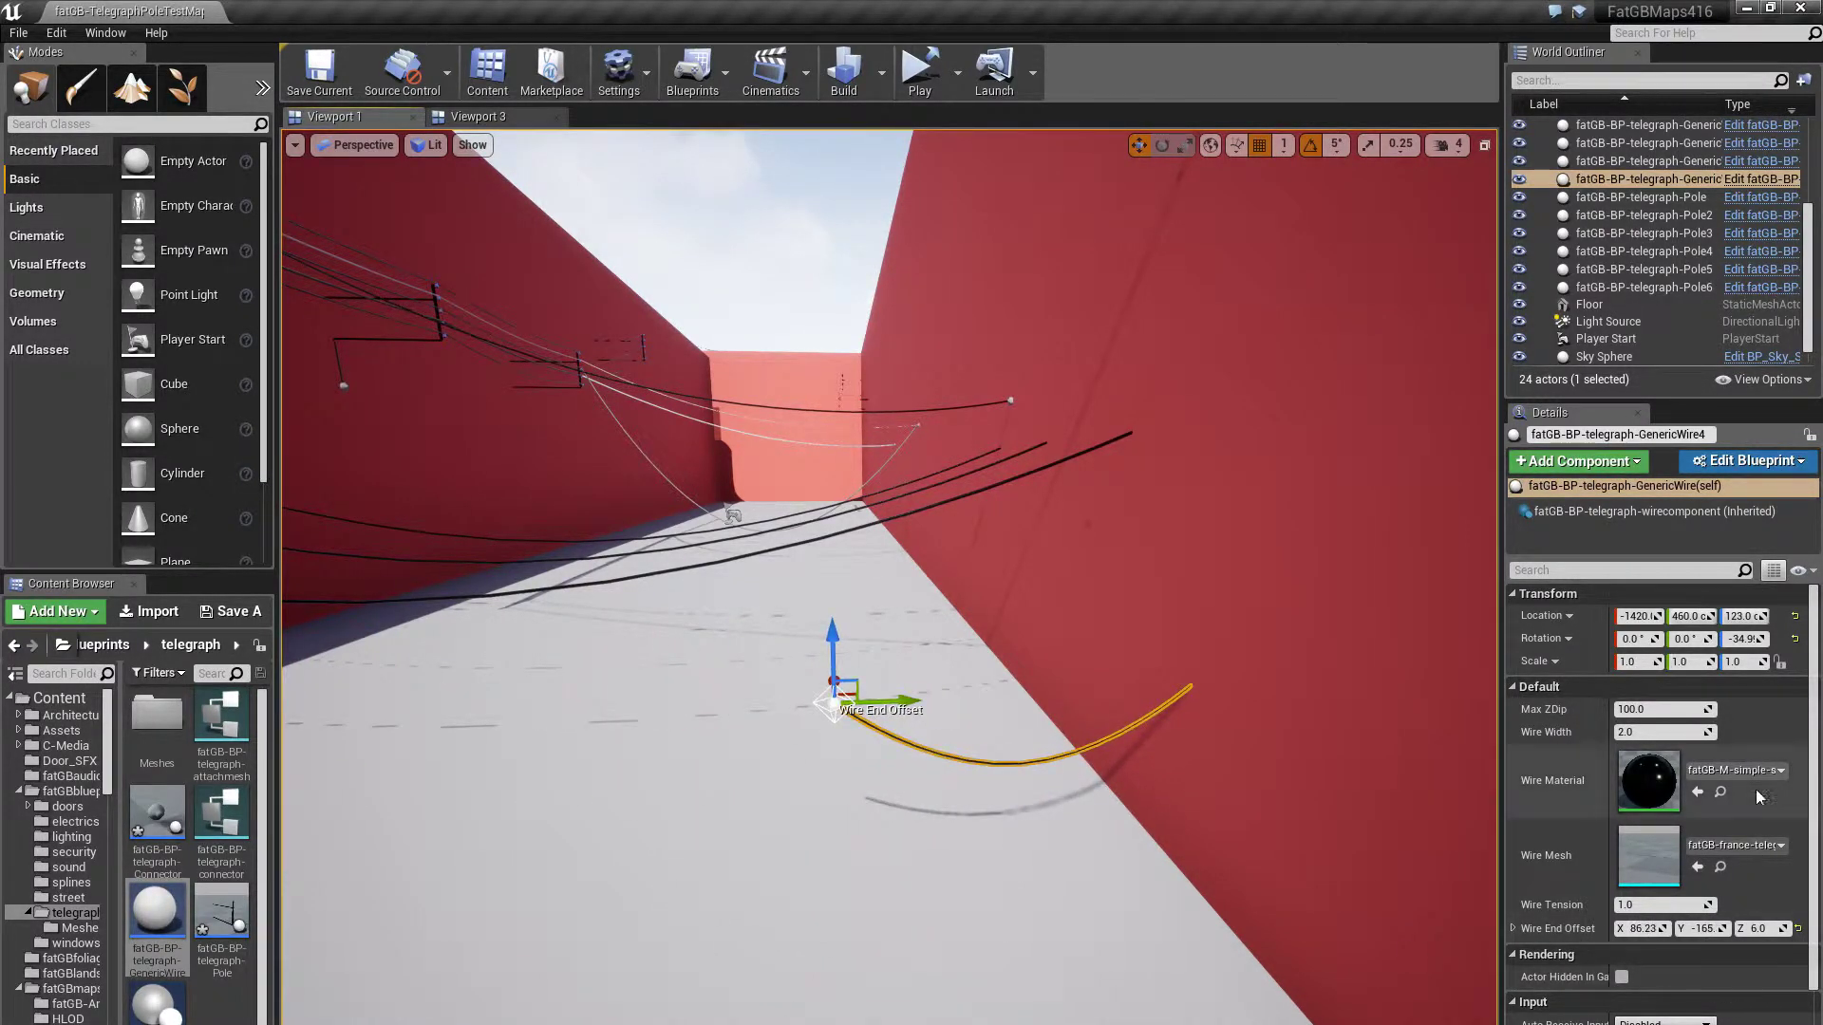
Set the wire's Max ZDip to 200 and try Wire Tension values of 2, 3, 4 and 5
left_click(1681, 710)
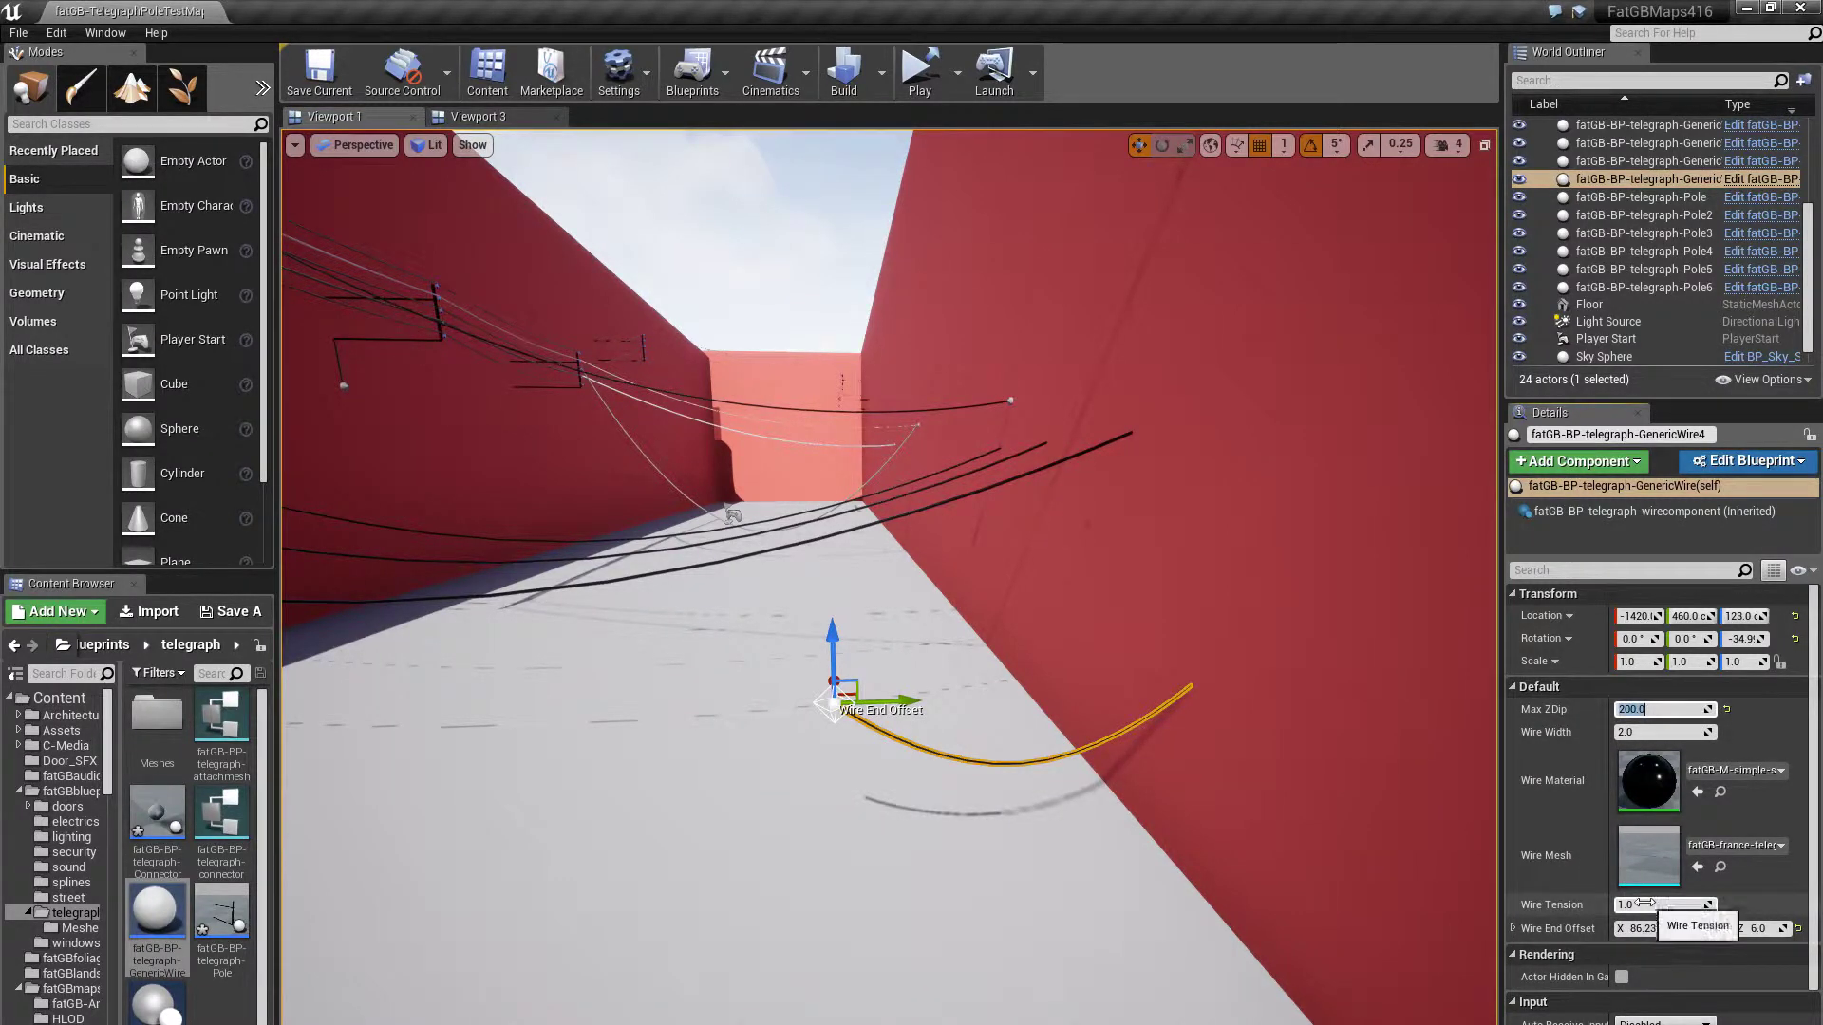
left_click(1643, 906)
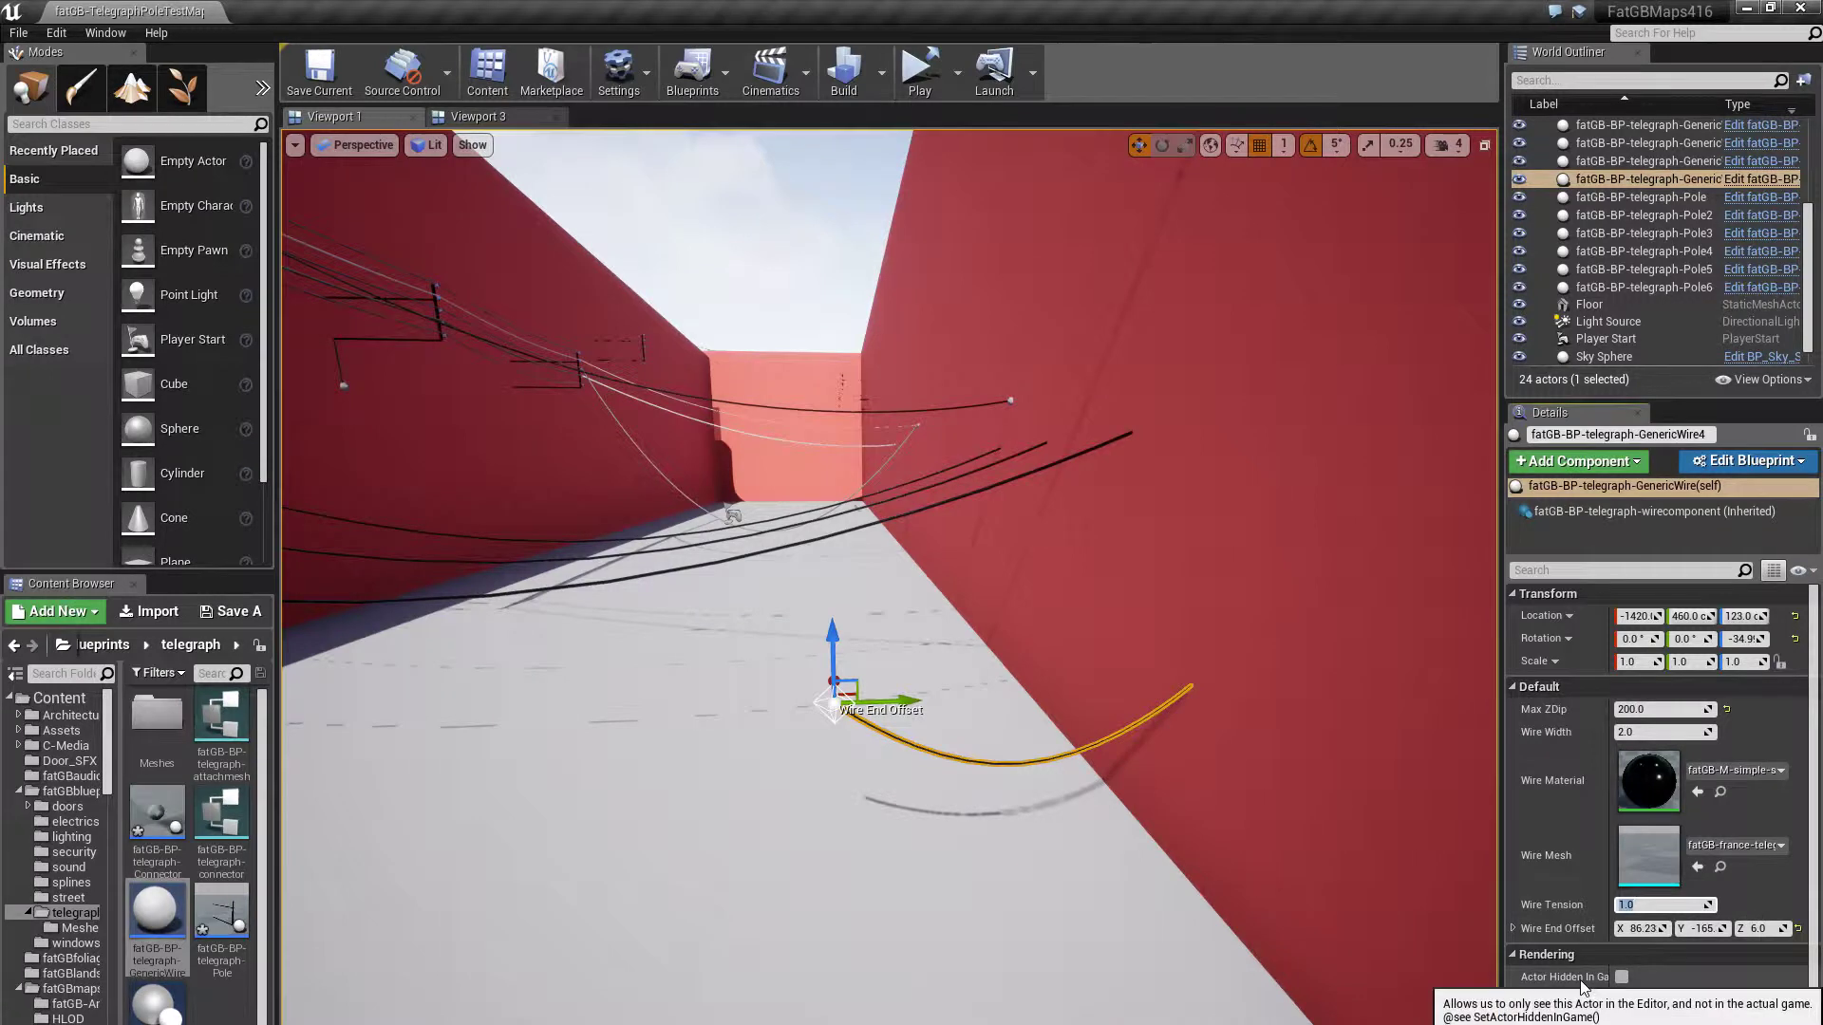
type("2")
key("Return")
type("3")
key("Return")
type("4")
key("Return")
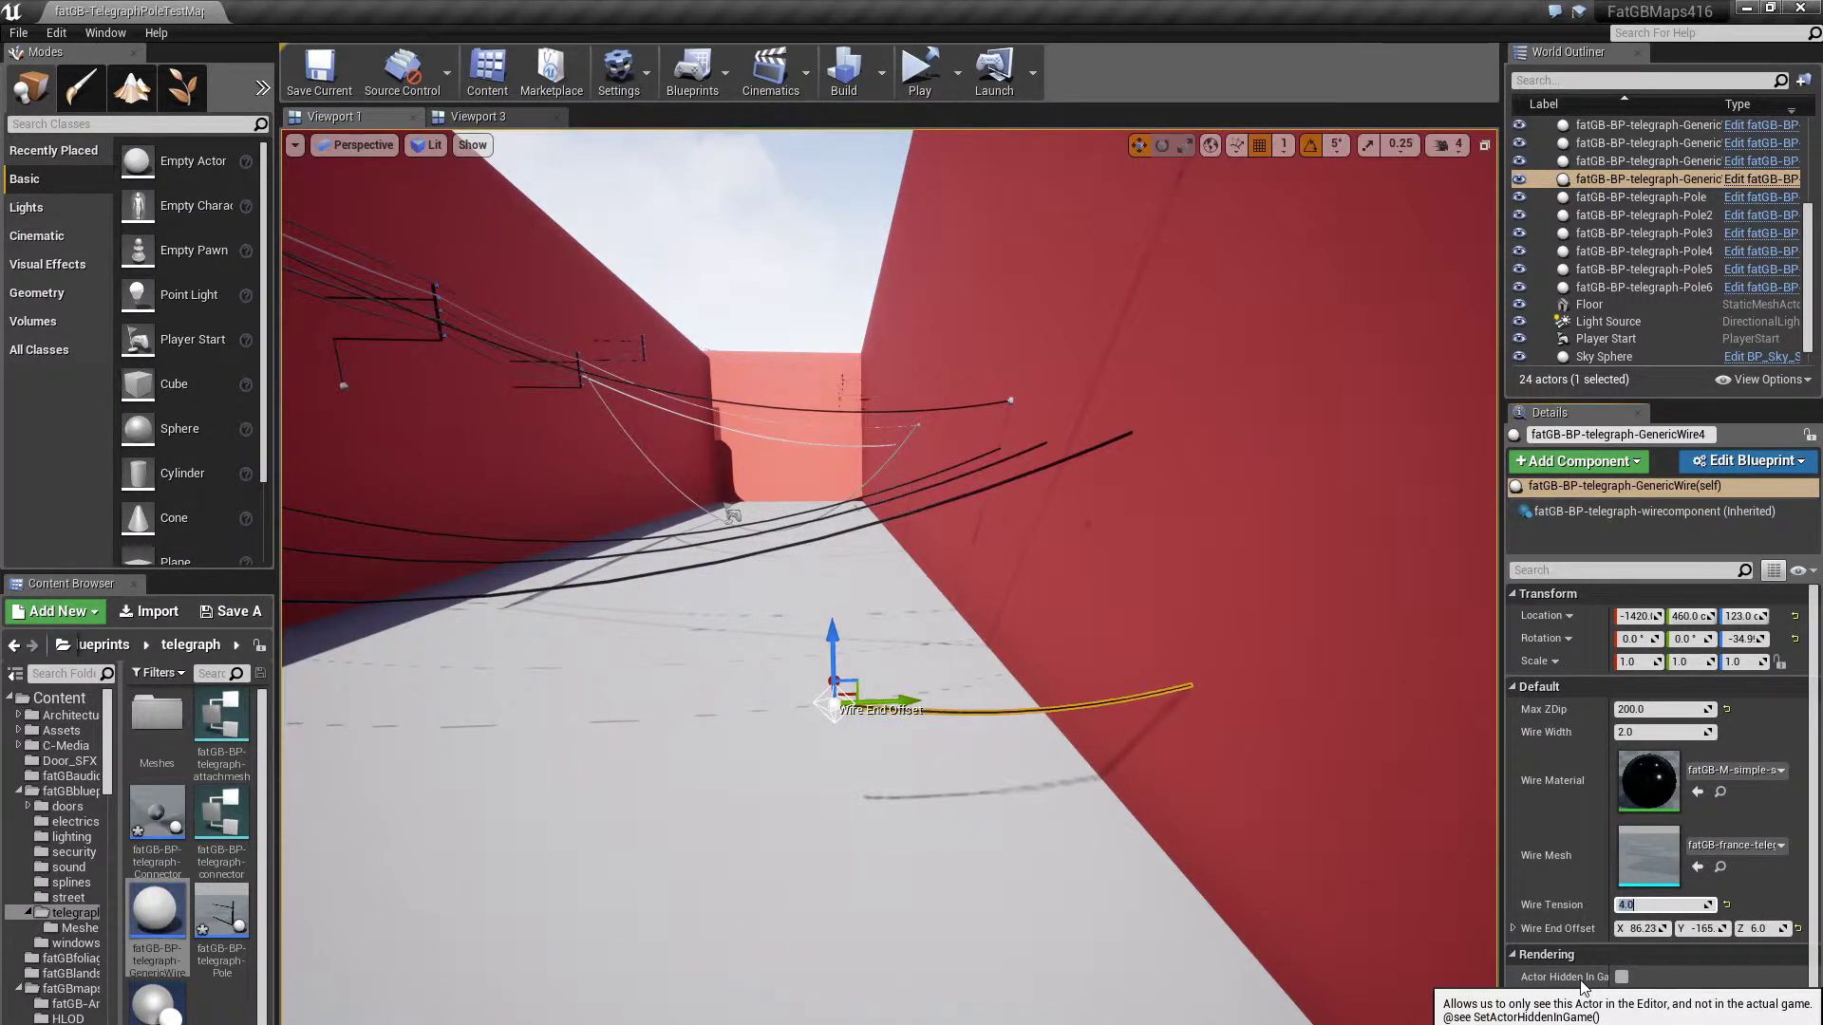
type("5")
key("Return")
Set the Wire Tension to 0.5 and look at the deselected wire's sag up close
type("0")
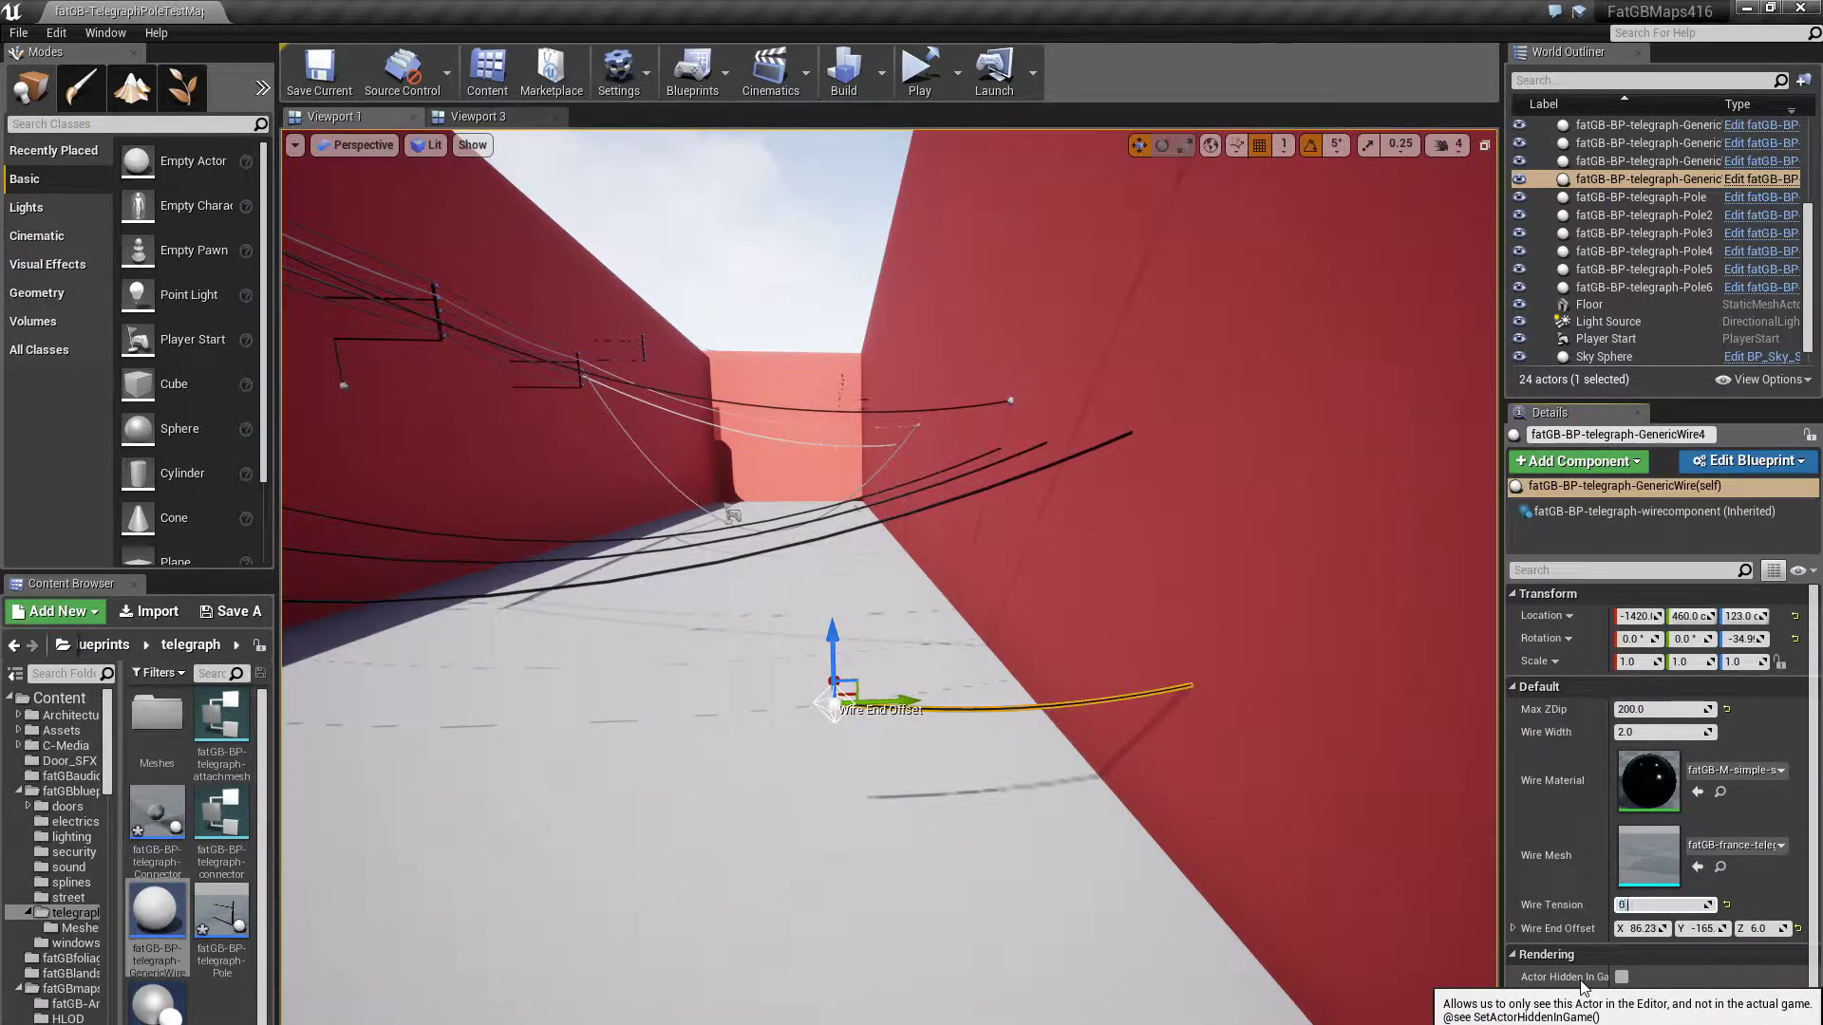
type(".5")
key("Return")
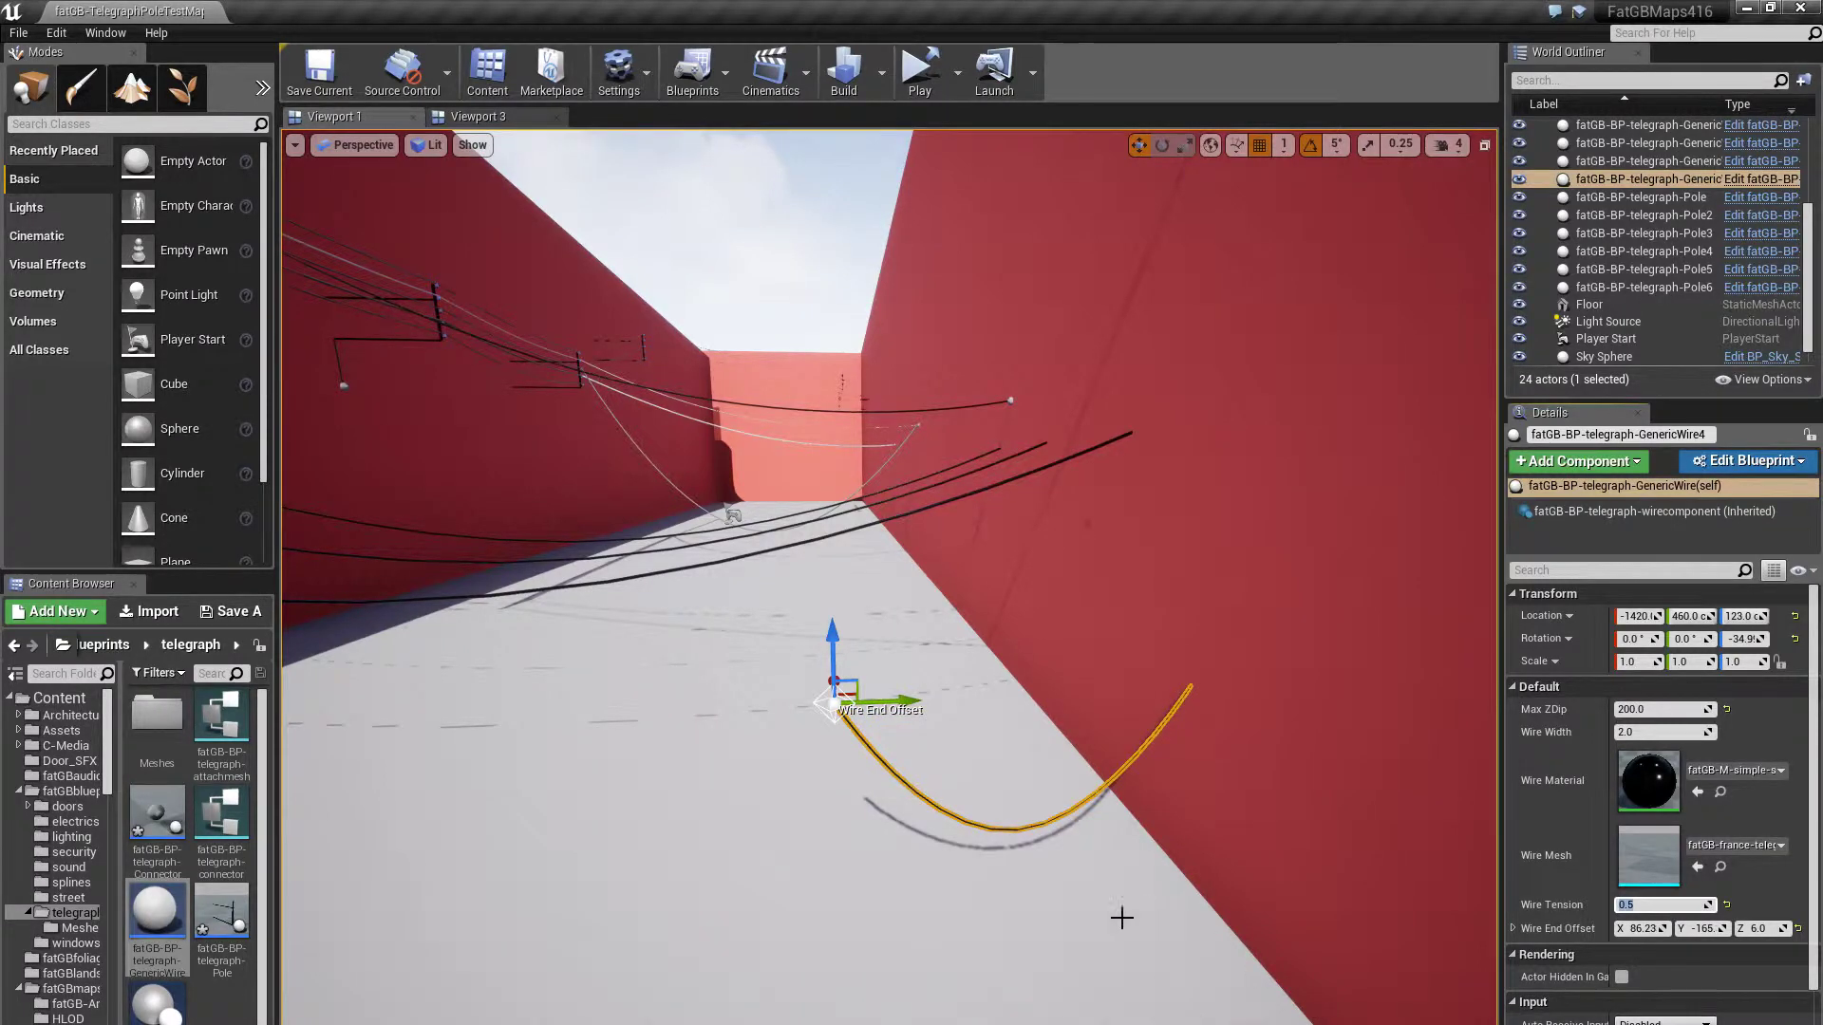
mouse_move(1122, 918)
right_mouse_down()
mouse_move(987, 918)
mouse_move(1106, 899)
right_mouse_up()
left_click(995, 819)
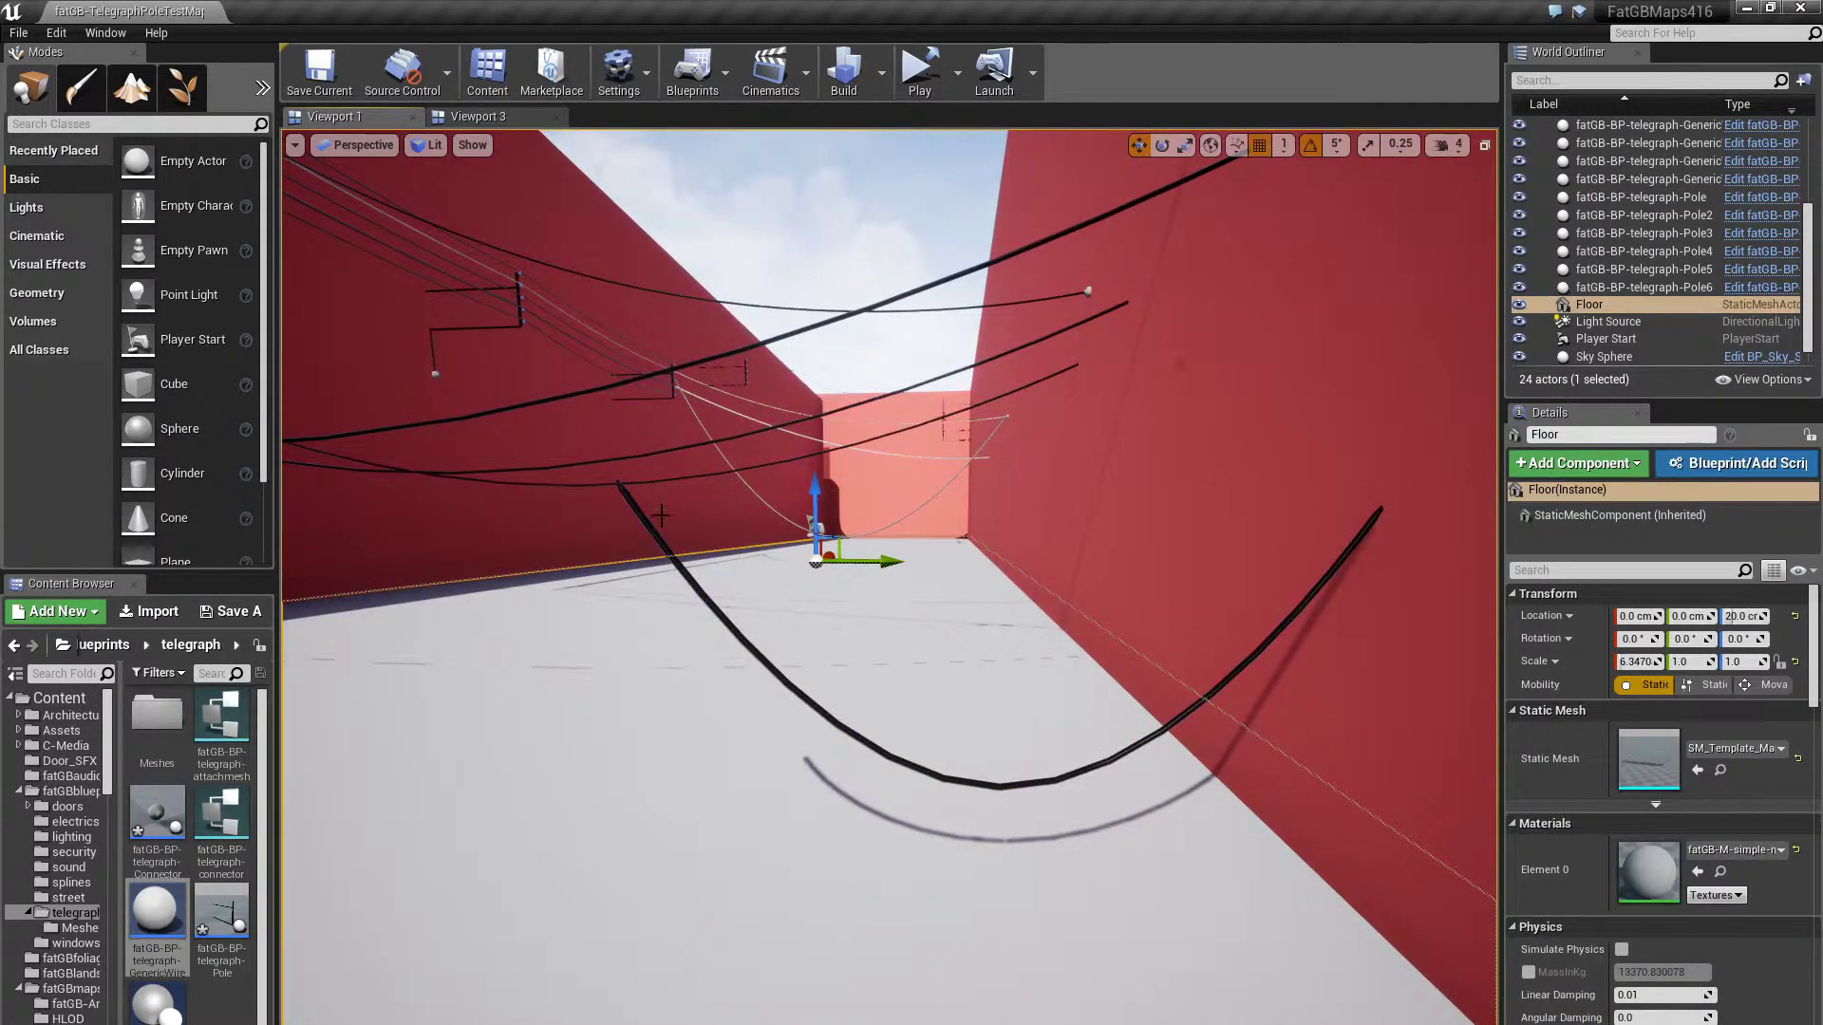
mouse_move(665, 569)
right_mouse_down()
mouse_move(602, 560)
mouse_move(693, 565)
mouse_move(658, 565)
right_mouse_up()
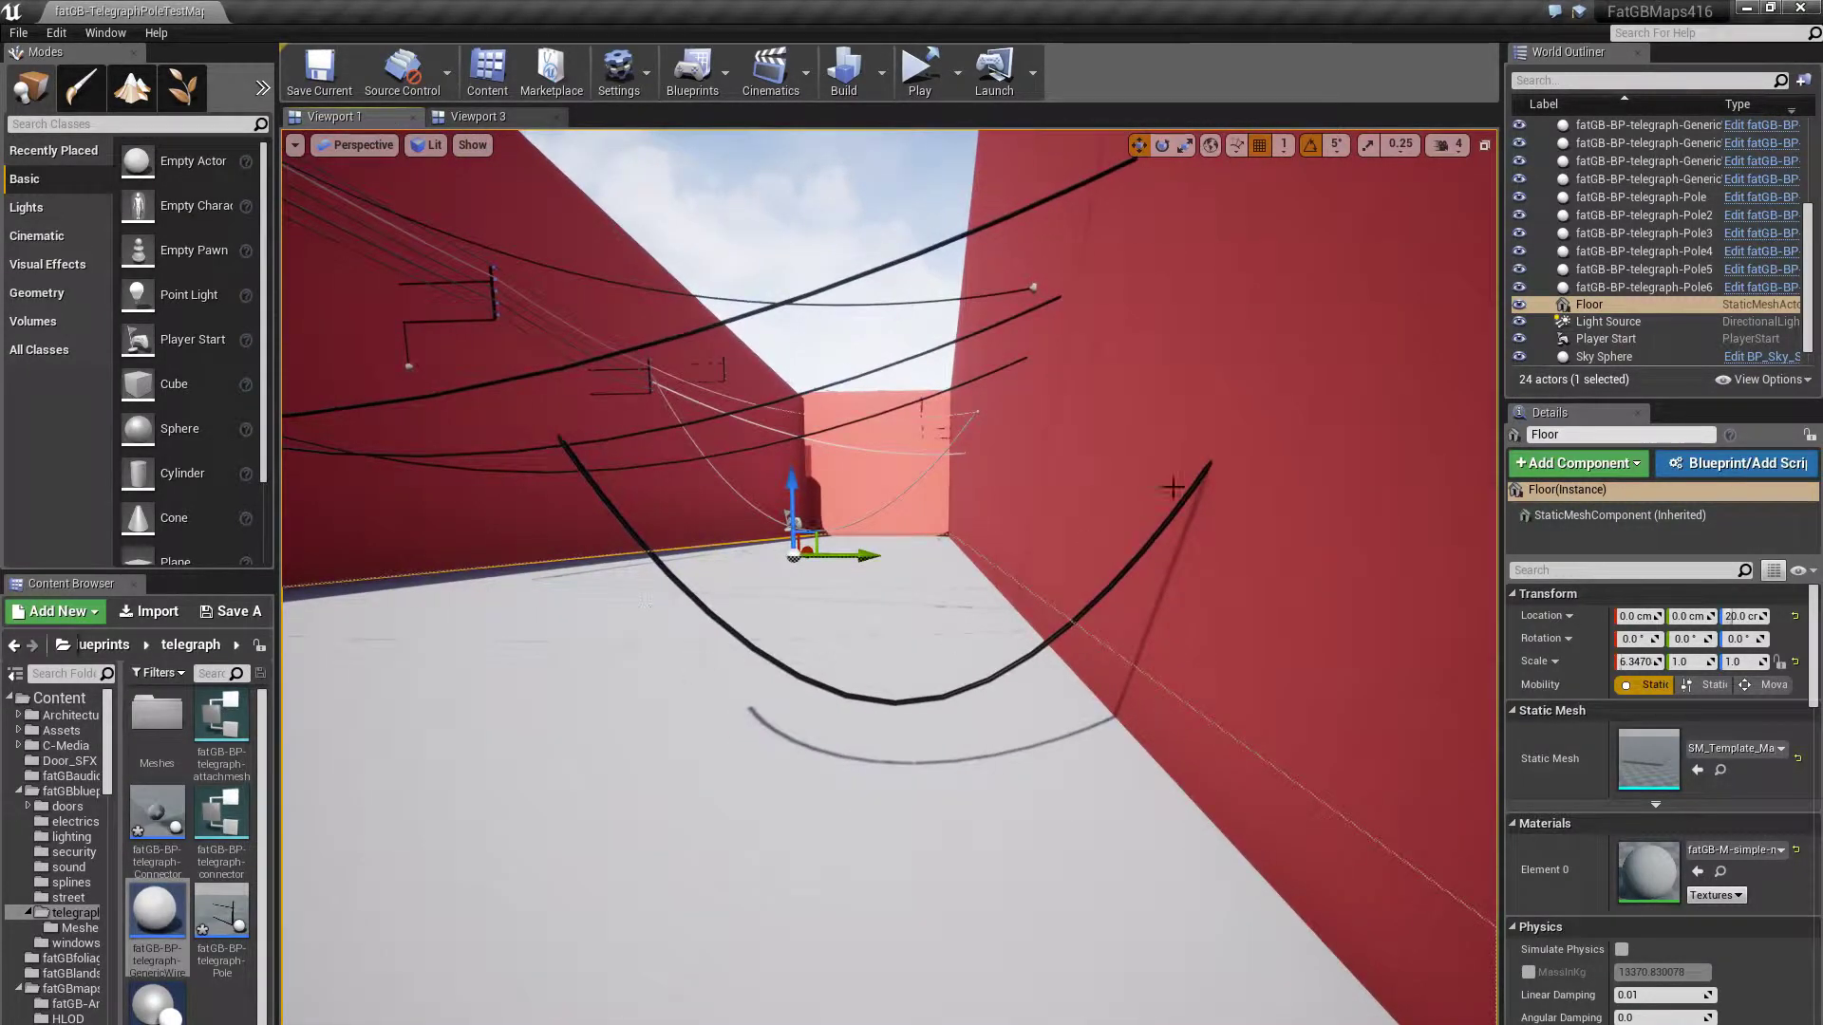
Assign the wire mesh beside fatGB-france-telegraphwire10 in the telegraph Meshes folder as the wire's Wire Mesh, and inspect the curve up close
left_click(883, 700)
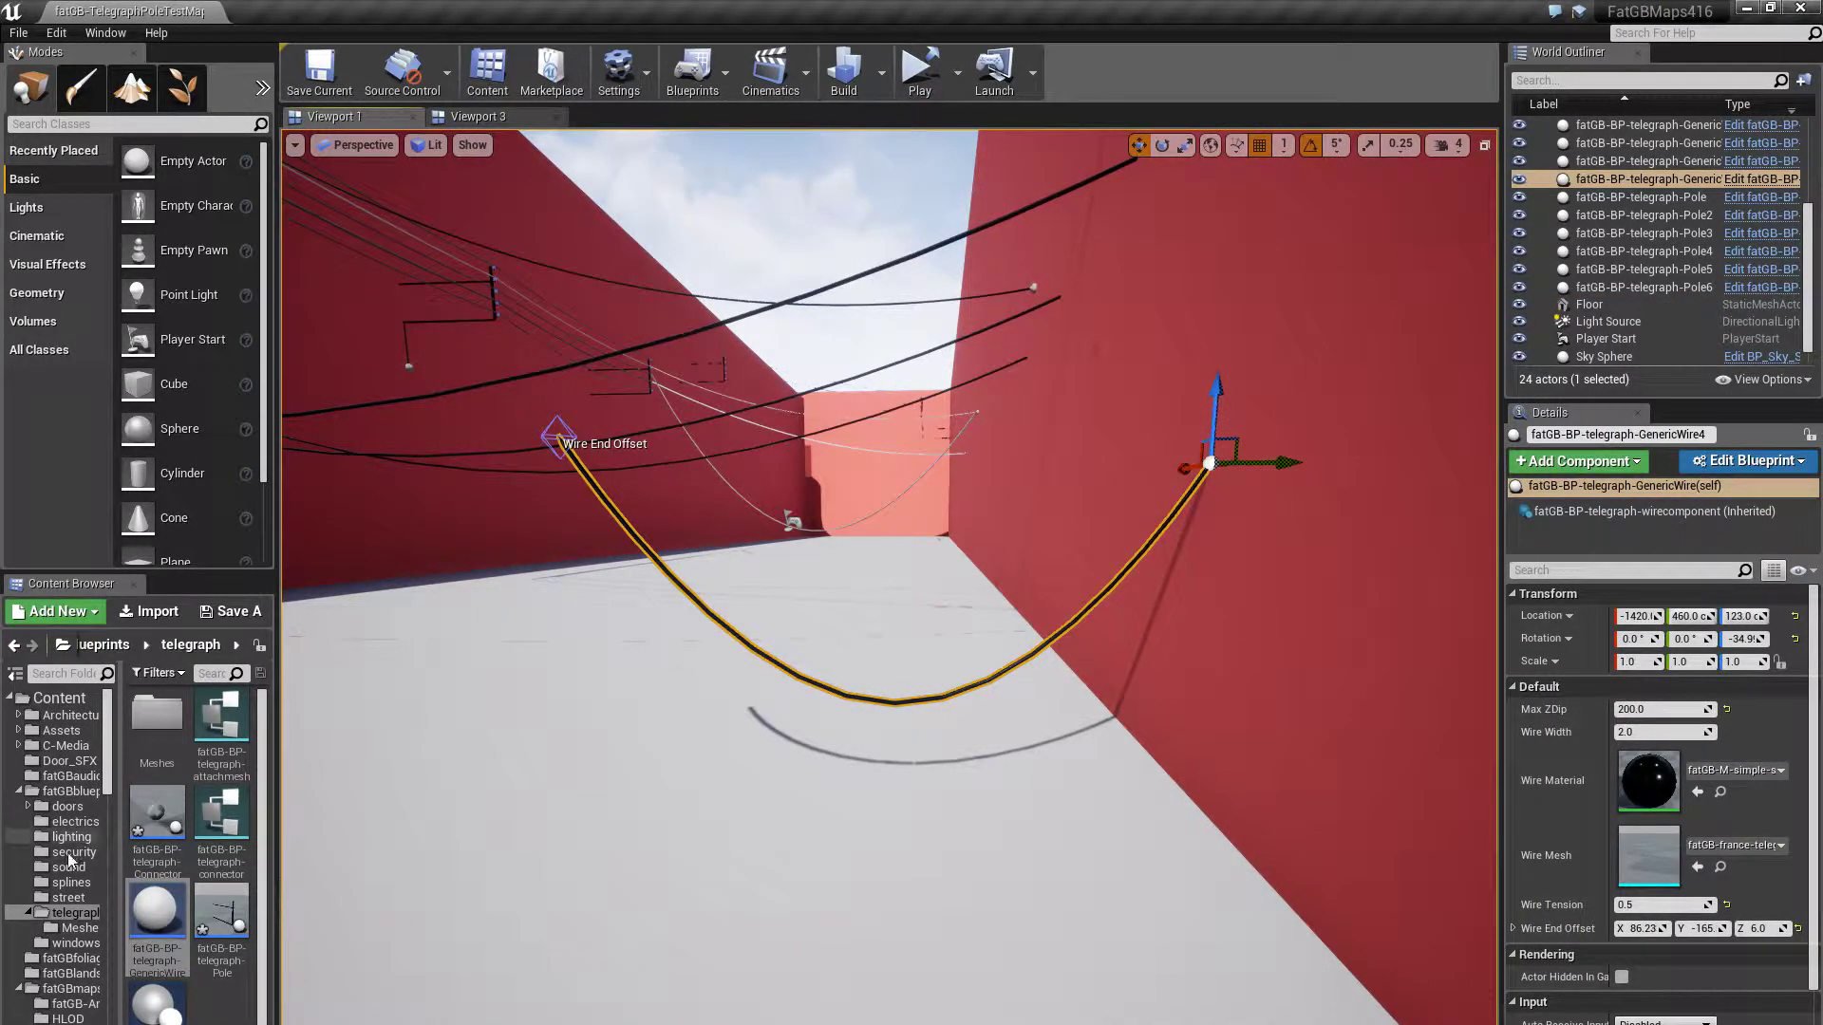
left_click(68, 930)
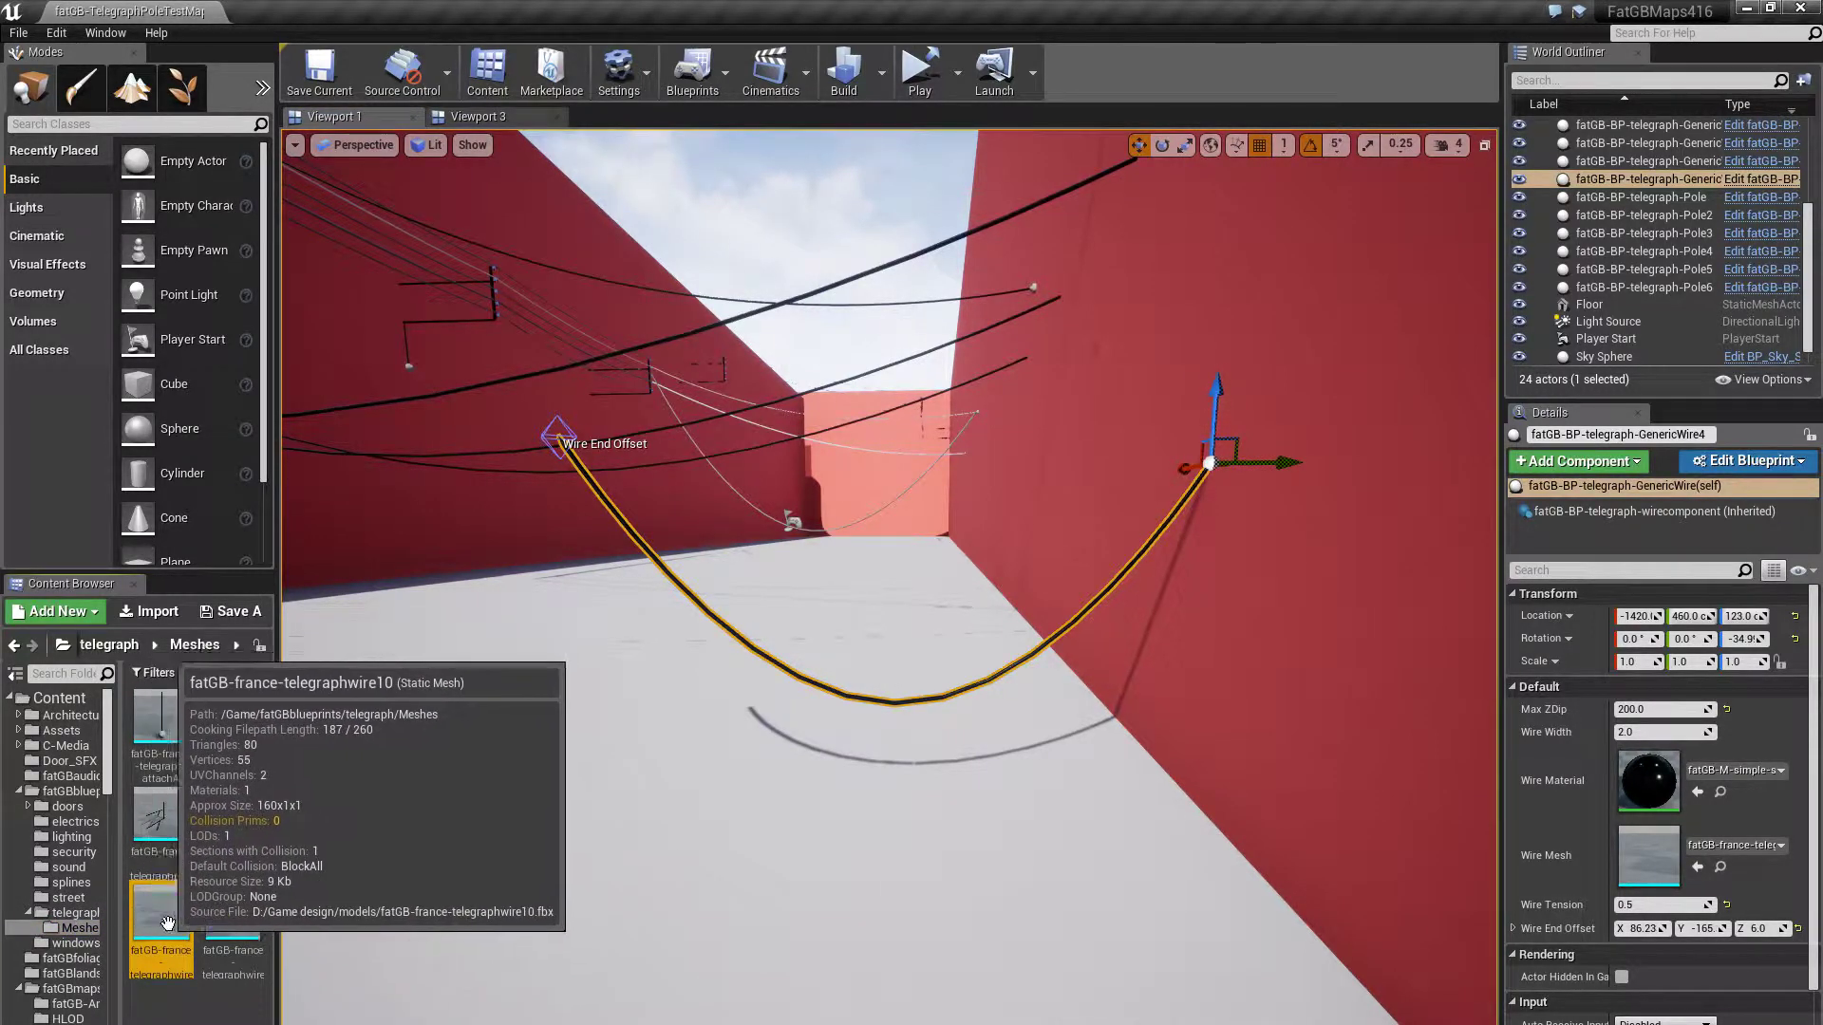
left_click(234, 911)
left_click(1698, 867)
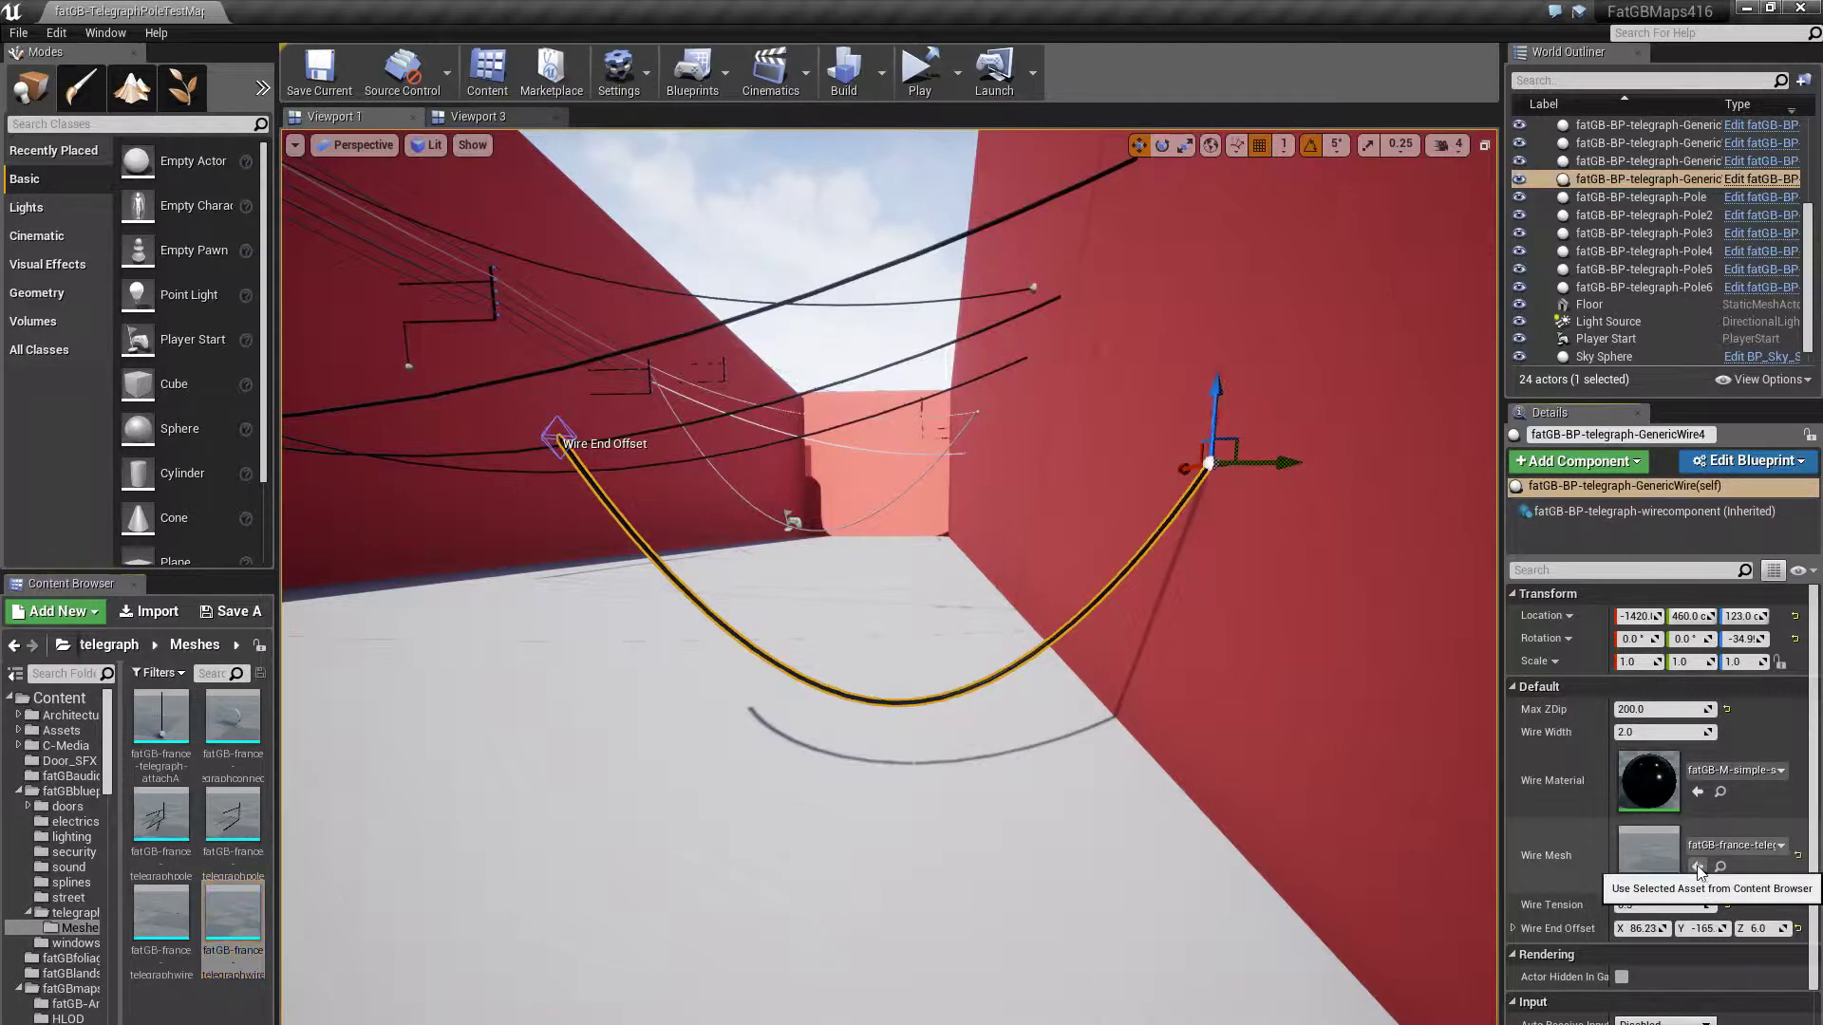
left_click(998, 855)
left_click_drag(998, 855, 997, 754)
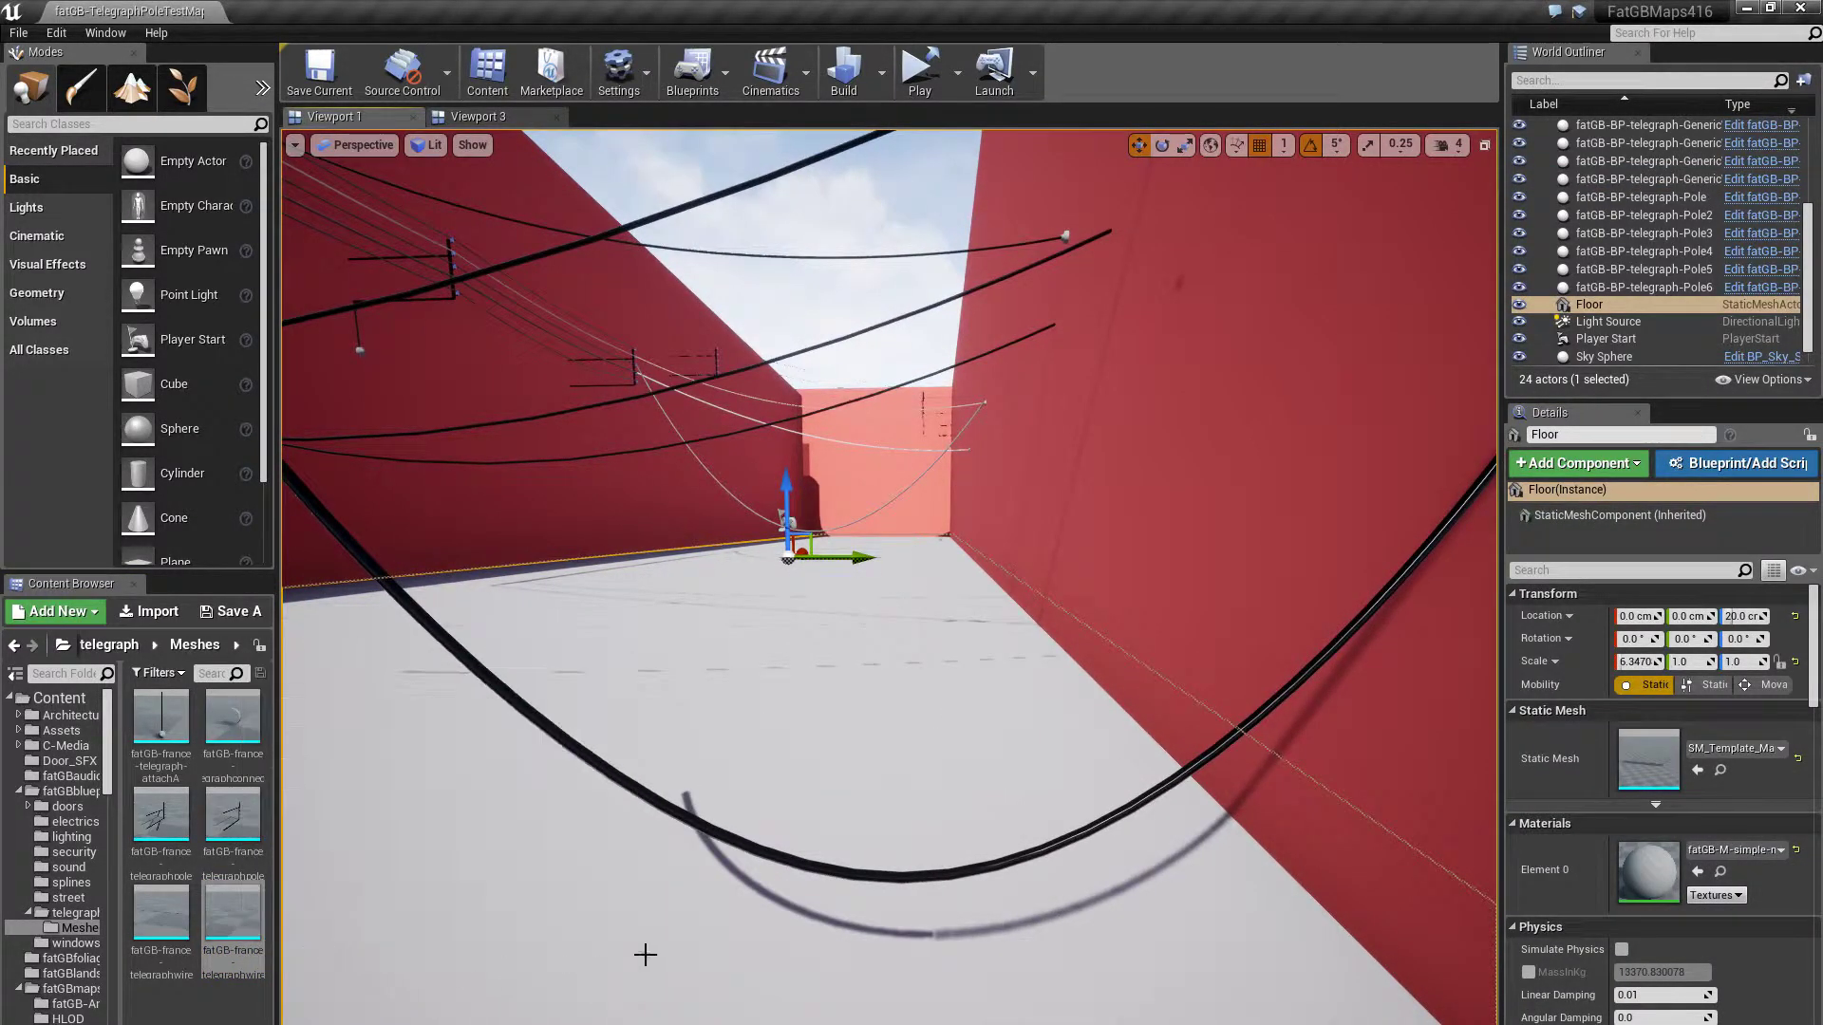
left_click_drag(717, 957, 752, 992)
right_click_drag(741, 869, 745, 867)
left_click_drag(889, 577, 835, 489)
mouse_move(655, 885)
left_mouse_down()
mouse_move(655, 959)
mouse_move(598, 987)
mouse_move(598, 911)
mouse_move(656, 885)
left_mouse_up()
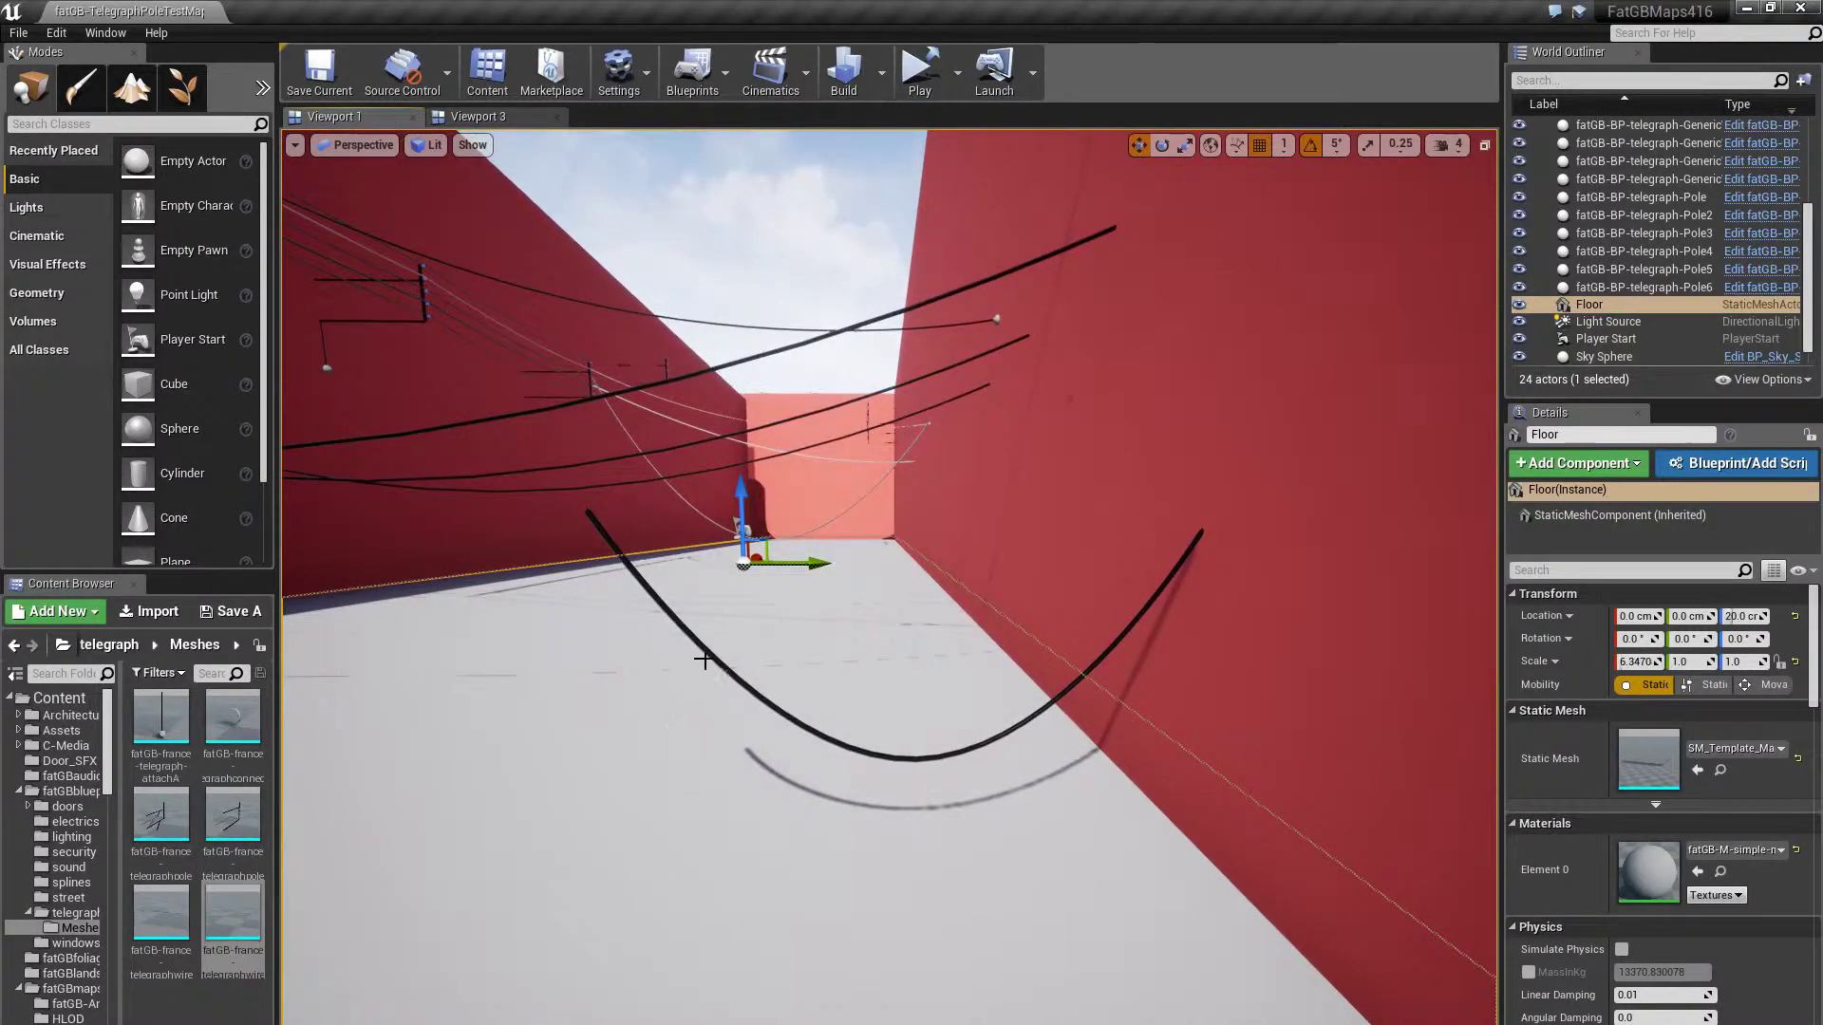
Set the Wire Width of the hanging wire to 5
left_click(914, 756)
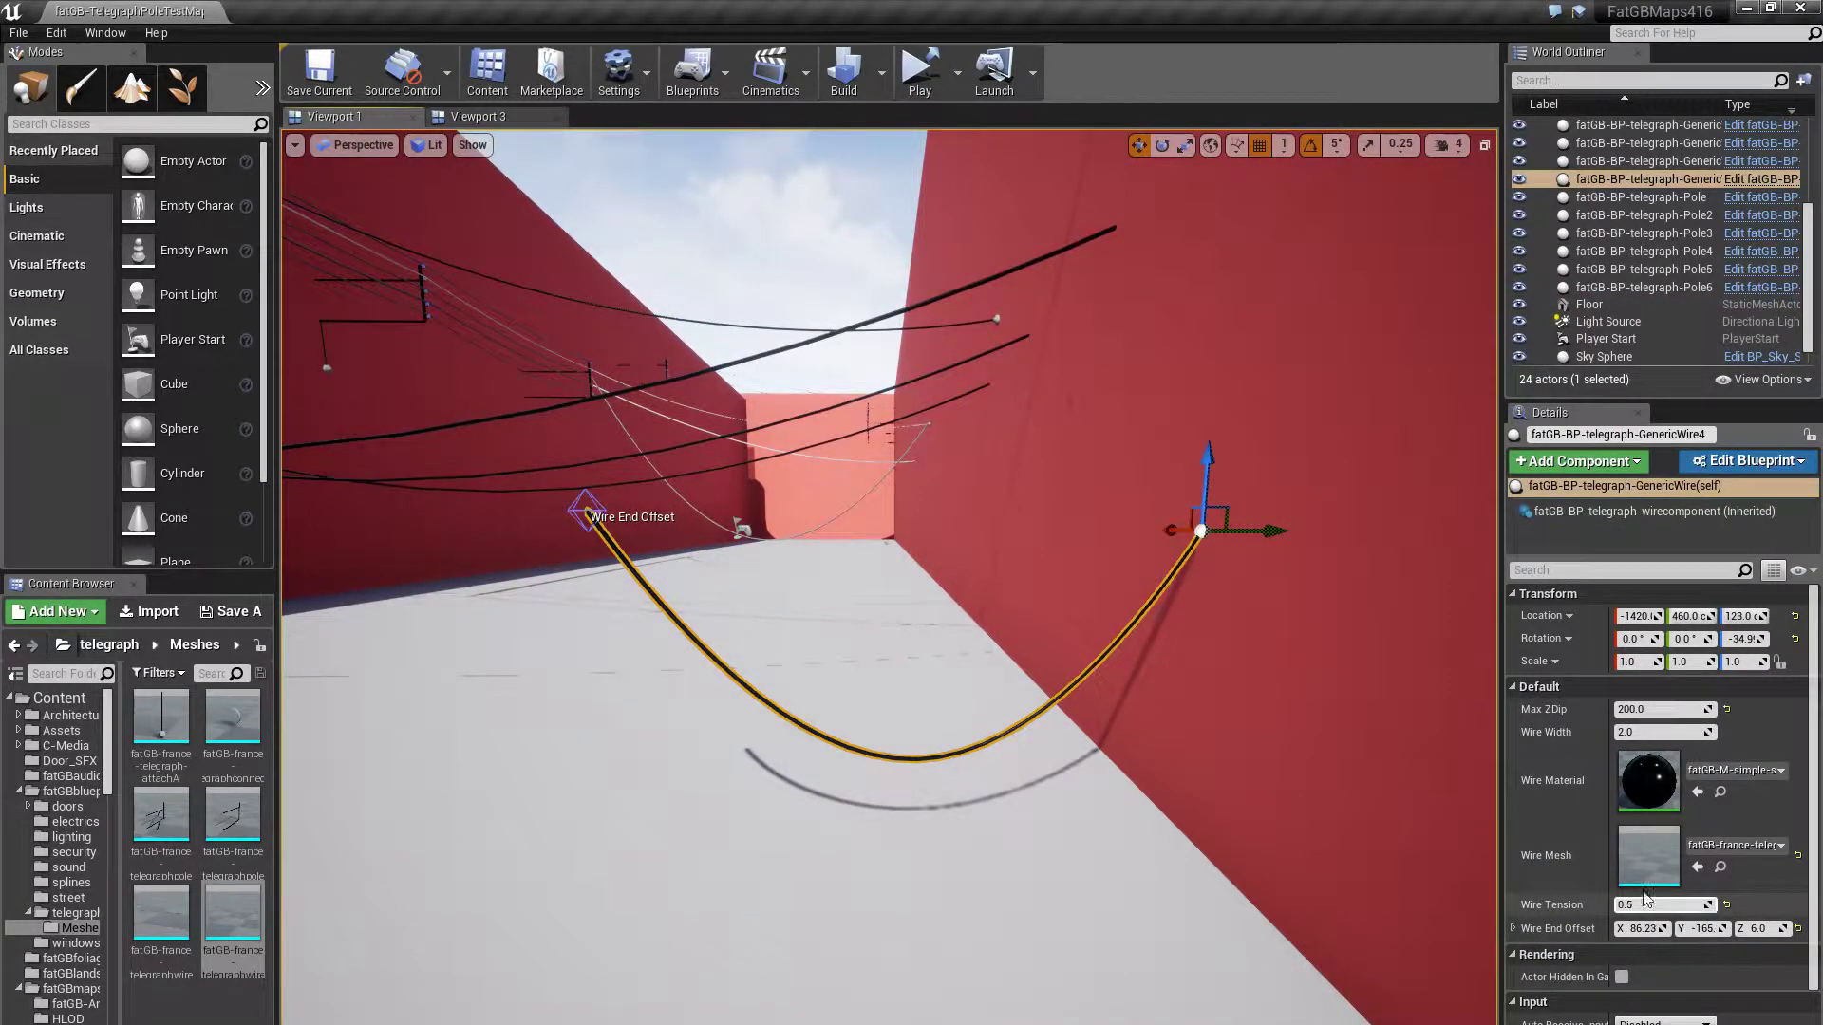
left_click(1652, 732)
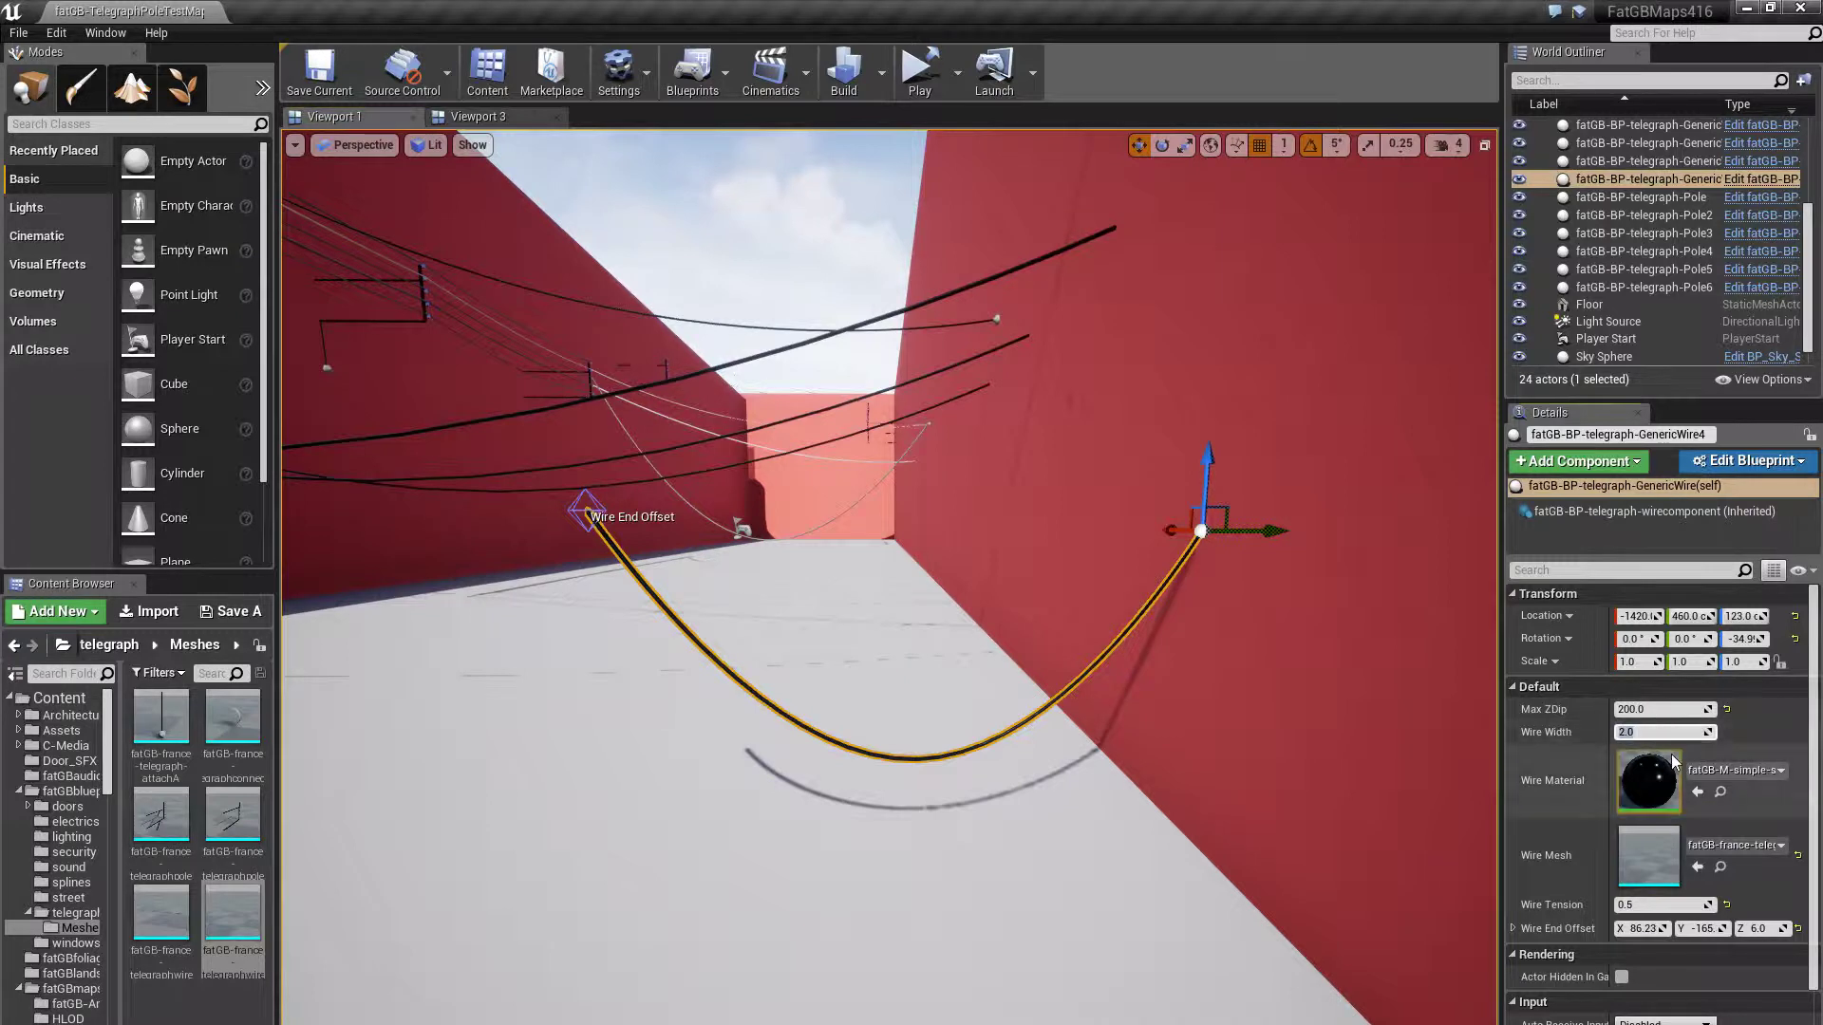
type("5")
key("Return")
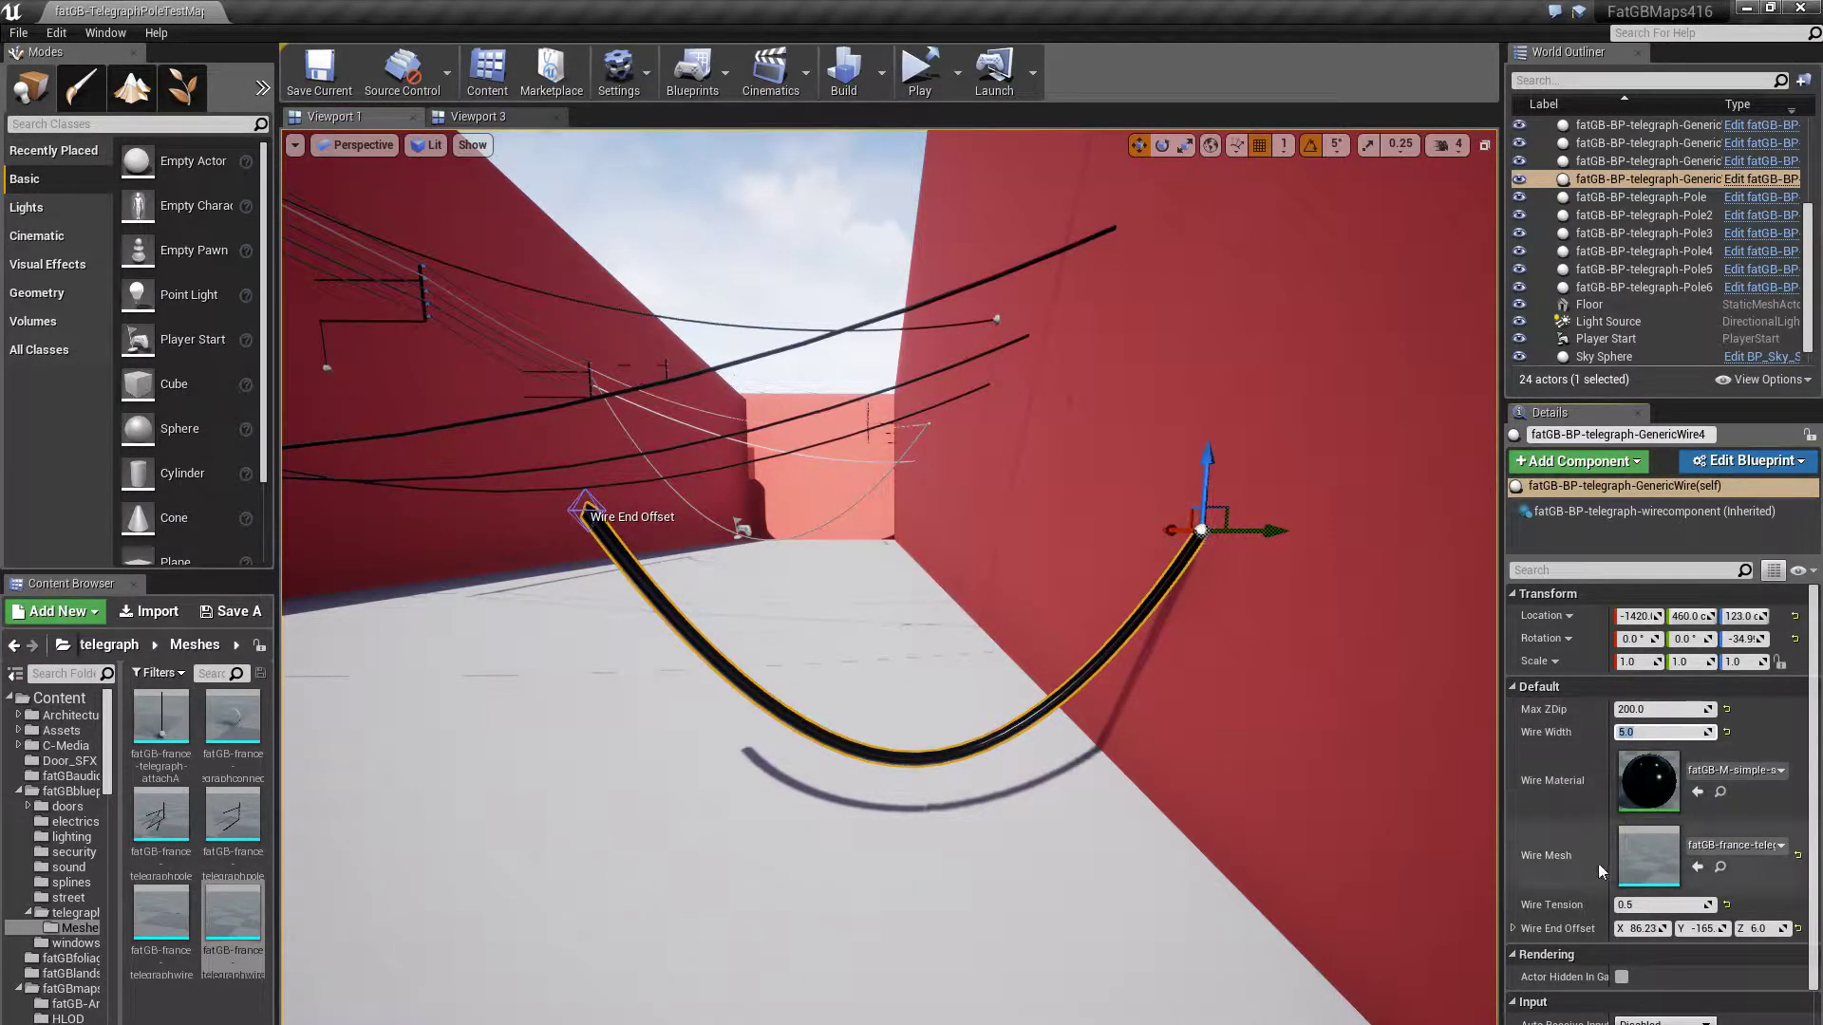
left_click_drag(976, 865, 992, 821)
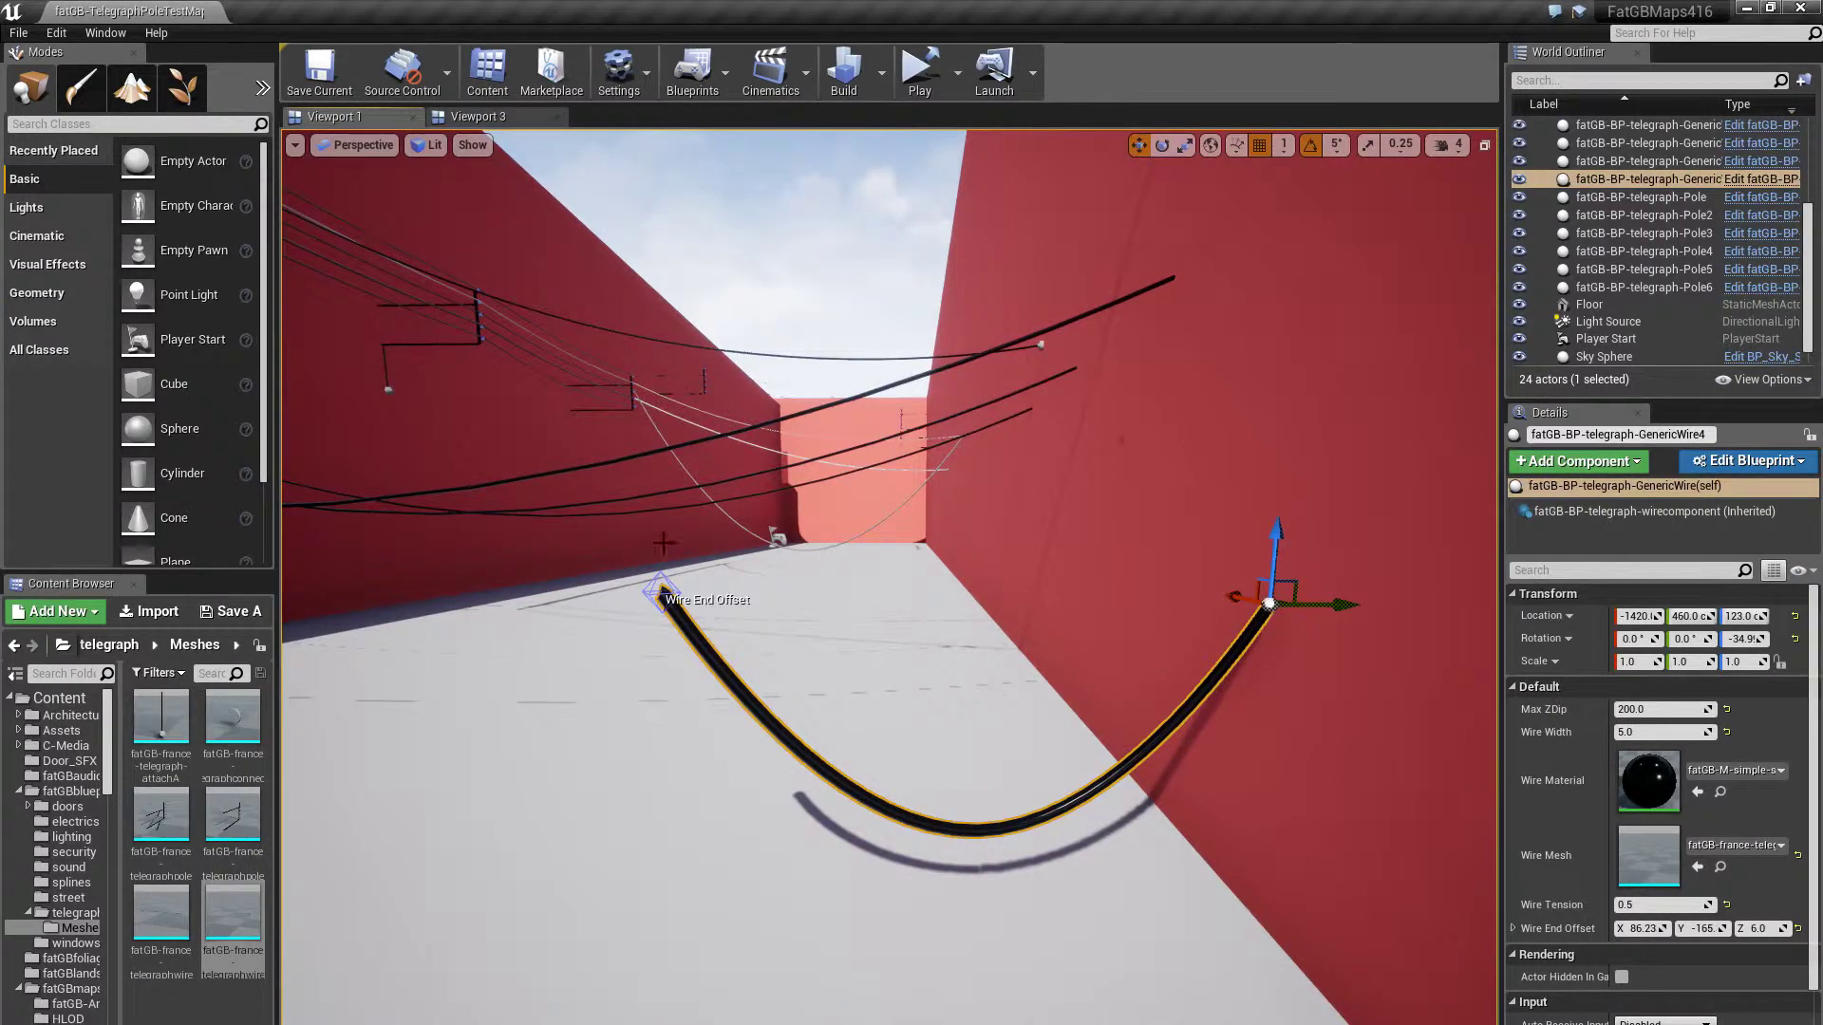
Place a fatGB-BP-telegraph-Pole from the telegraph blueprint folder on the red wall
left_click_drag(878, 691, 587, 532)
right_click_drag(1013, 611, 902, 591)
mouse_move(583, 574)
right_mouse_down()
mouse_move(668, 575)
mouse_move(583, 574)
right_mouse_up()
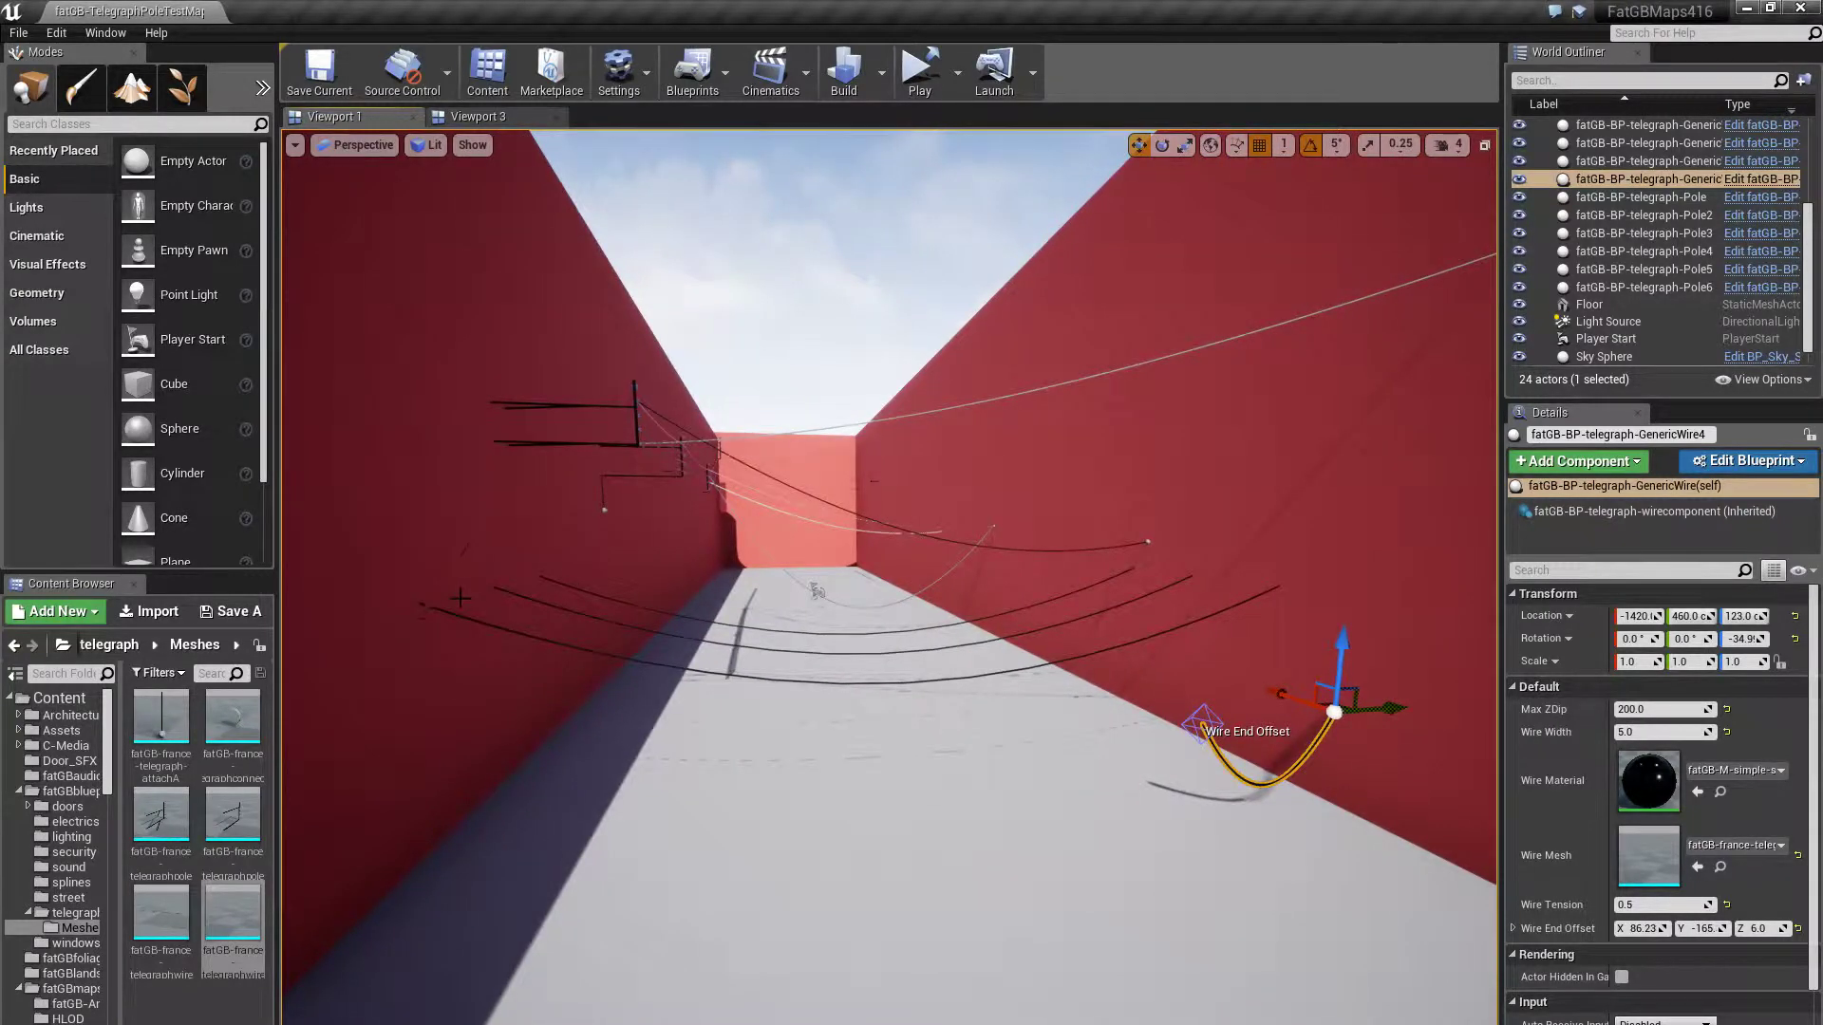
left_click(71, 913)
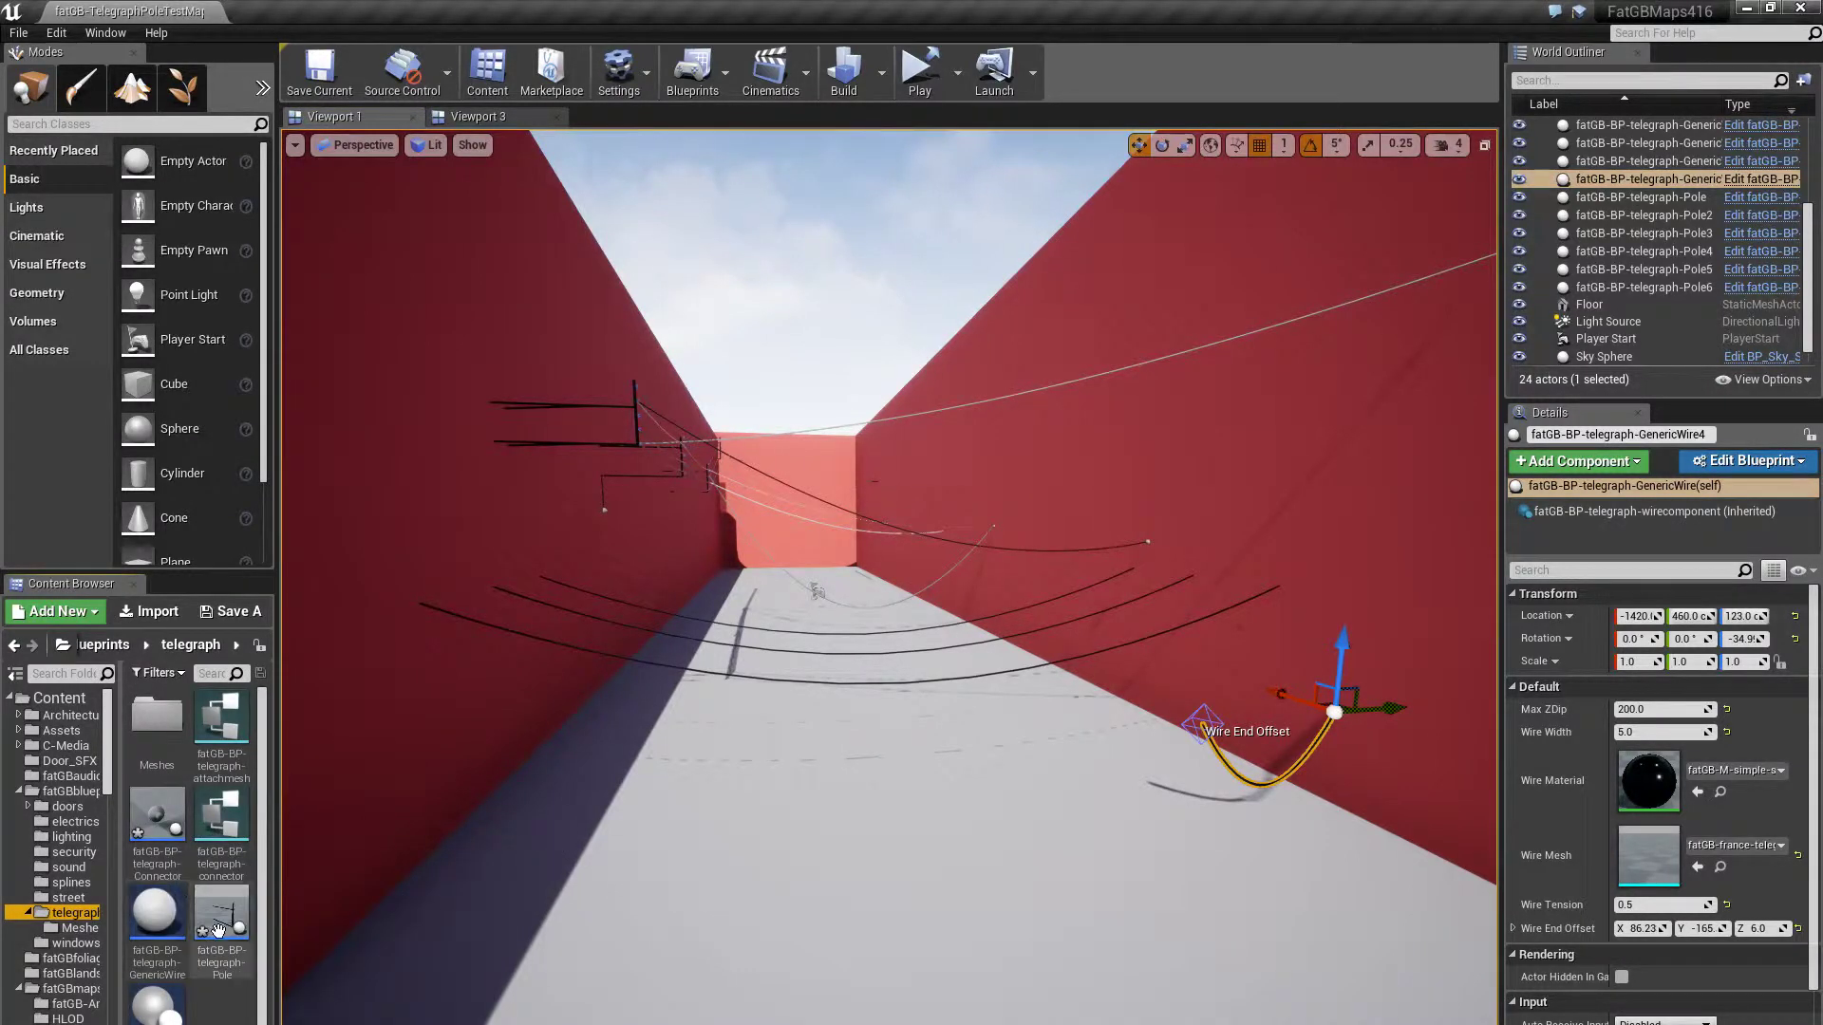
left_click(218, 929)
left_click_drag(325, 605, 470, 576)
right_click_drag(533, 794, 314, 784)
Rotate the new pole to about -164 degrees around Z and move it along the wall to about X -1870
key("e")
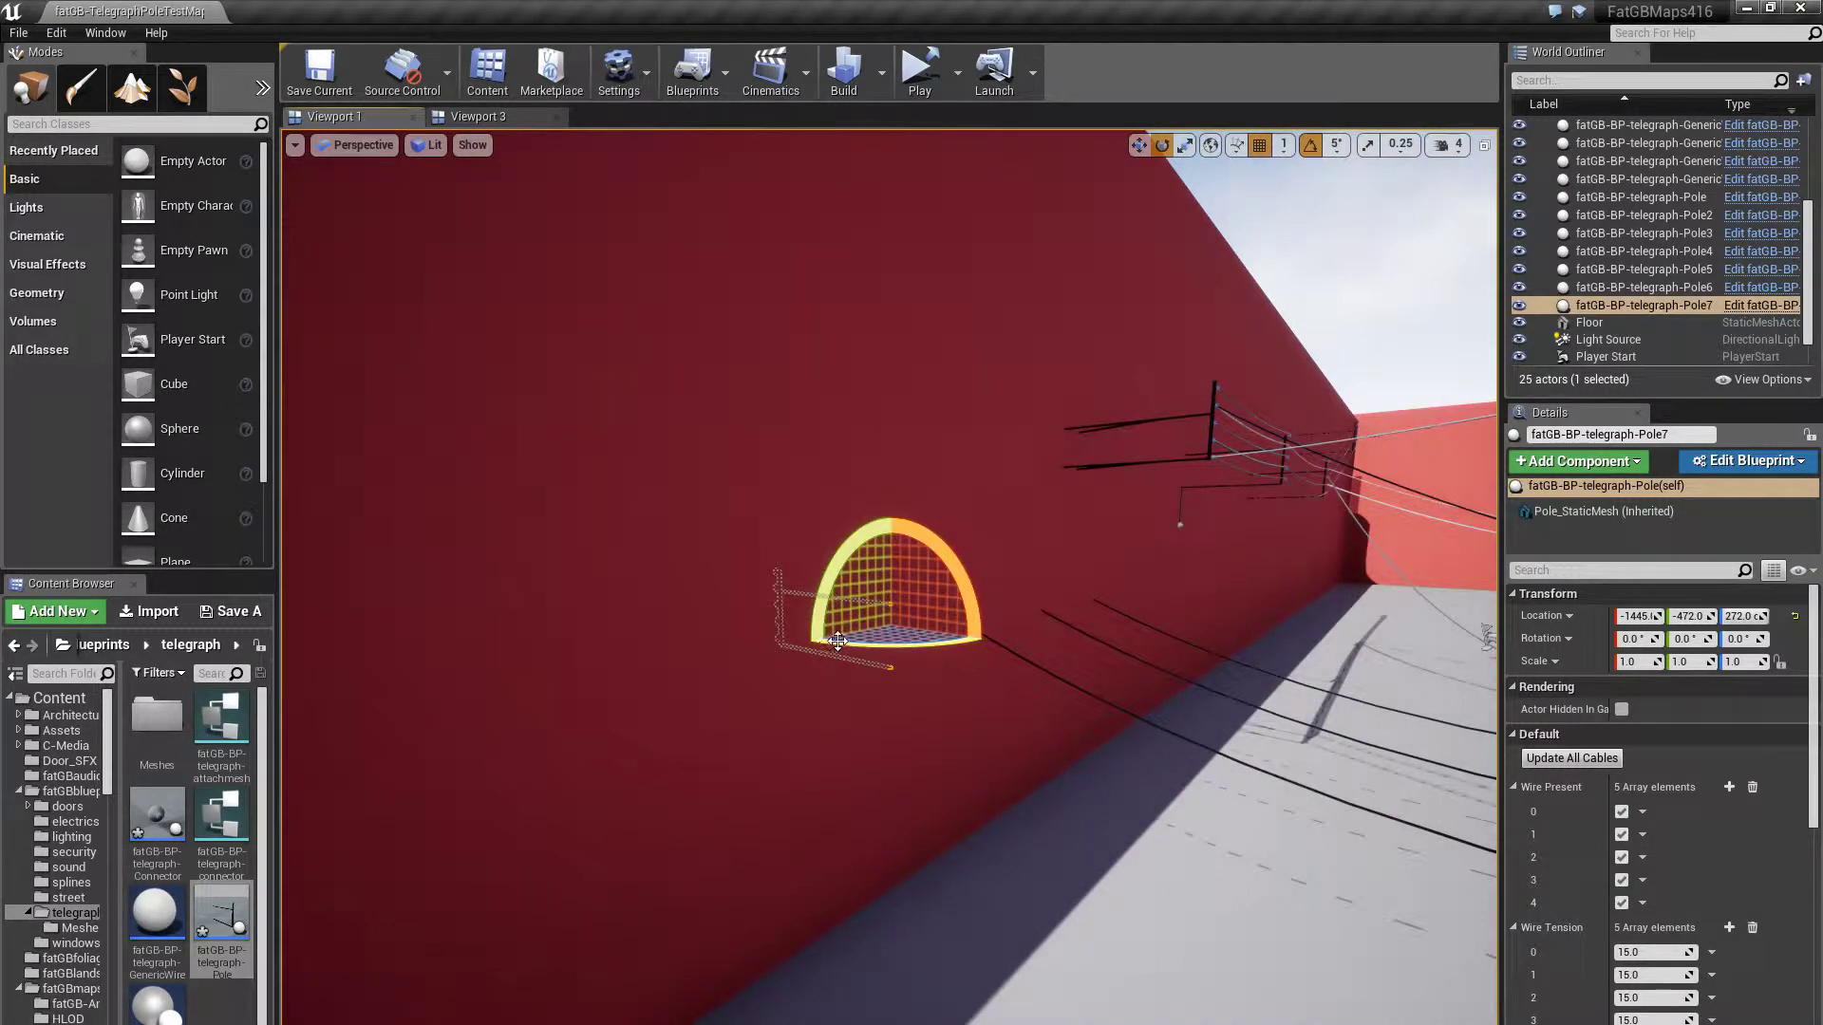
left_click_drag(835, 646, 992, 646)
key("w")
right_click_drag(835, 645, 779, 631)
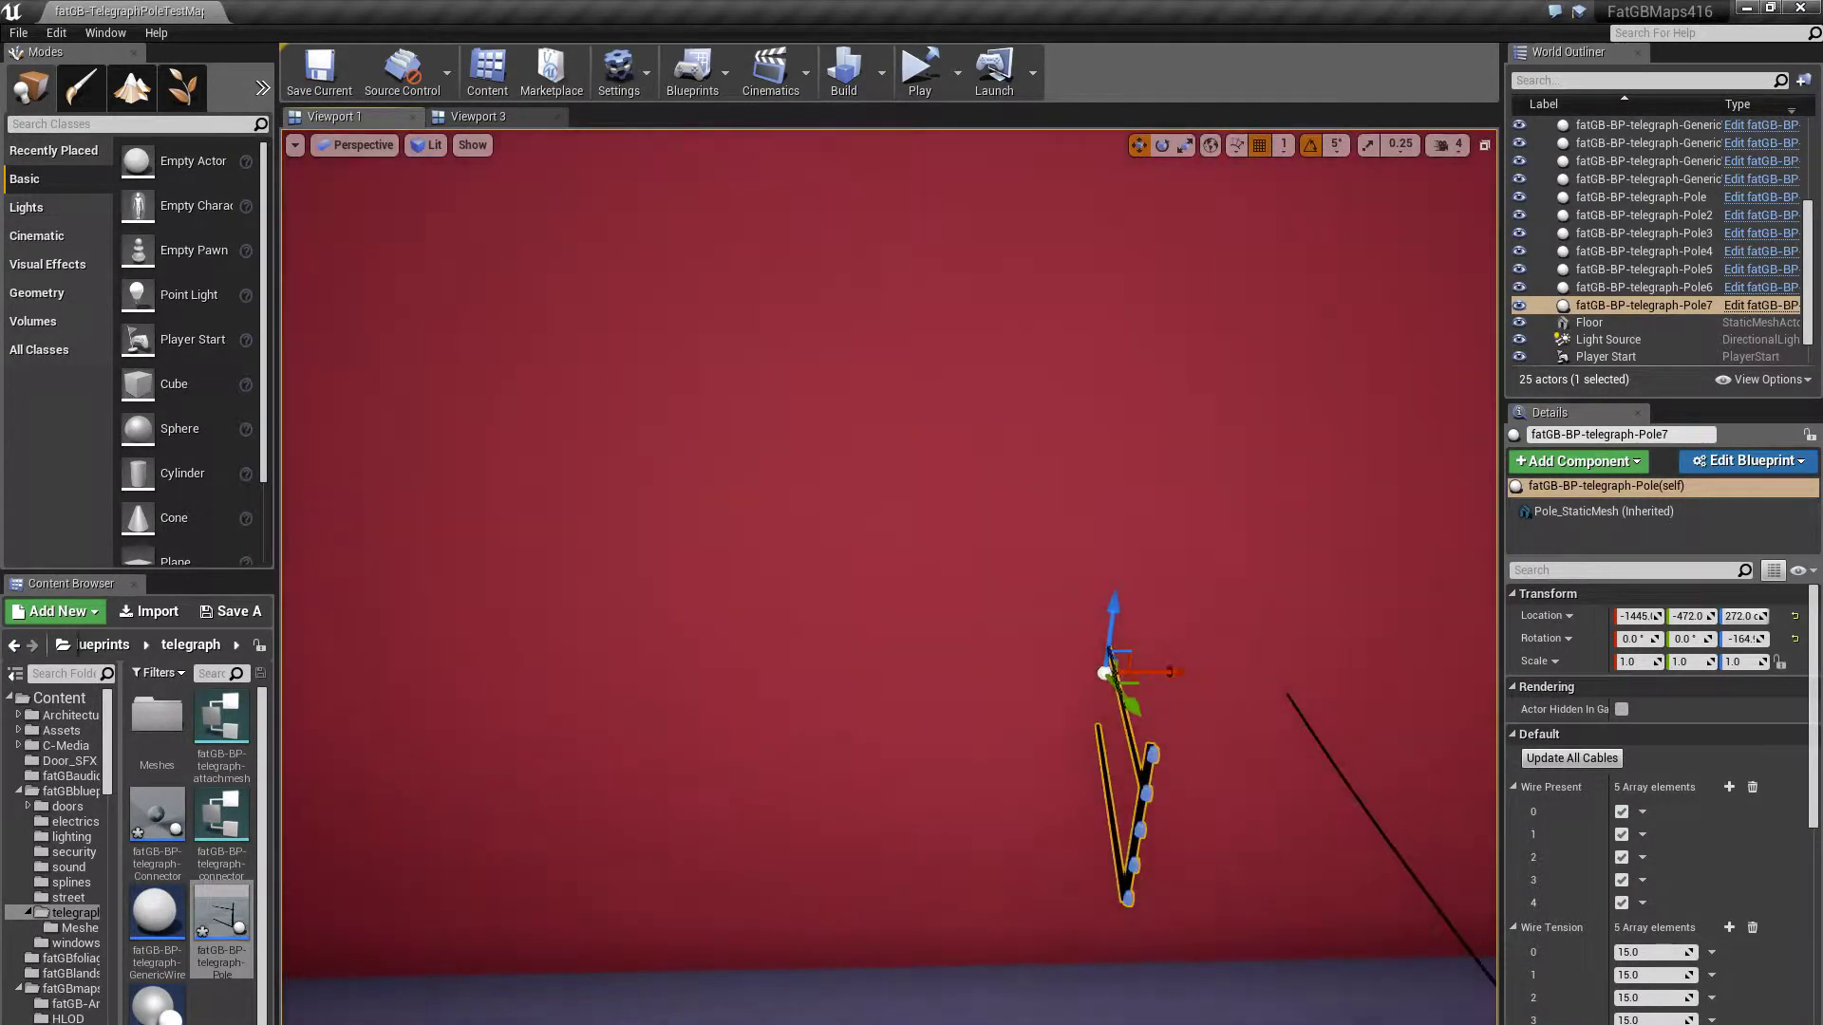
left_click_drag(1164, 670, 502, 683)
right_click_drag(660, 727, 493, 850)
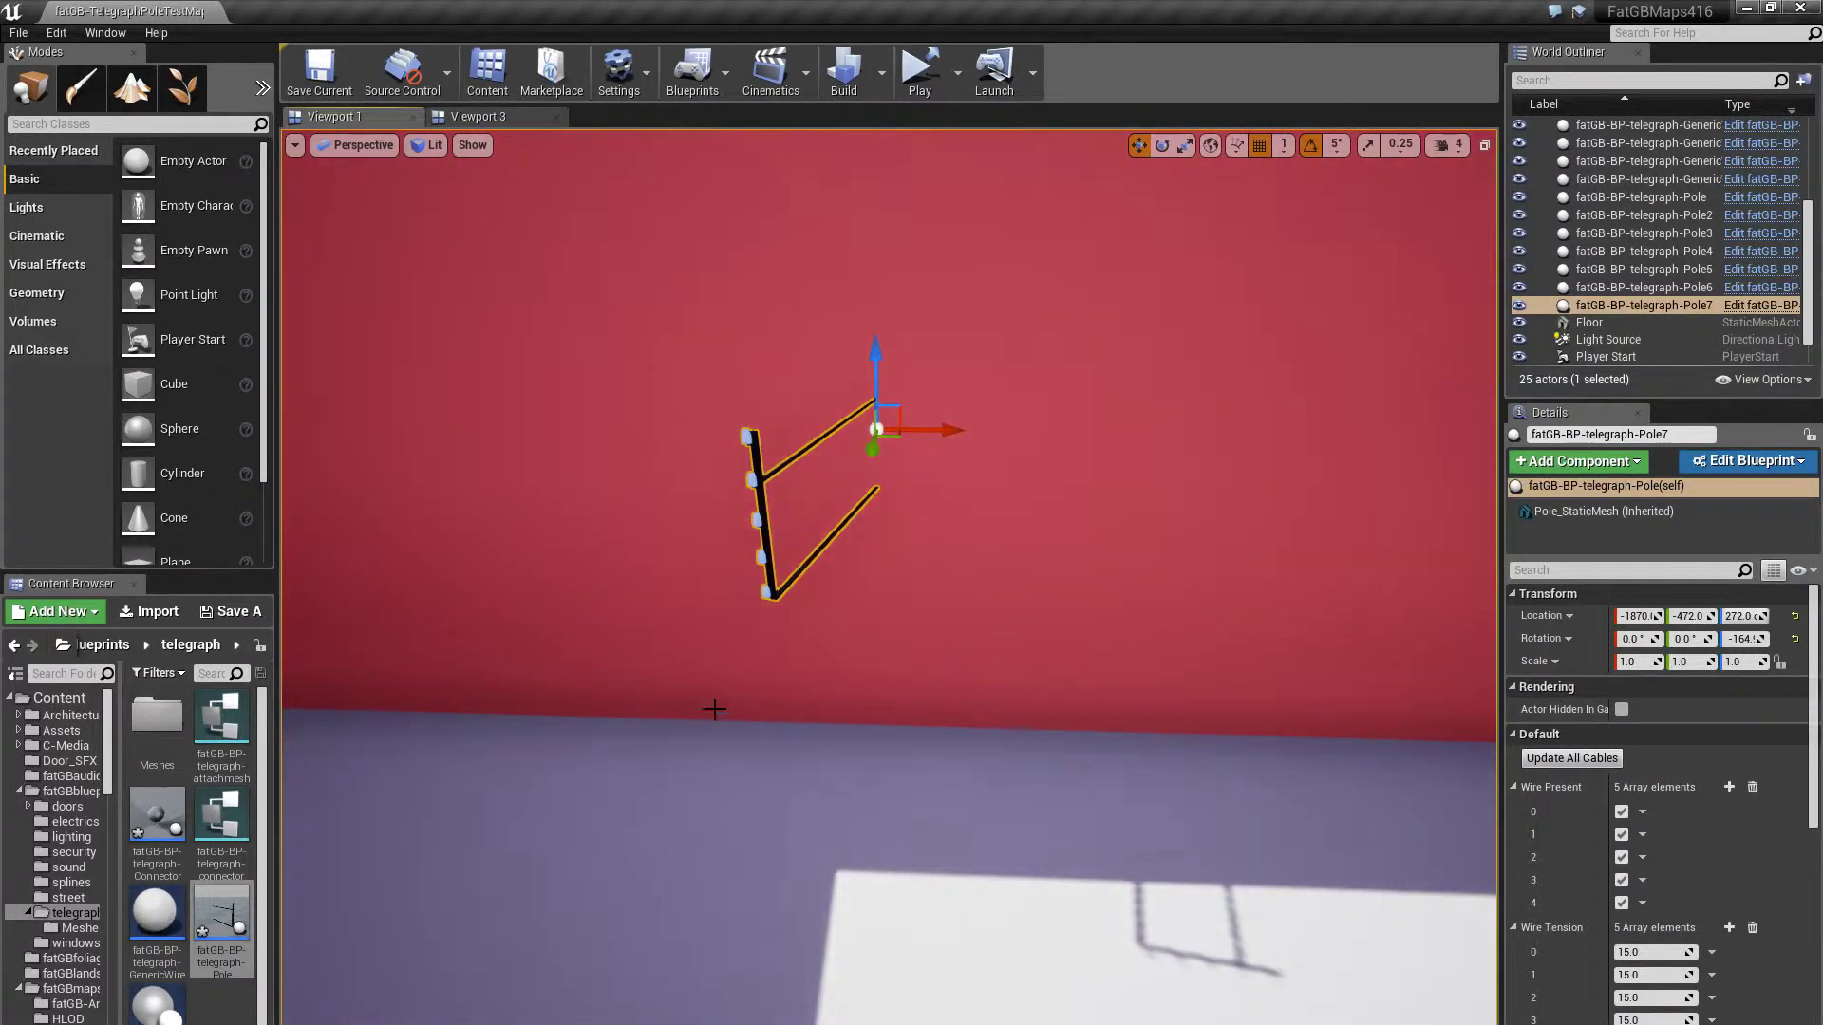
Duplicate the pole twice along the wall, placing the middle copy at about X -1654 and raising it to Z 289
left_click_drag(935, 431, 1006, 430, "alt+shift")
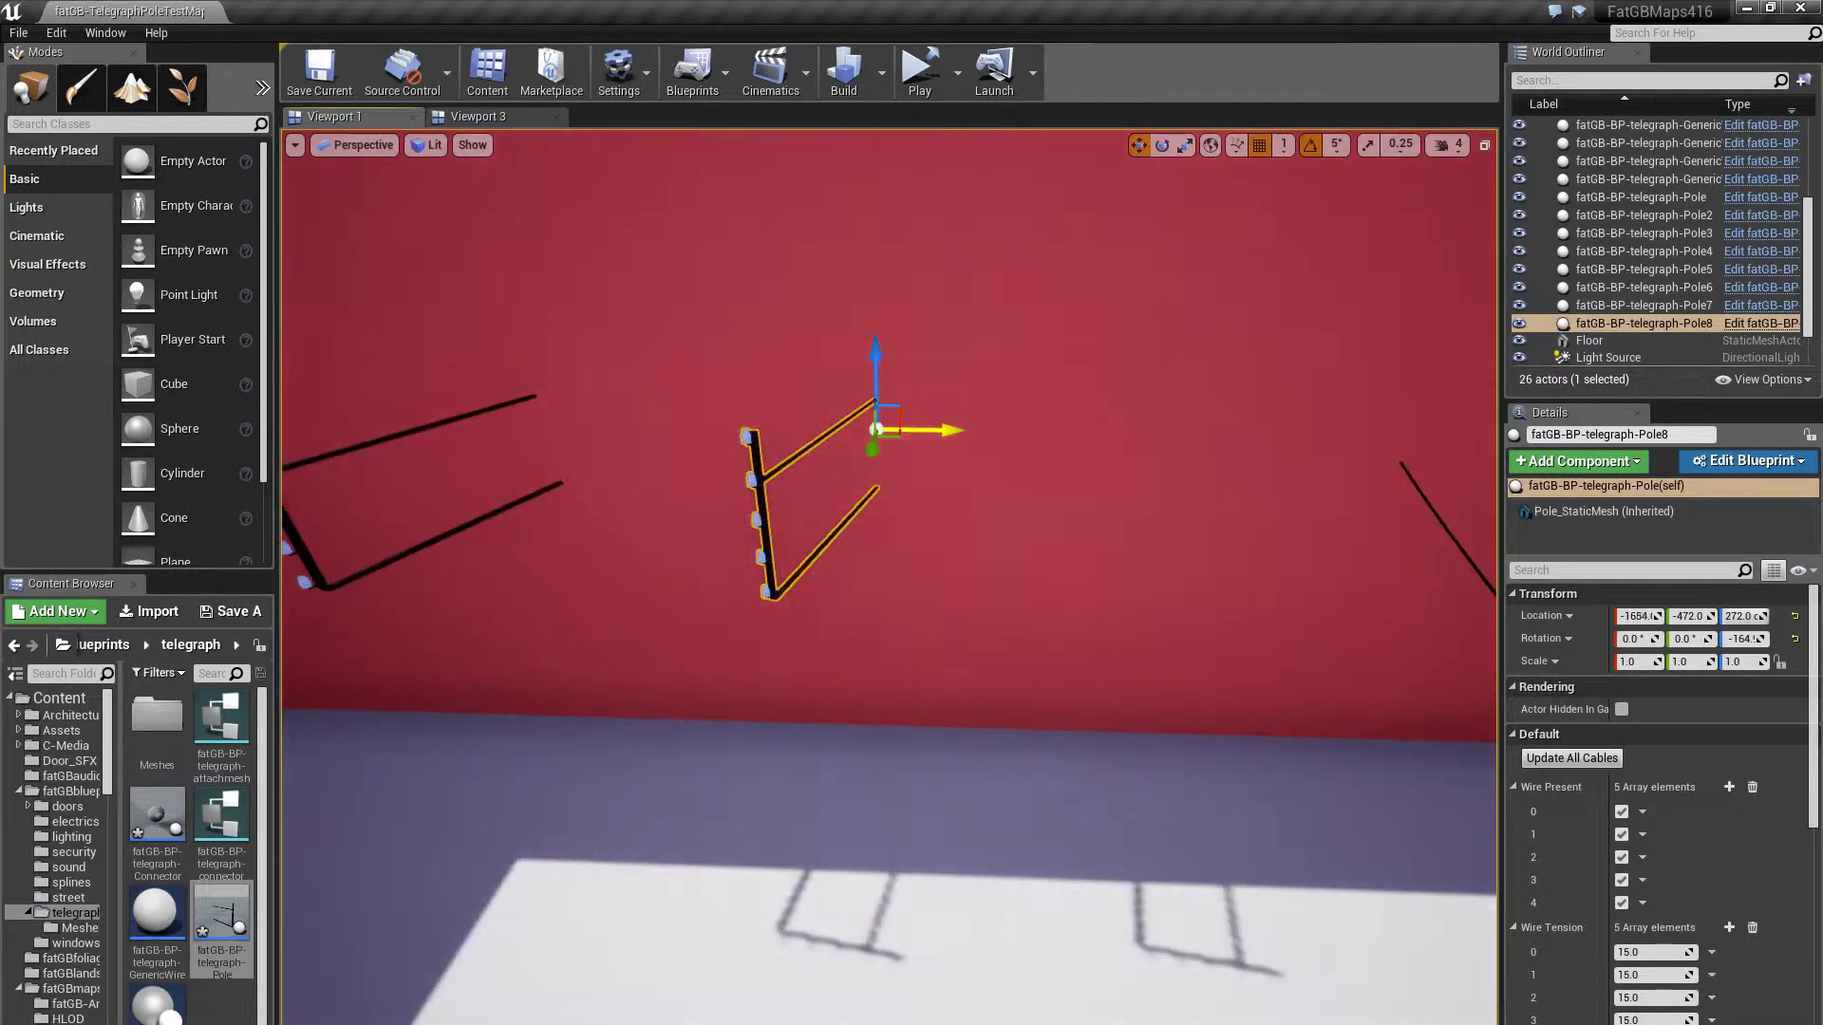
left_click_drag(876, 361, 876, 322)
mouse_move(974, 569)
right_mouse_down()
mouse_move(855, 593)
mouse_move(1035, 580)
mouse_move(974, 569)
right_mouse_up()
left_click_drag(889, 384, 827, 389, "alt+shift")
left_click(840, 491)
right_click_drag(839, 491, 627, 490)
Collapse the wire arrays of the first new pole and set its Next Pole to fatGB-BP-telegraph-Pole8
left_click(681, 460)
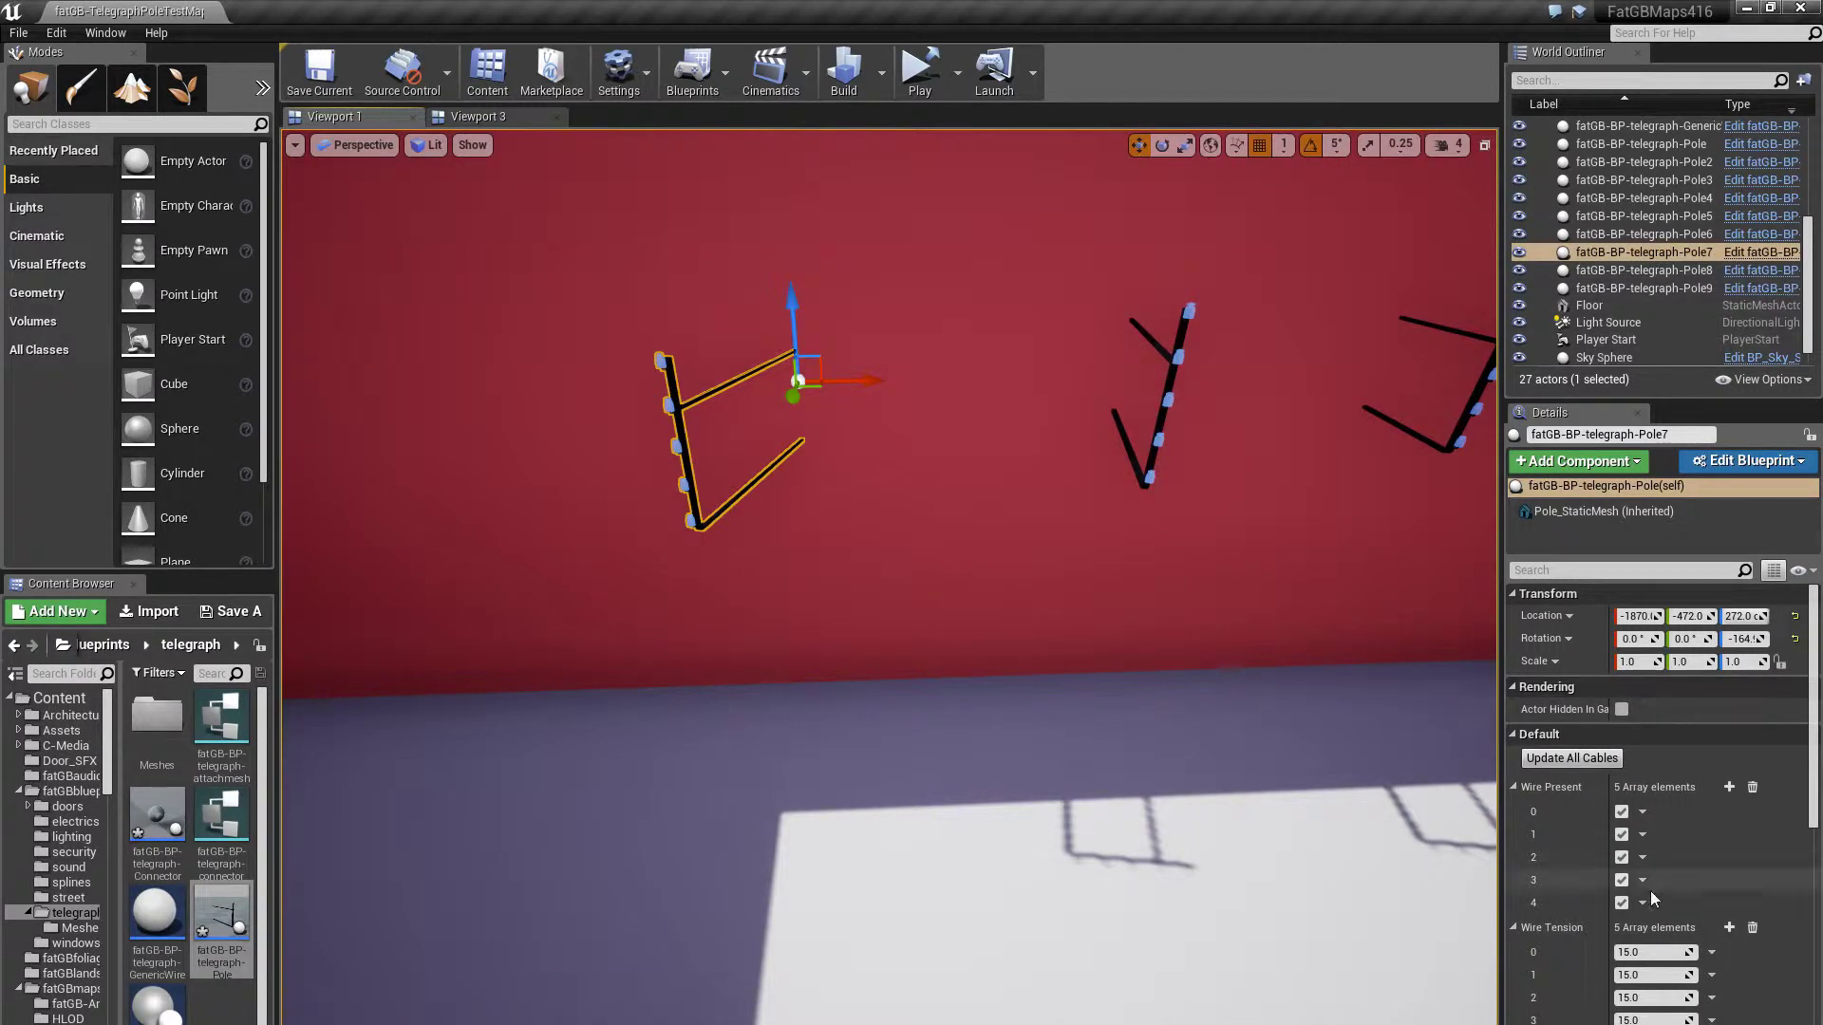
scroll(1652, 897, "down", 1)
left_click(1512, 756)
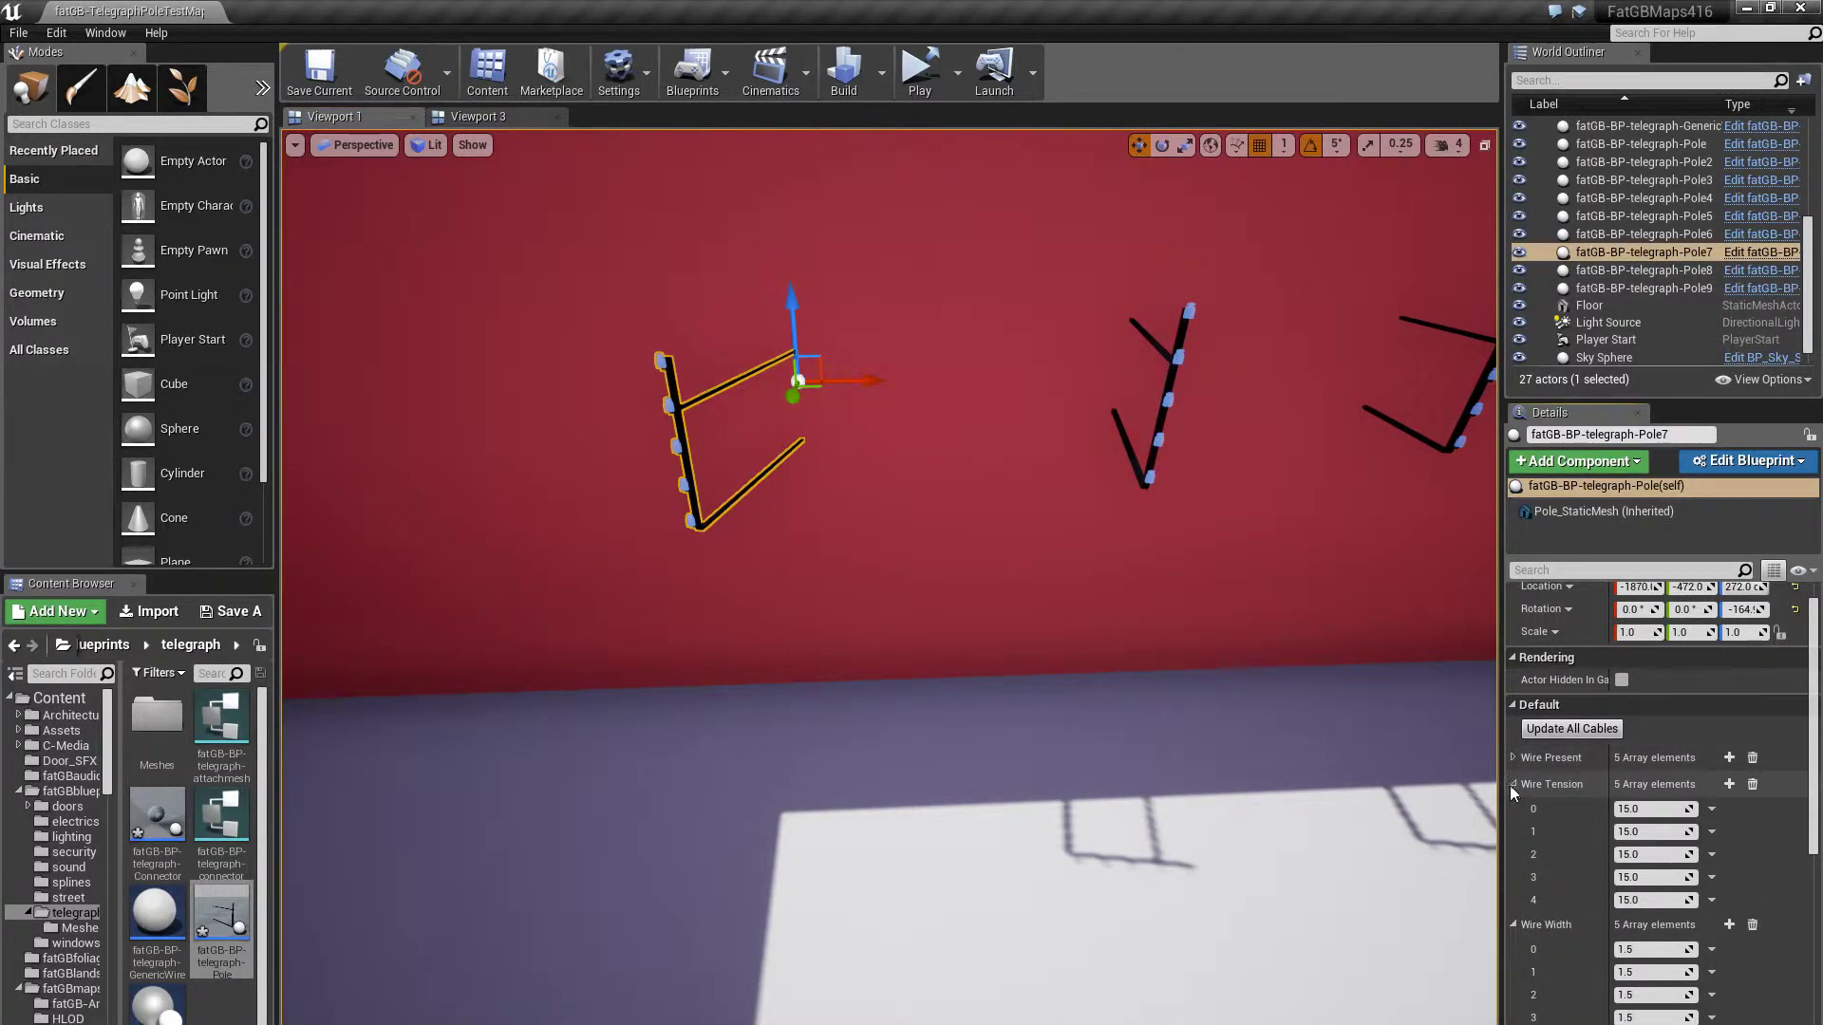
left_click(1512, 784)
left_click(1513, 810)
left_click(1511, 834)
left_click(1641, 863)
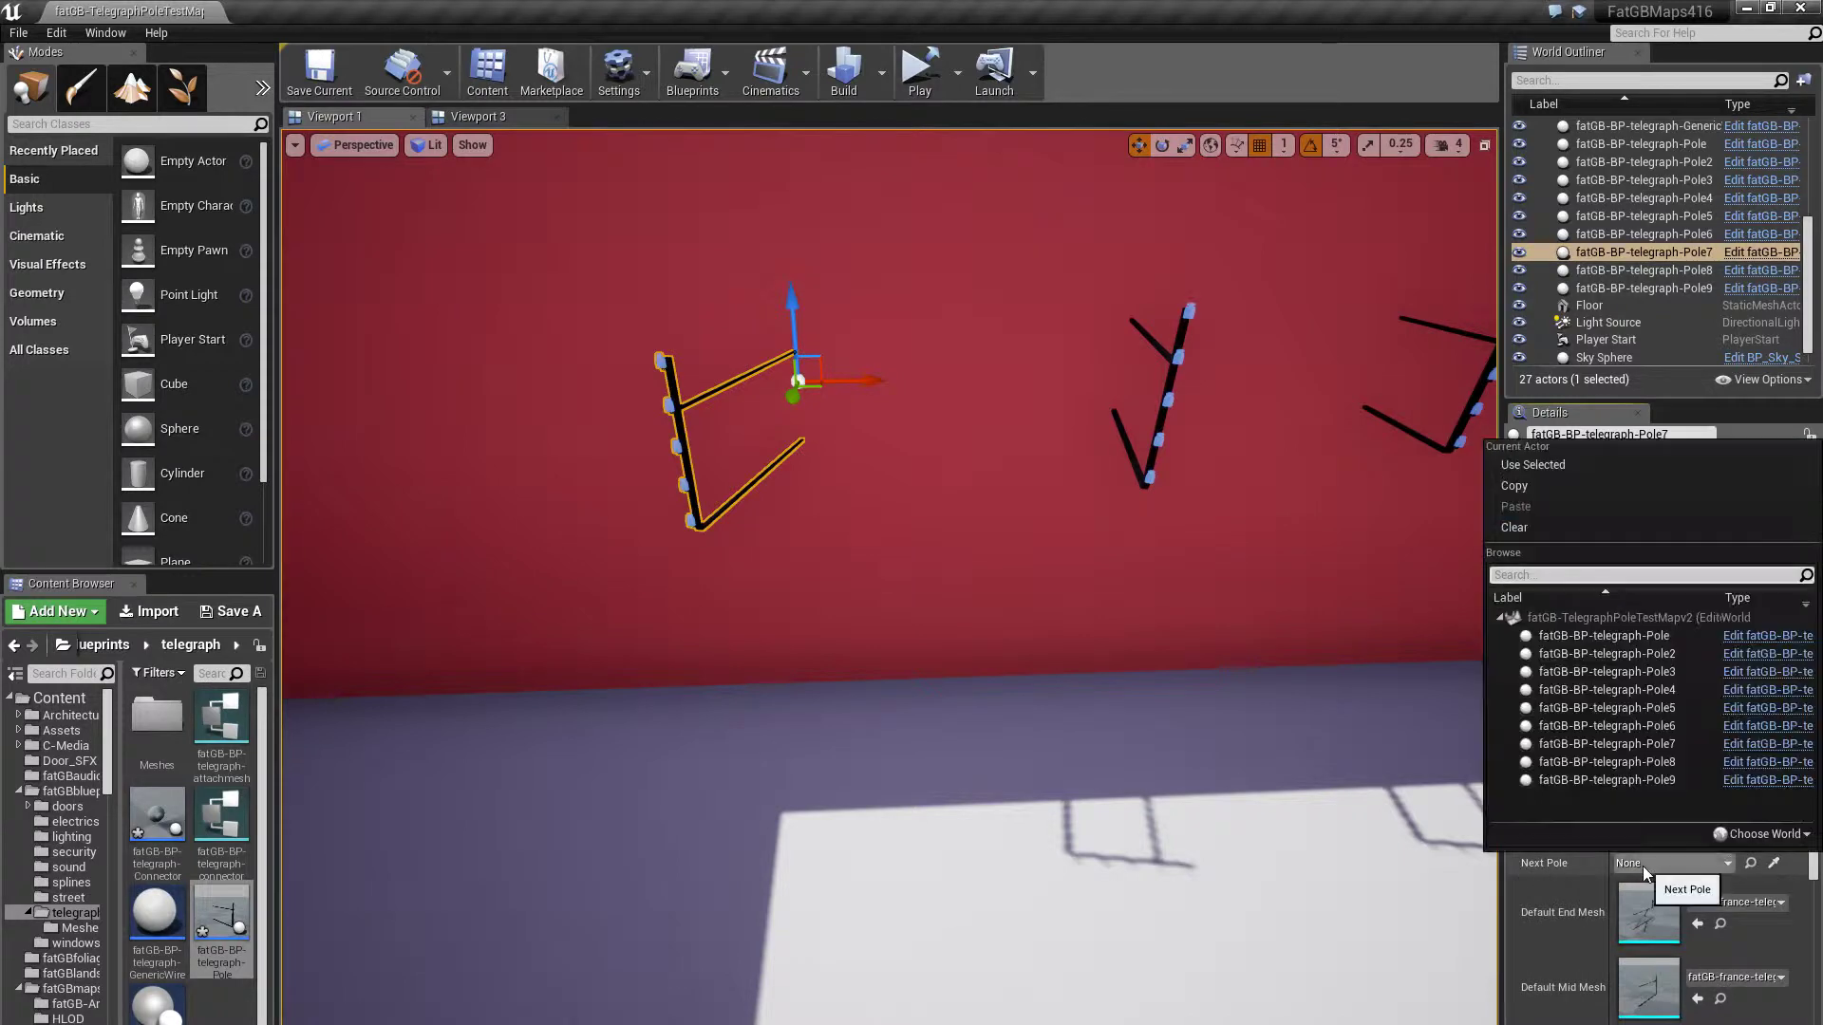
left_click(1635, 764)
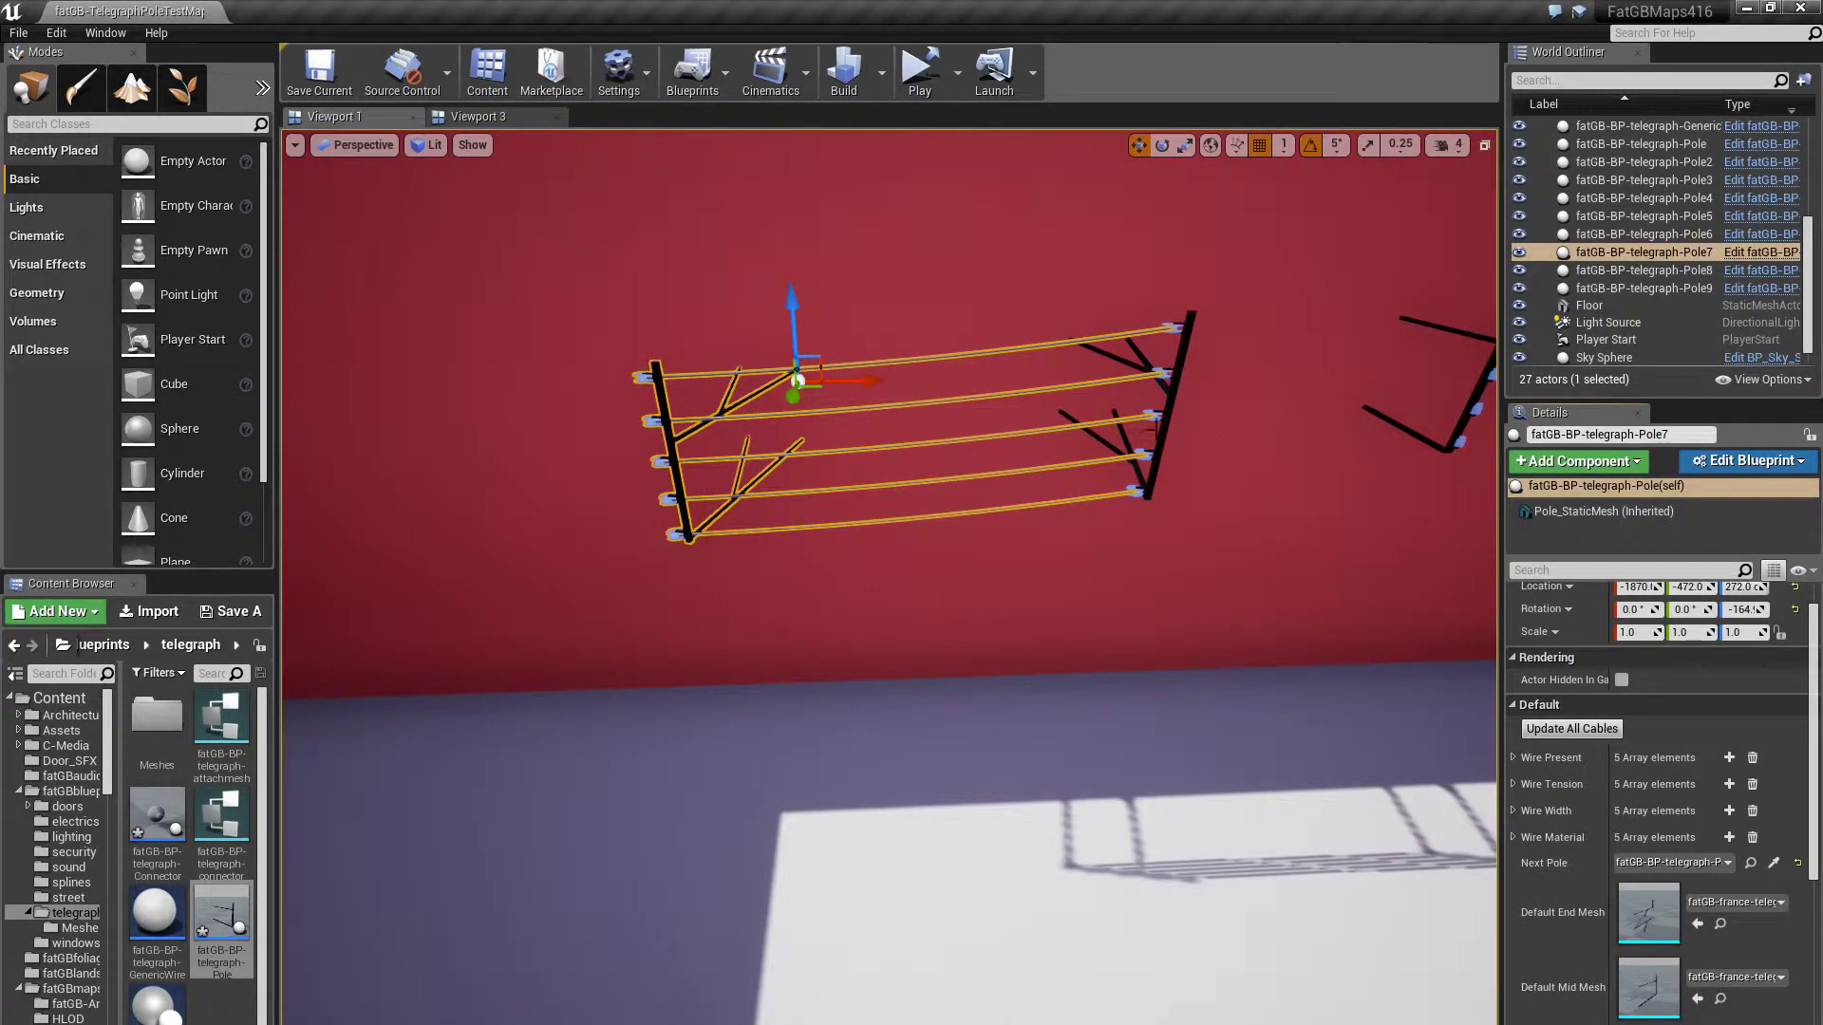
Mirror the first pole of the new run by setting its X scale to -1
key("w")
right_click_drag(888, 577, 949, 636)
key("s")
mouse_move(1166, 494)
right_mouse_down()
mouse_move(1166, 531)
mouse_move(1166, 493)
right_mouse_up()
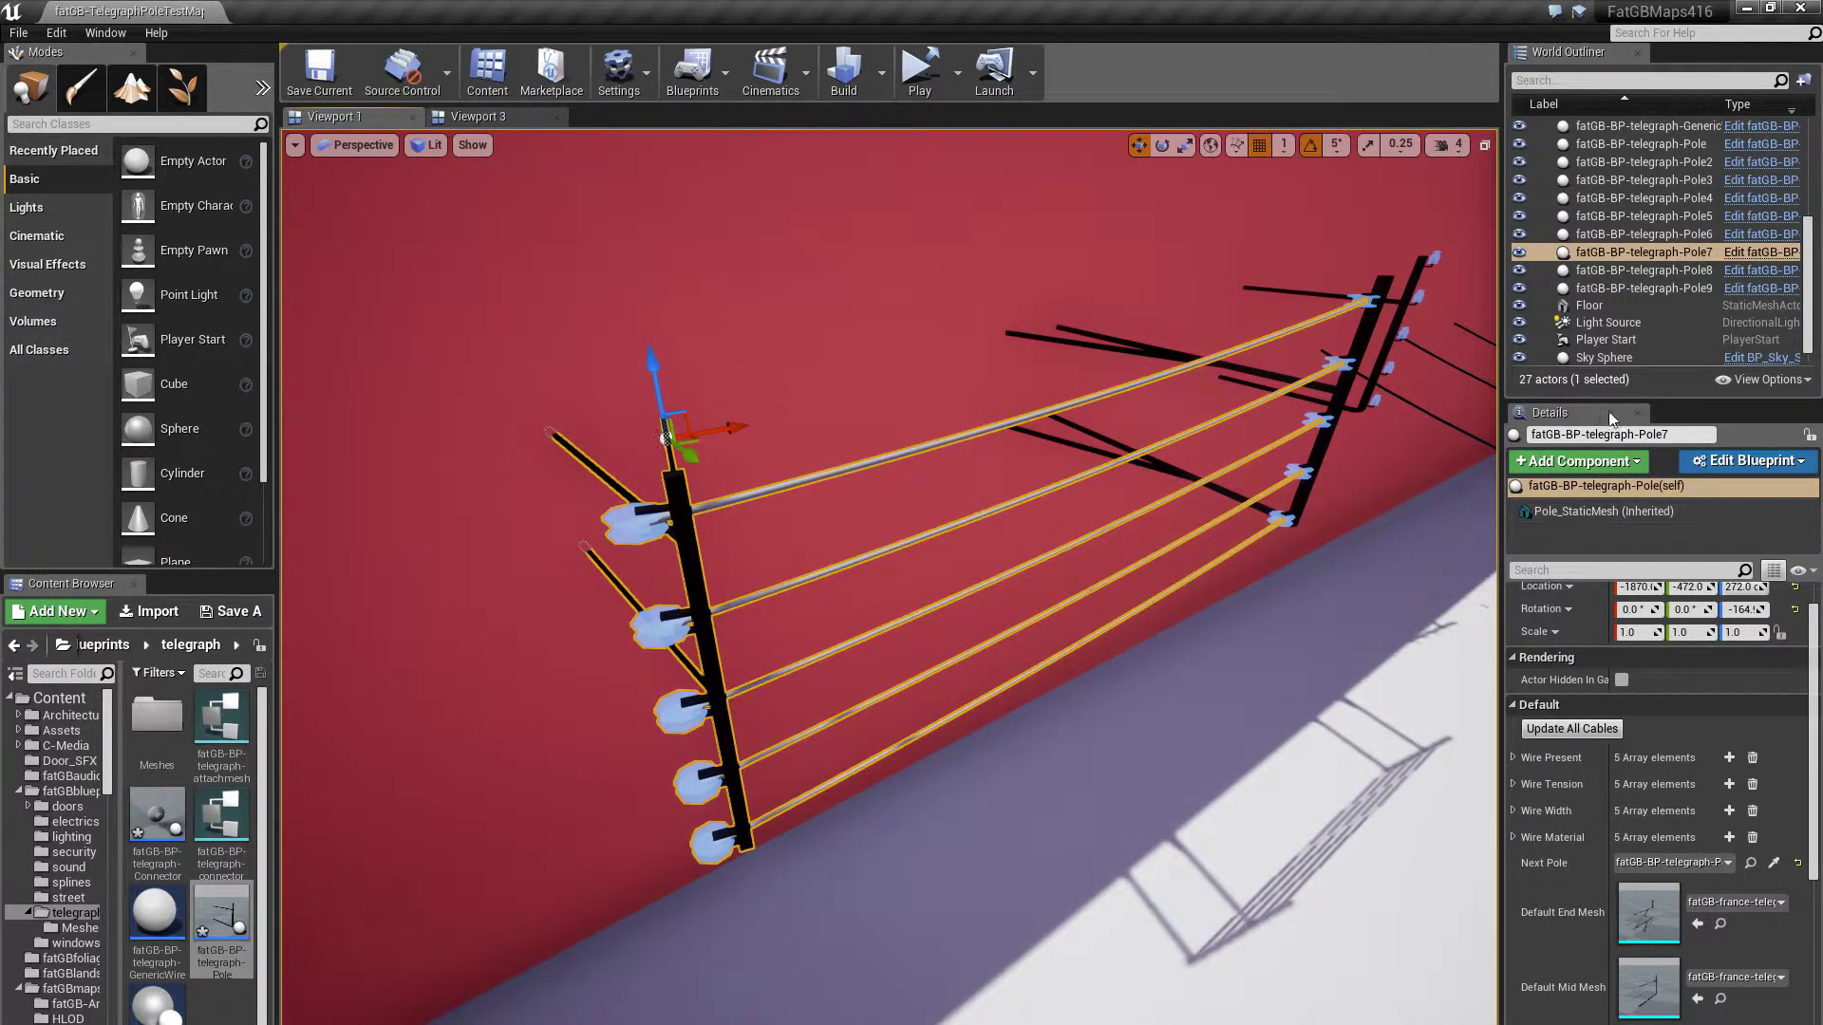
left_click(1635, 633)
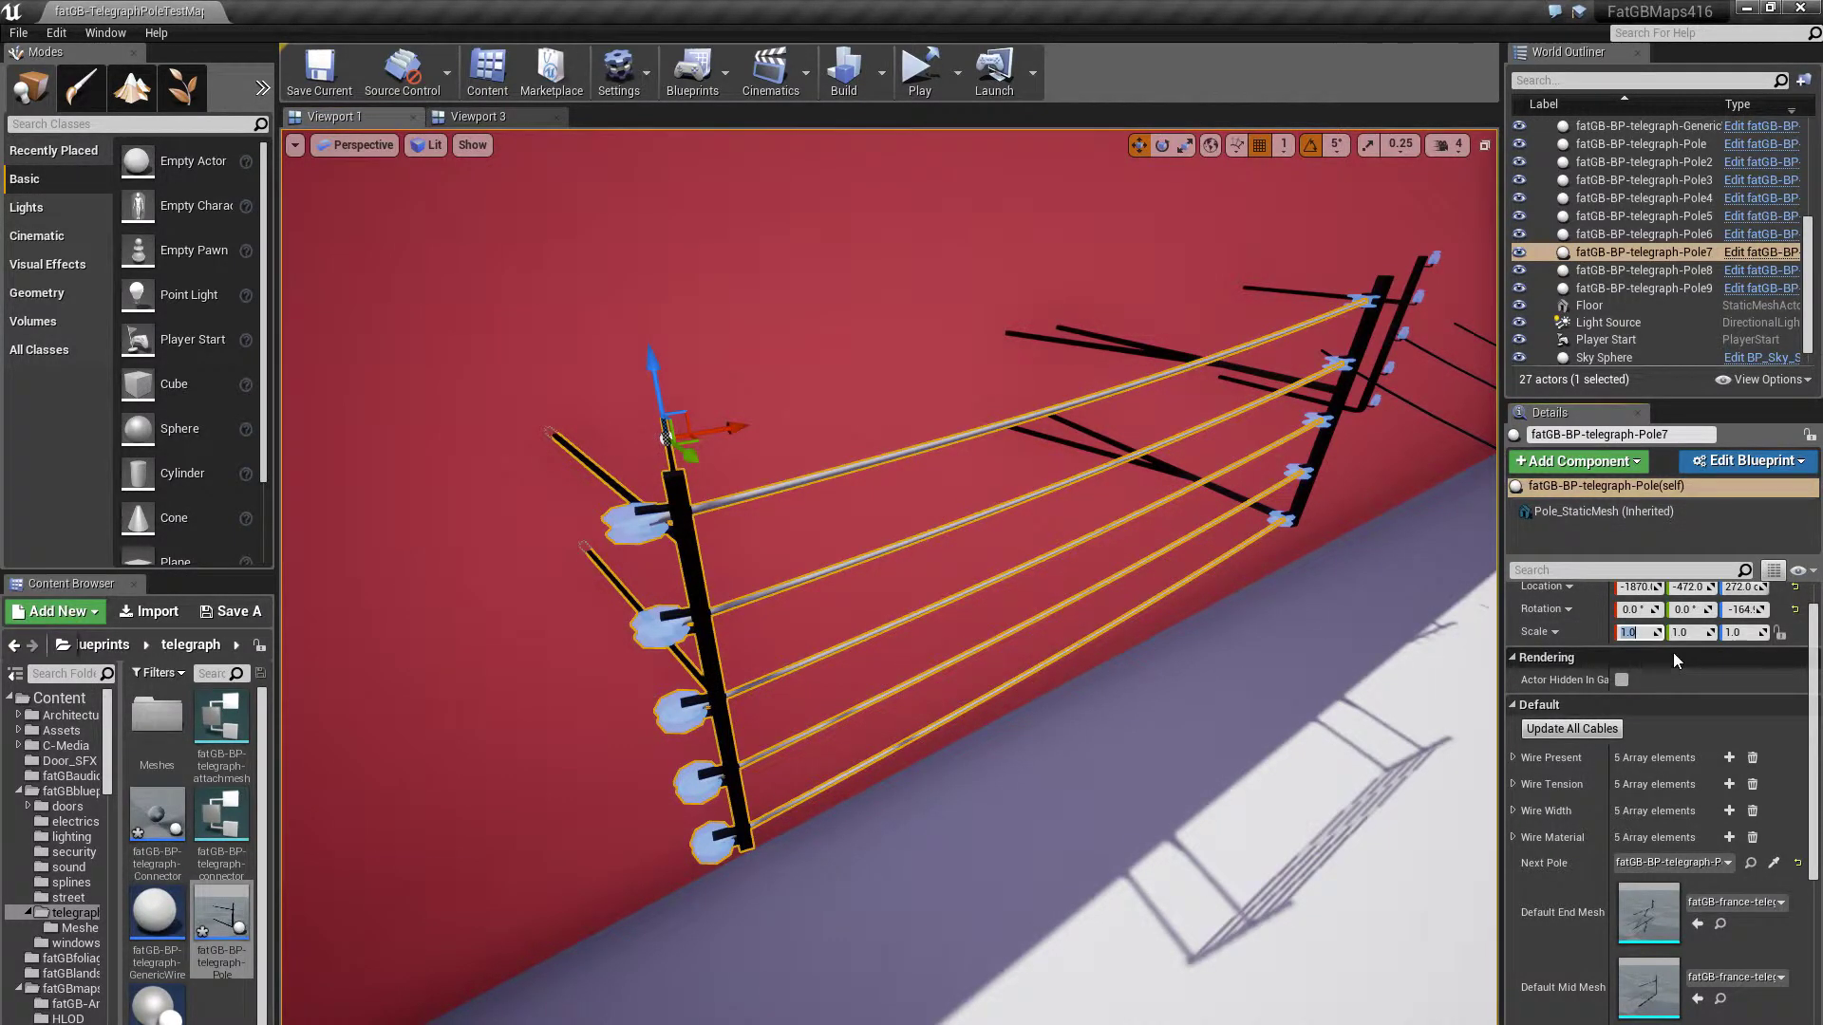
type("-1")
key("Return")
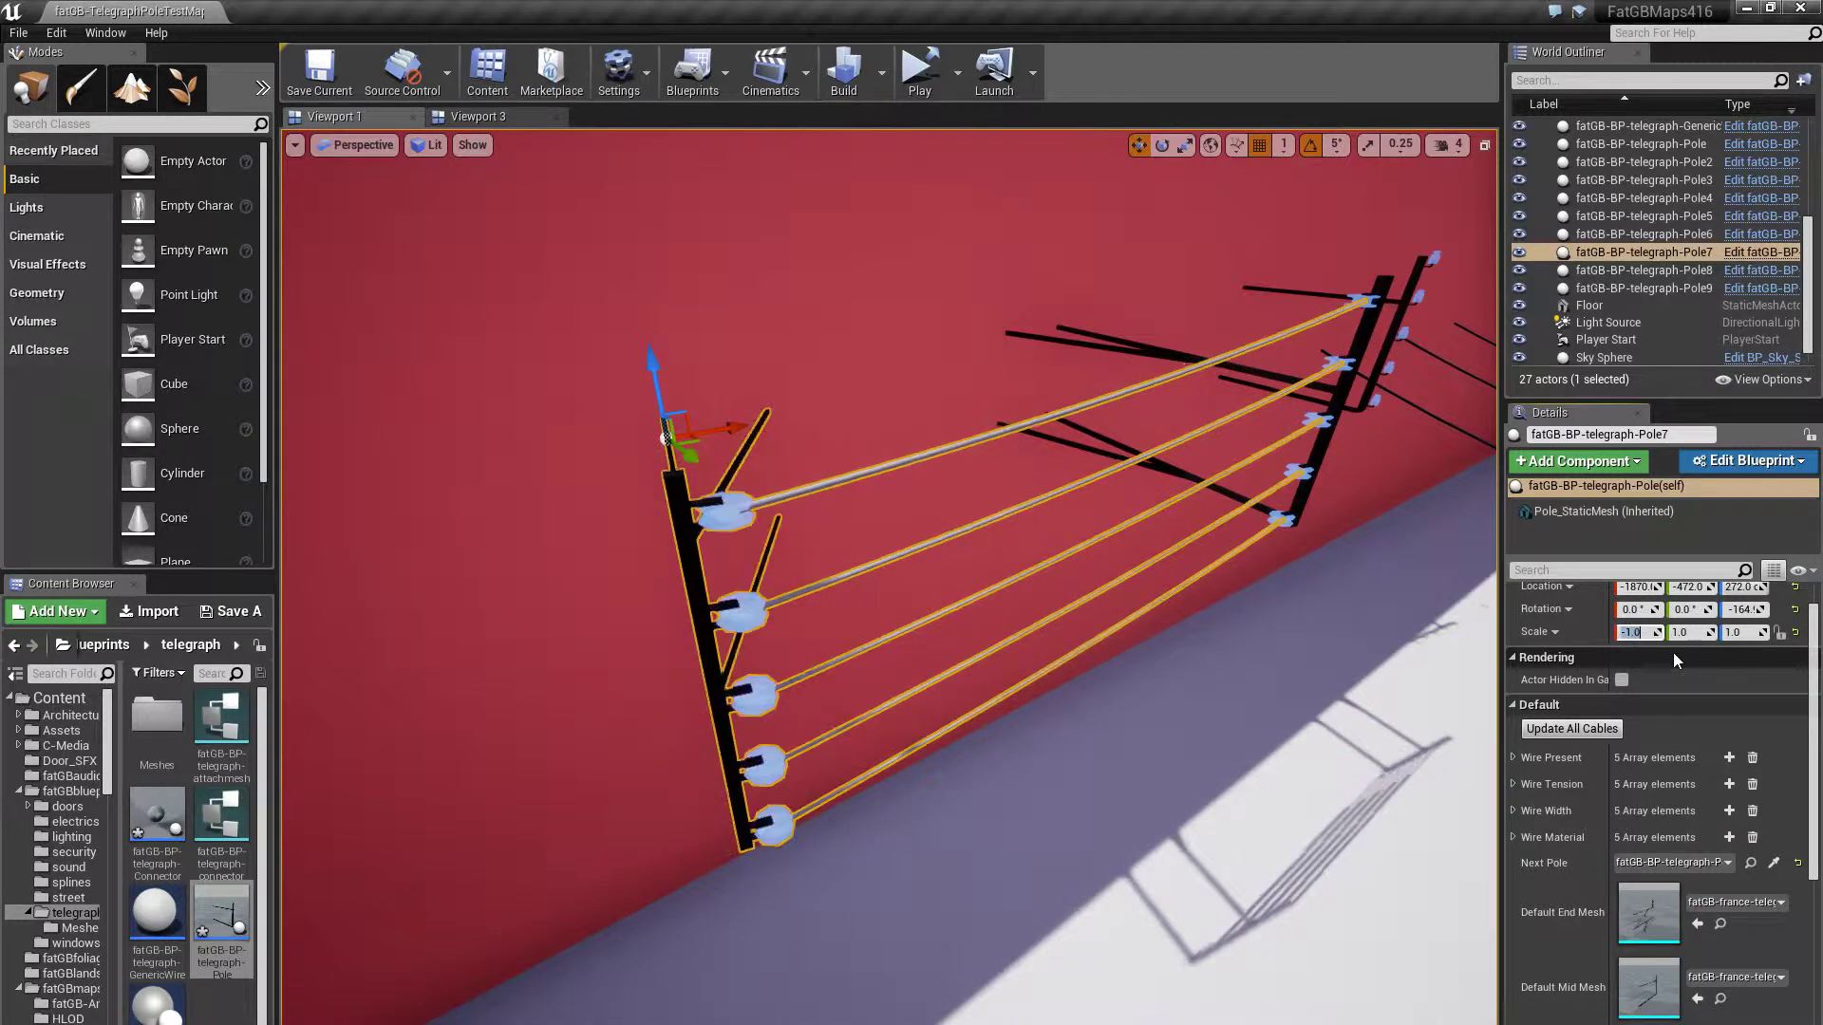
Set the middle pole's Next Pole to fatGB-BP-telegraph-Pole9
left_click(1115, 738)
right_click_drag(1114, 738, 921, 686)
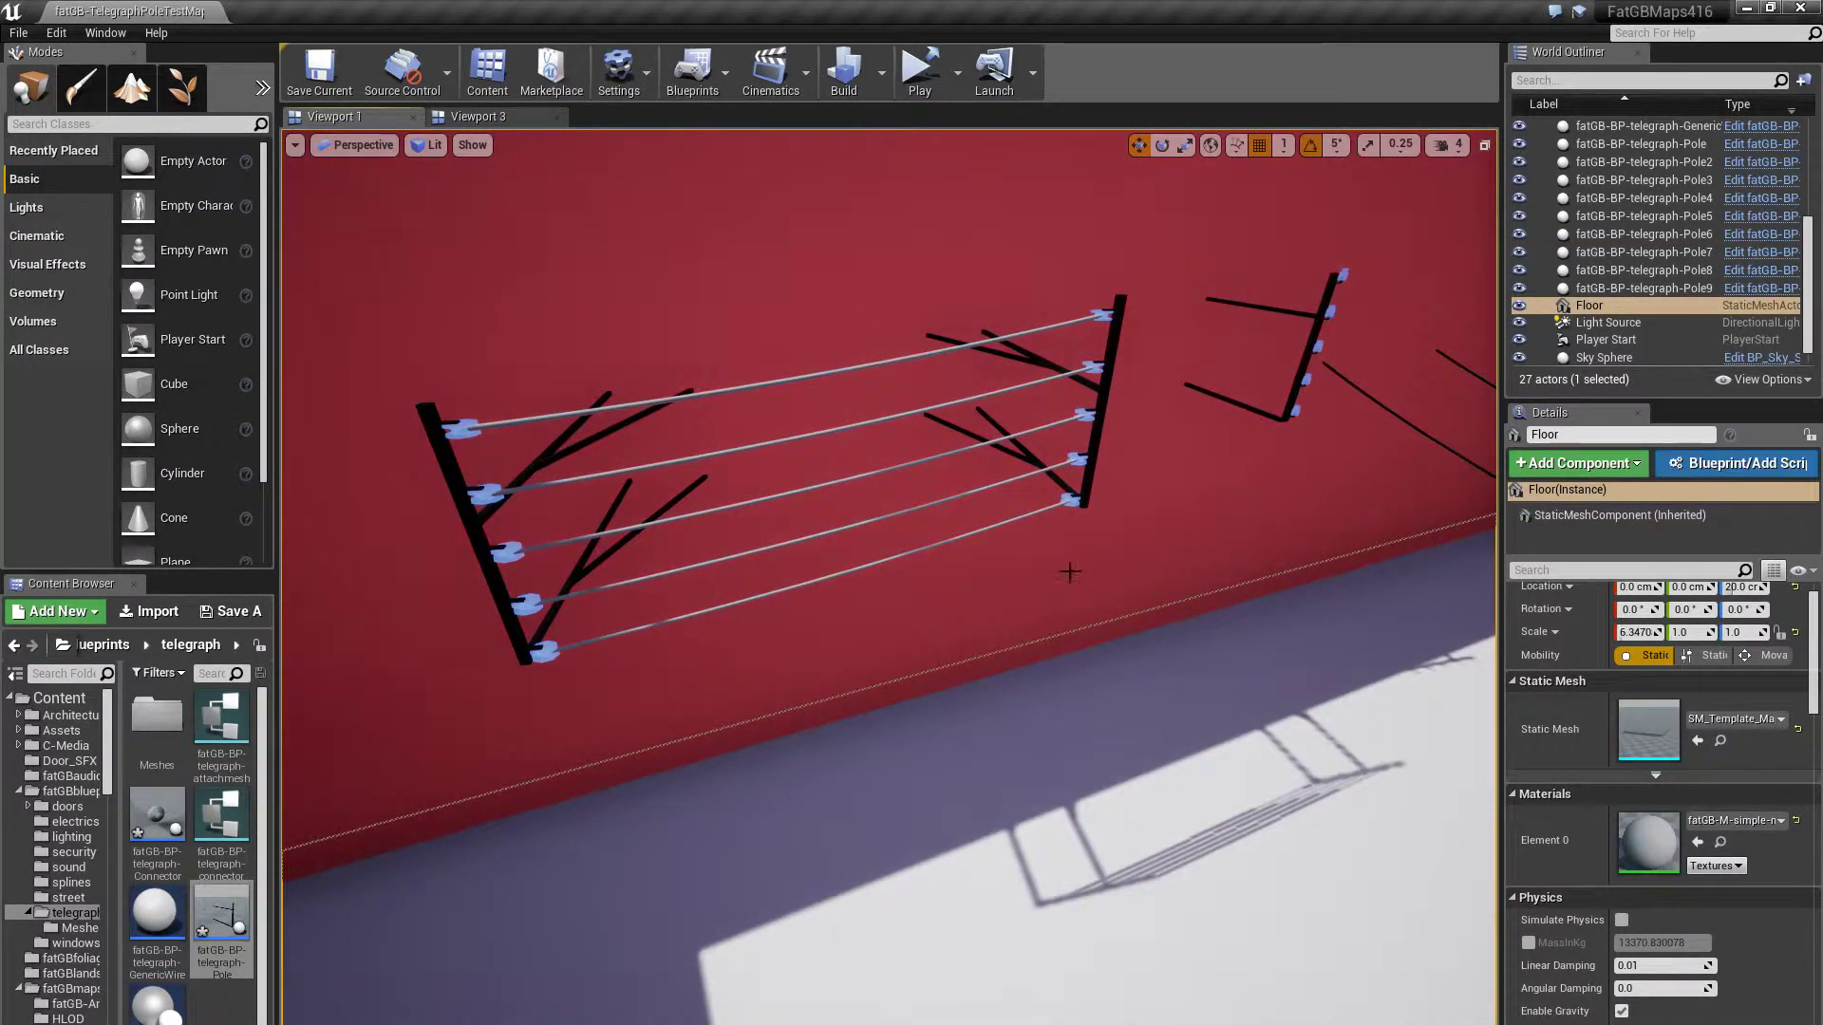
right_click_drag(1070, 571, 983, 606)
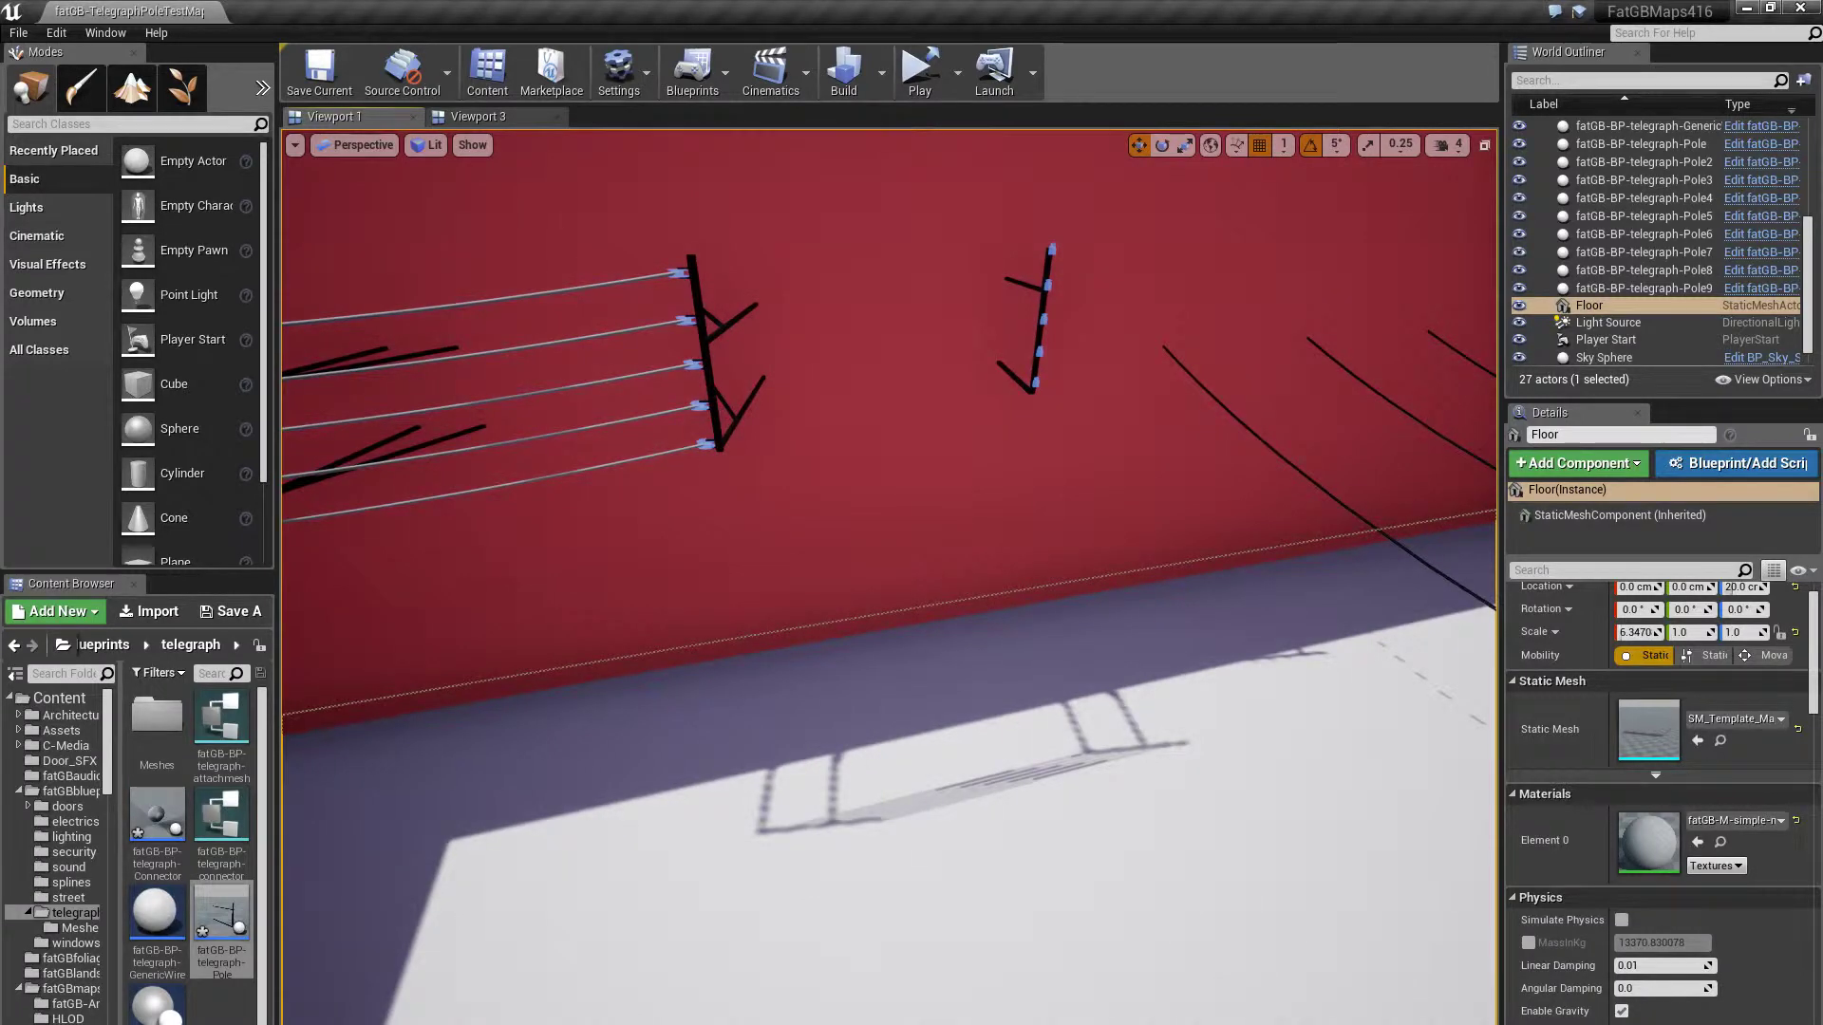
left_click(712, 380)
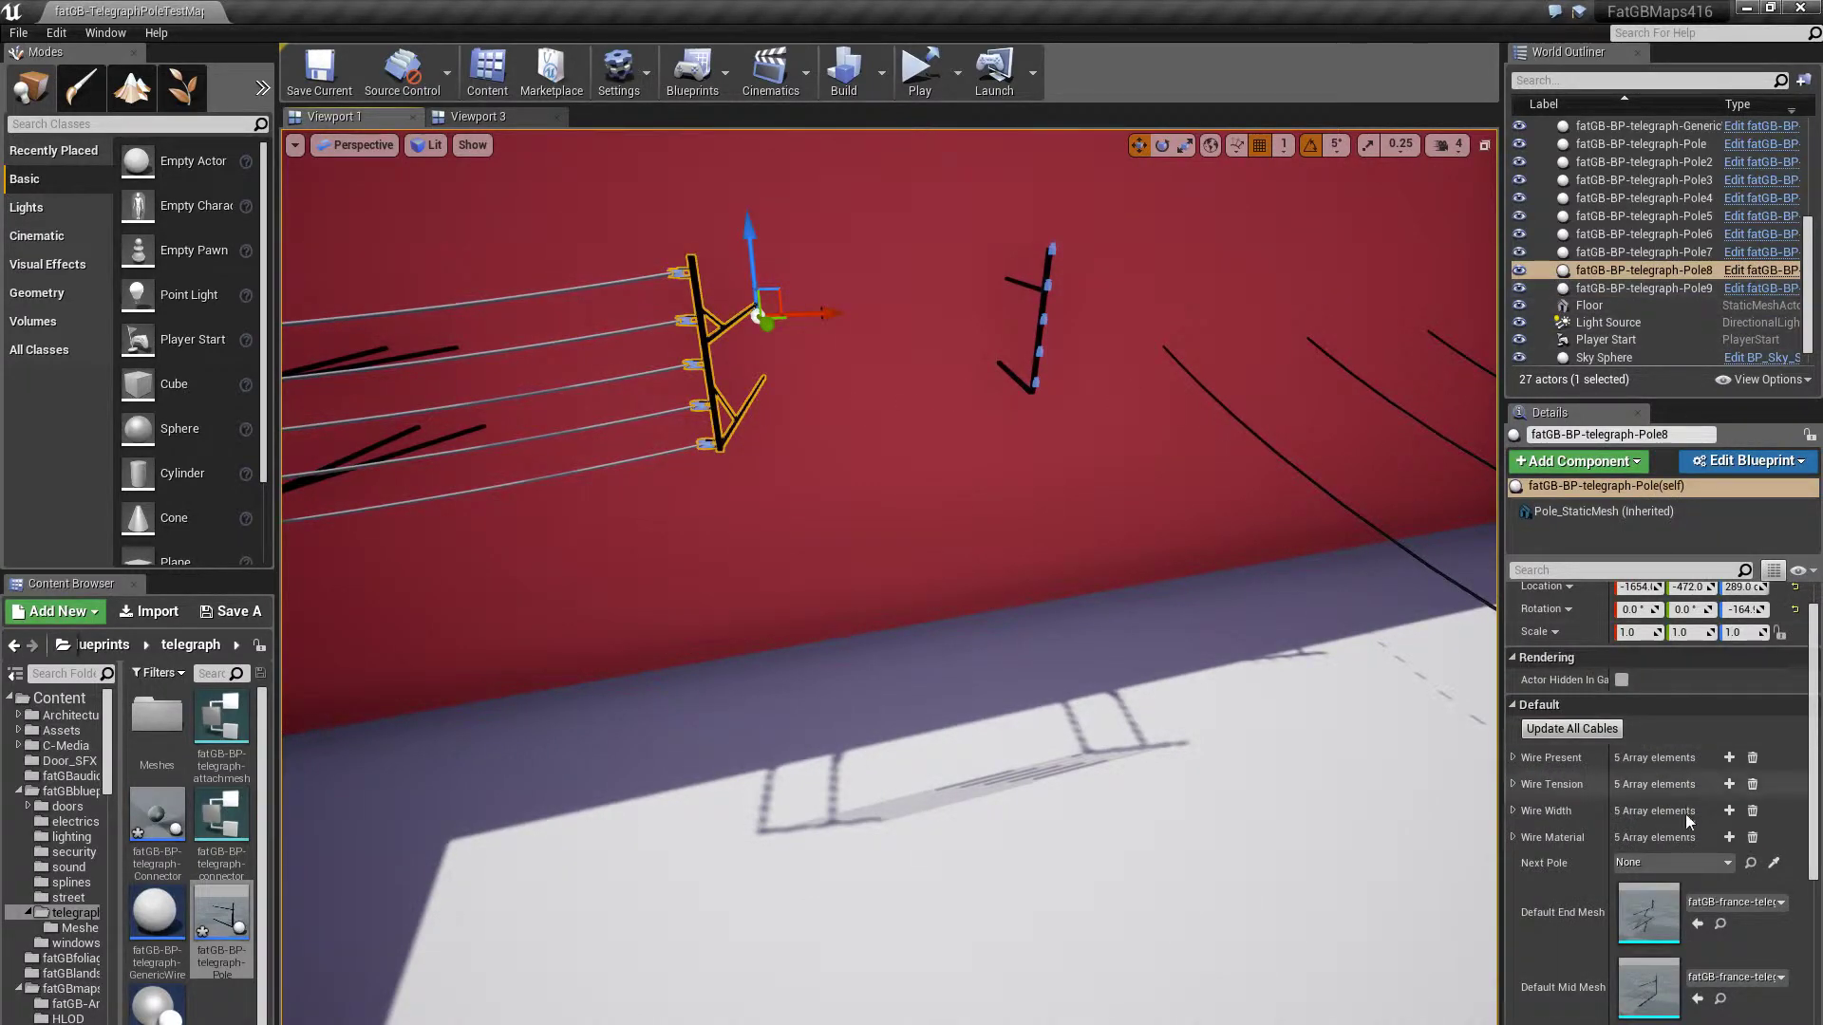
left_click(1670, 862)
left_click(1643, 778)
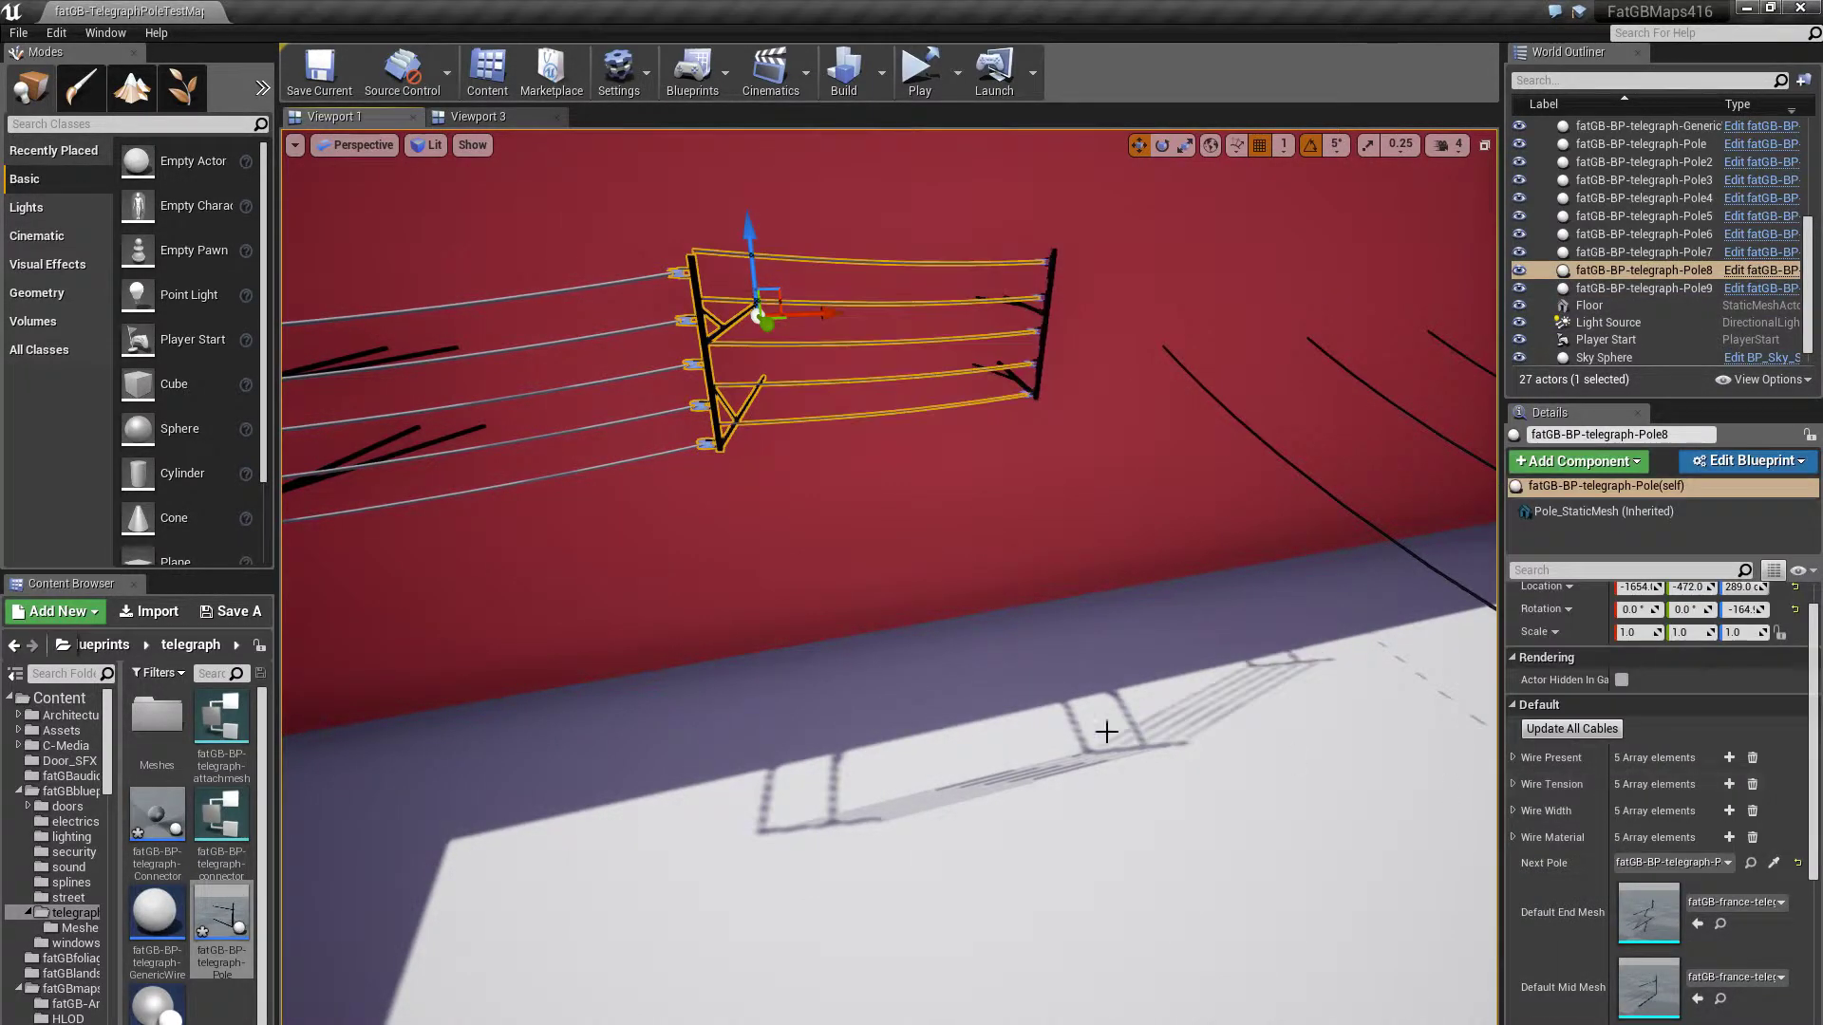
Update all cables from the middle pole and look at its wire connections on both sides
left_click_drag(1104, 731, 1045, 607)
scroll(832, 560, "up", 2)
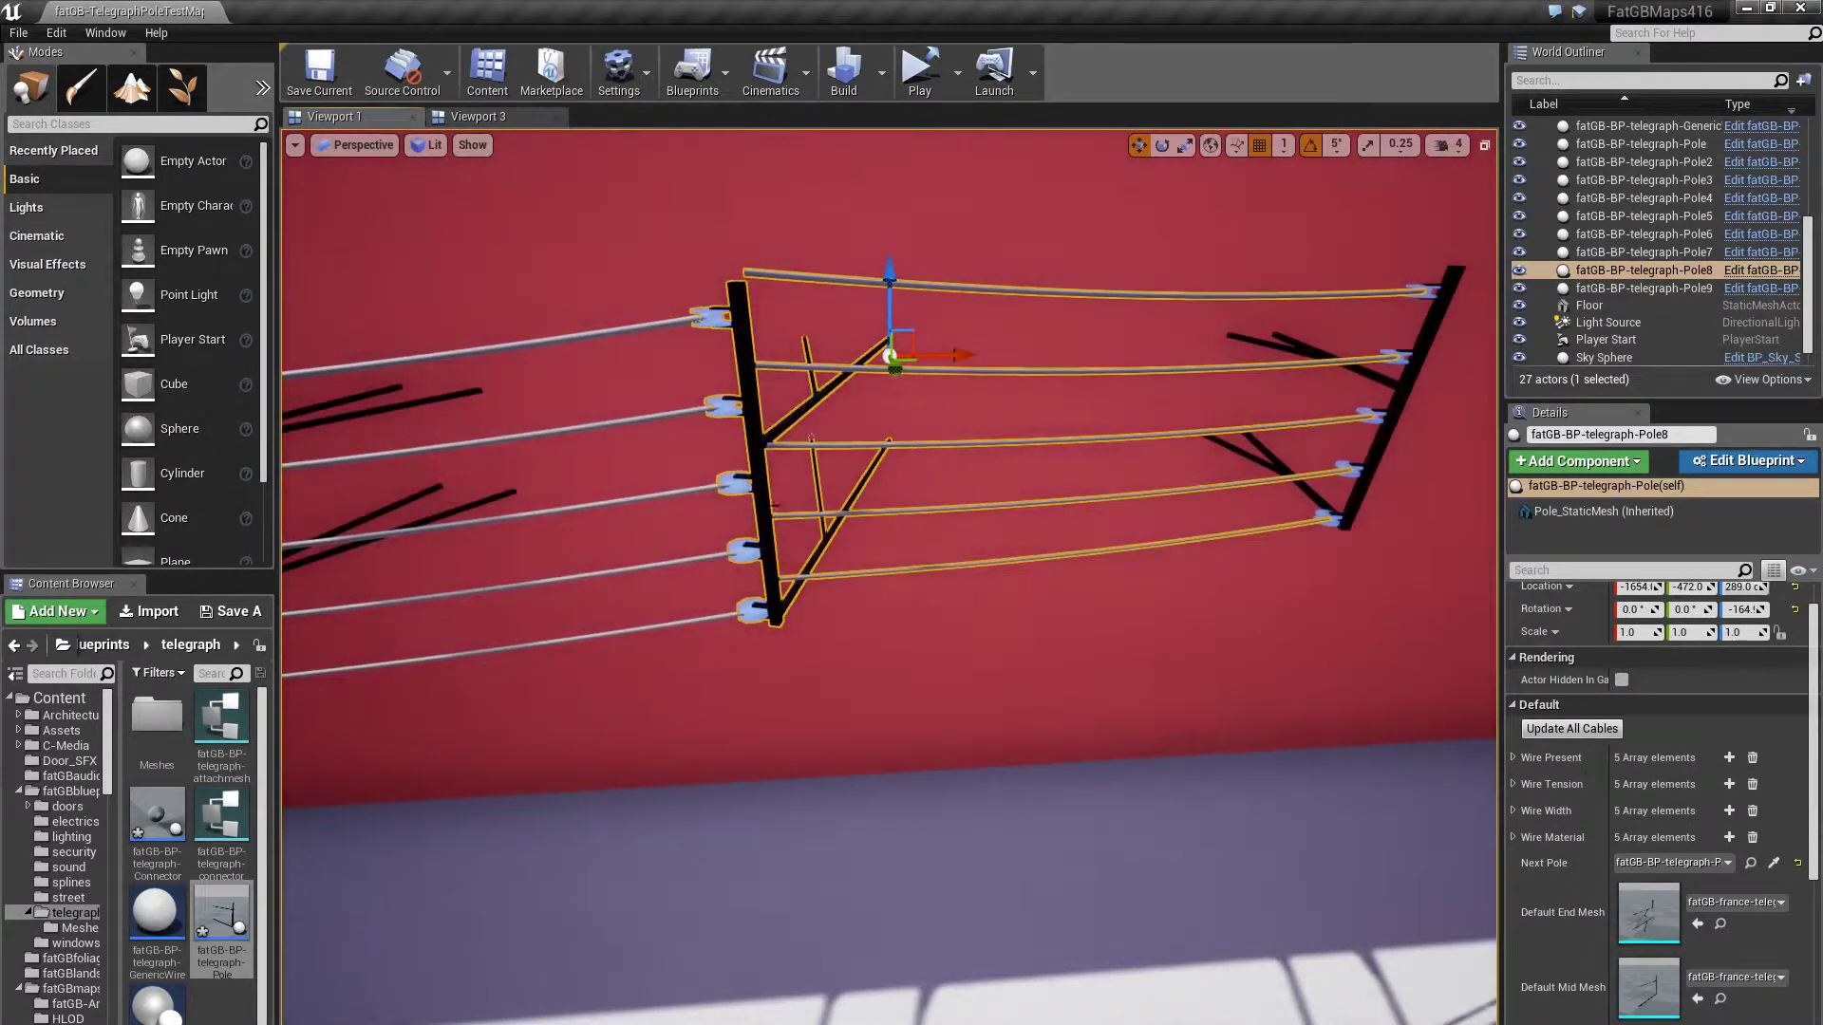
left_click(1577, 732)
left_click_drag(1014, 670, 984, 608)
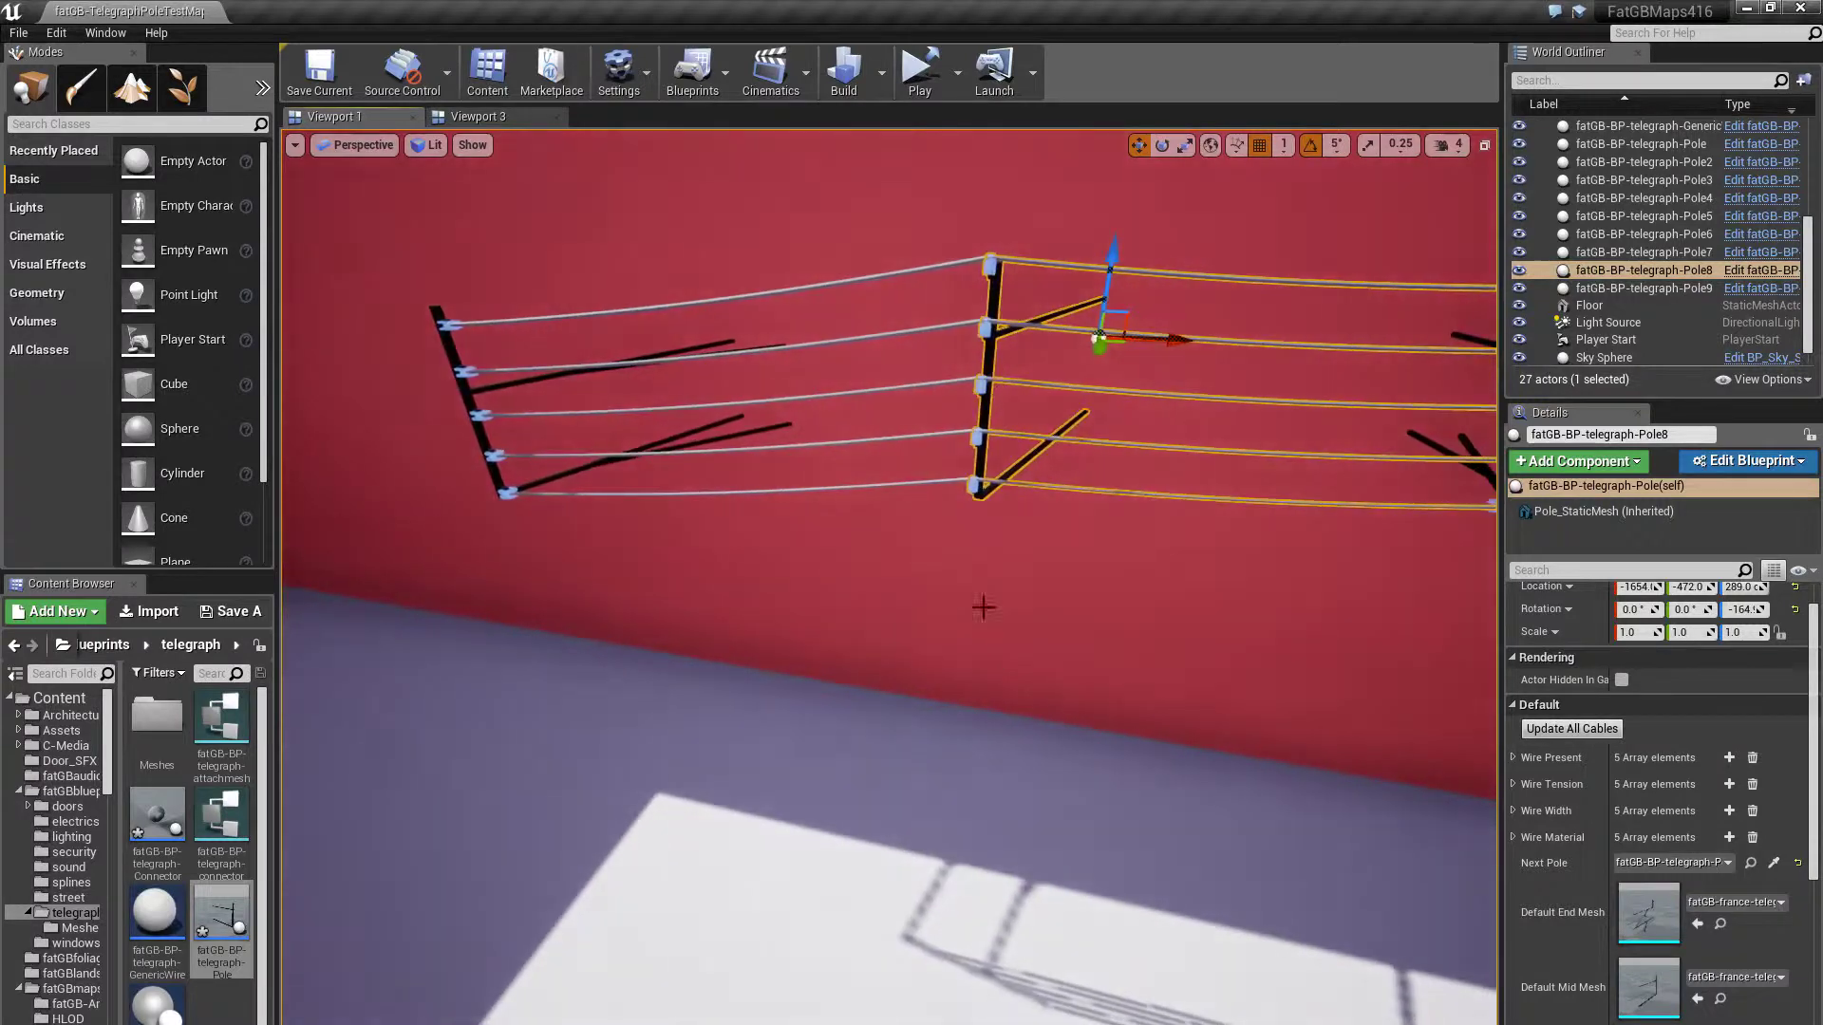
Move the middle pole up to Z 332 and back down to Z 261, updating all cables after each move
left_click_drag(749, 481, 854, 388)
left_click_drag(854, 667, 1006, 750)
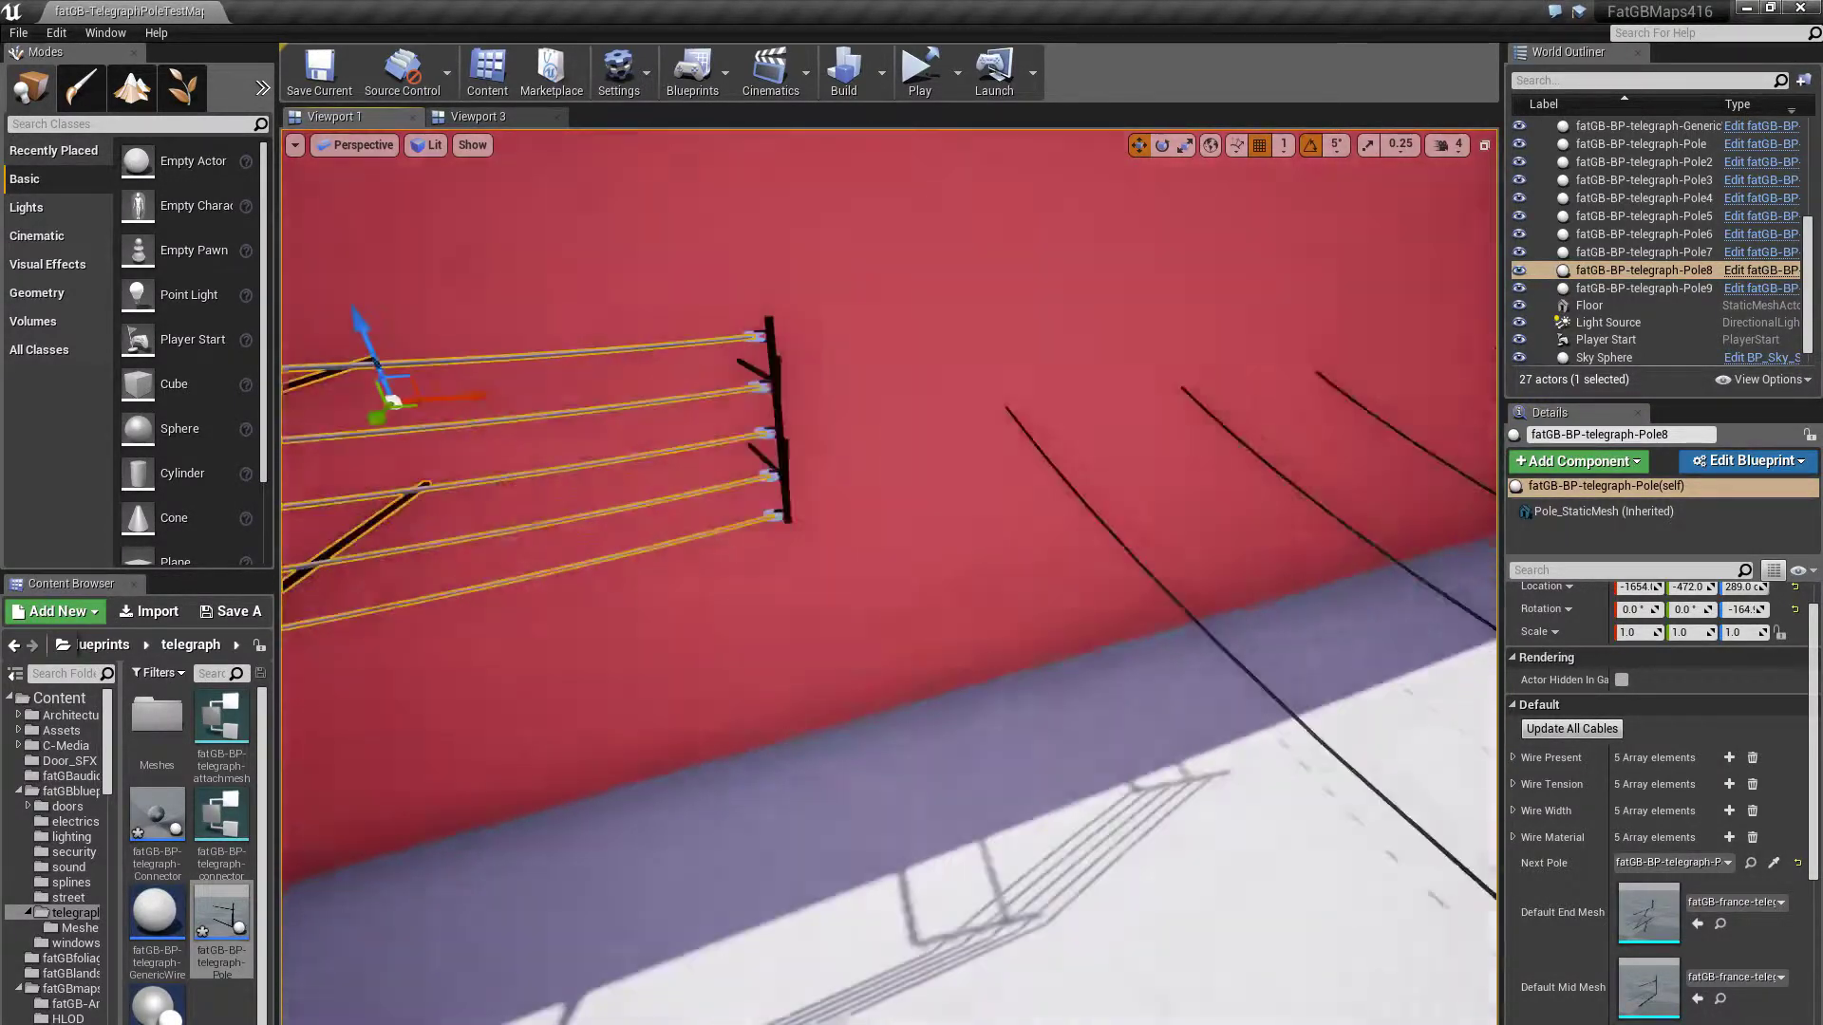
left_click_drag(758, 555, 882, 203)
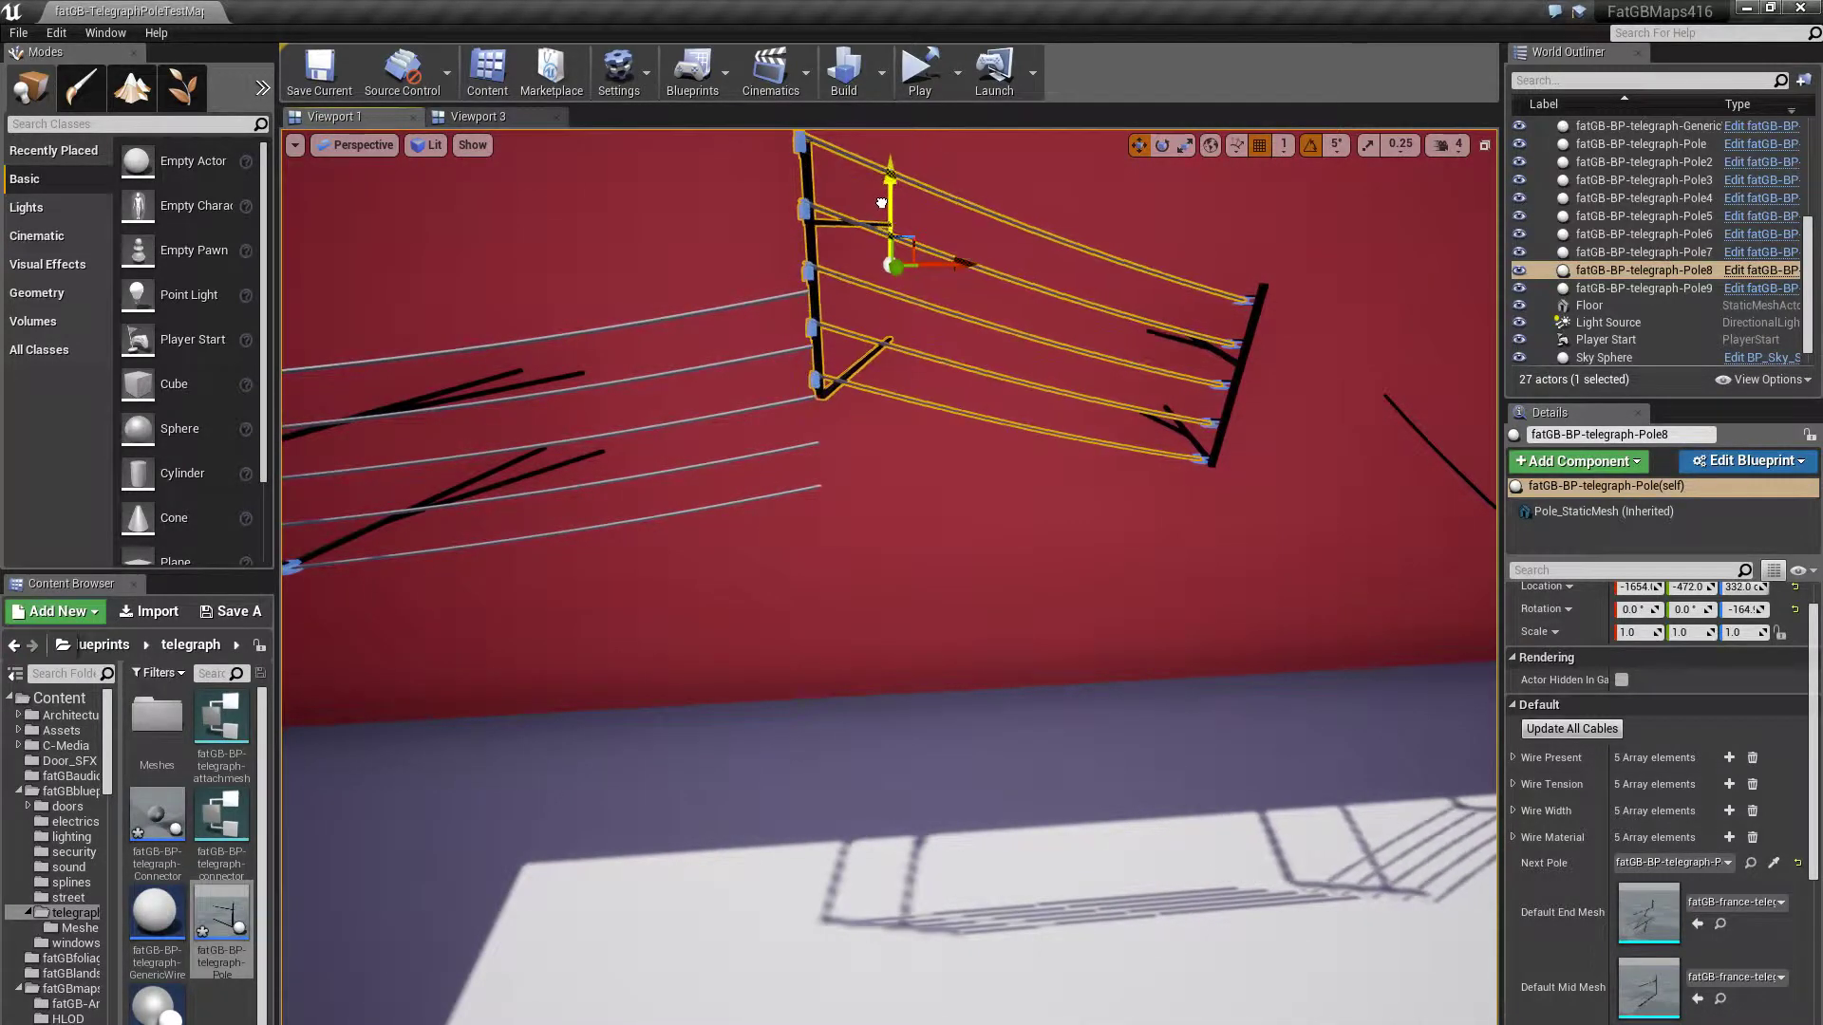
left_click(1582, 727)
left_click_drag(1139, 665, 1063, 712)
right_click_drag(1099, 337, 1063, 337)
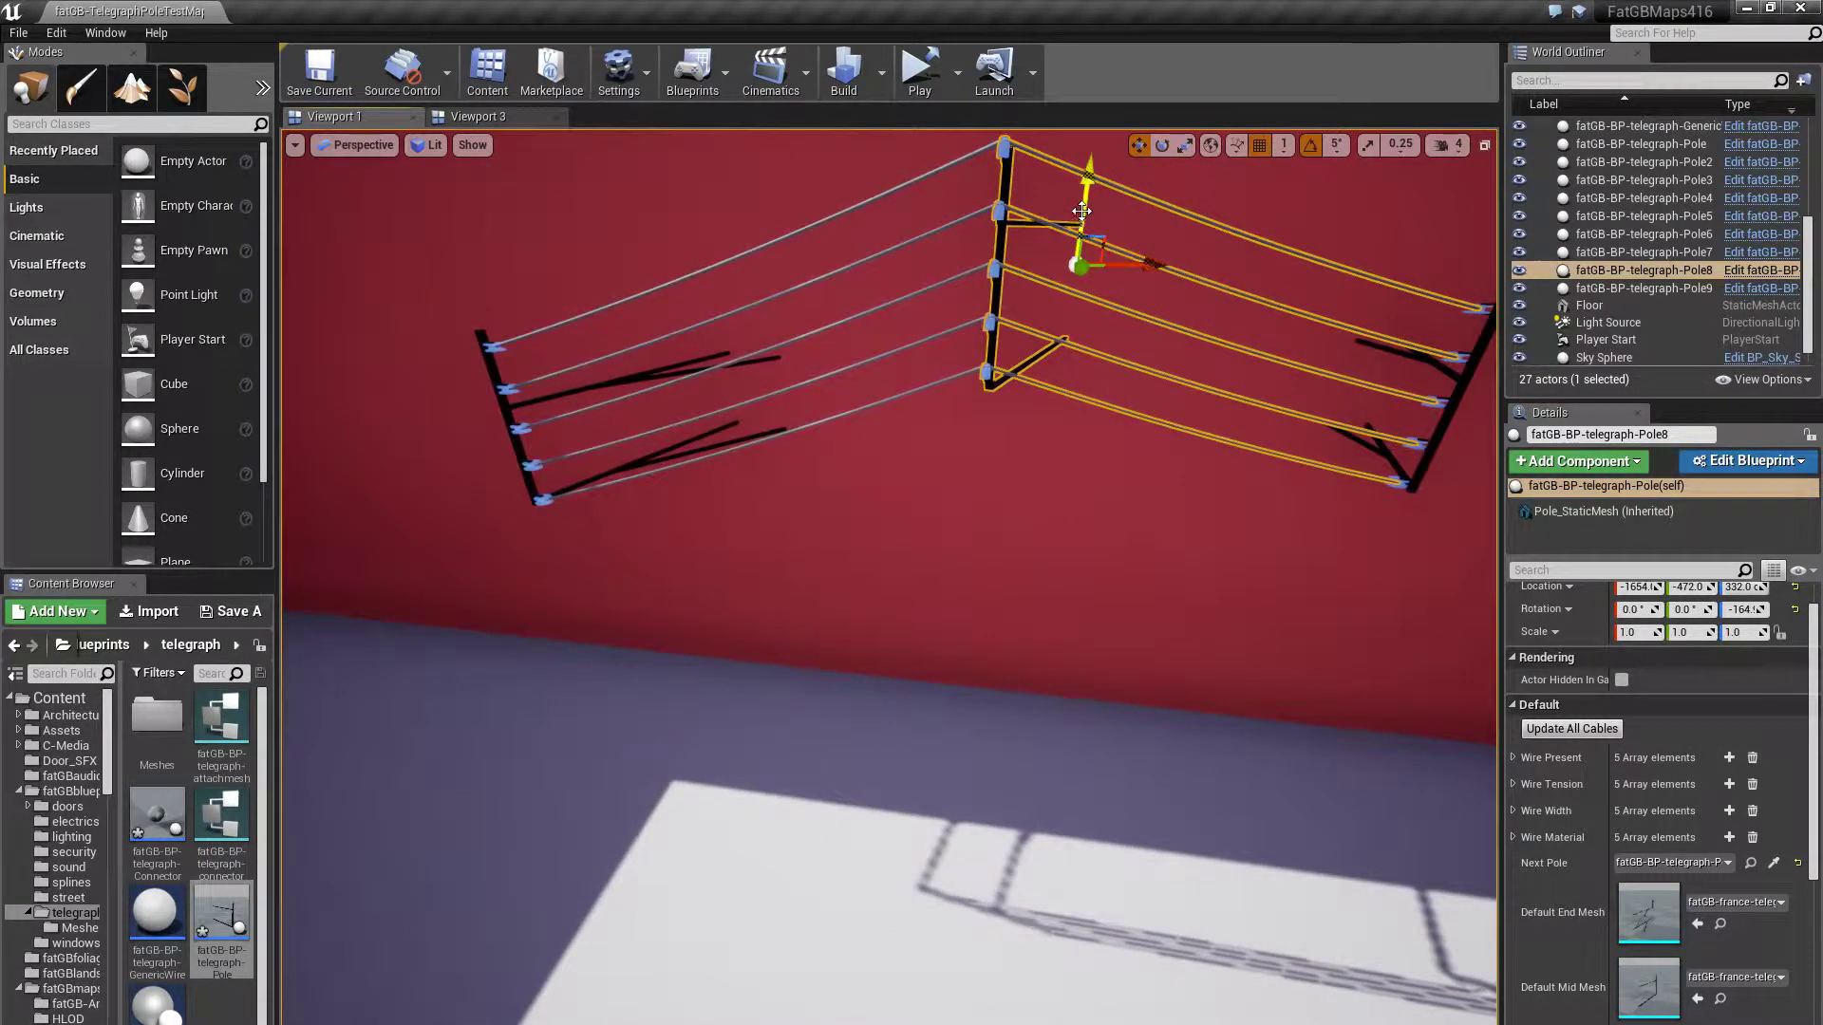
left_click_drag(1082, 211, 1068, 342)
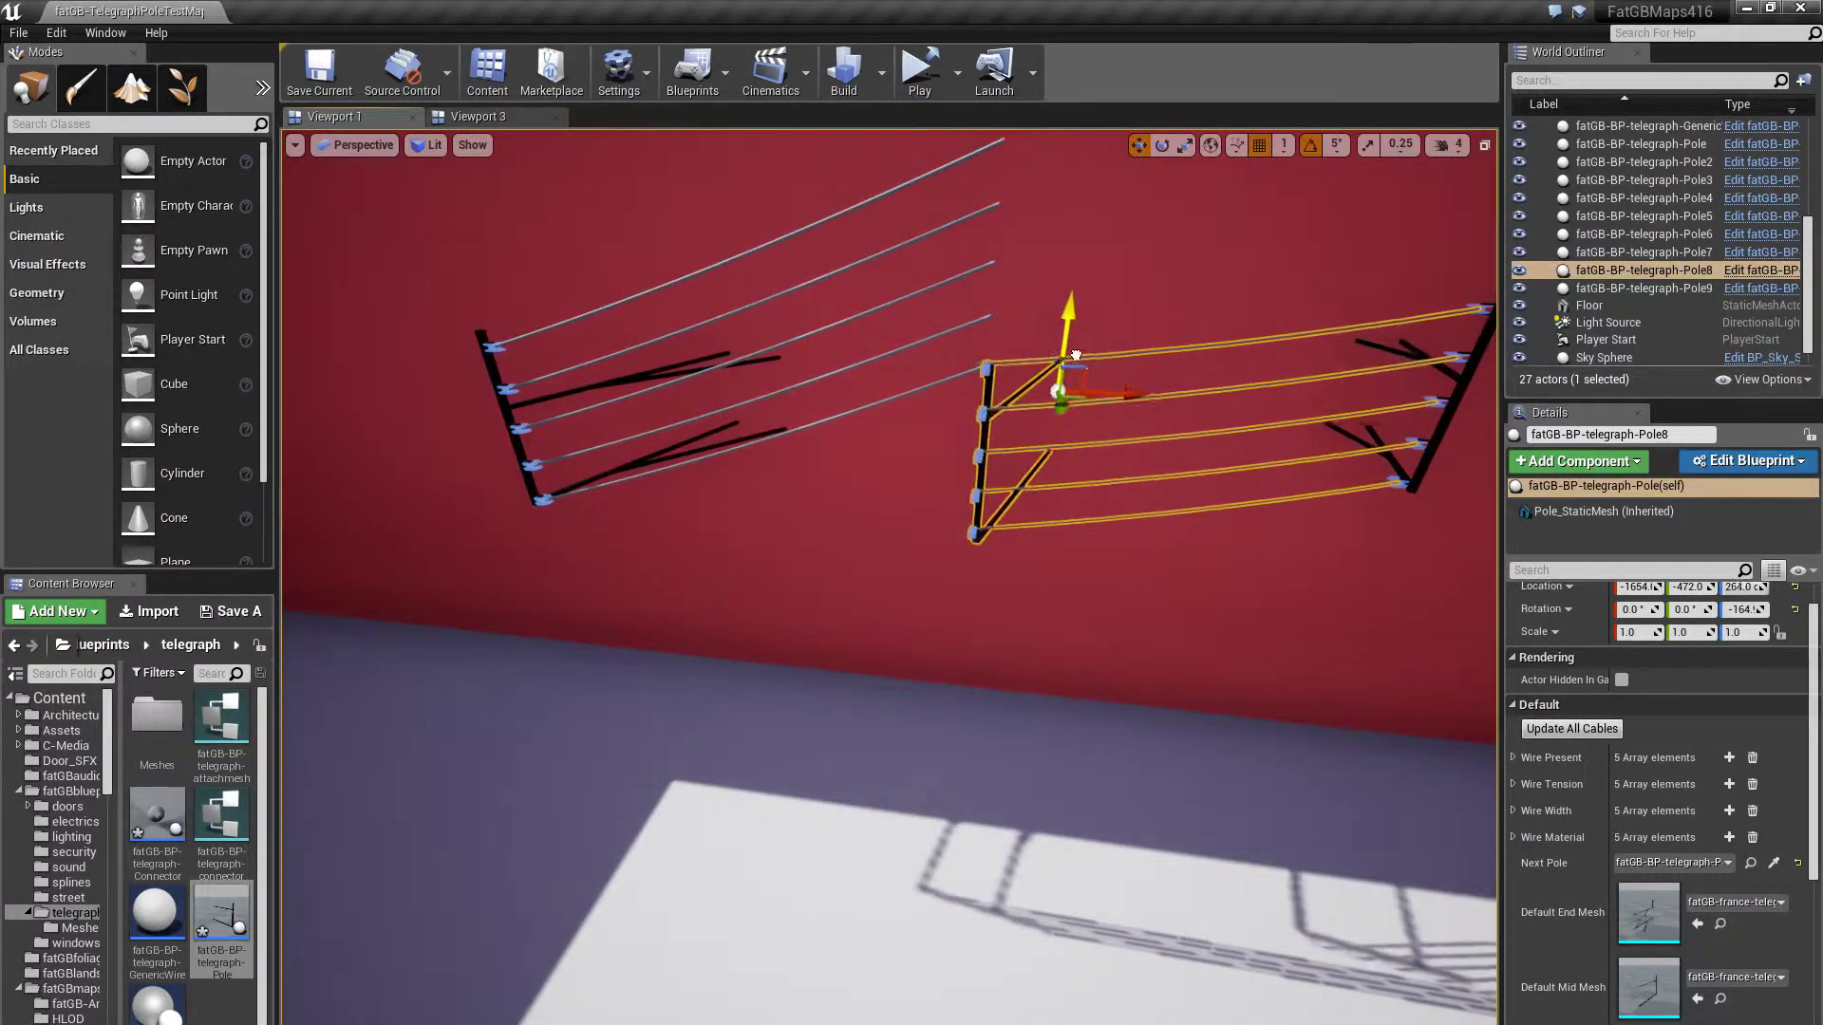
Turn the middle pole's Wire Present entries 0, 2 and 3 off and back on
left_click(1513, 757)
left_click(1622, 782)
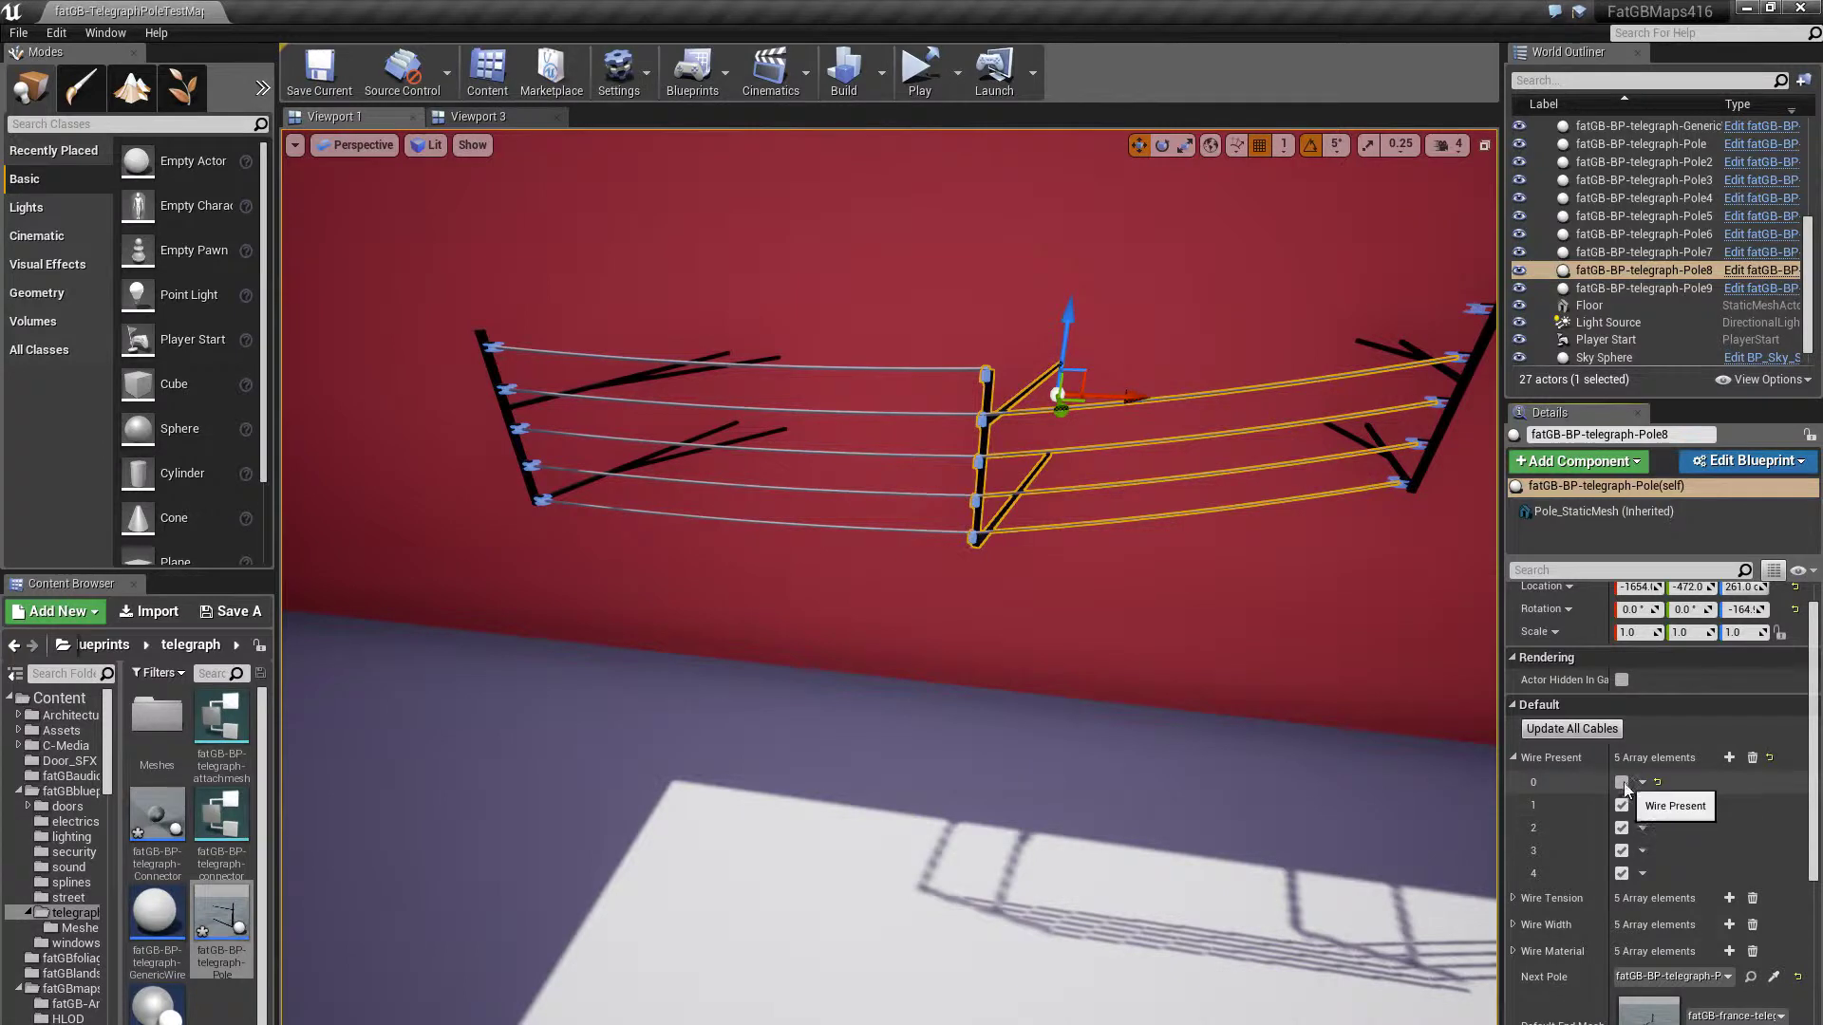
left_click(1622, 782)
left_click(1621, 827)
left_click(1621, 851)
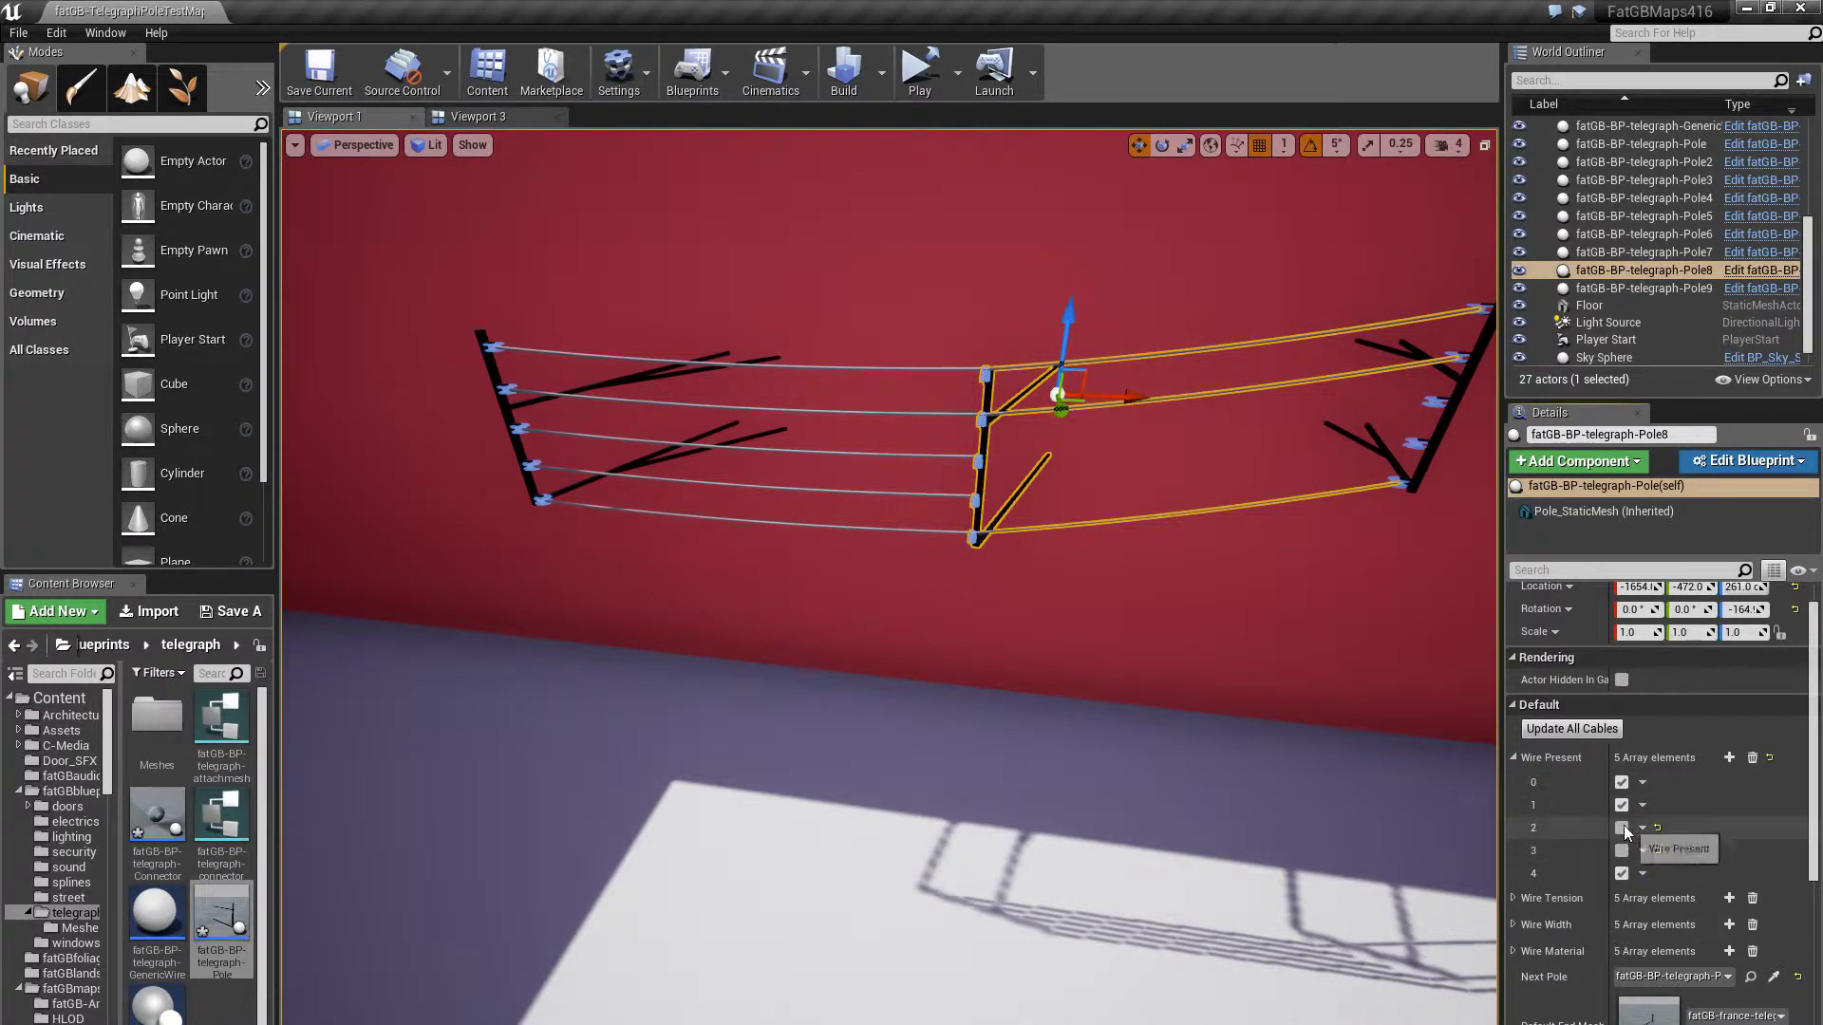
left_click(1622, 827)
left_click(1622, 850)
Set the Wire Tension of the middle pole's wire 0 to 5
left_click(1513, 898)
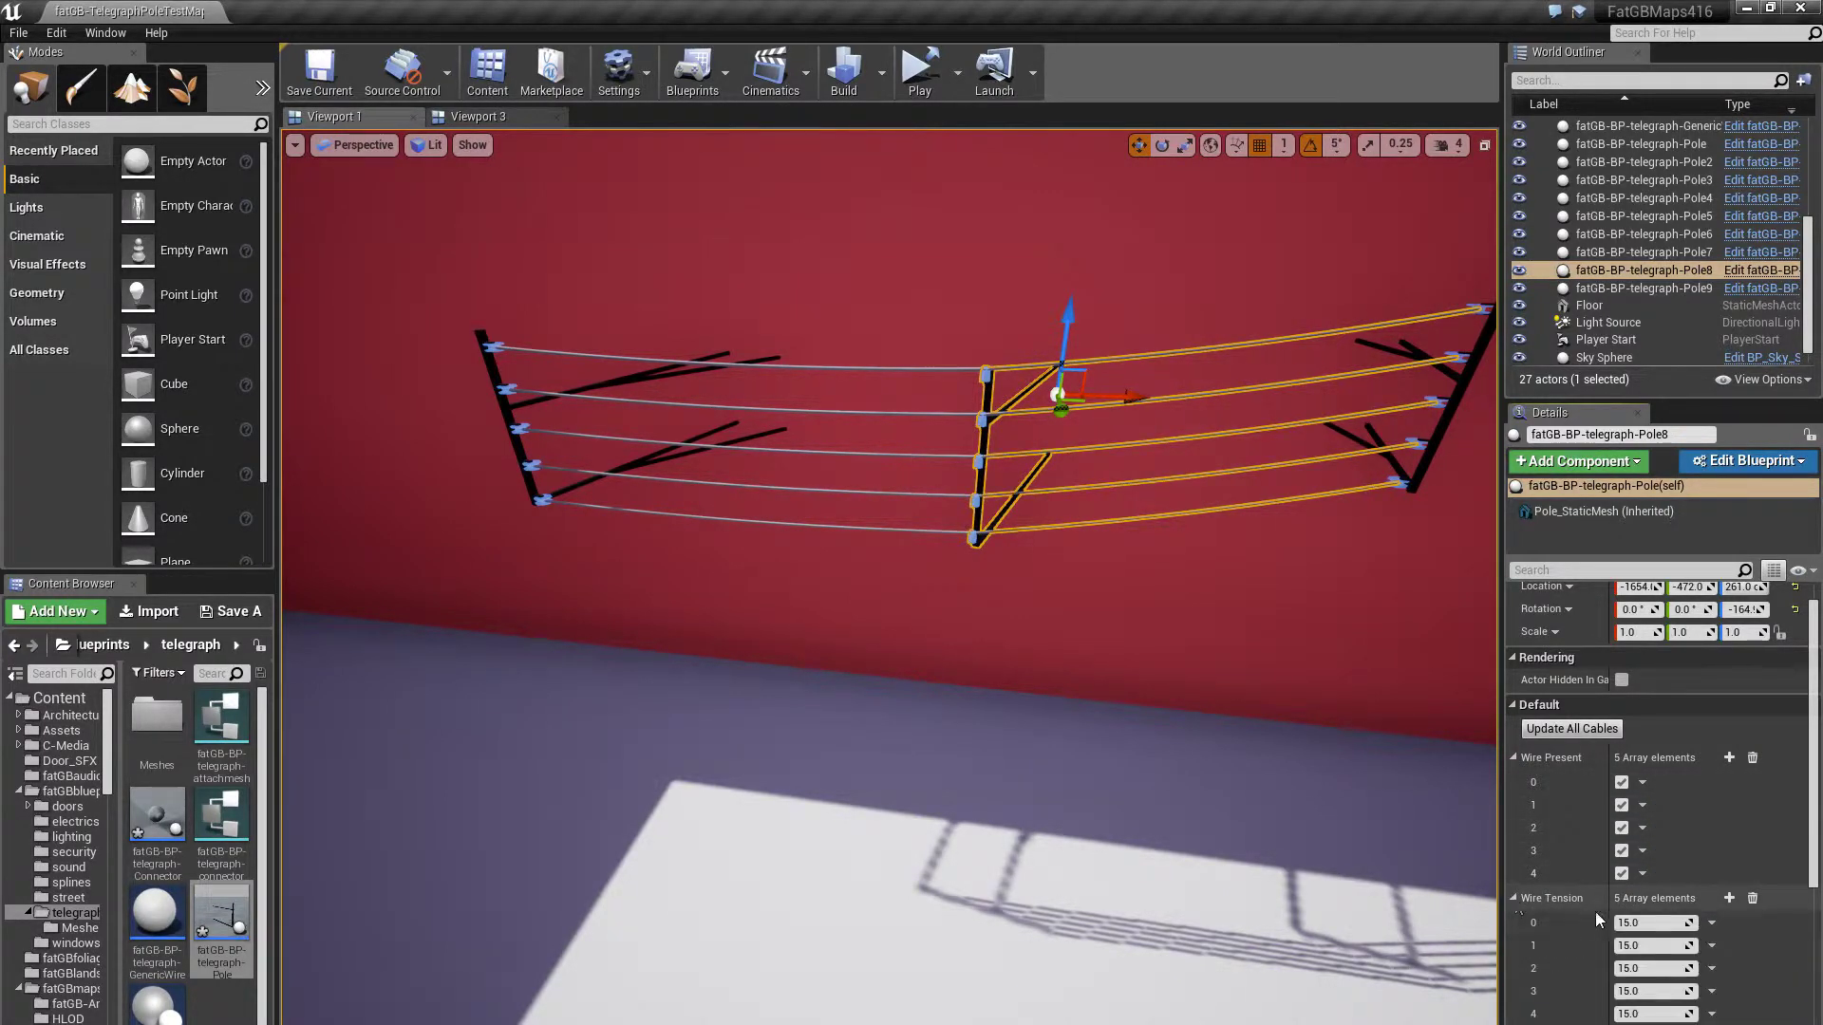
type("5")
key("Return")
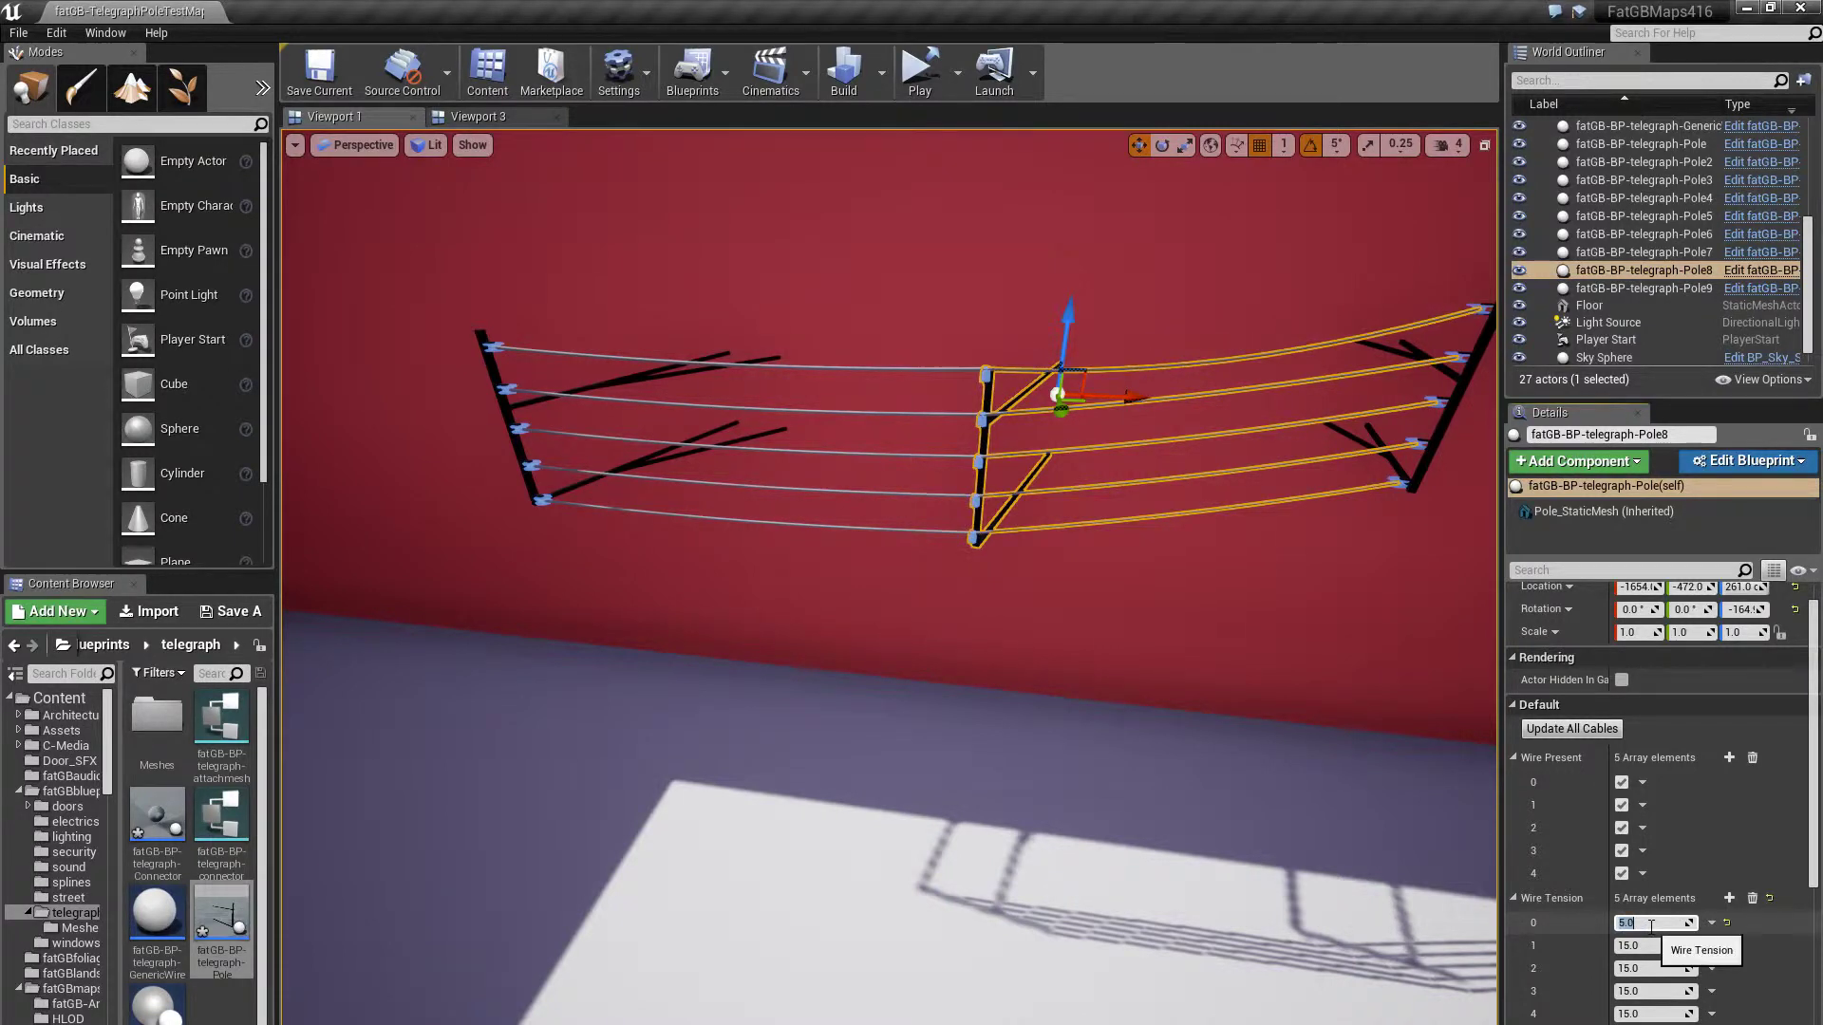
Try a Wire Width of 5 on the middle pole's wire 0 and reduce it to 3
scroll(1597, 933, "down", 3)
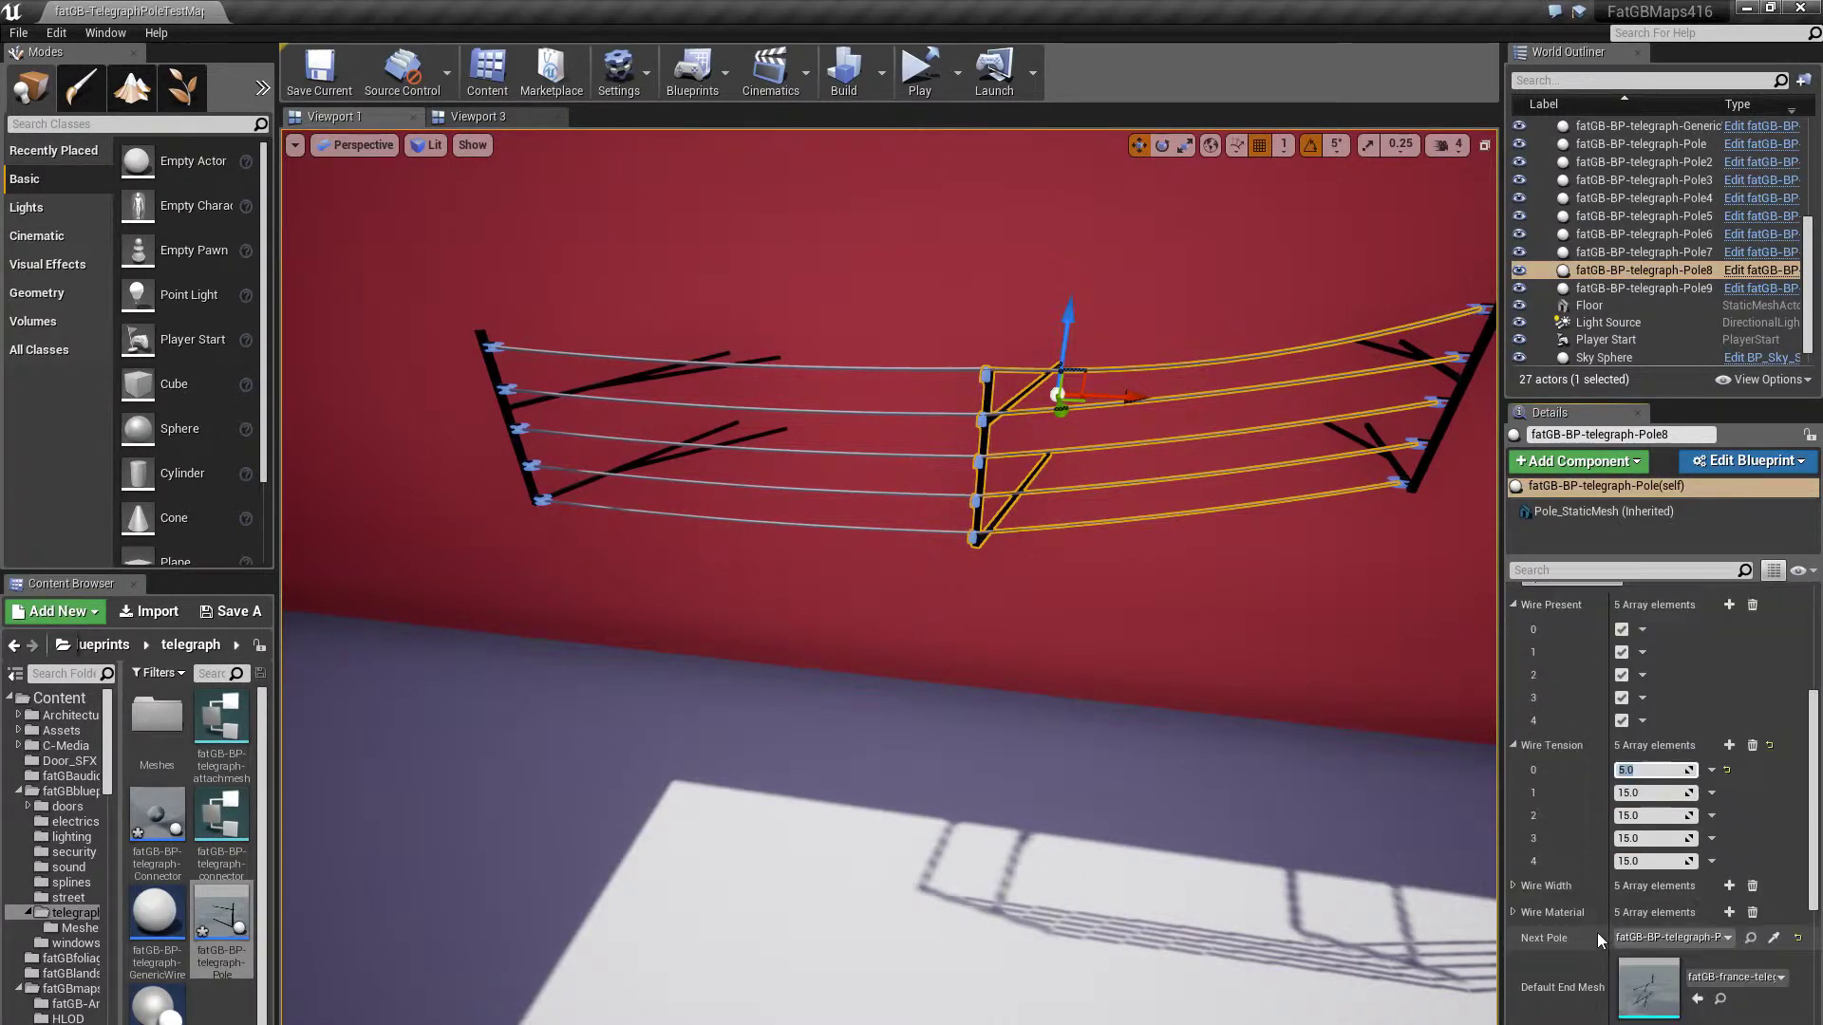
left_click(1514, 885)
left_click(1652, 910)
type("5")
key("Return")
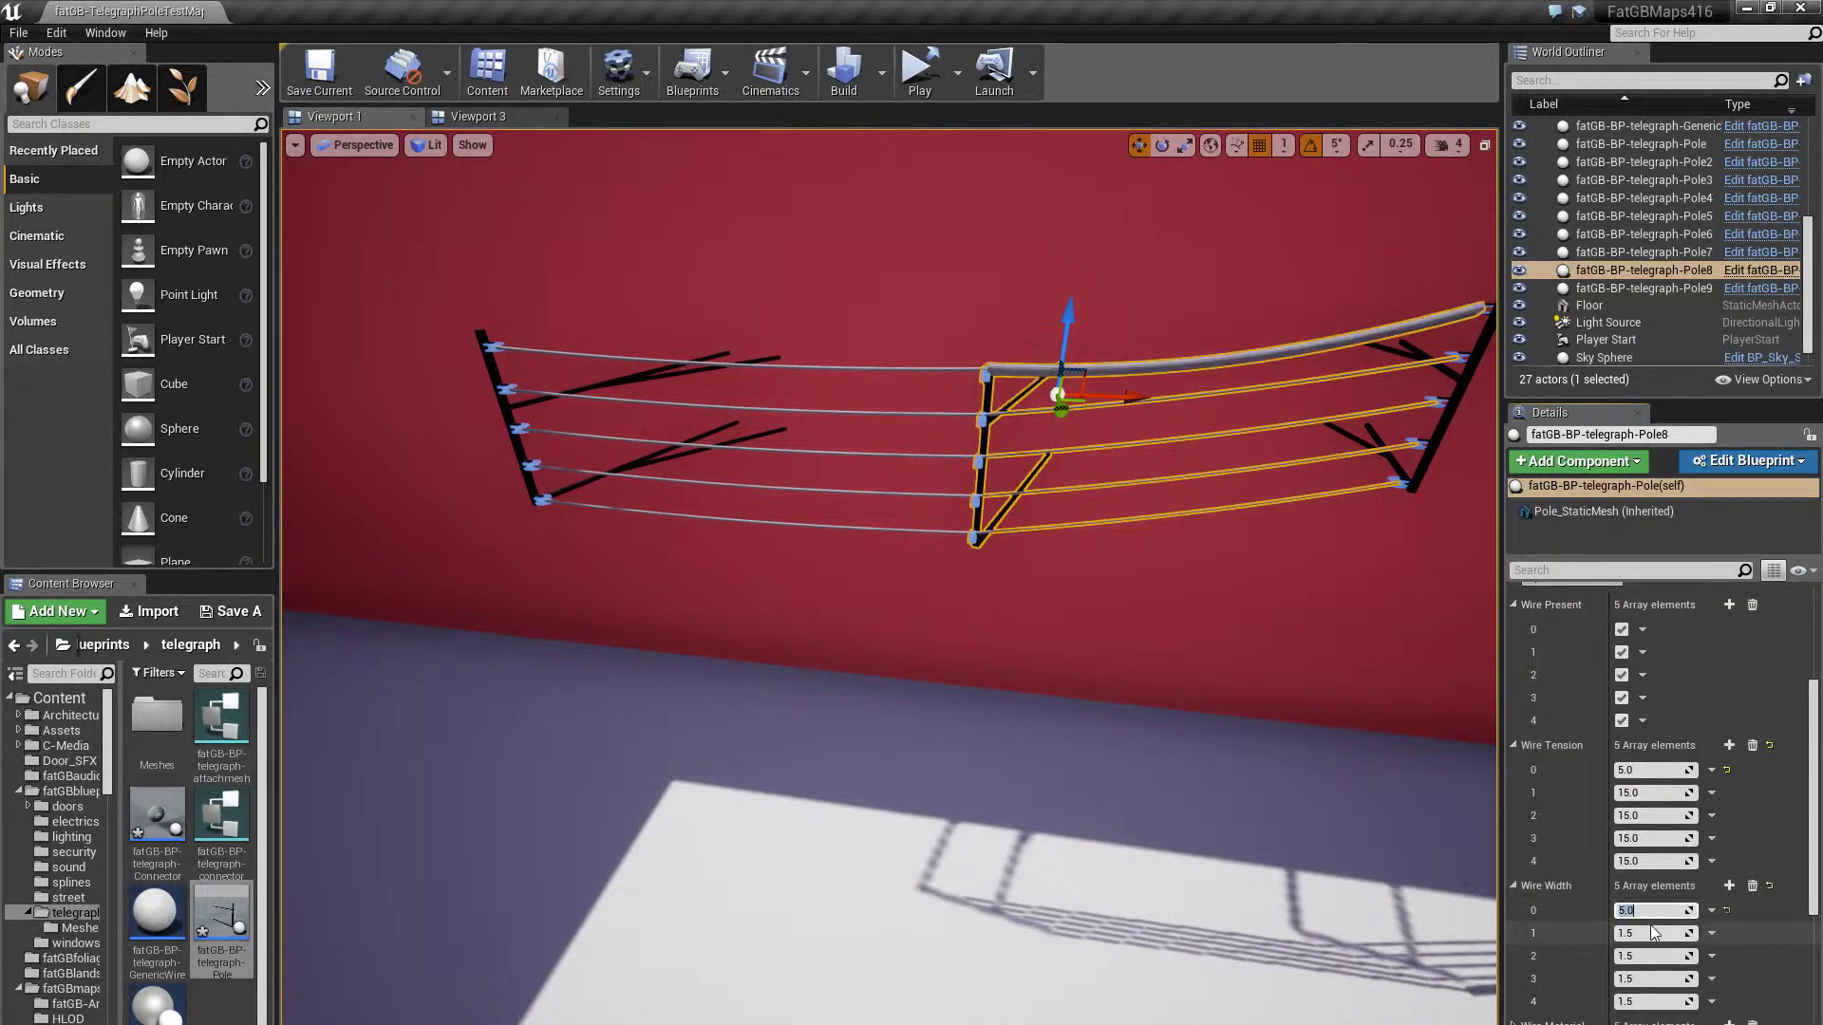
scroll(1592, 956, "down", 2)
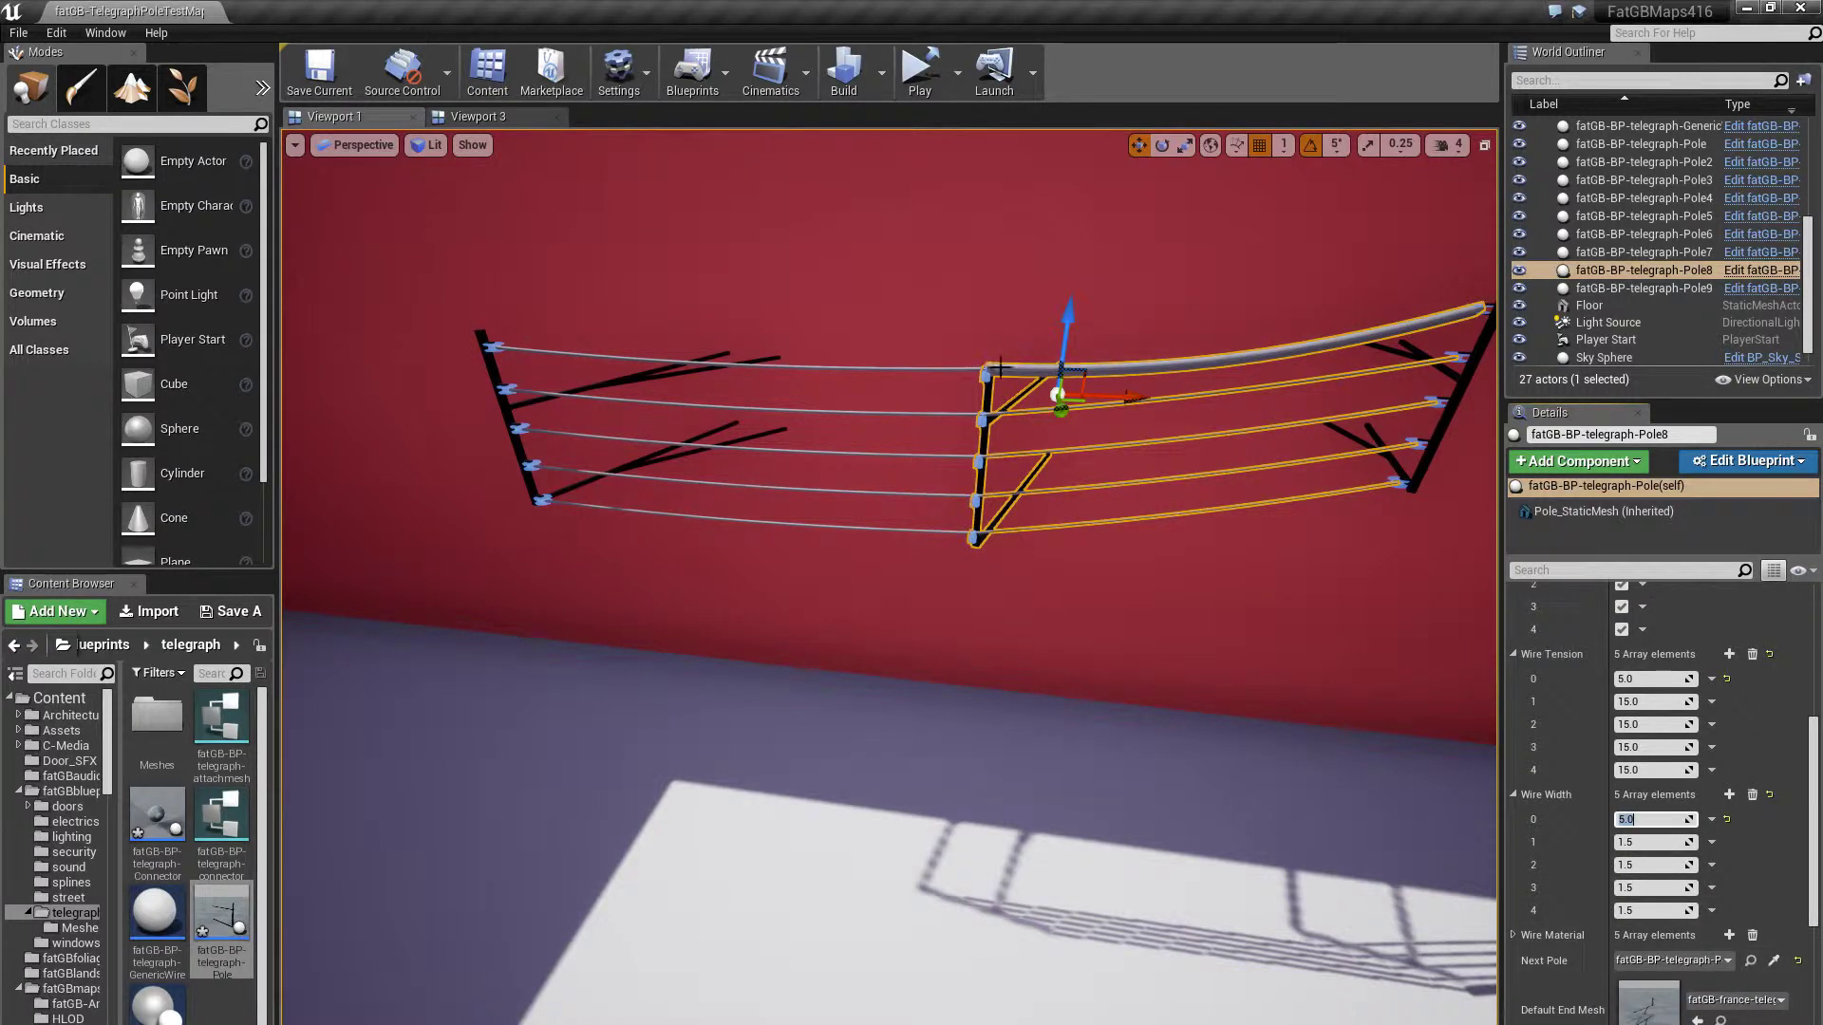
key("Return")
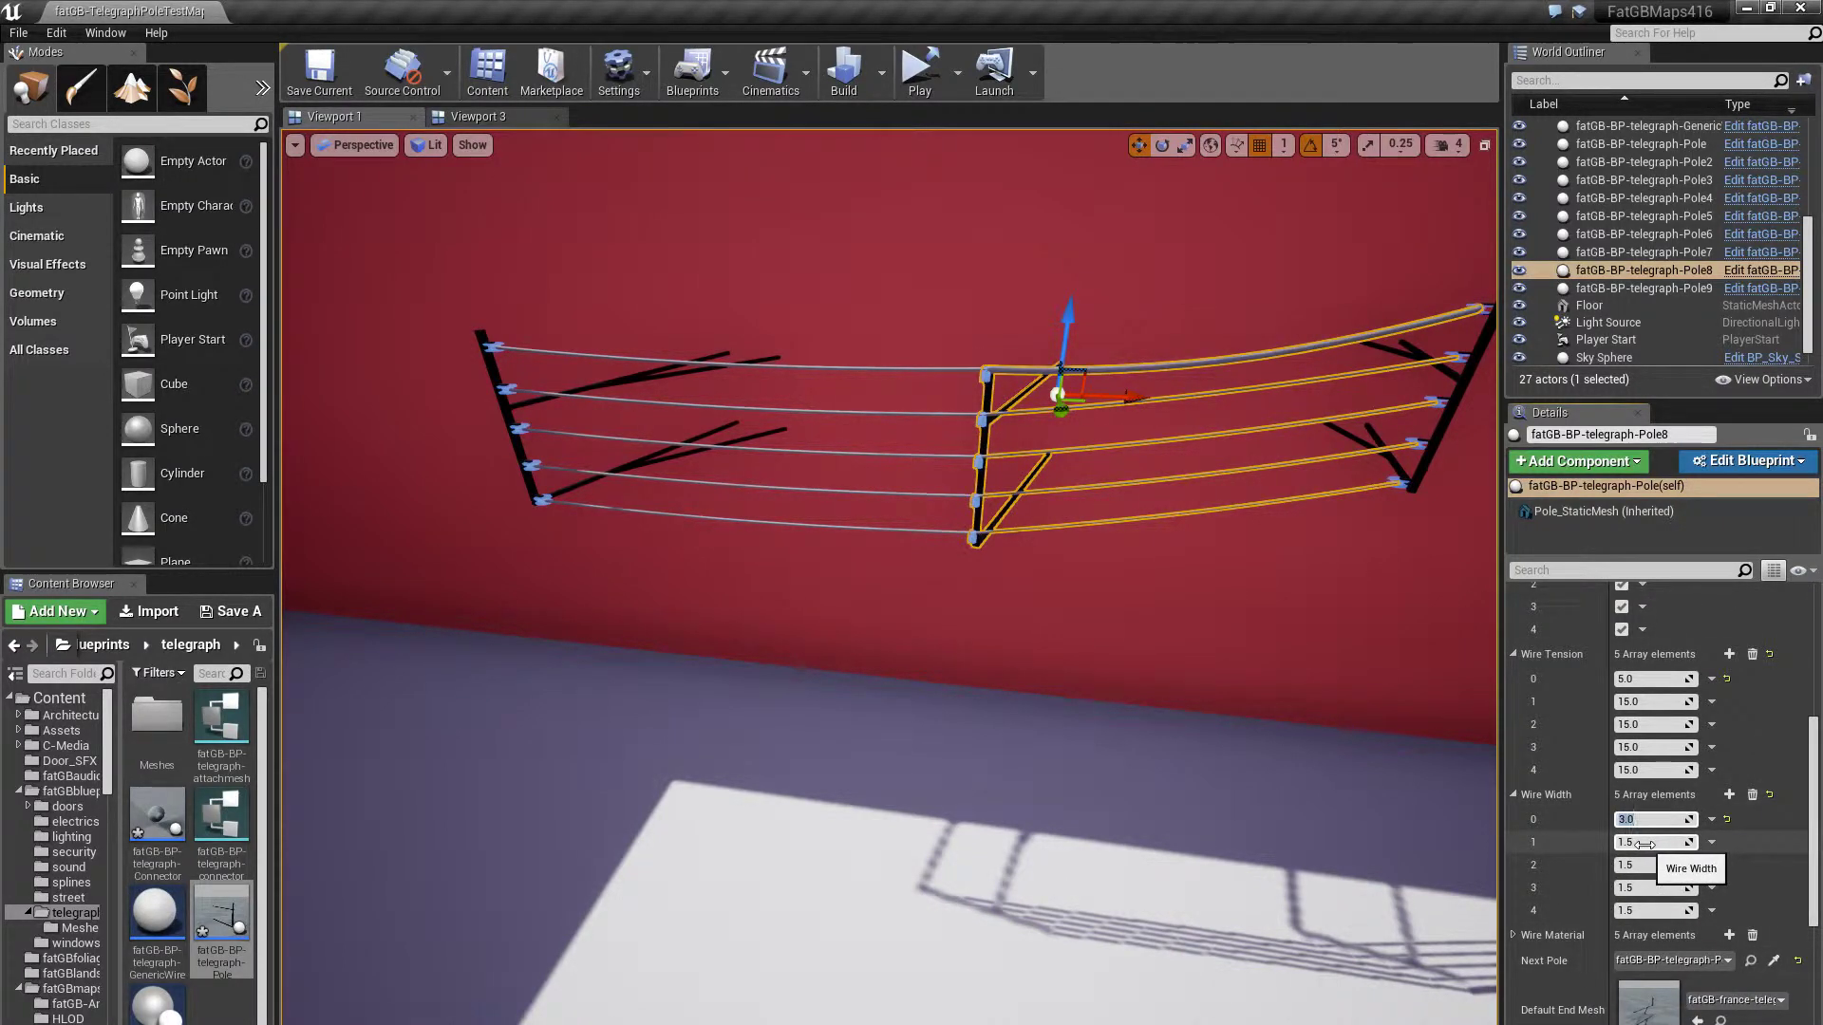
Review the middle pole's Wire Material entries and default meshes, and enable Is First Pole
scroll(1588, 951, "down", 2)
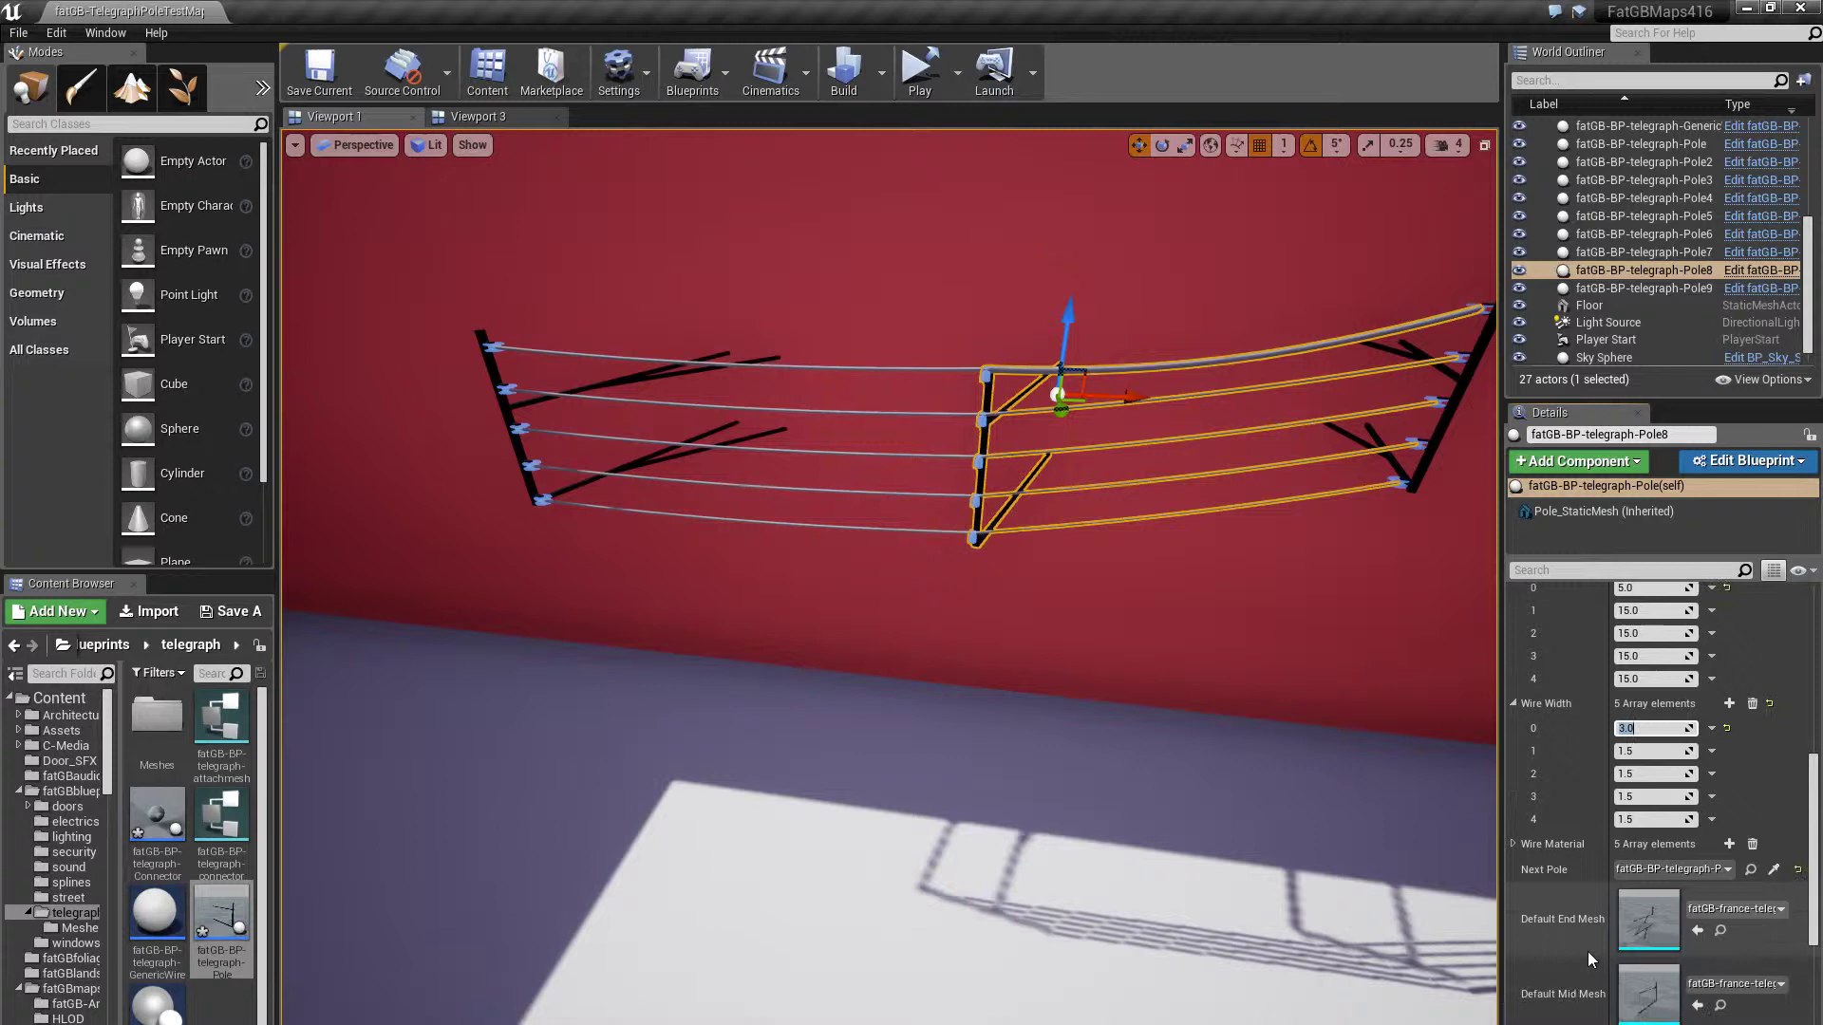
left_click(1512, 843)
scroll(1639, 977, "down", 3)
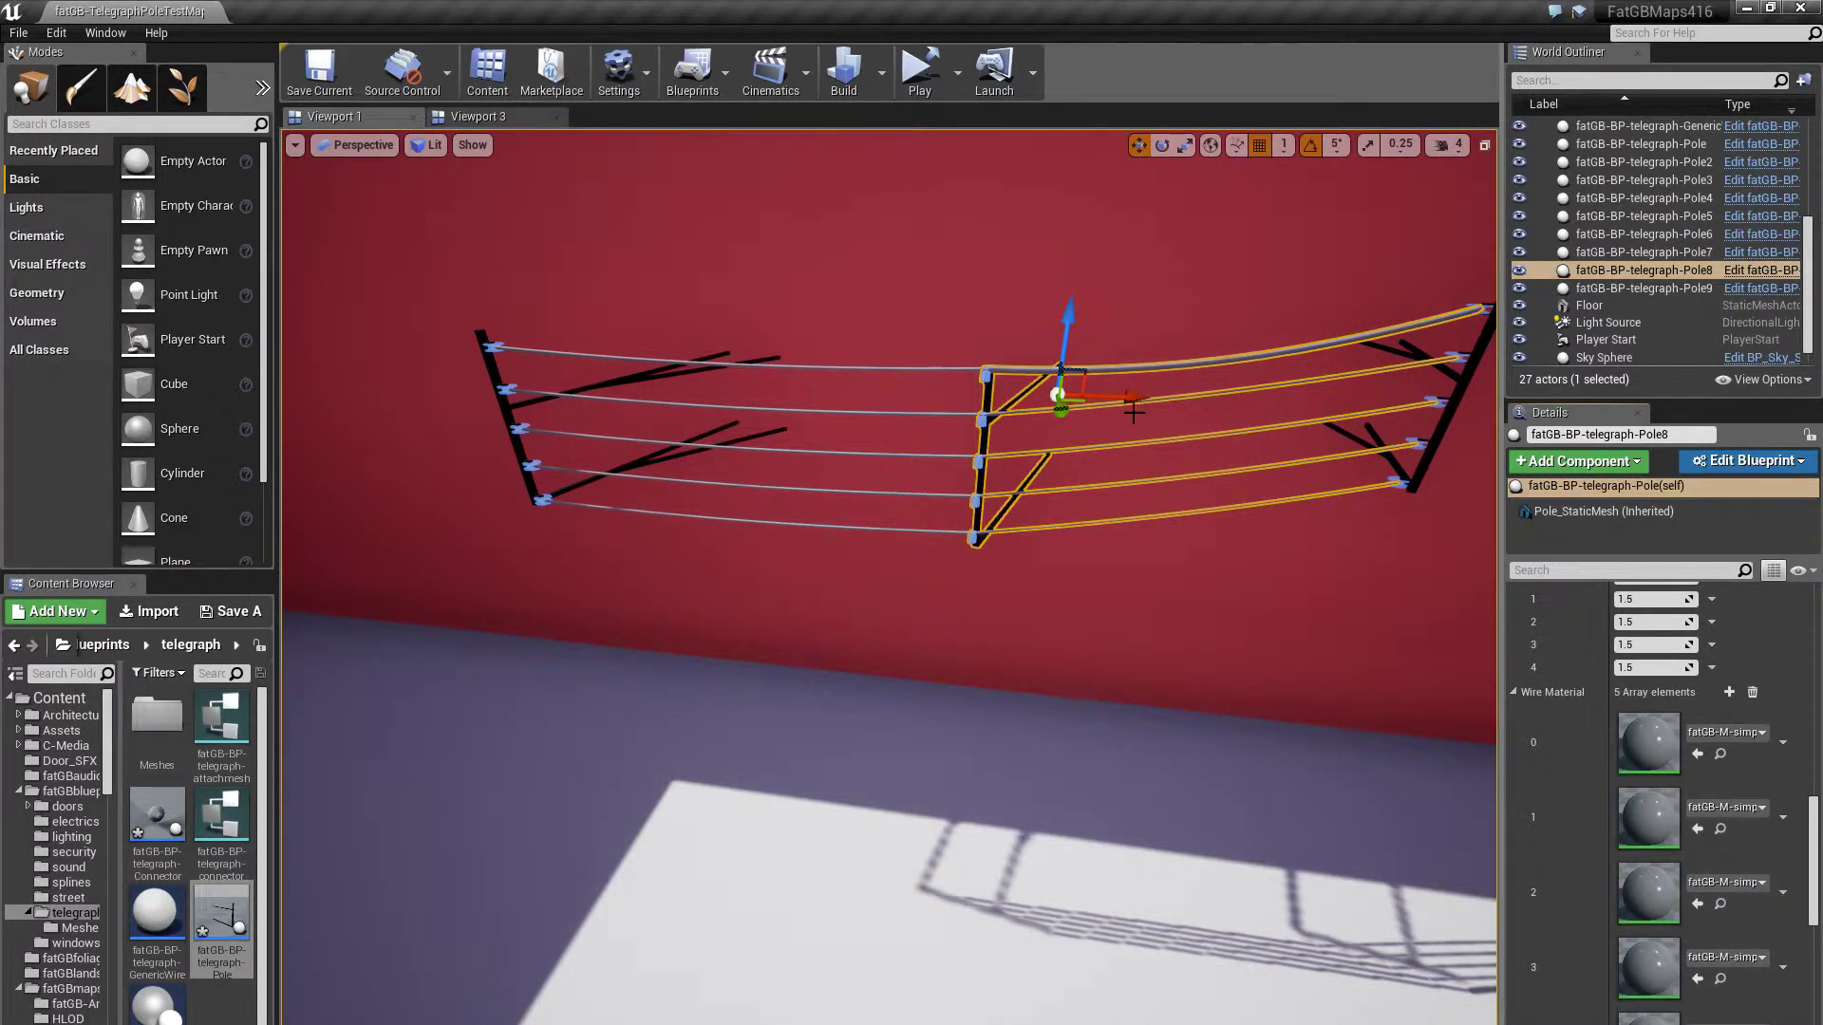
scroll(1614, 854, "down", 6)
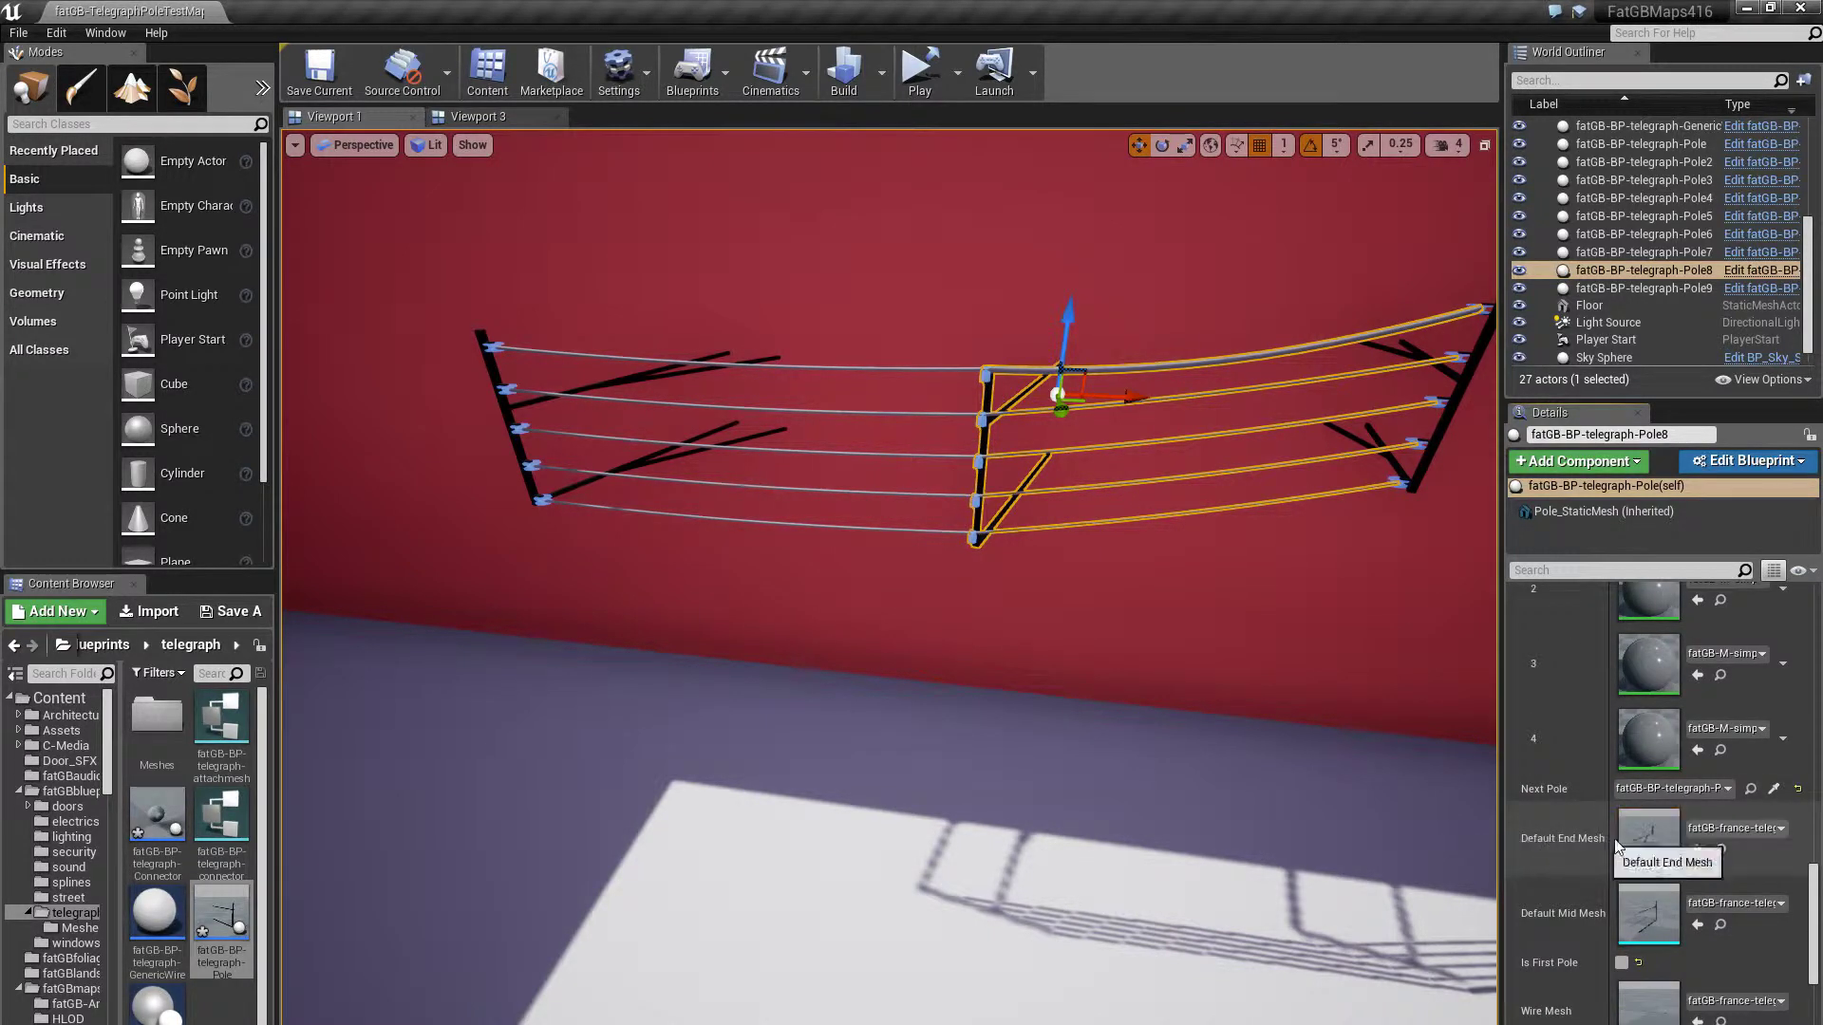
left_click(1621, 963)
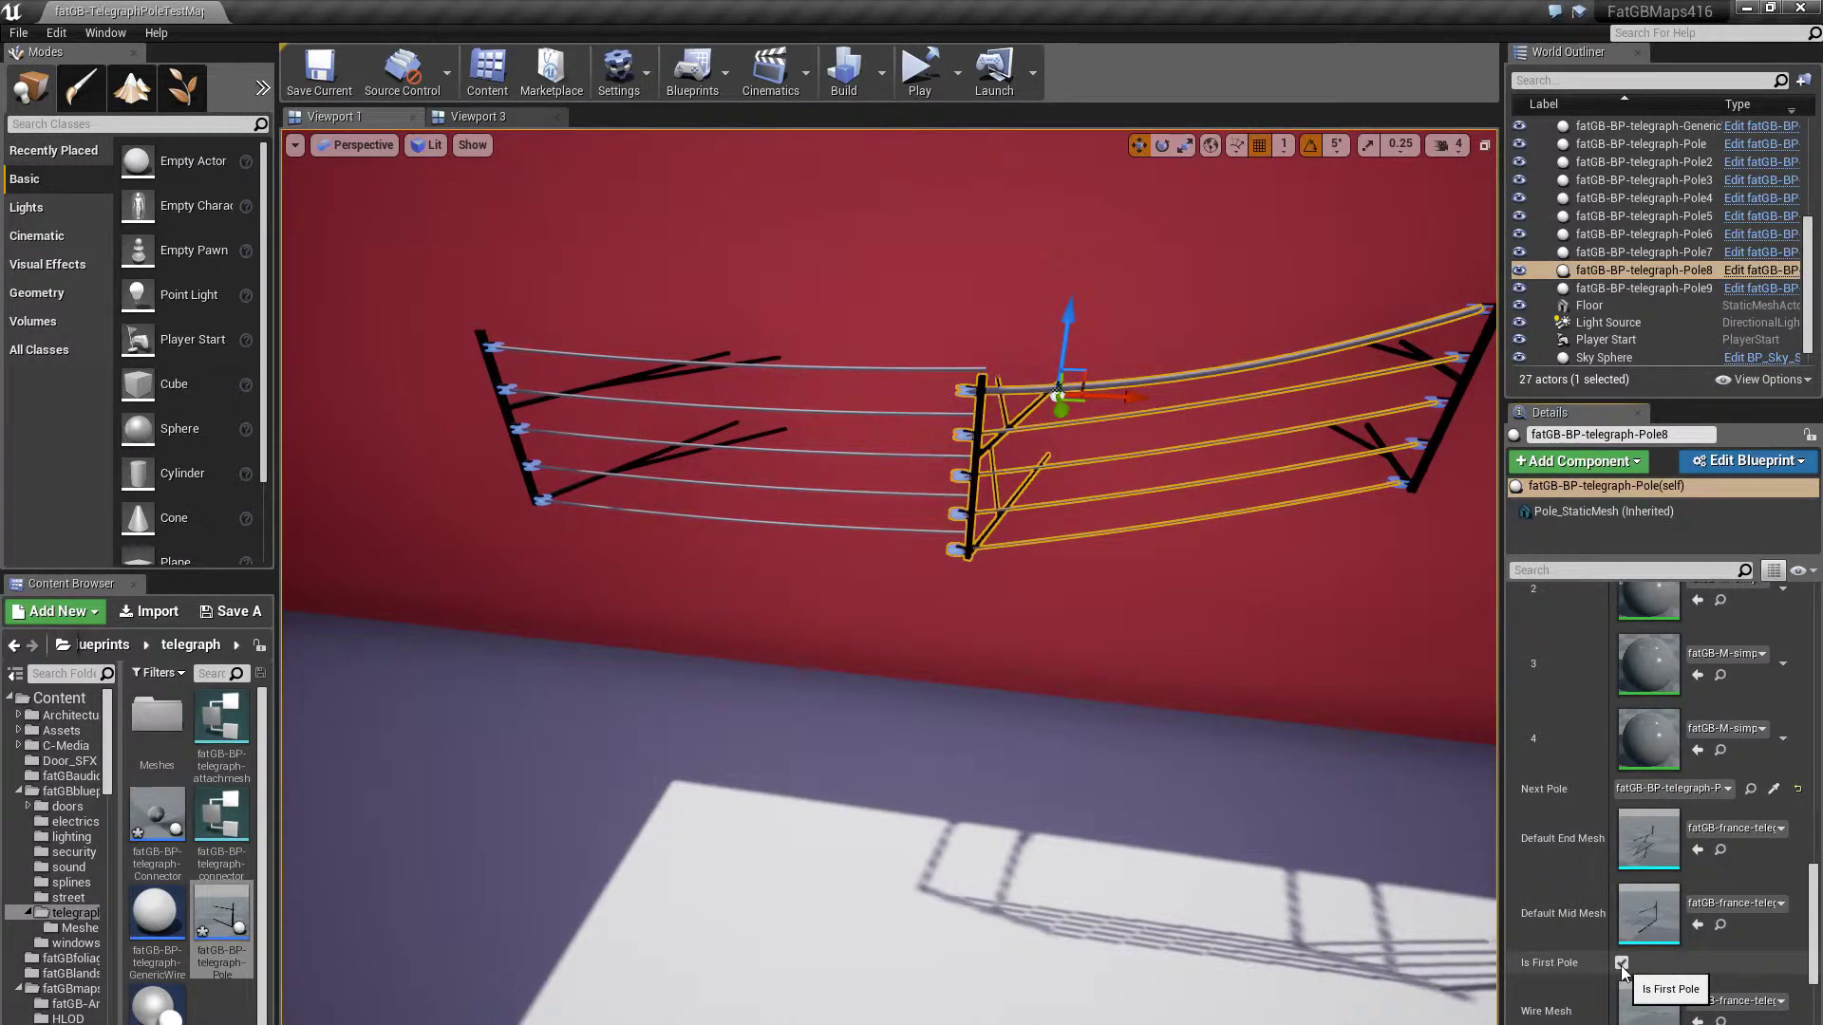
Turn off Is First Pole on the middle pole and set its Max ZDip to 300
left_click(1621, 963)
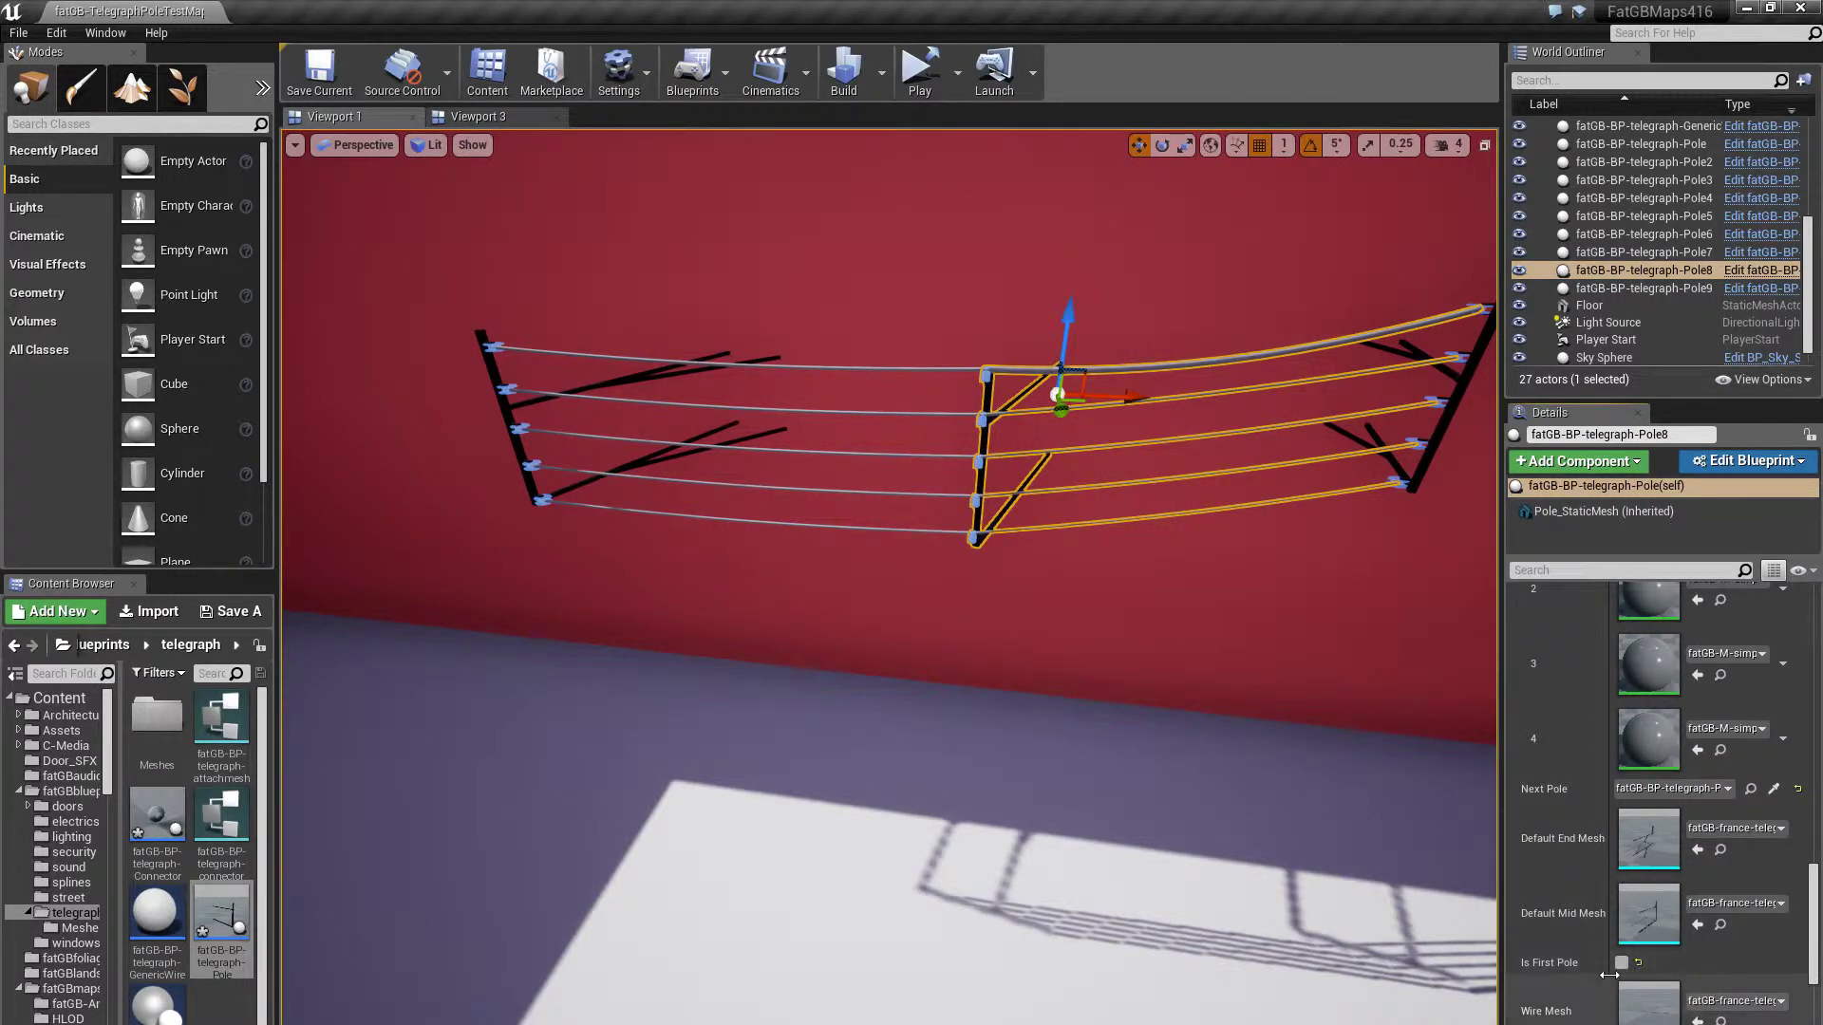
scroll(1642, 973, "down", 3)
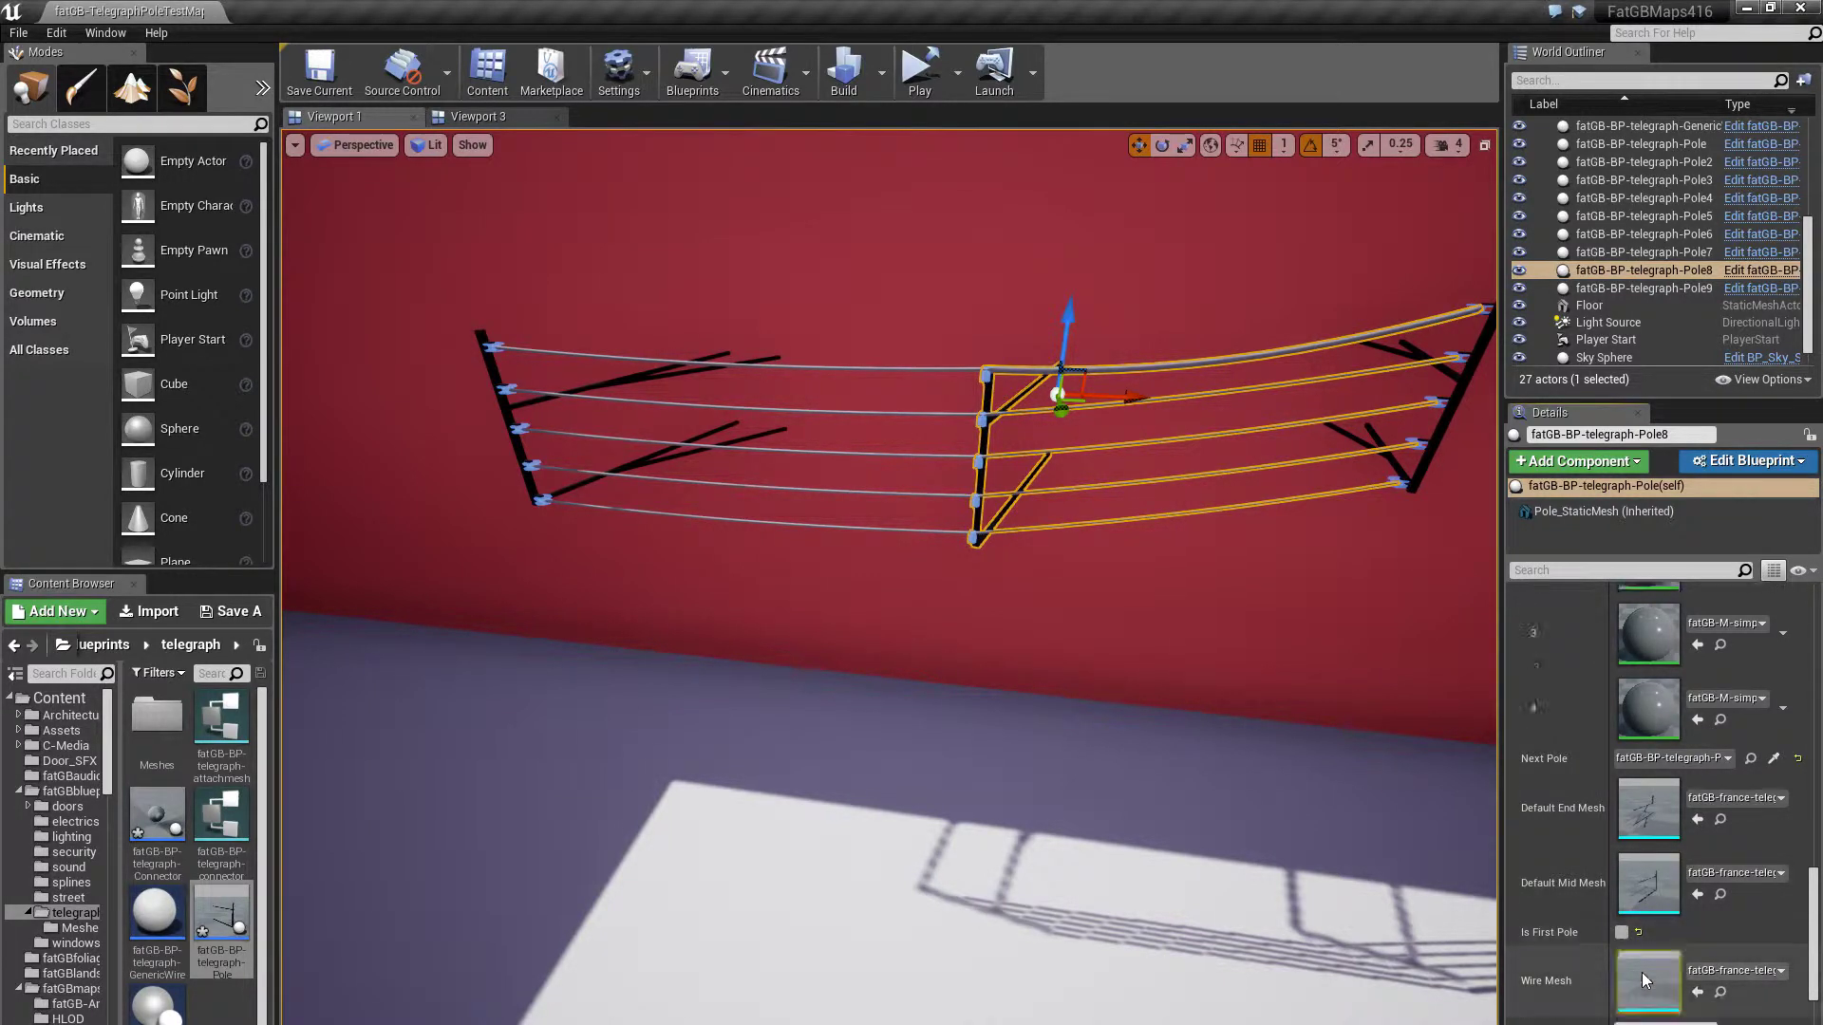
left_click(1628, 939)
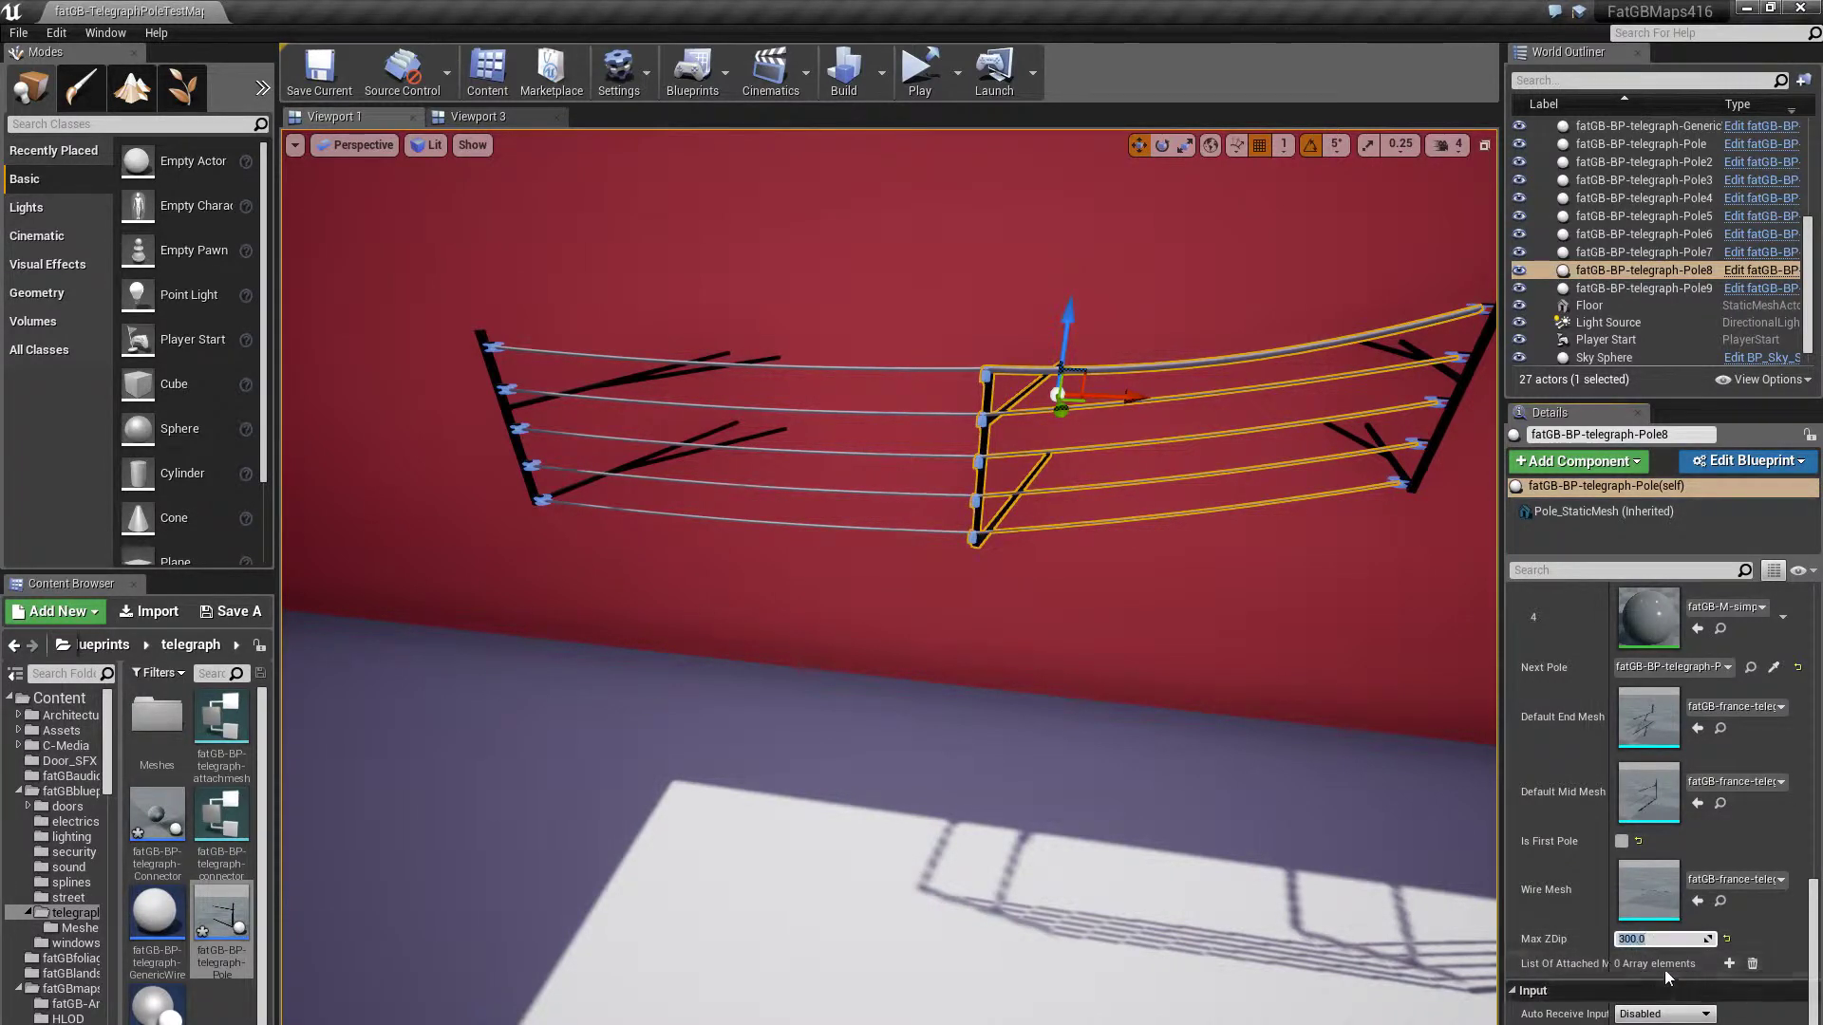
Set the Wire Tension of the middle pole's wire 0 to 0.5
scroll(1662, 935, "up", 5)
scroll(1655, 908, "up", 4)
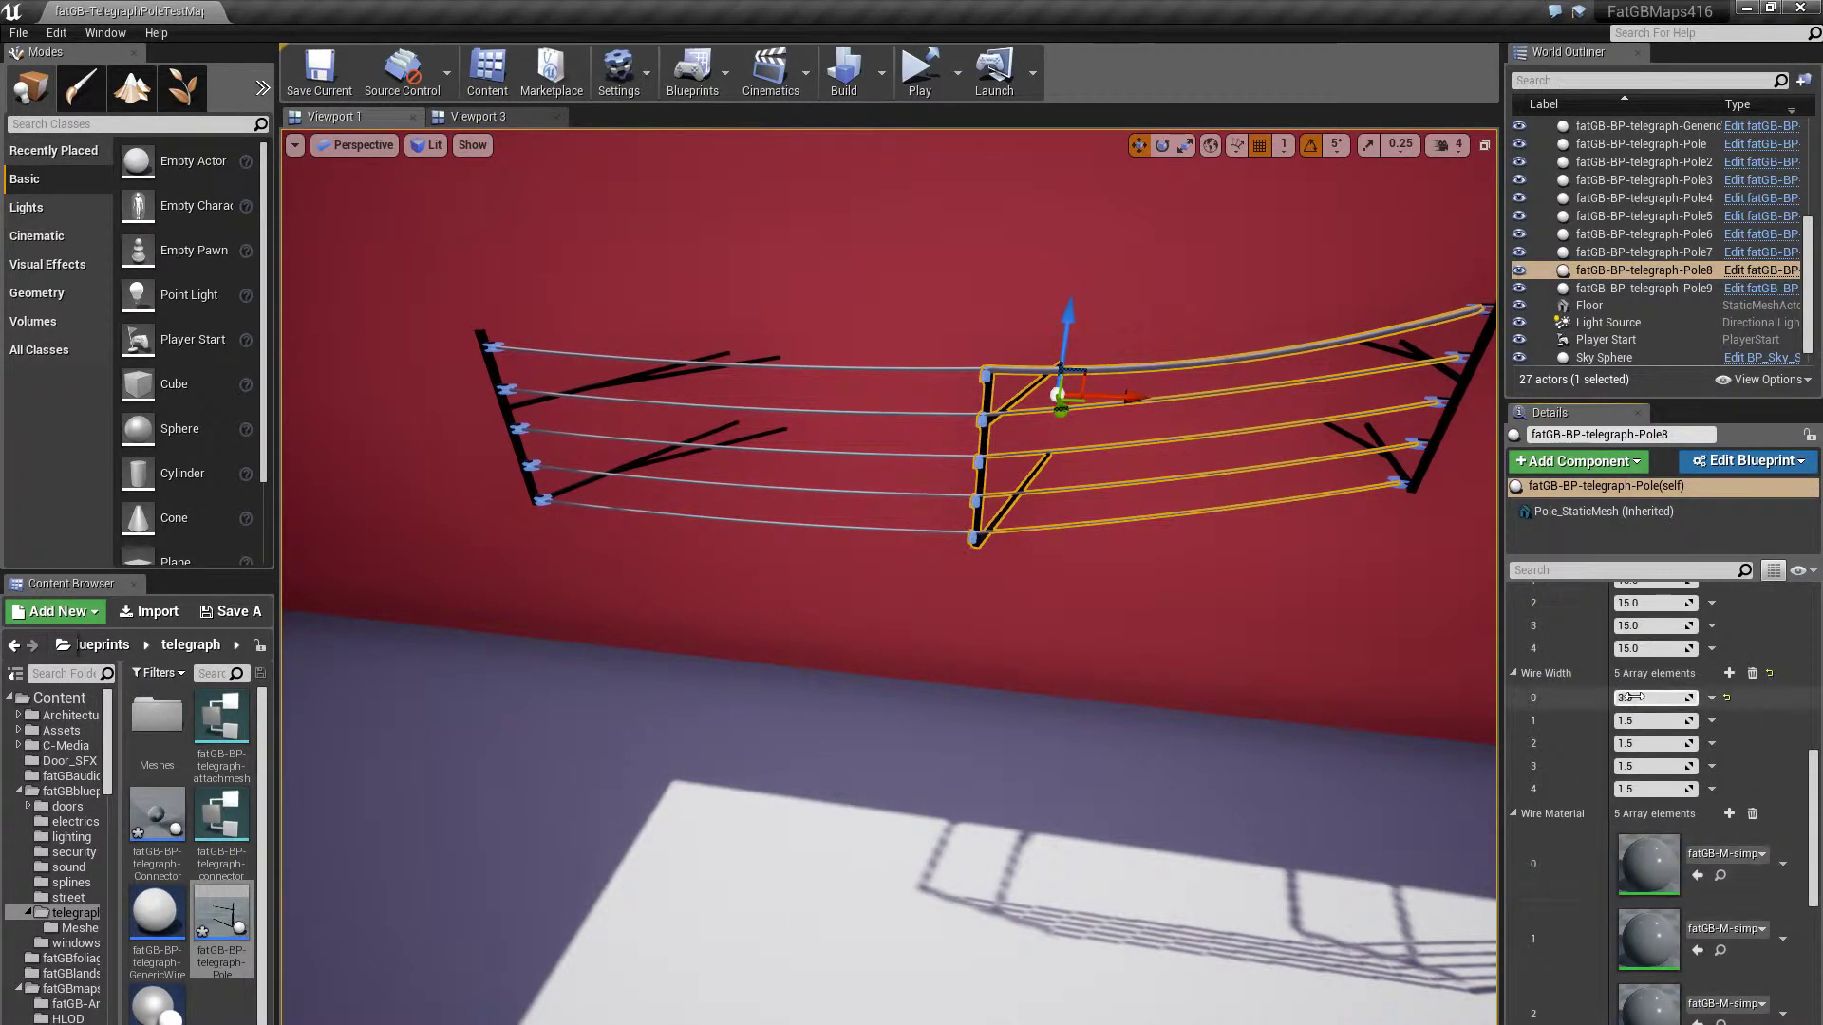
scroll(1640, 765, "up", 1)
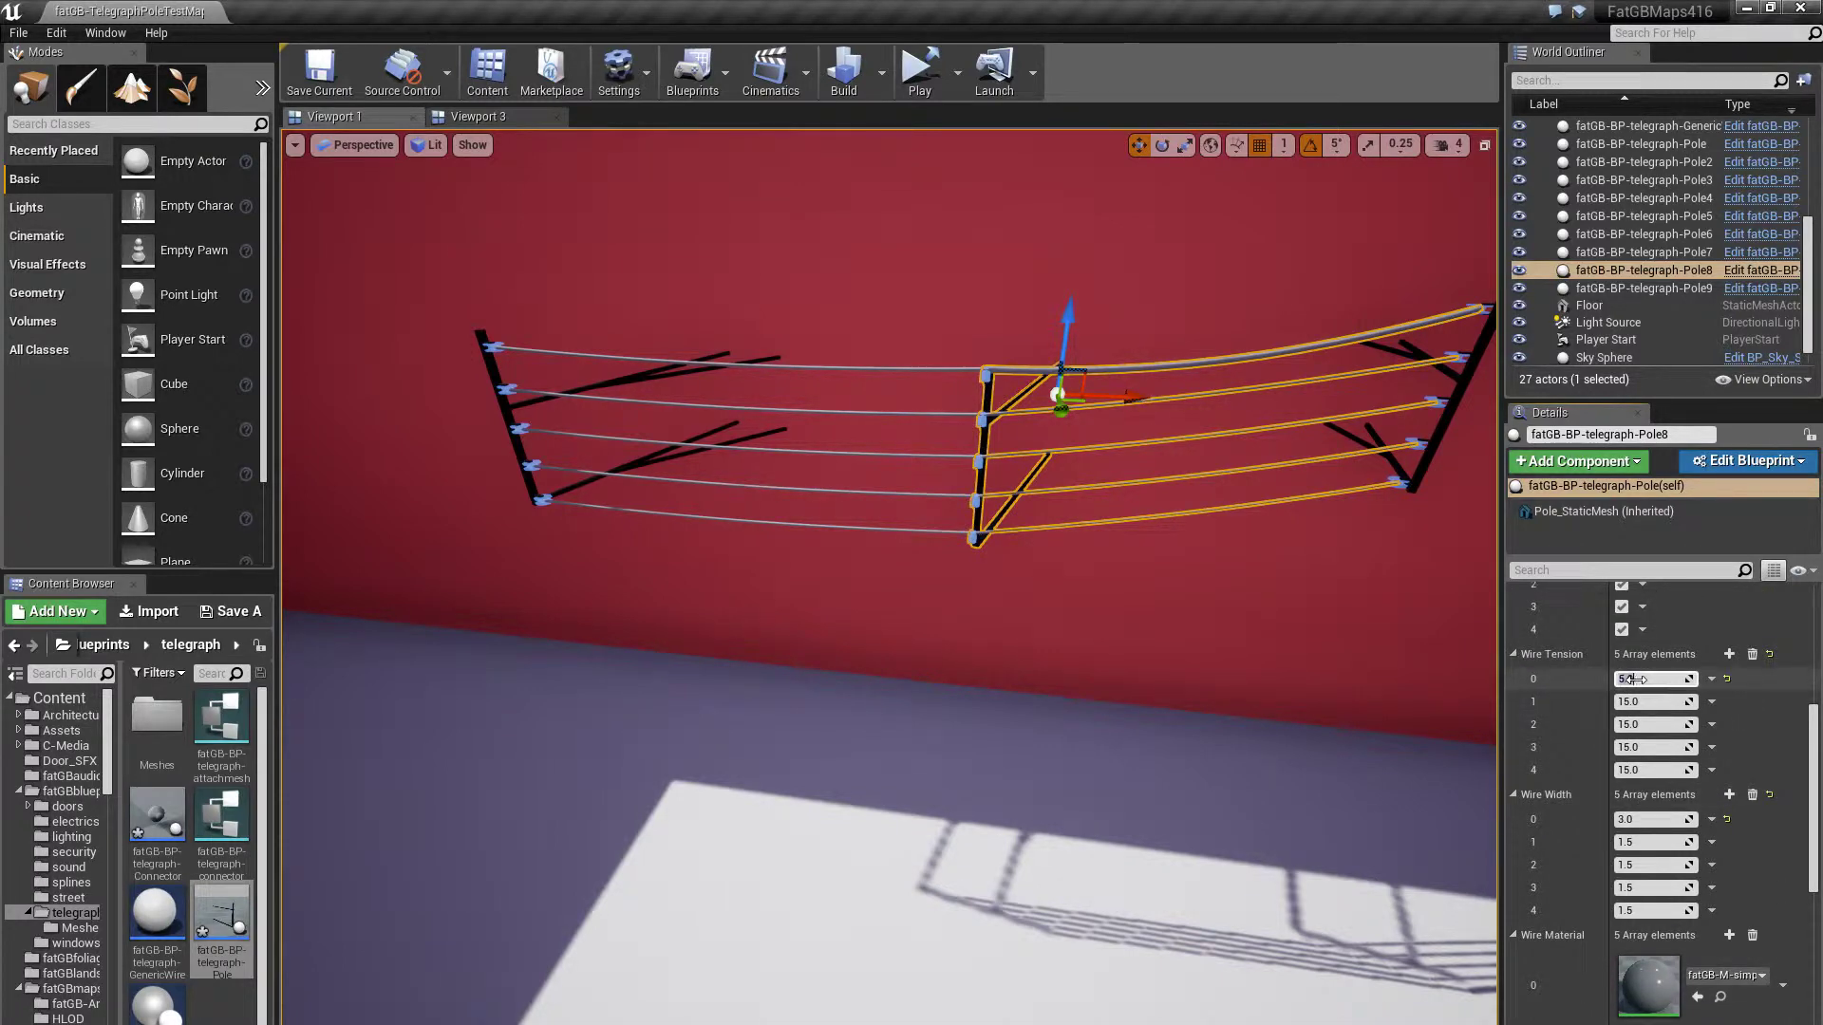
left_click_drag(1633, 679, 1633, 678)
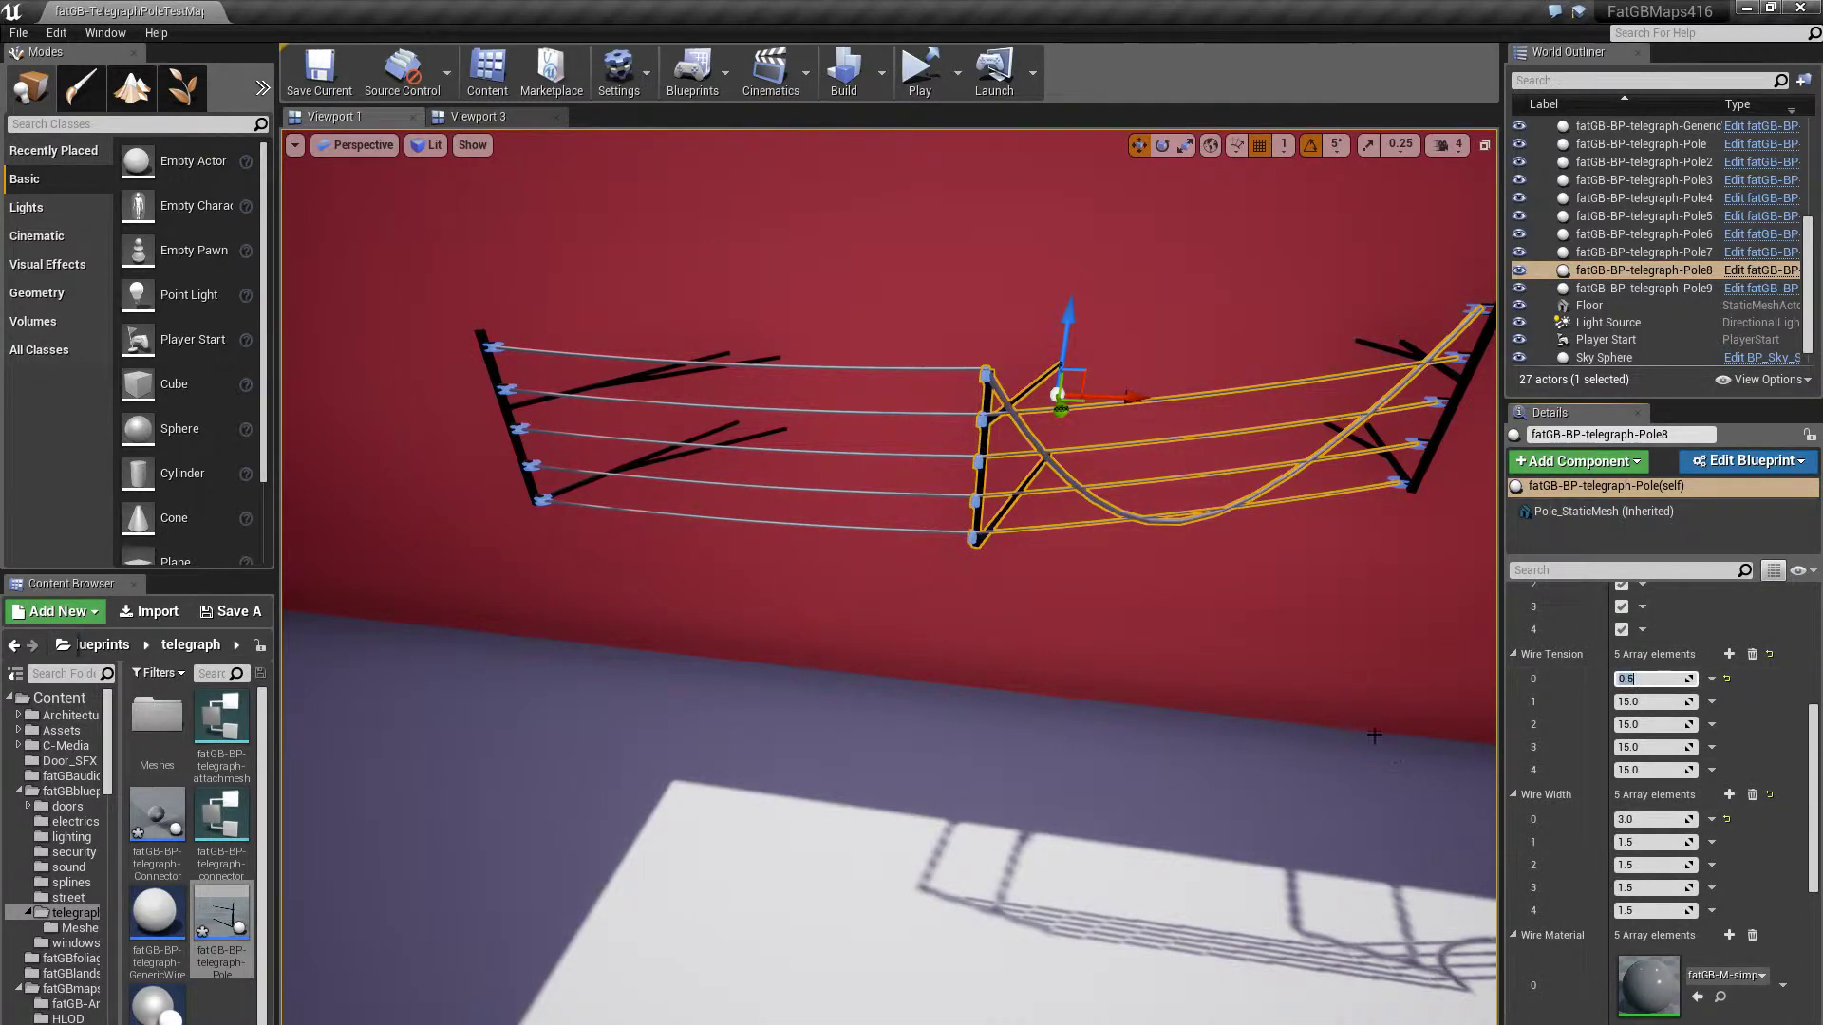
left_click(1211, 648)
right_click_drag(1183, 615, 1028, 546)
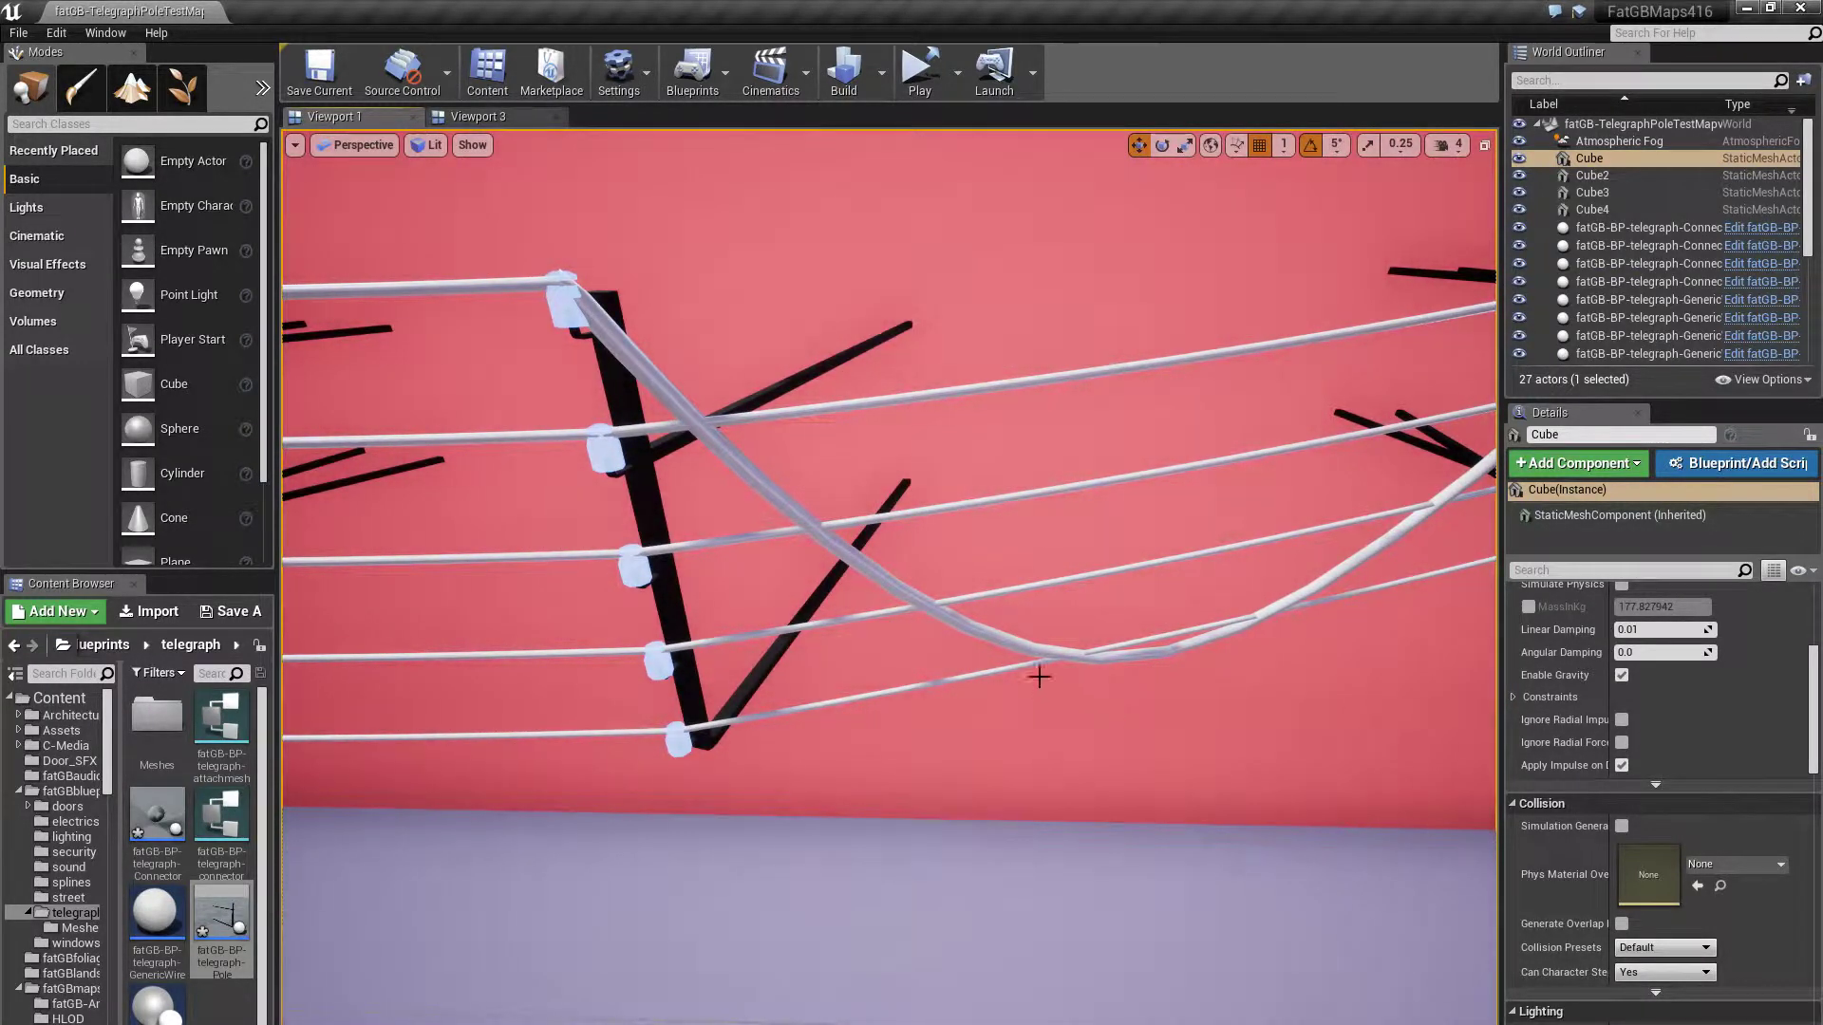
Replace the middle pole's Wire Mesh with the last telegraph wire mesh from the telegraph Meshes folder
left_click(987, 636)
scroll(1654, 923, "down", 3)
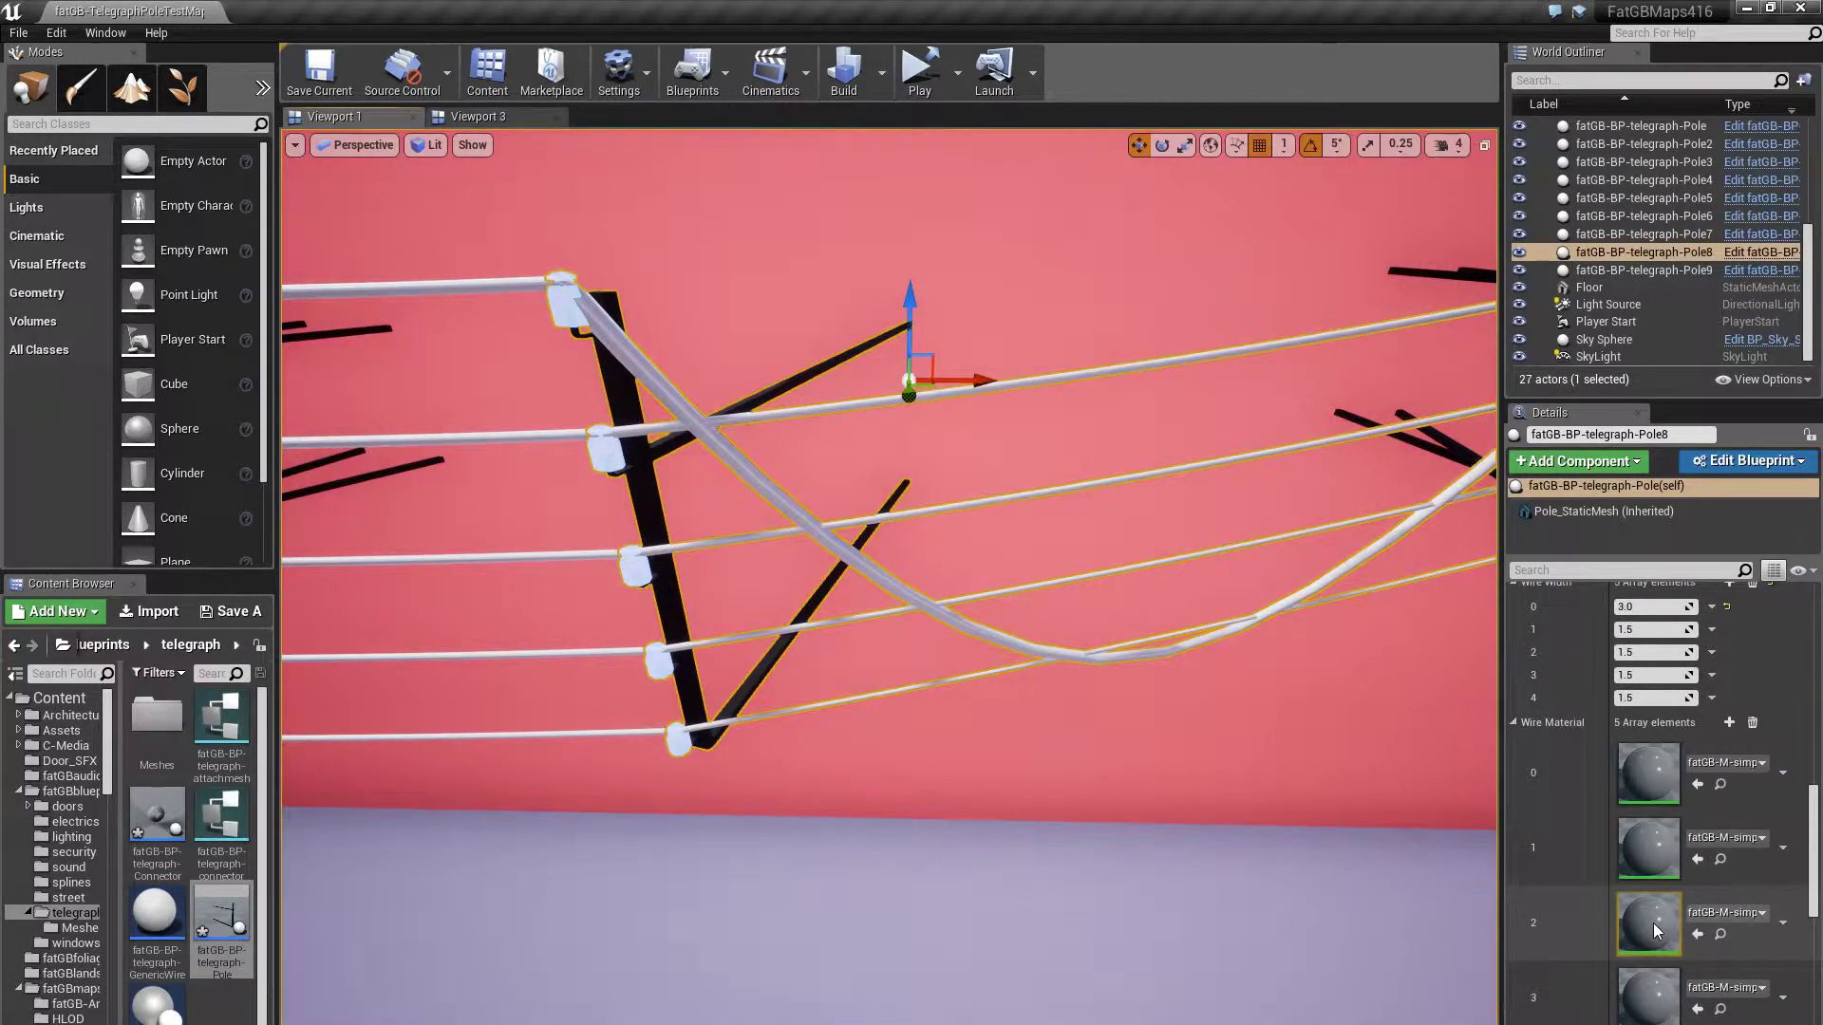
scroll(1654, 923, "down", 2)
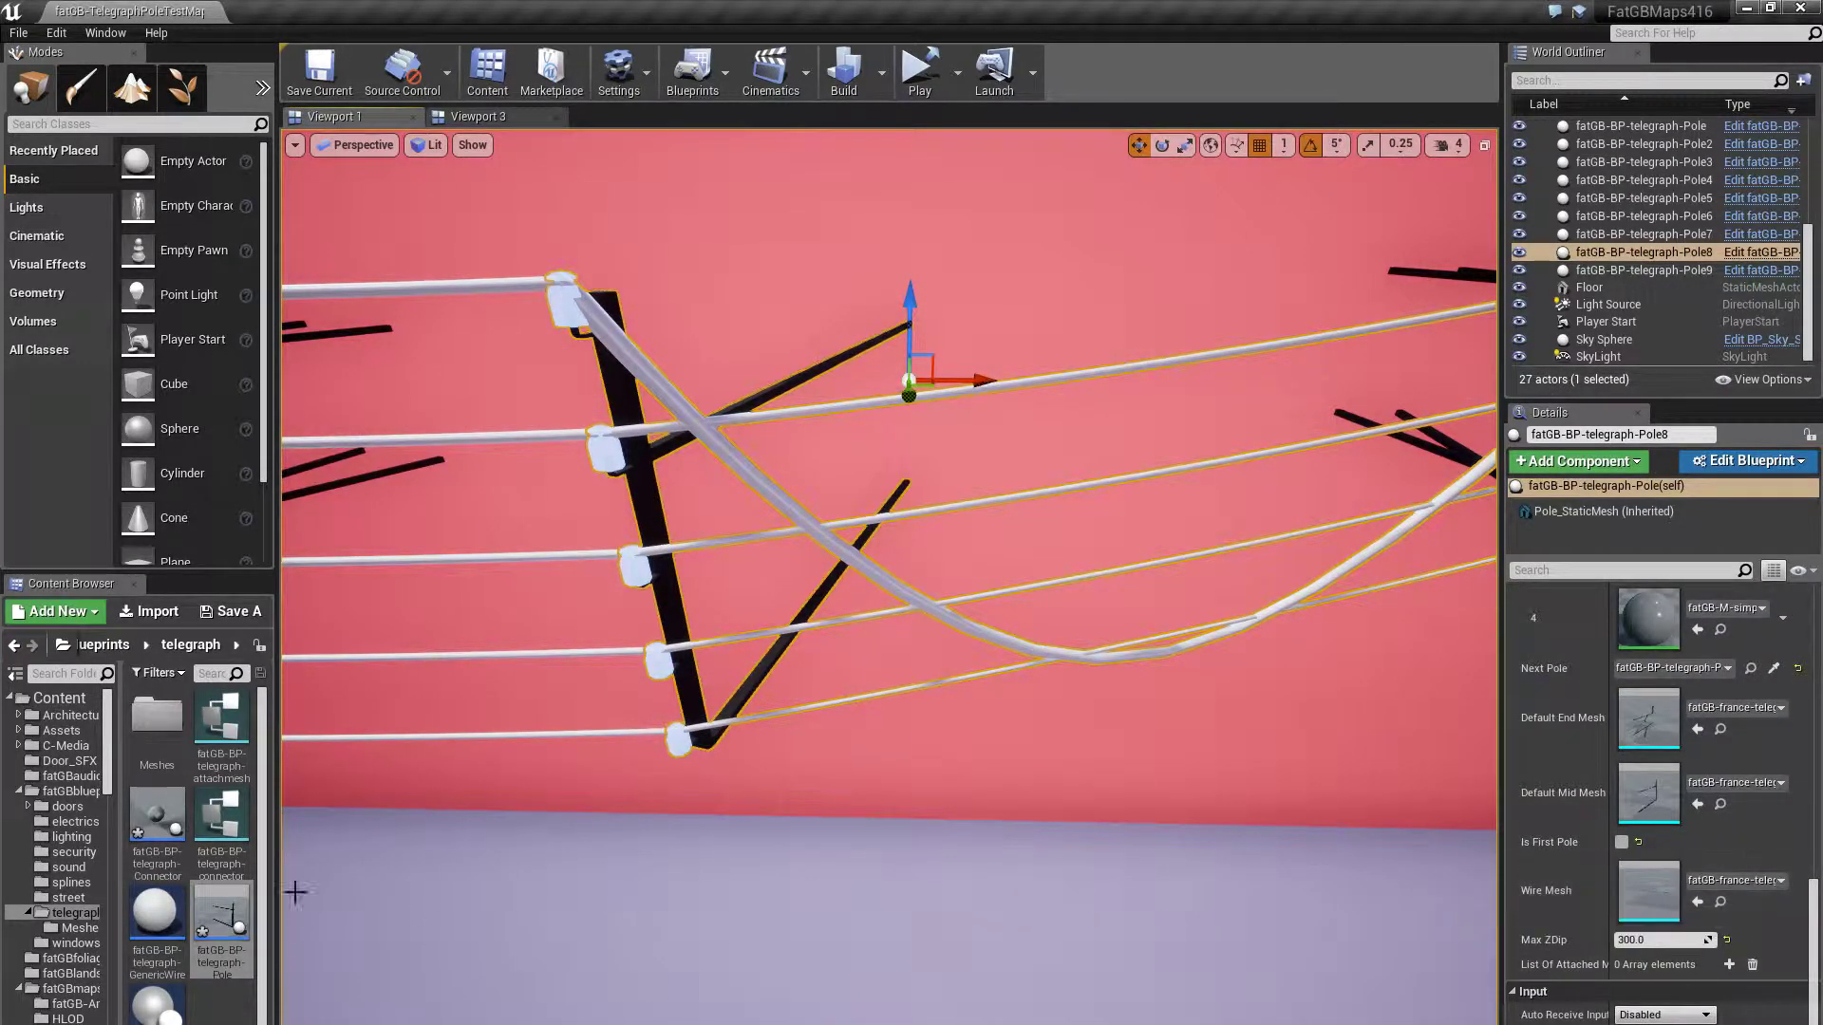
left_click(76, 928)
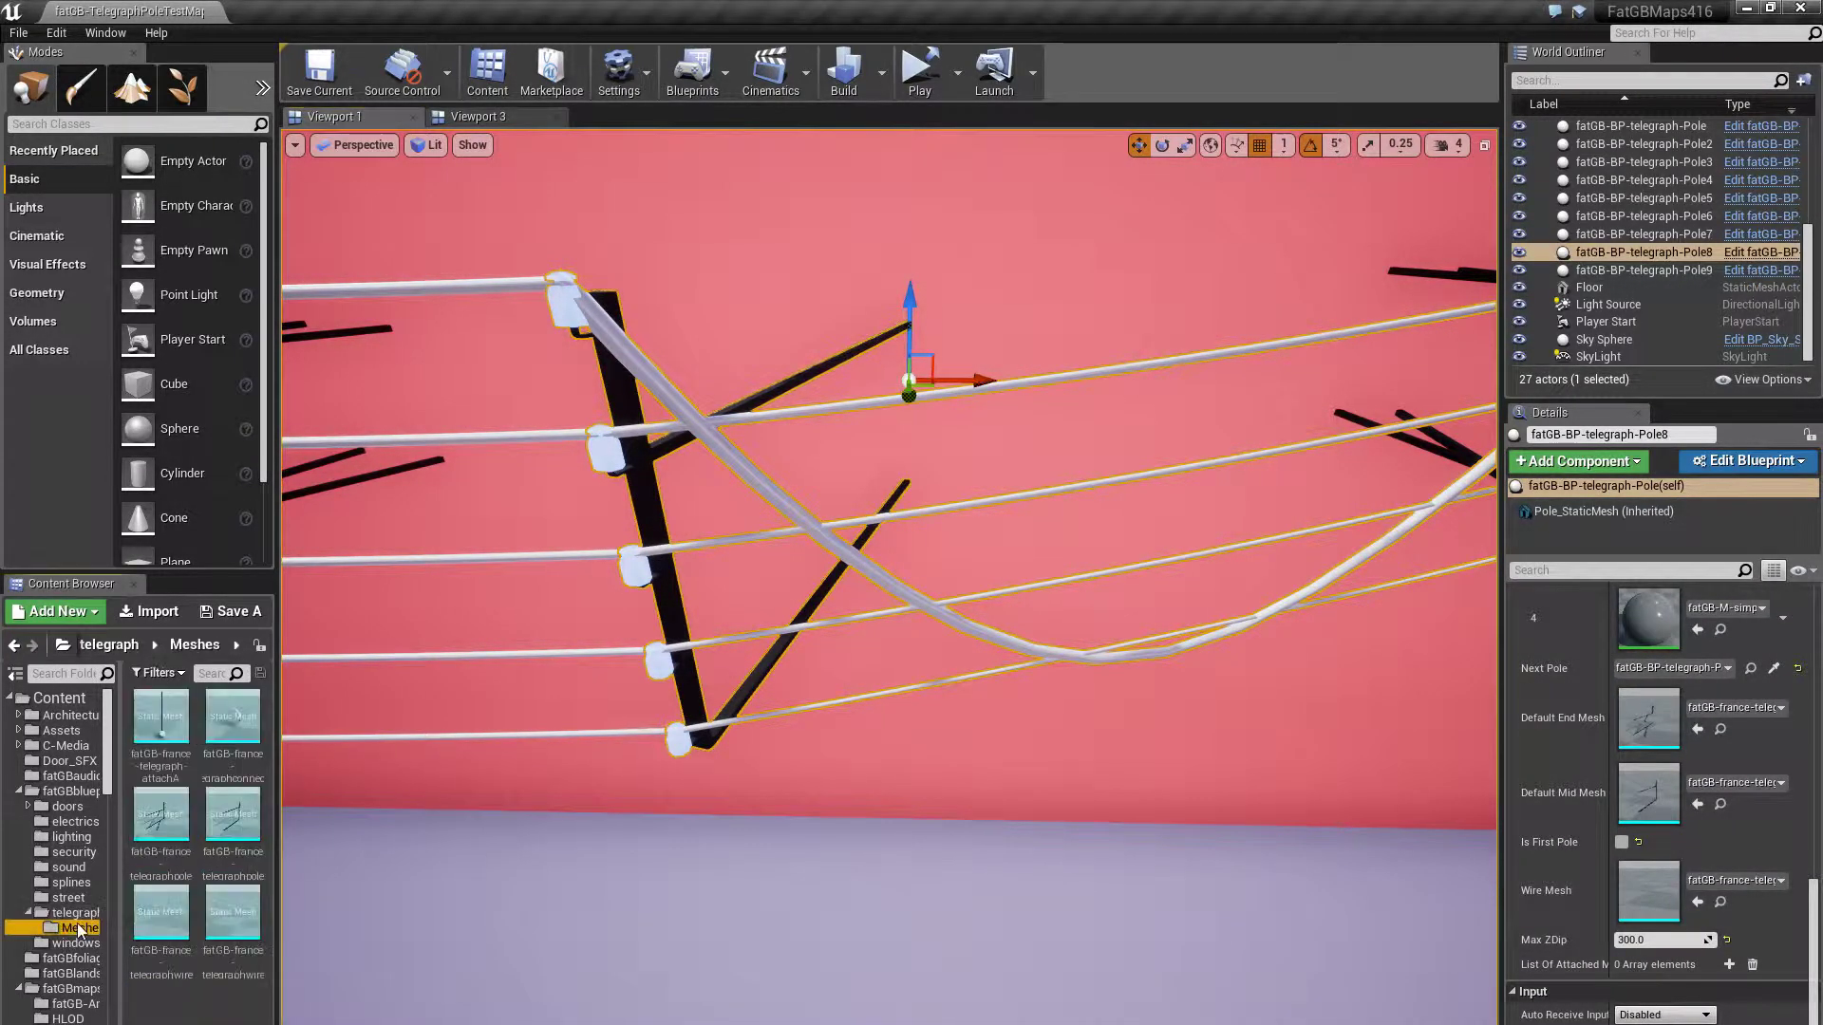
left_click(233, 911)
left_click(1699, 901)
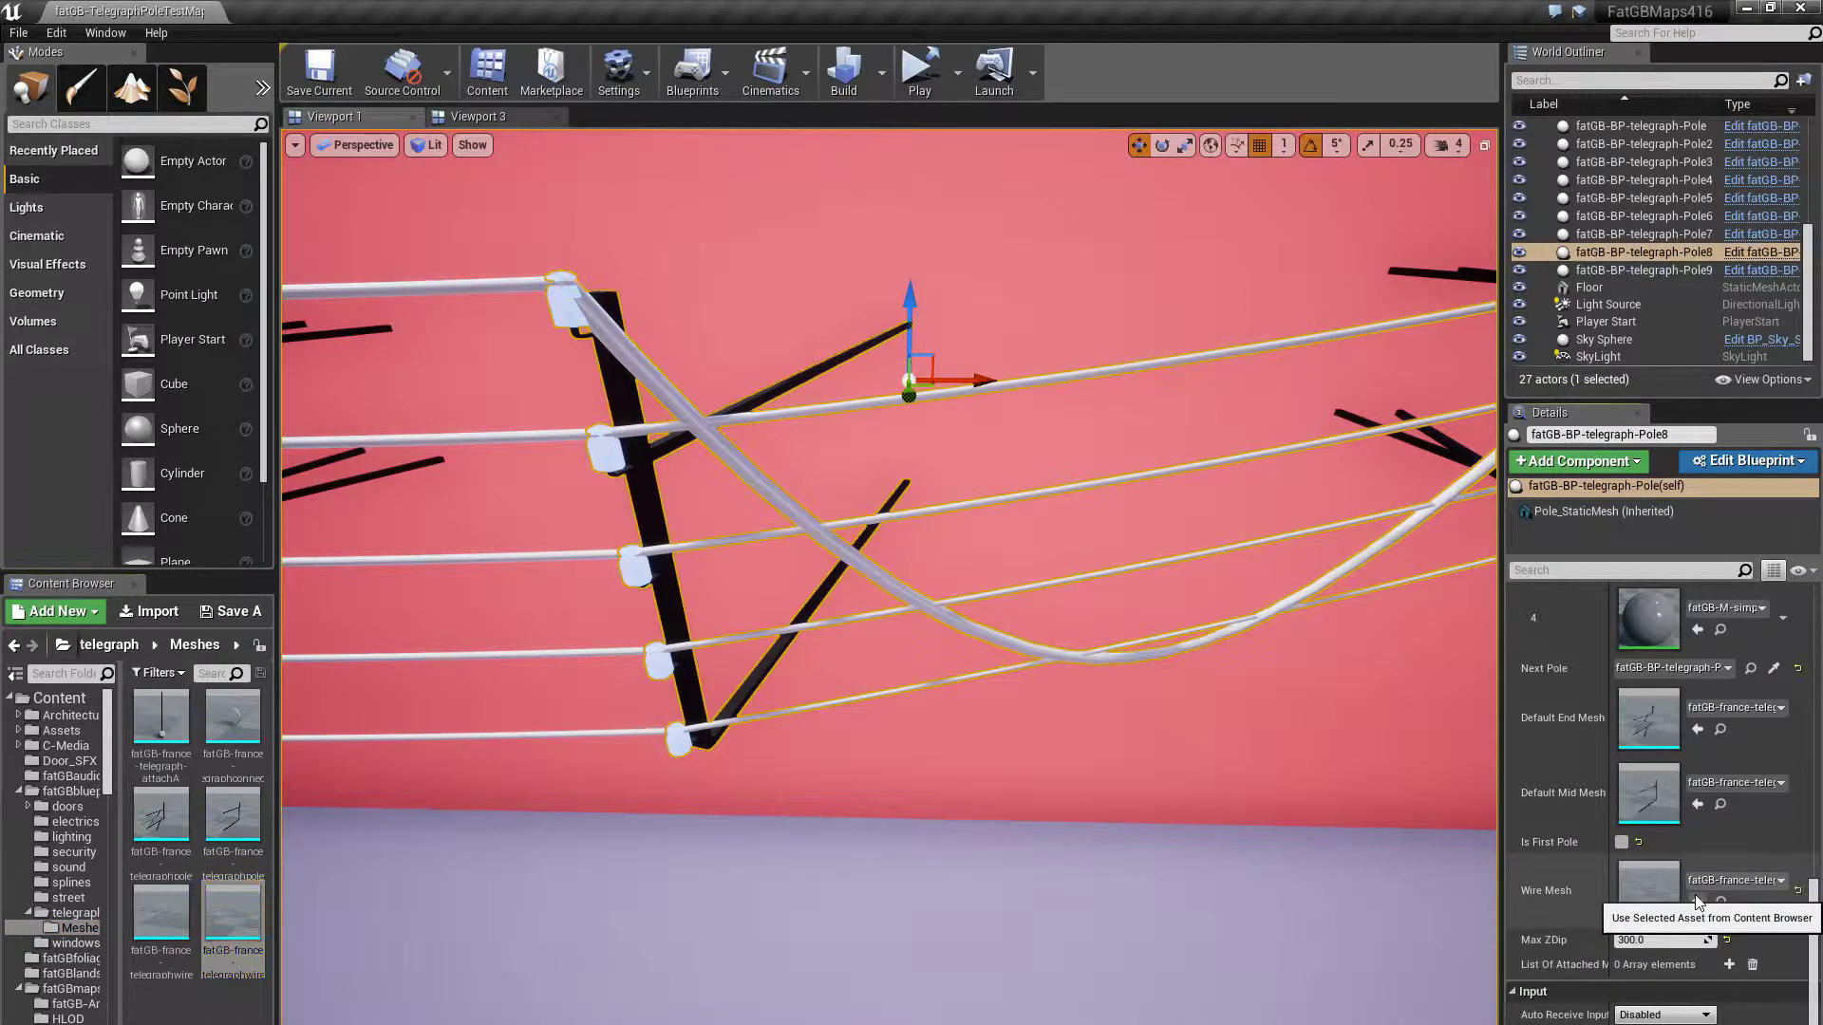
Examine the sagging wire between the middle and right wall poles and compare the two poles' settings
left_click(1044, 745)
left_click_drag(1045, 745, 1044, 836)
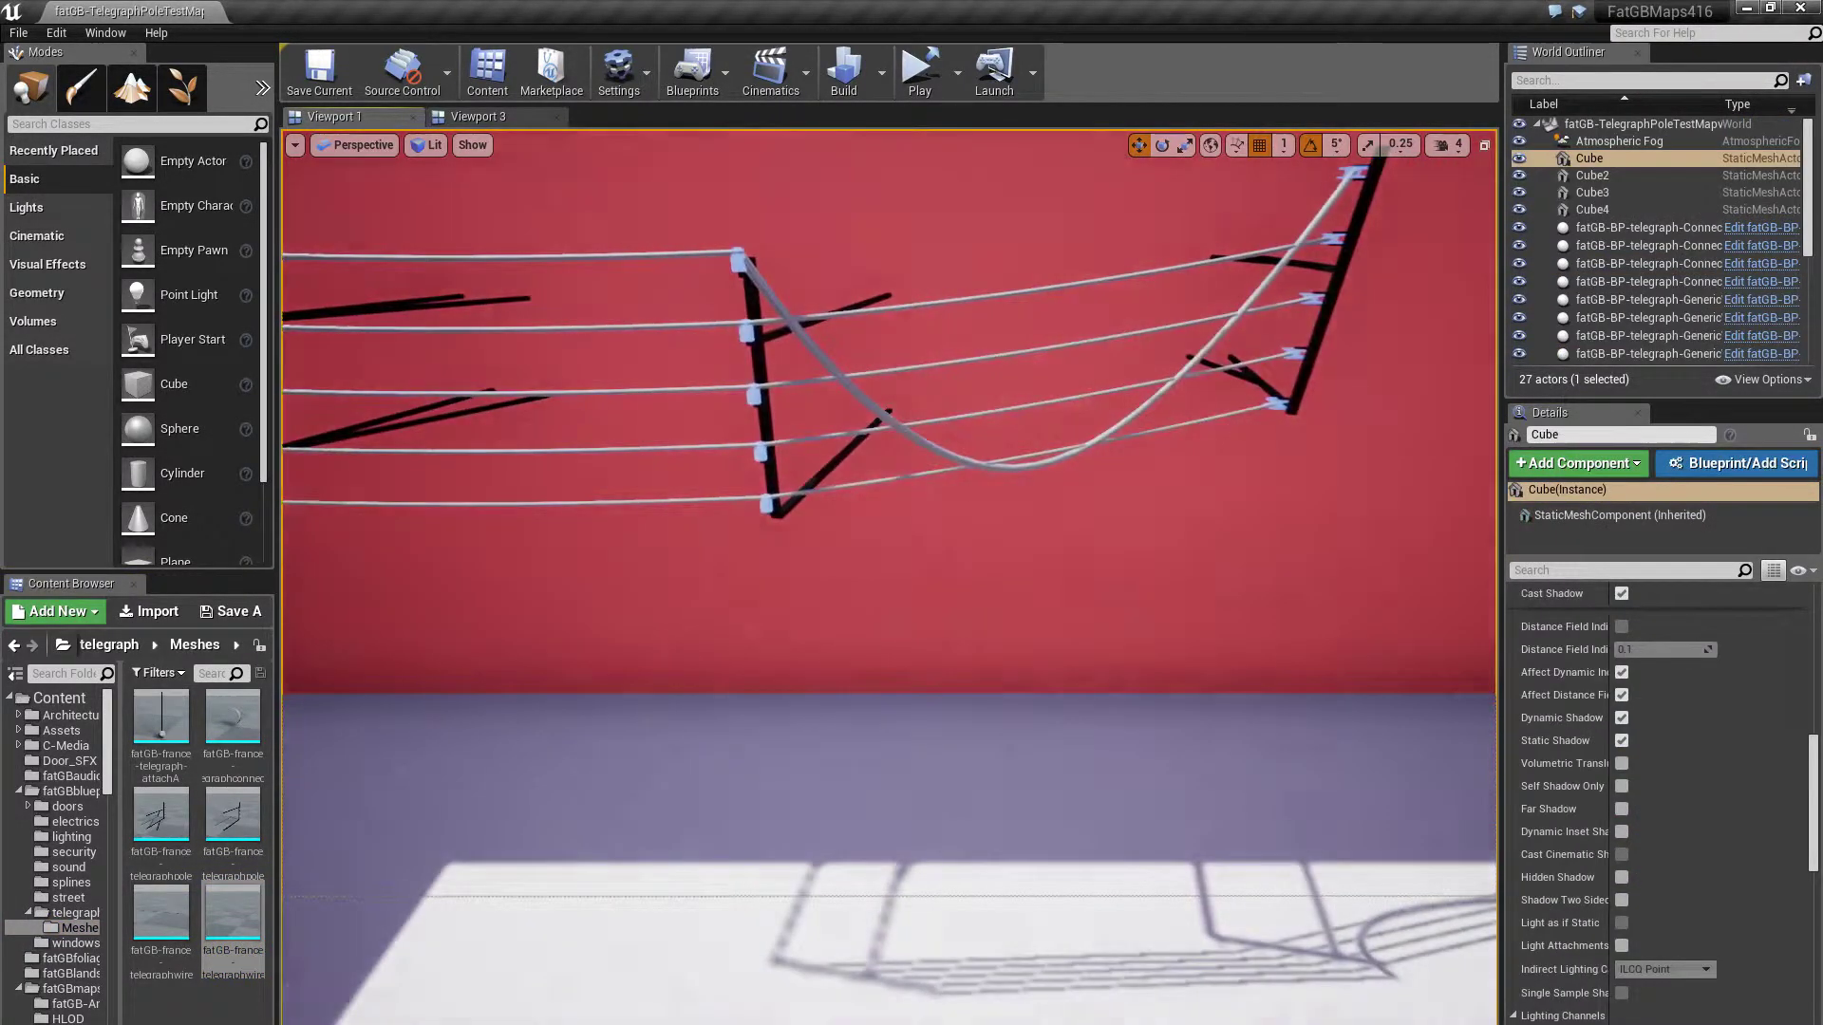
right_click_drag(1044, 745, 1101, 727)
left_click_drag(1045, 746, 984, 812)
right_click_drag(984, 700, 945, 717)
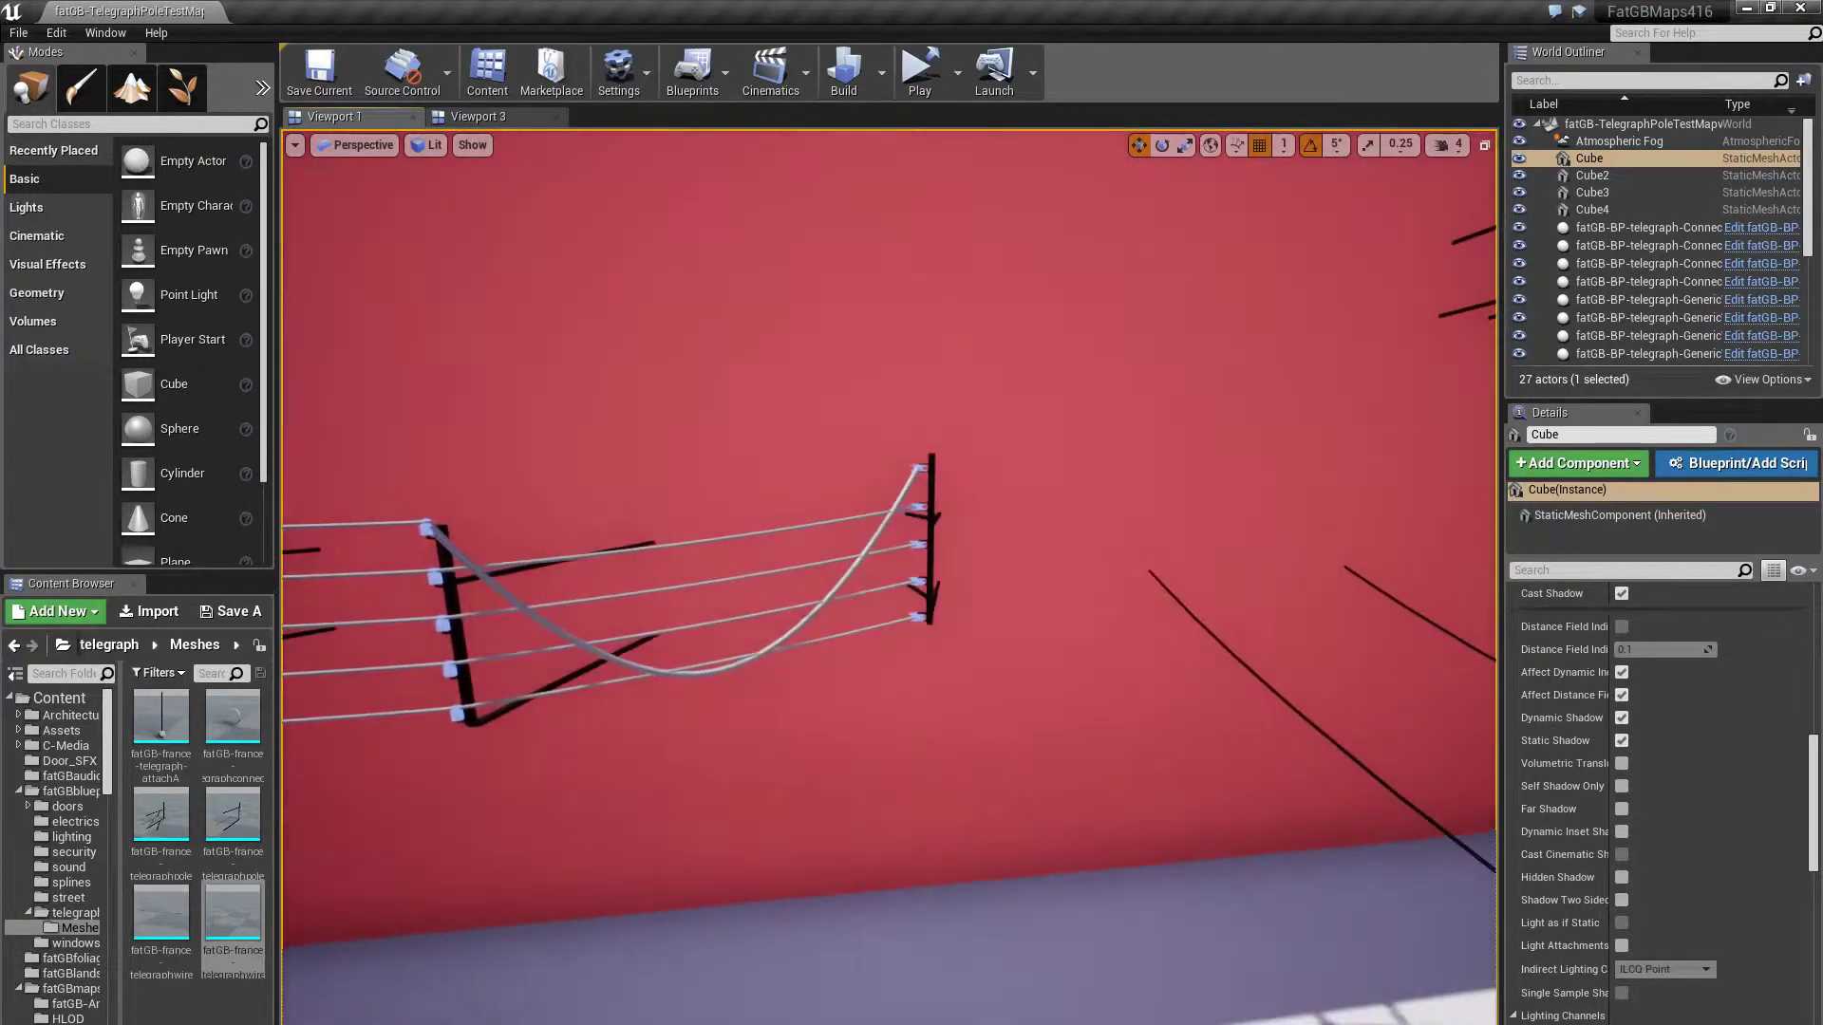
left_click_drag(984, 700, 945, 627)
scroll(1660, 880, "up", 3)
scroll(1660, 870, "up", 3)
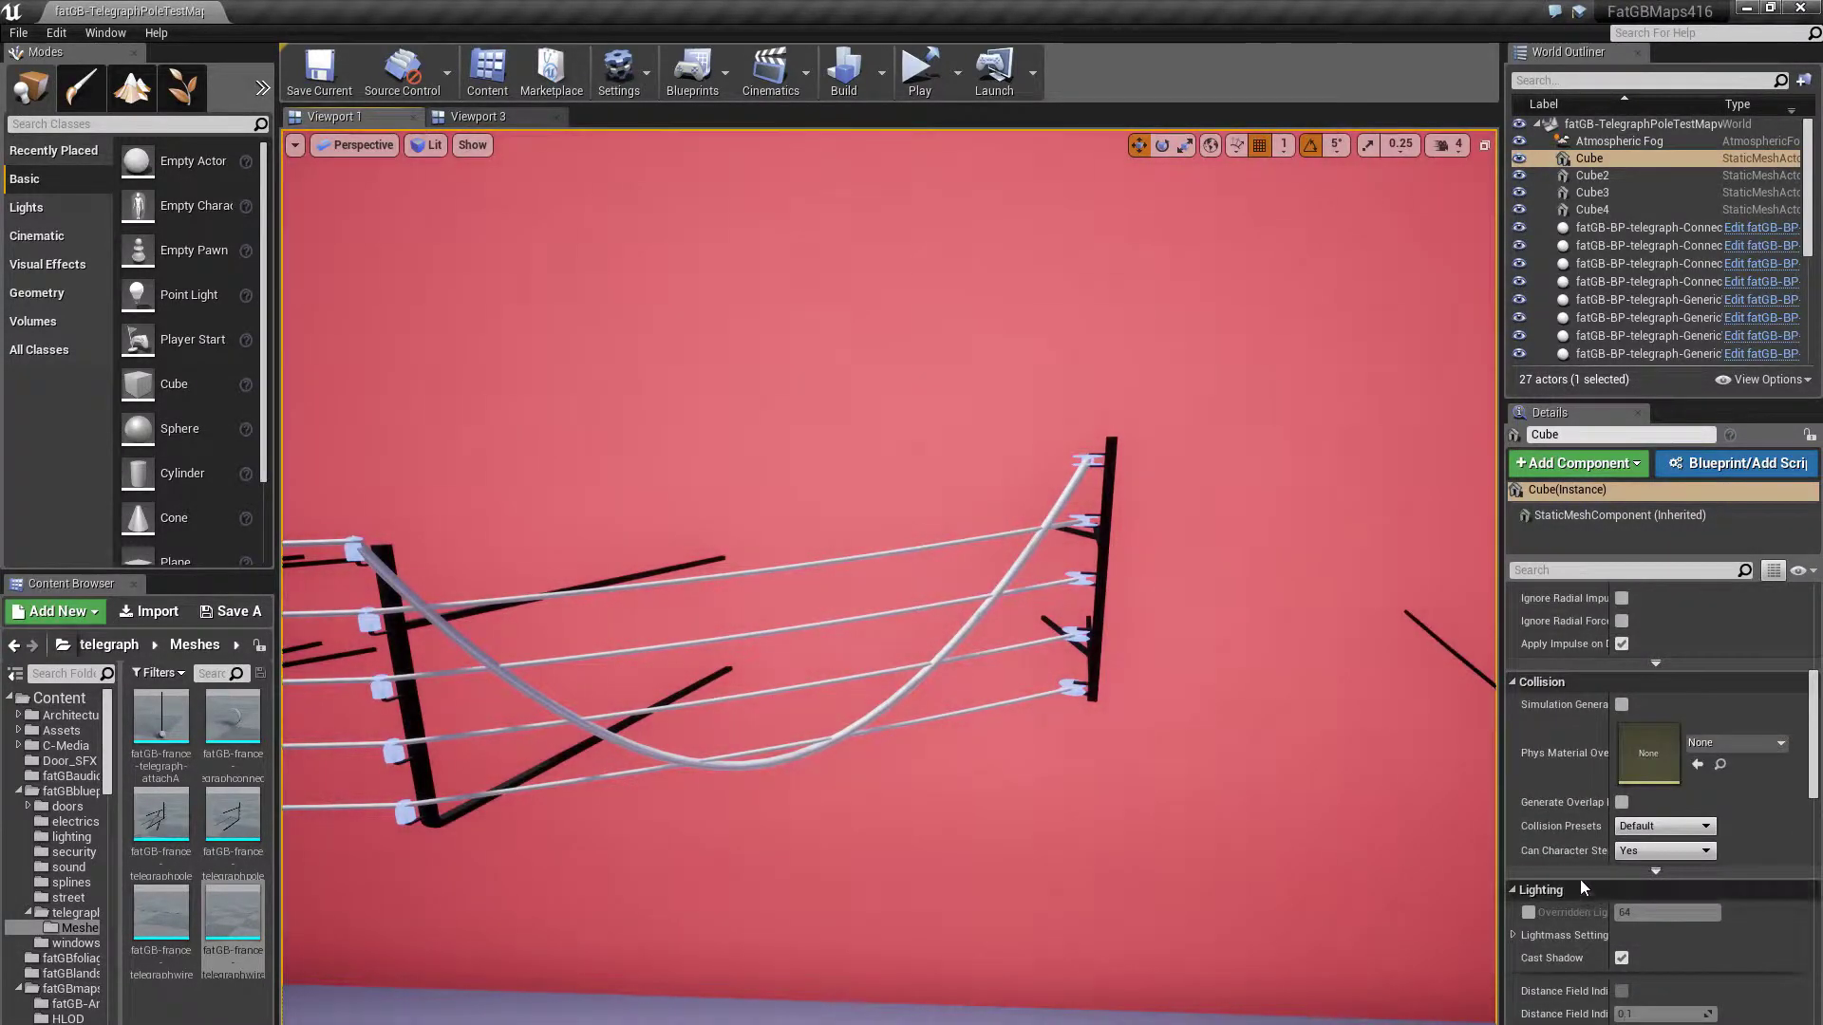
scroll(1580, 879, "up", 5)
left_click(1082, 677)
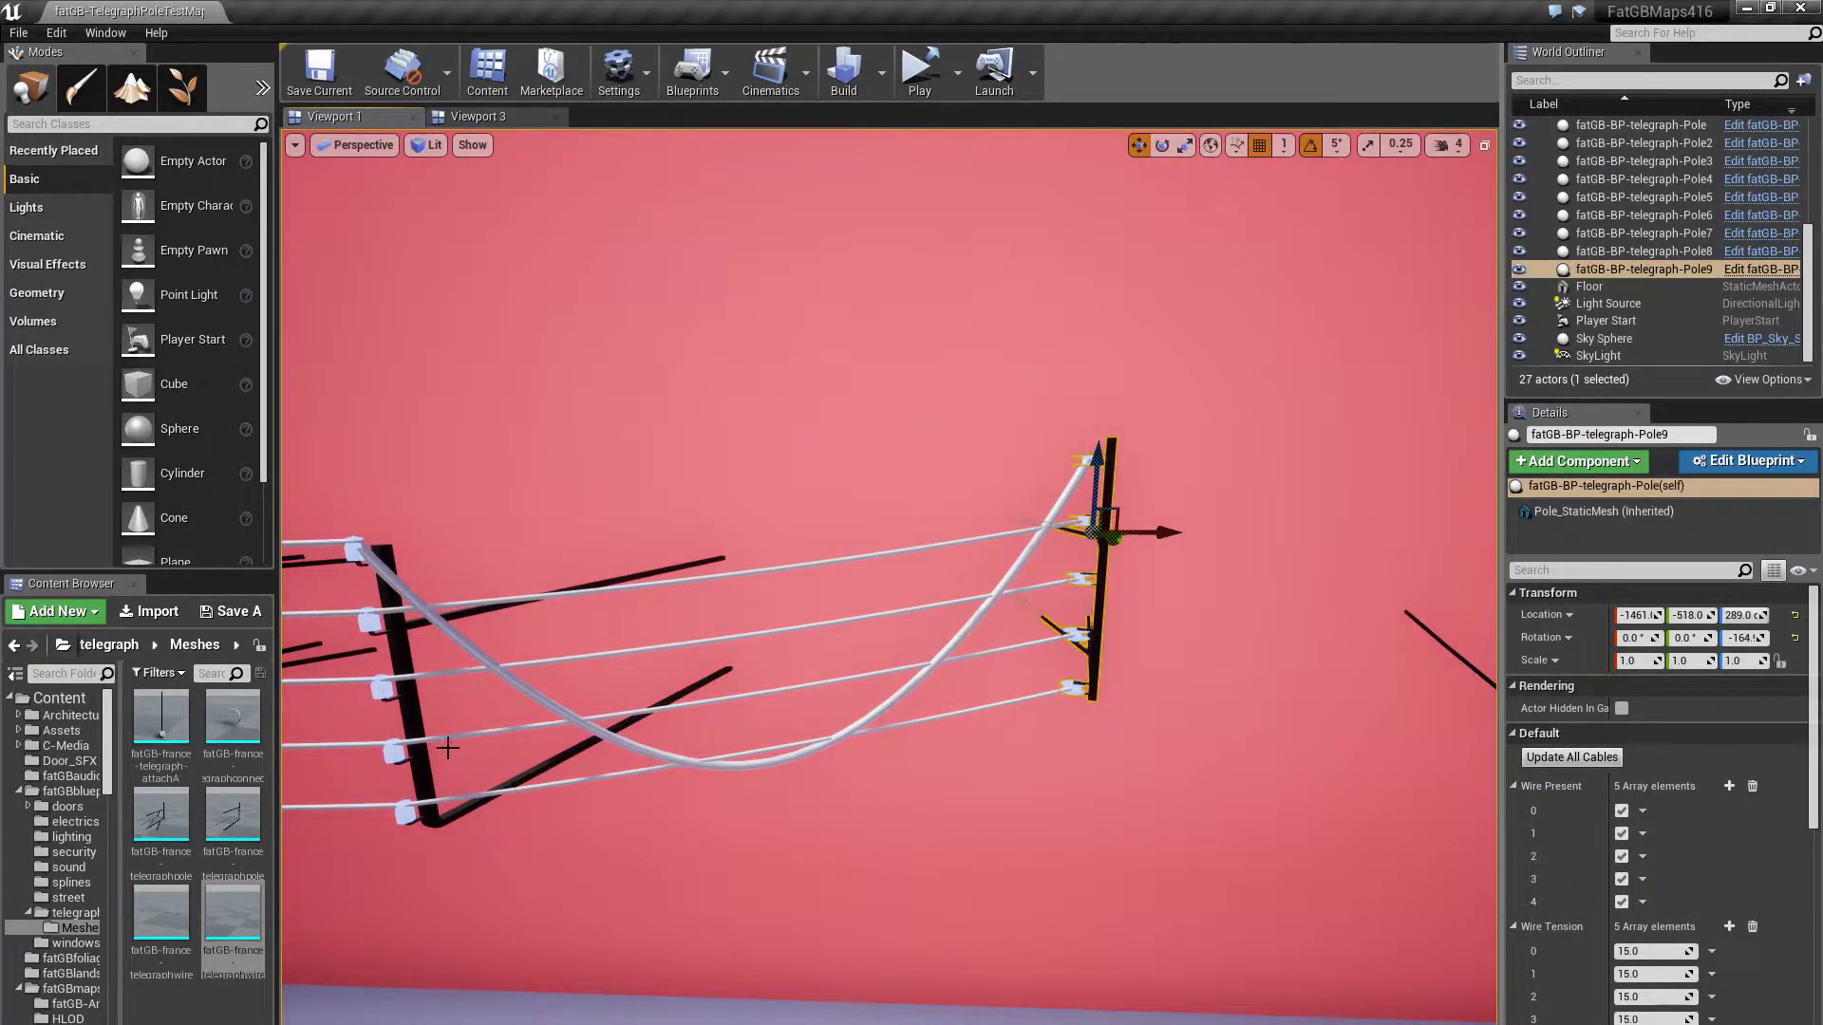
left_click(693, 767)
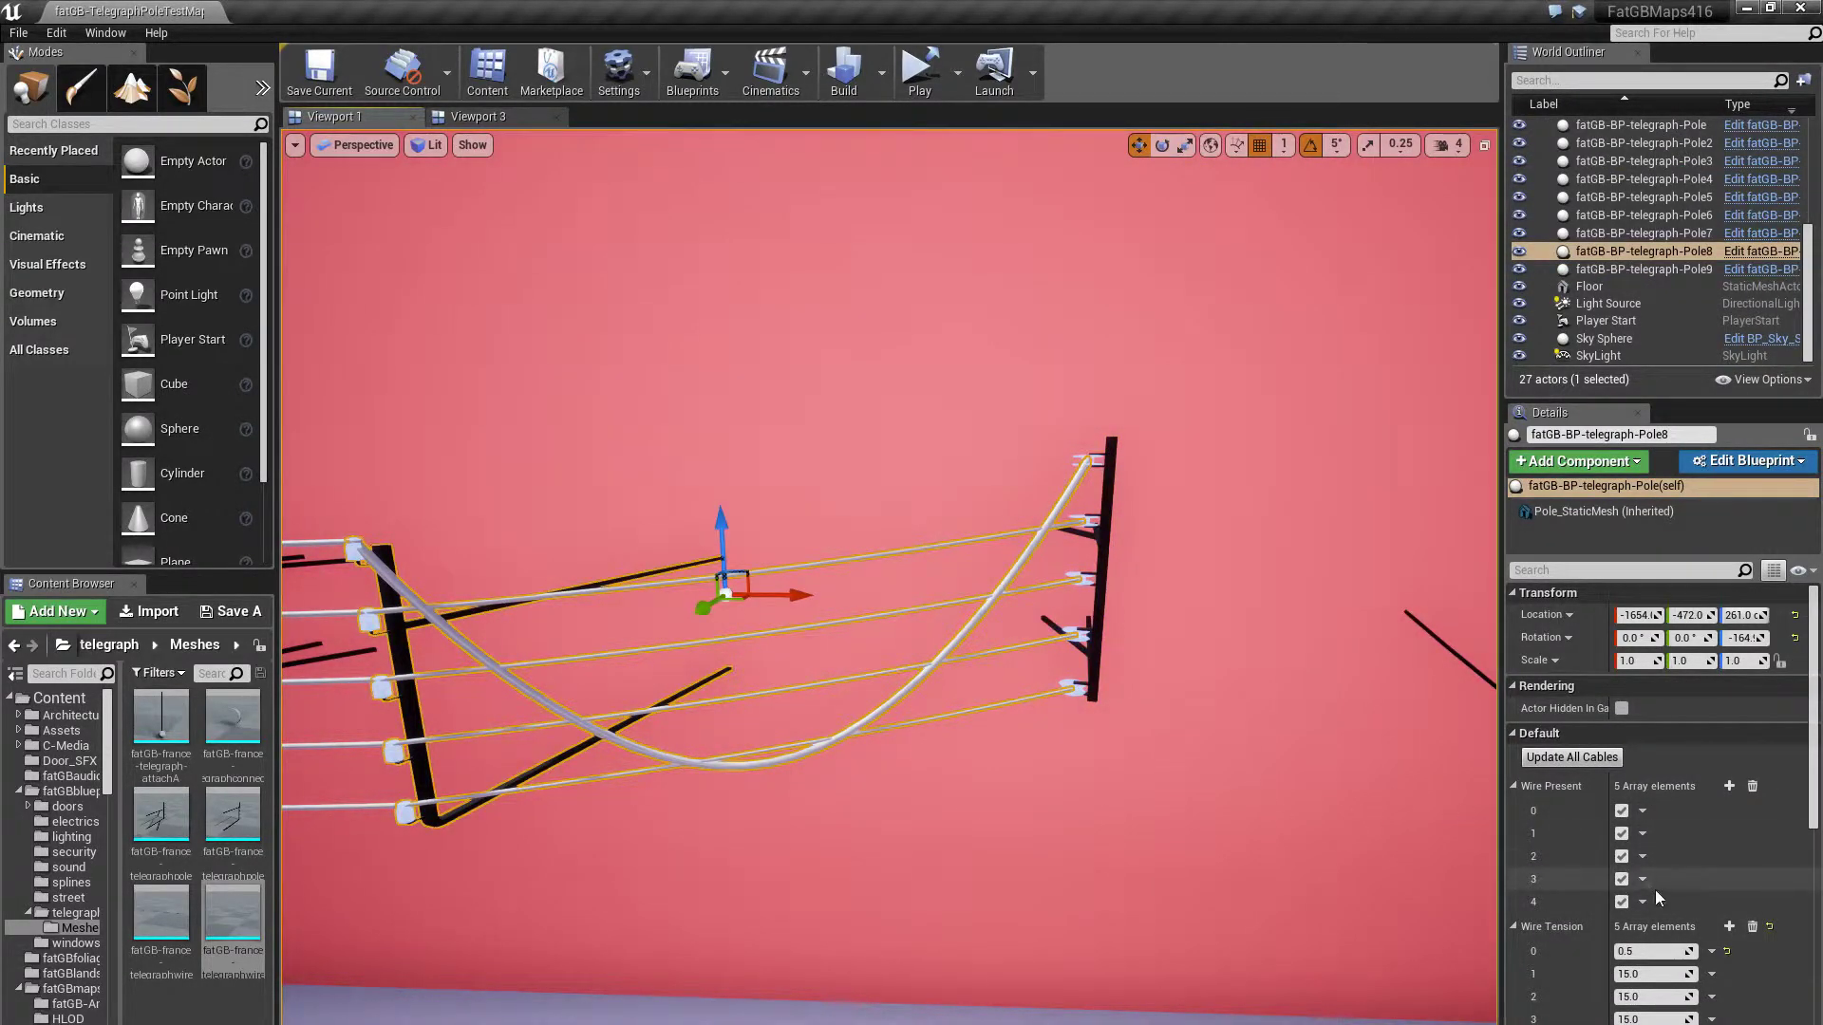
Select the left wall pole and collapse its Wire Present, Wire Tension, Wire Width and Wire Material arrays
right_click_drag(635, 879, 401, 889)
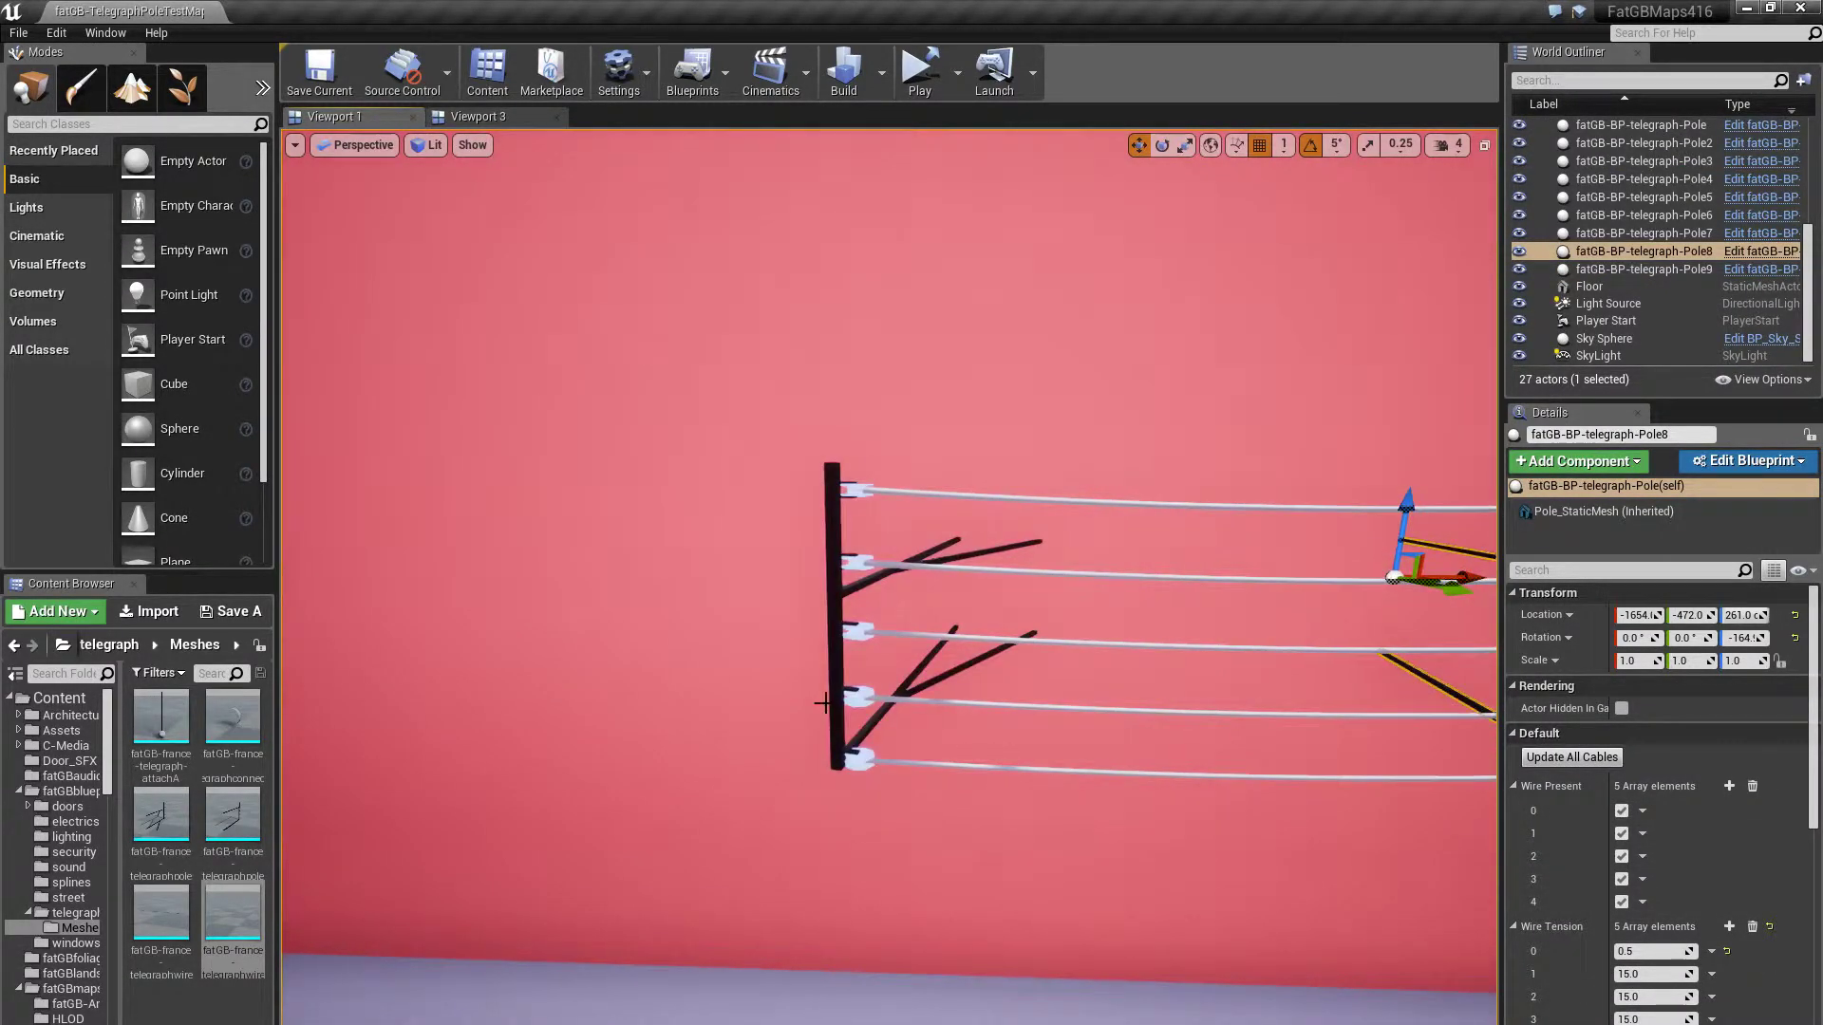
left_click(831, 701)
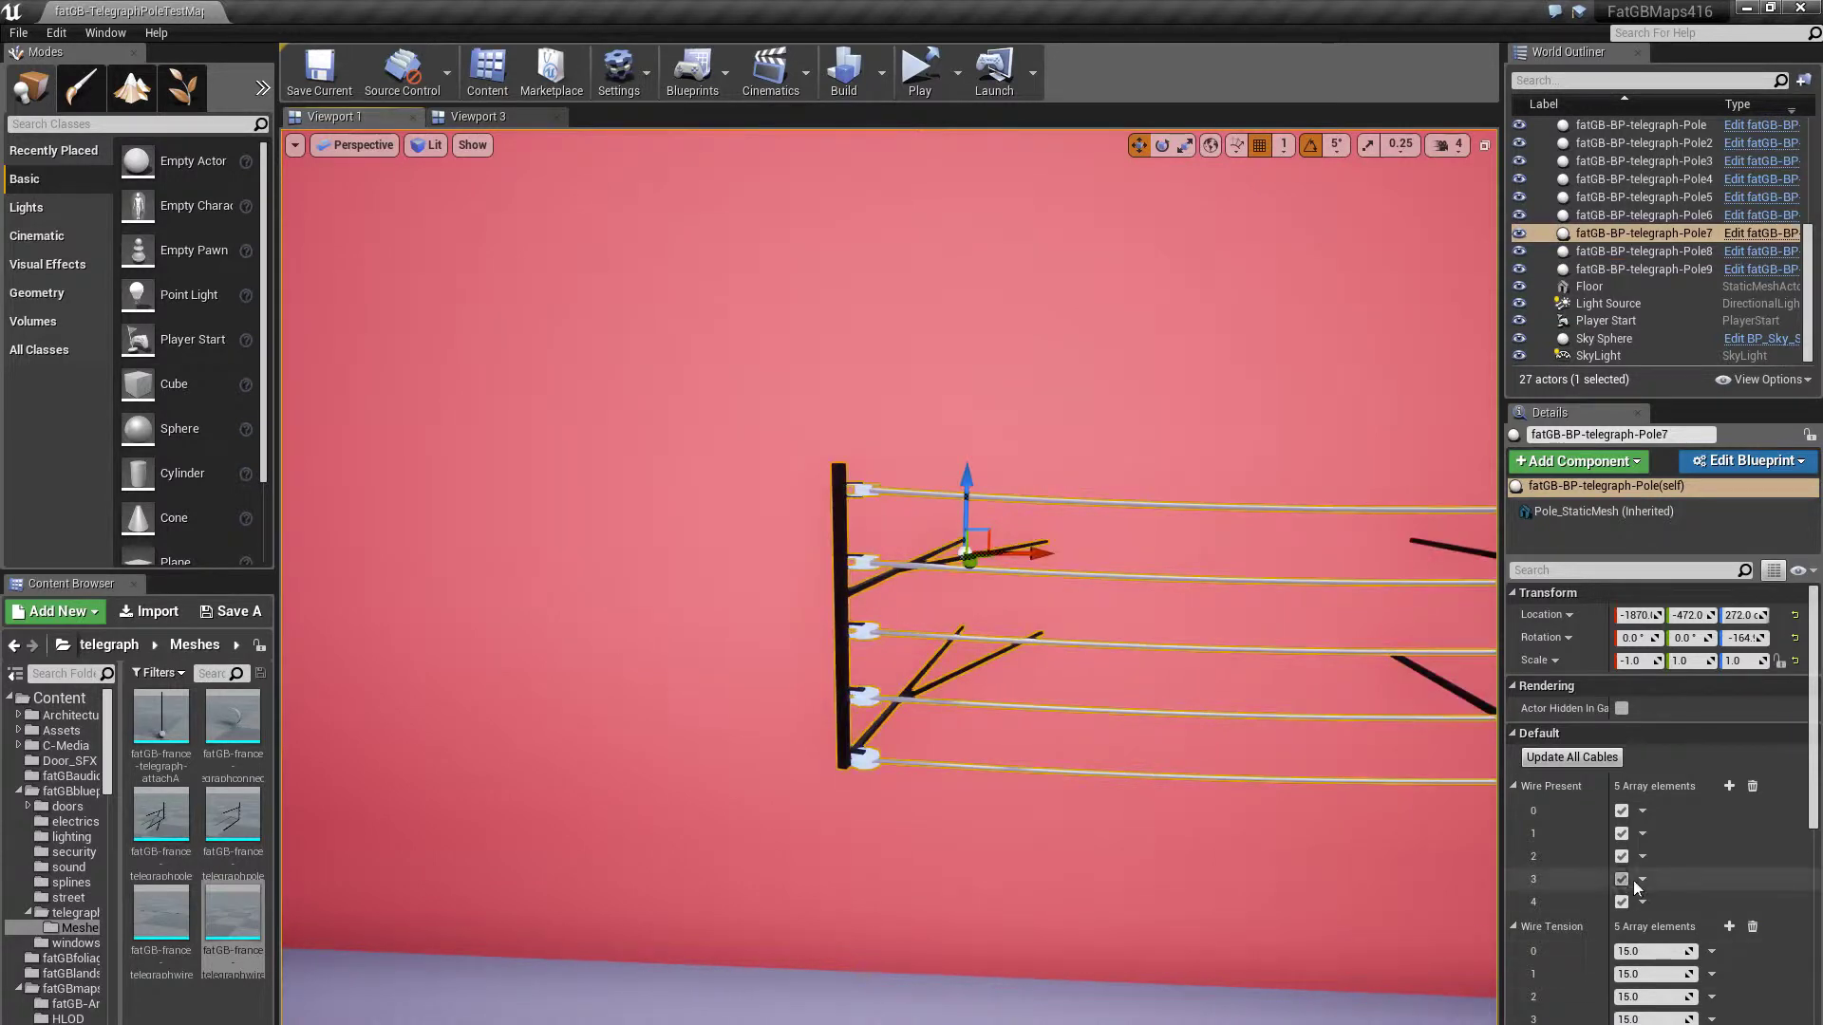
left_click(1514, 785)
left_click(1514, 813)
left_click(1513, 839)
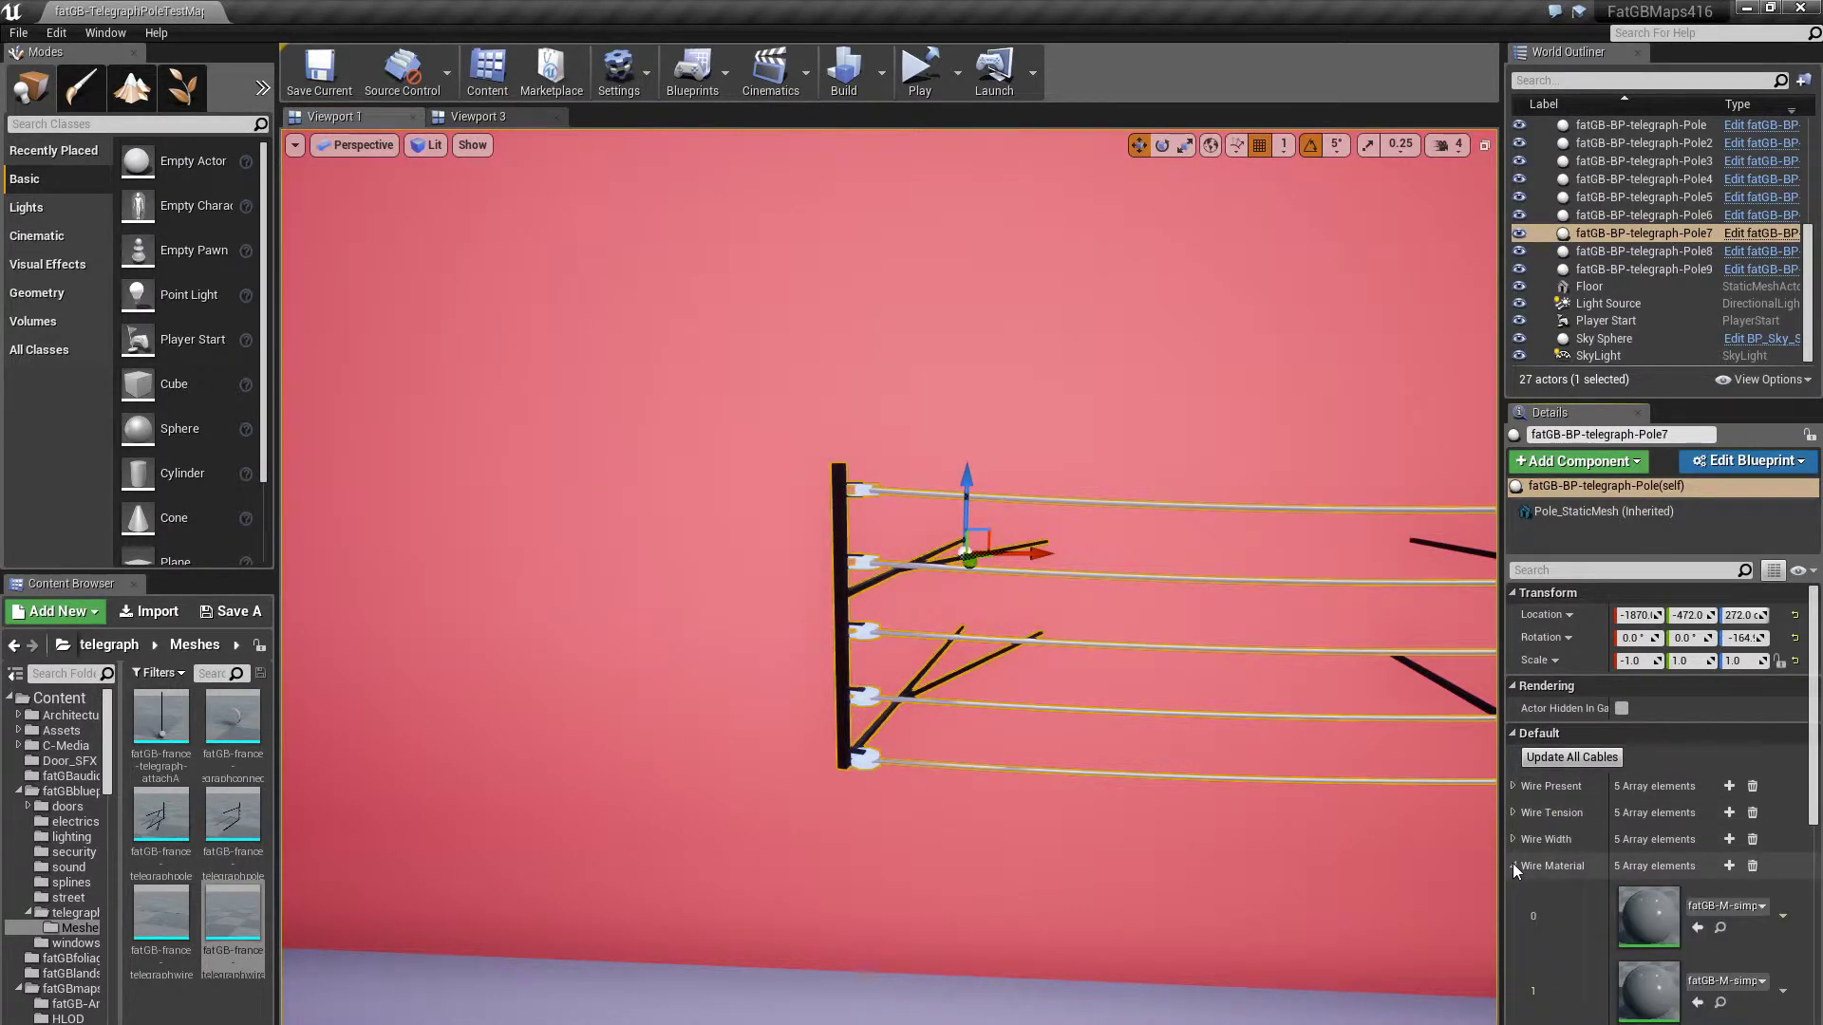
left_click(1514, 865)
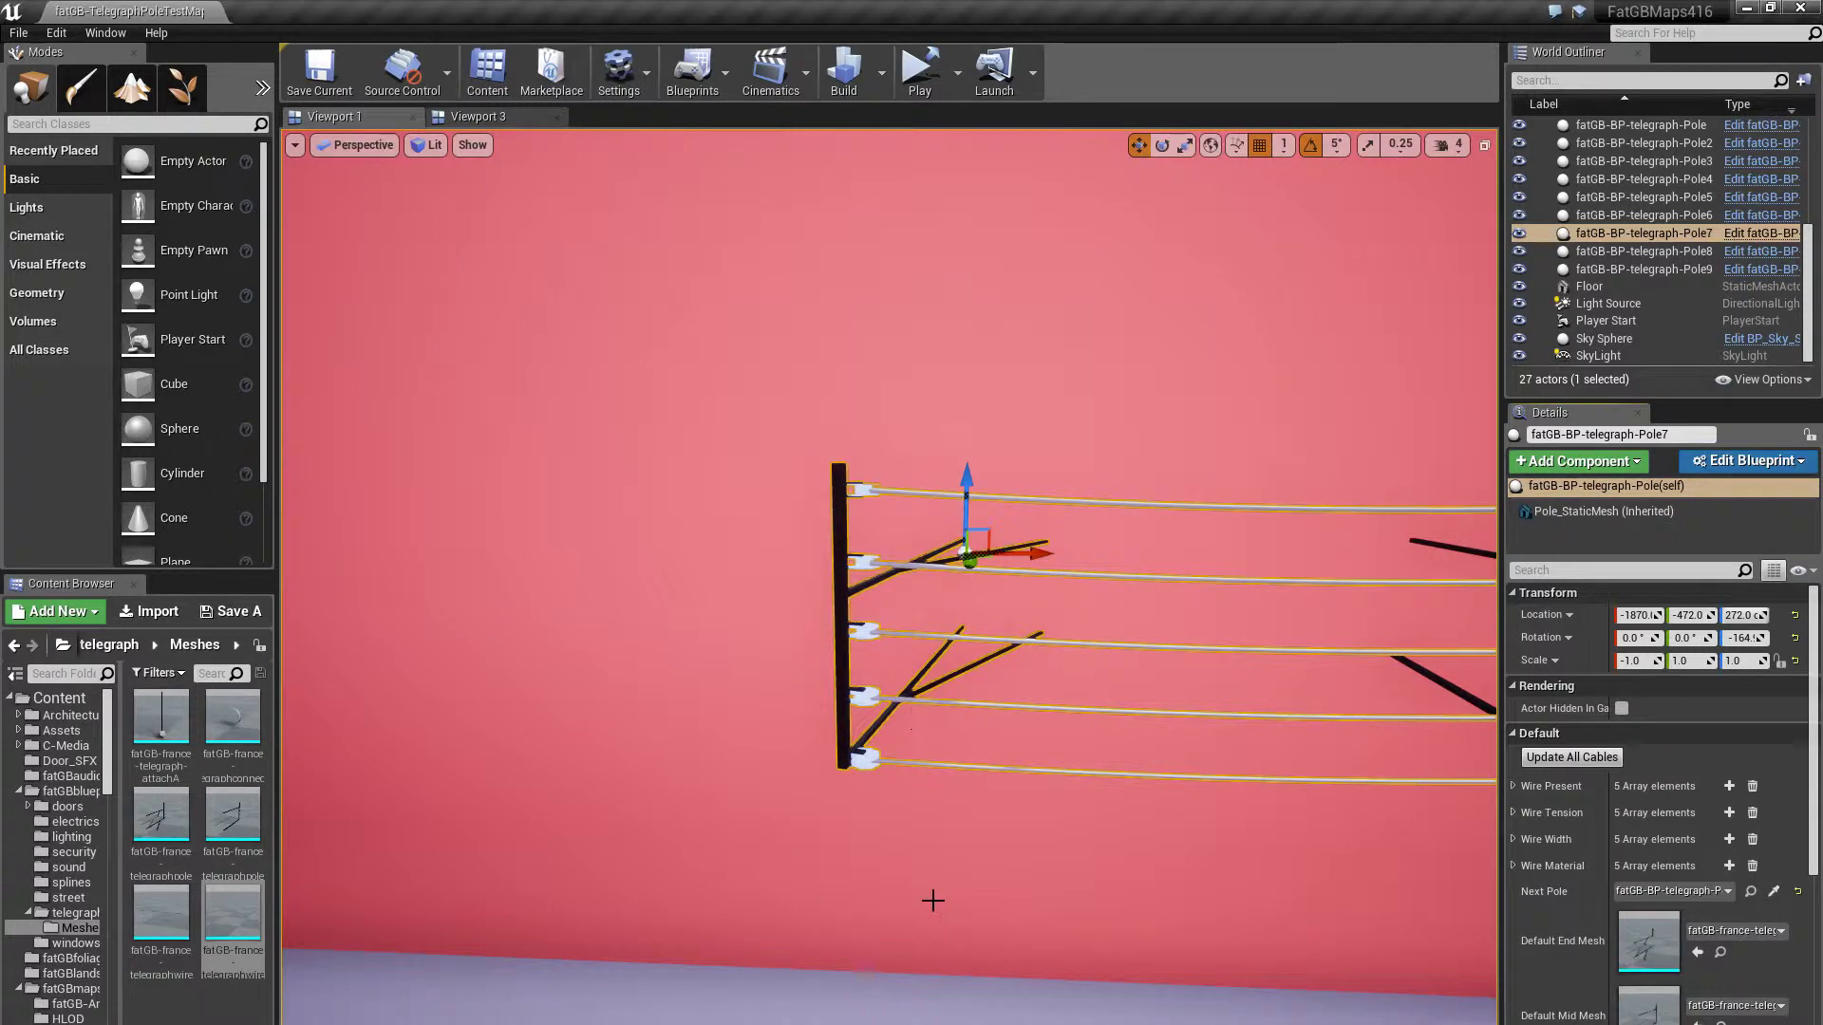
Add one element to the left pole's list of attached meshes and inspect the attachment hanging from the wall bracket
scroll(1673, 963, "down", 5)
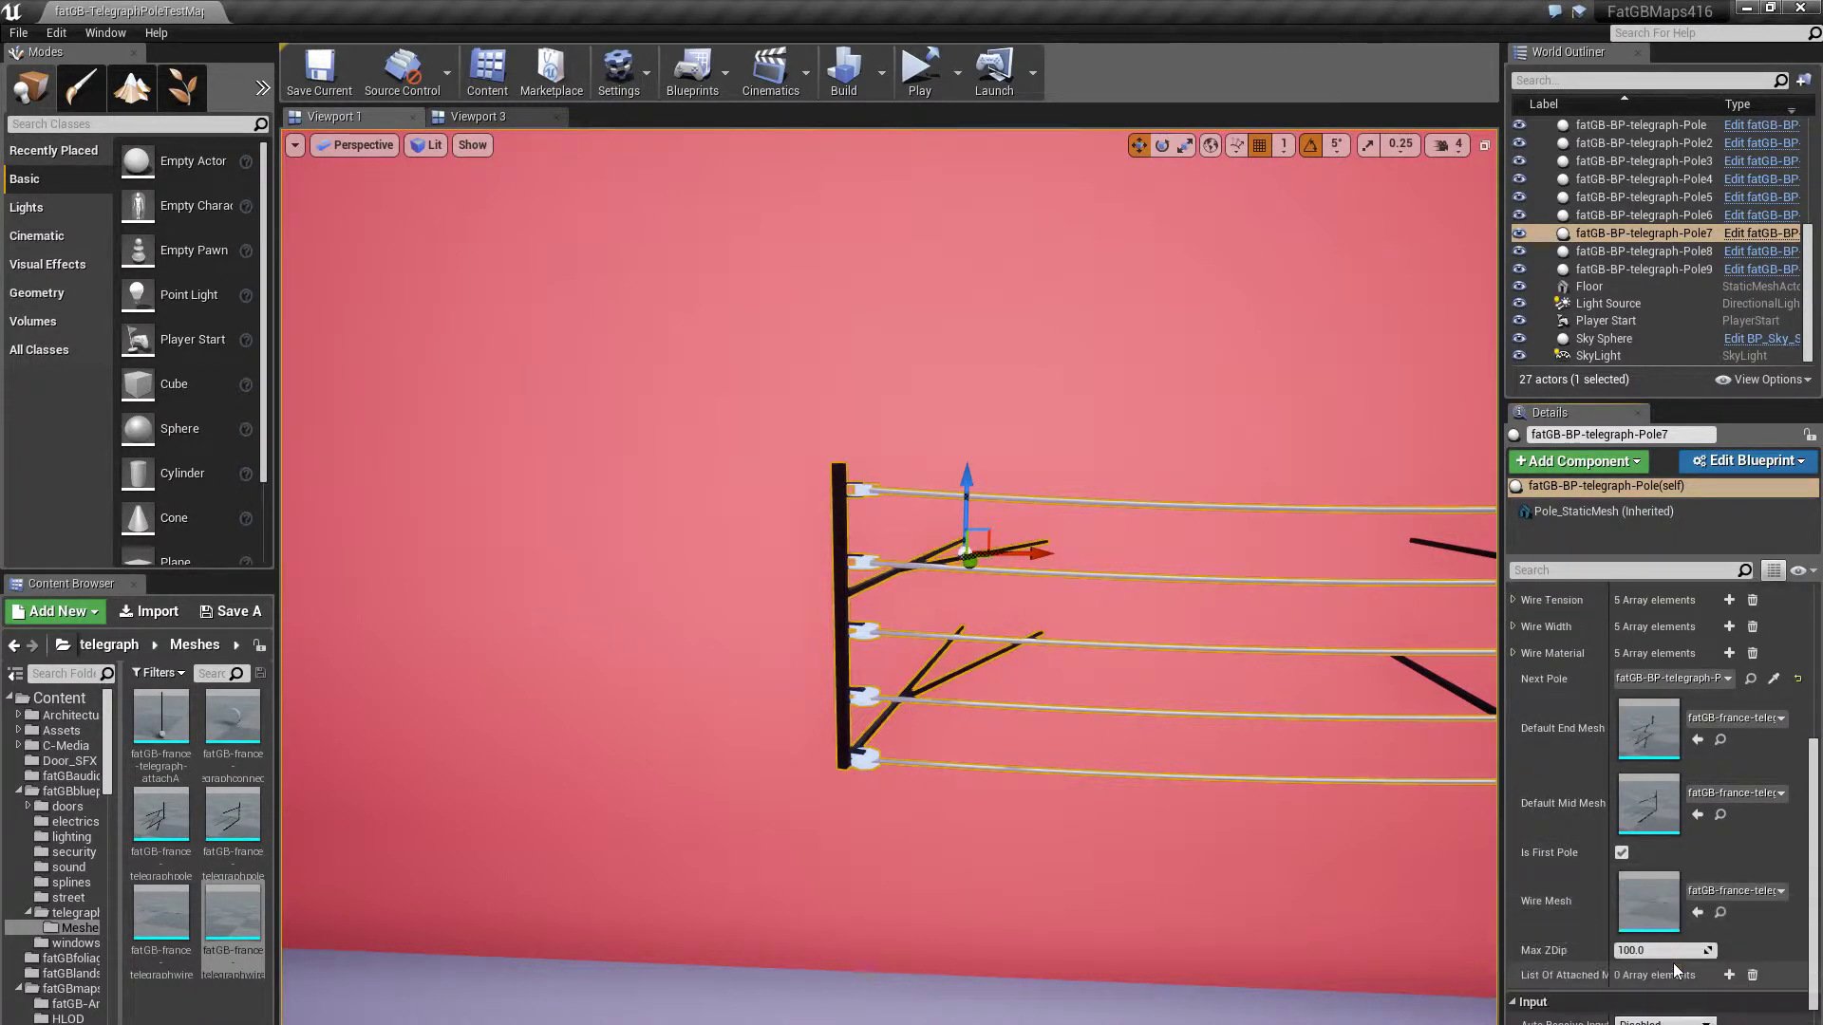
scroll(1654, 980, "down", 1)
left_click(1729, 945)
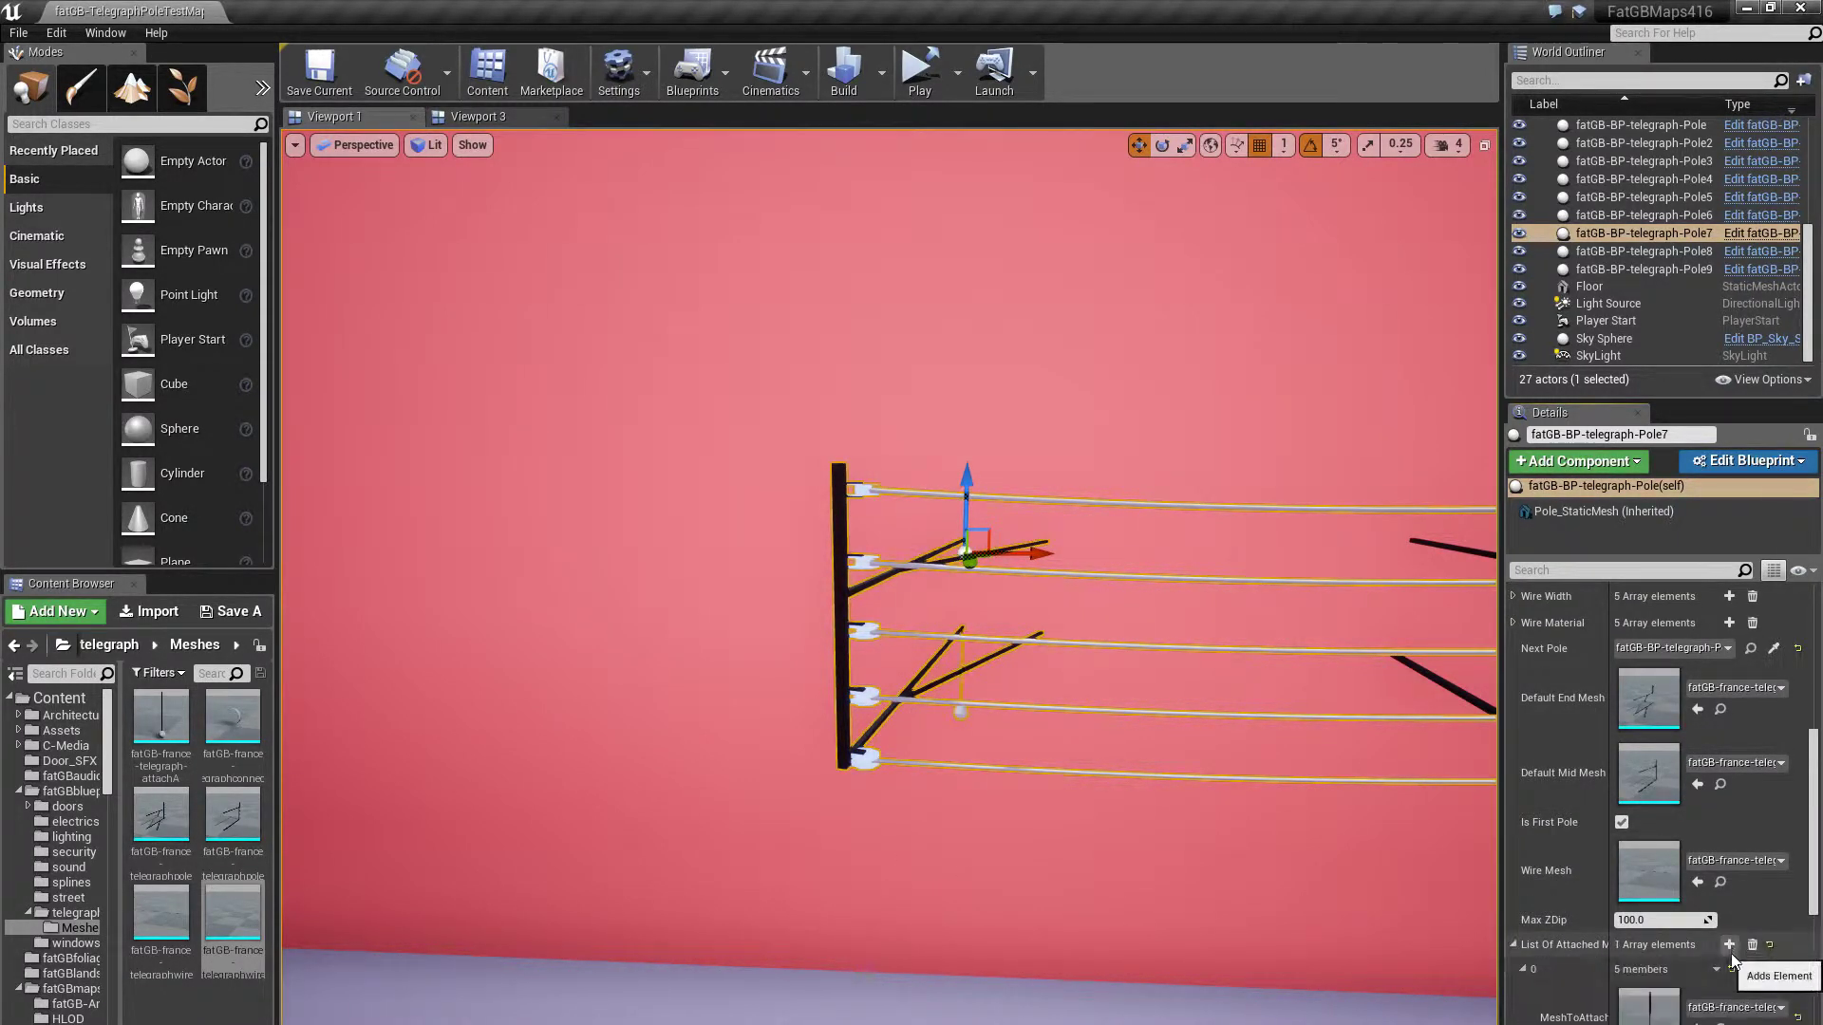
scroll(1709, 964, "down", 6)
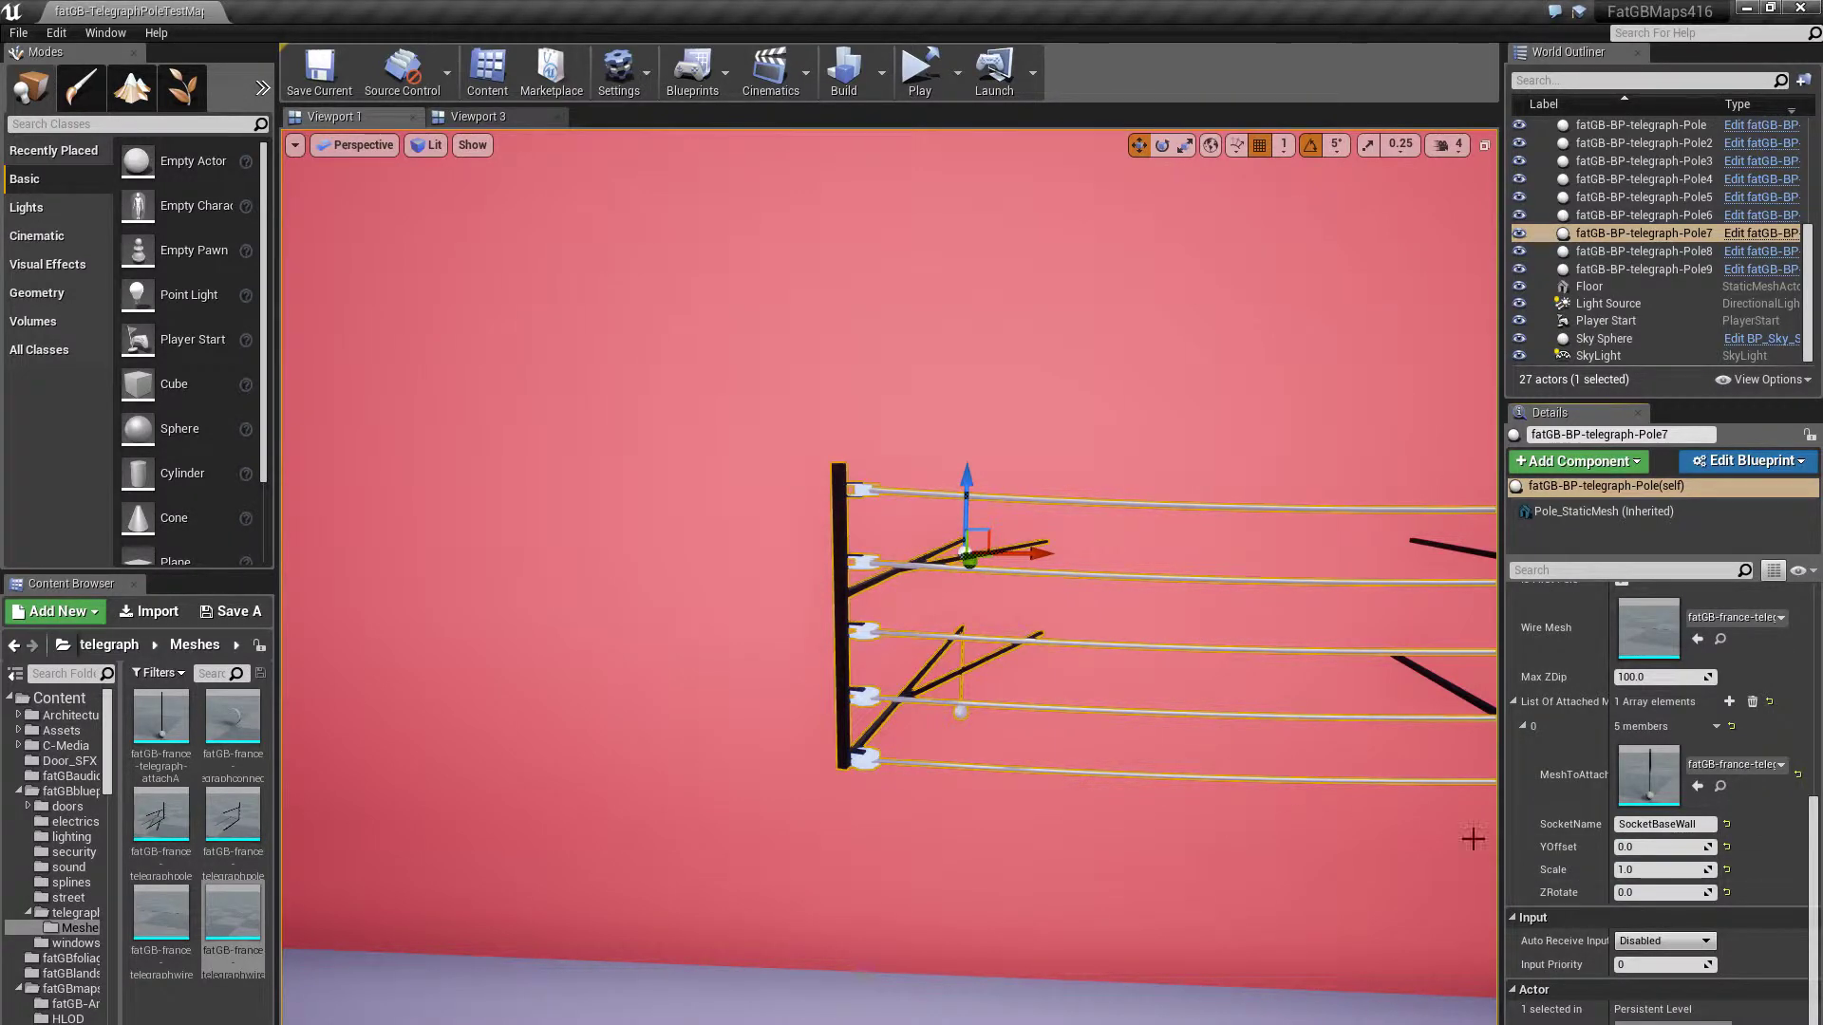
right_click_drag(1424, 826, 1491, 844)
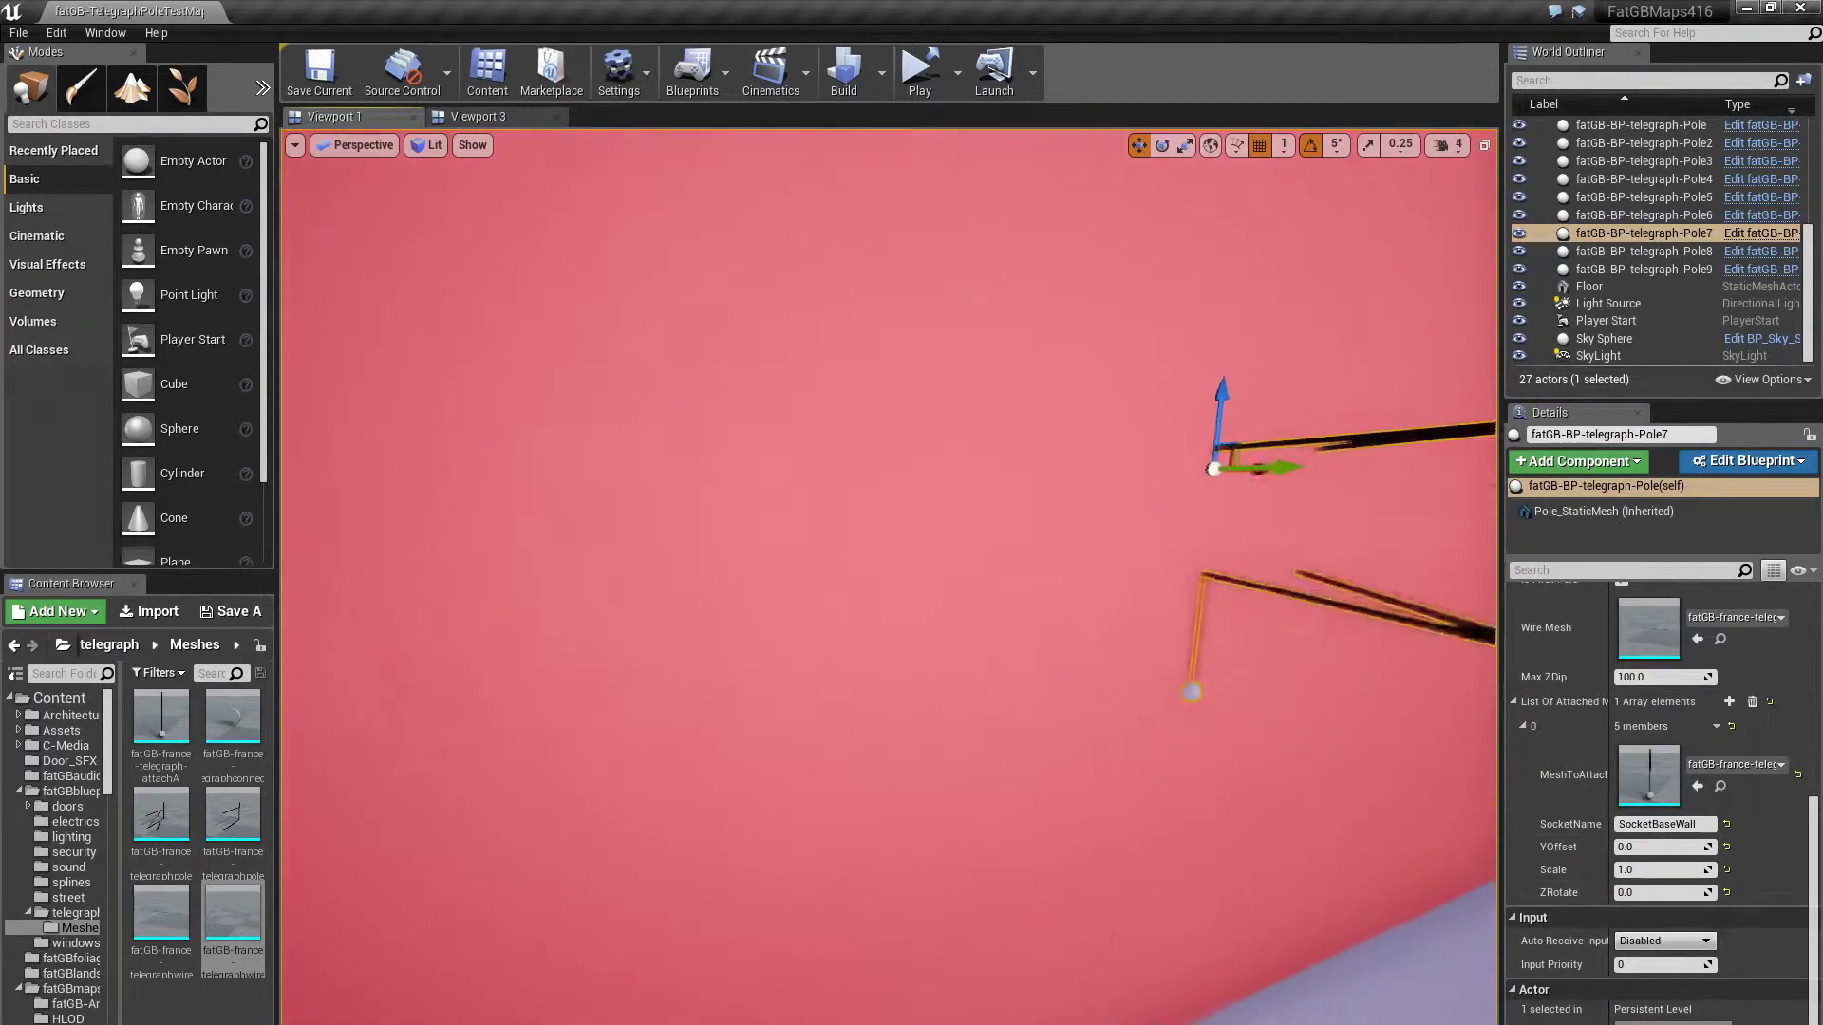
right_click_drag(1213, 532, 1255, 529)
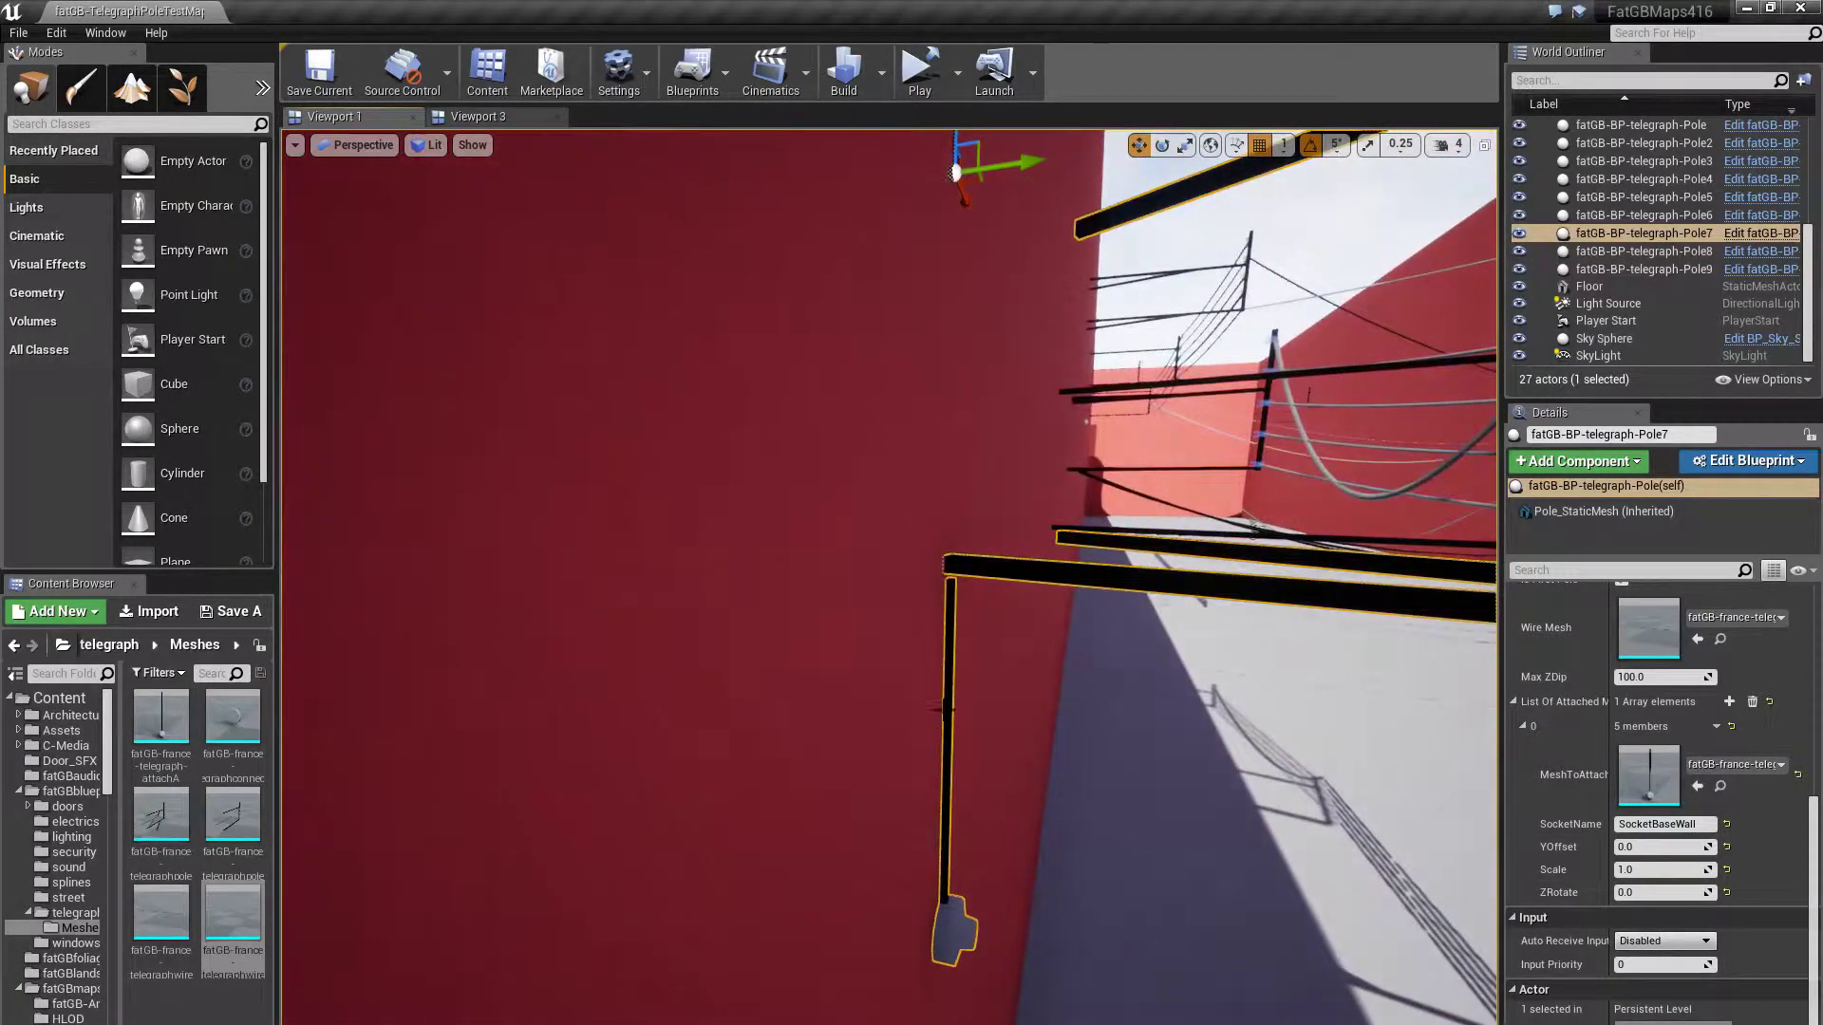
right_click_drag(984, 805, 1263, 721)
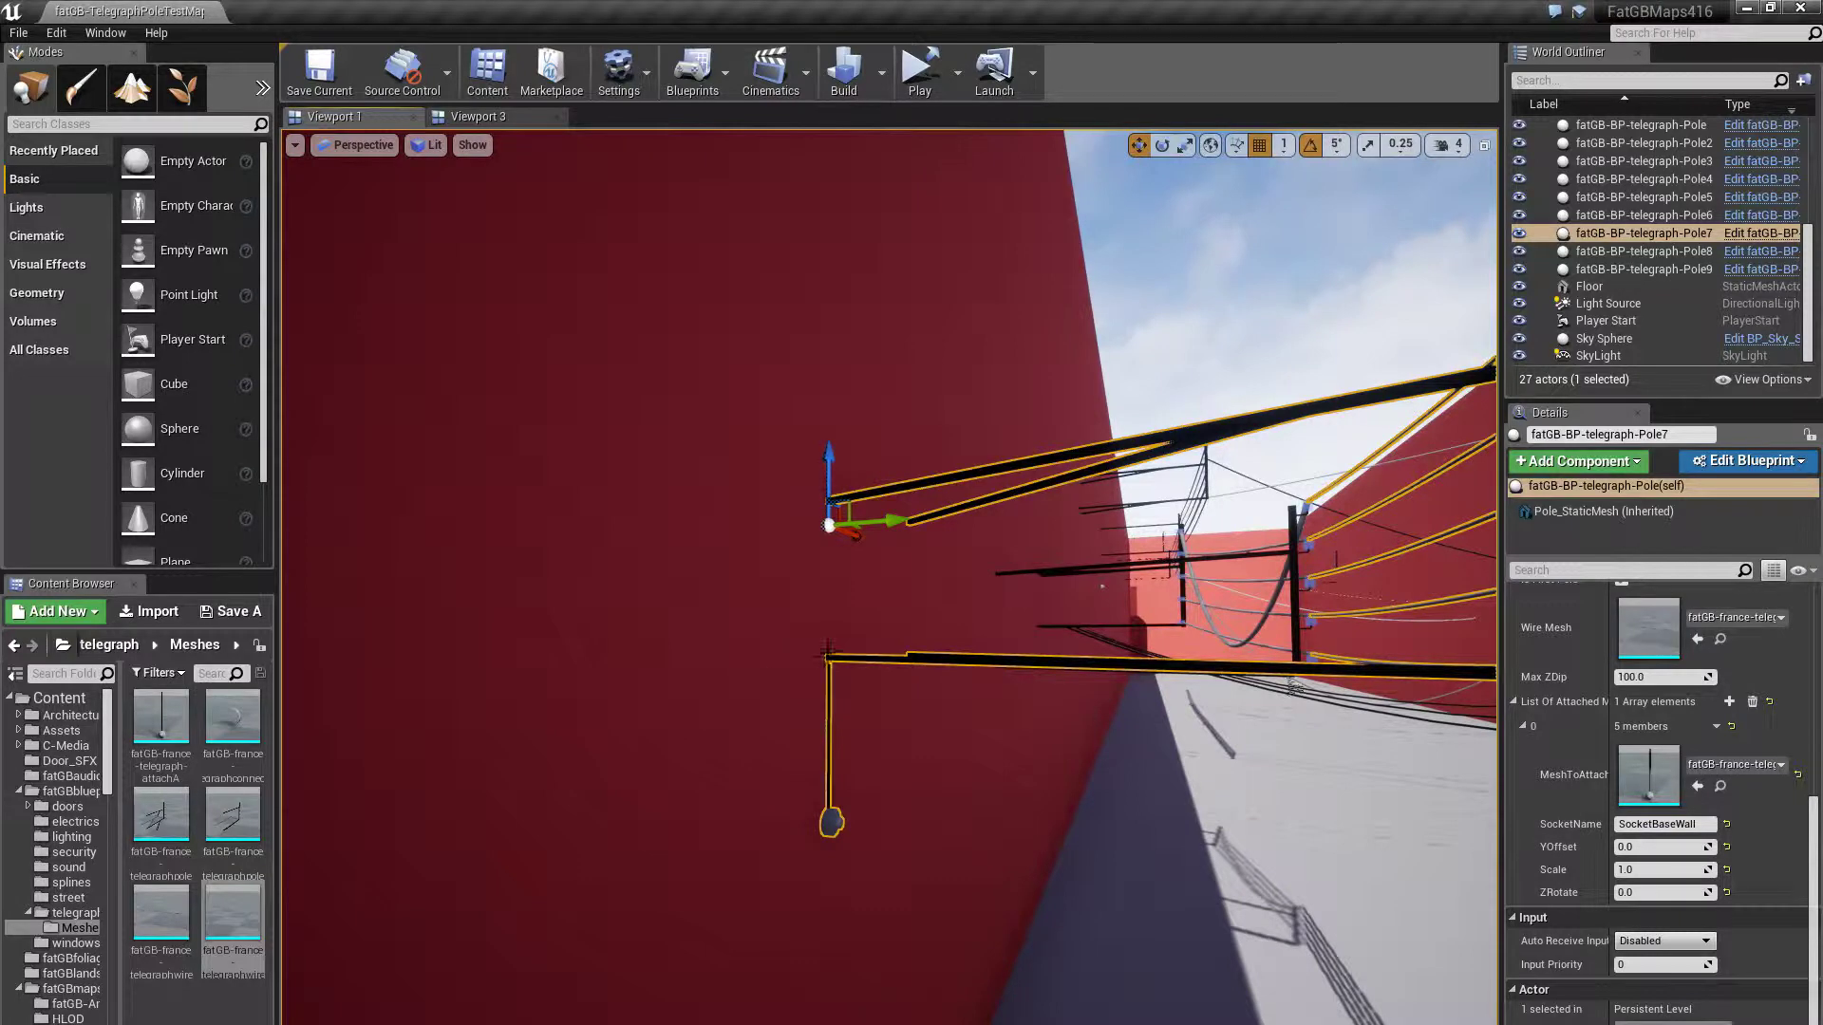
right_click_drag(1294, 842, 1117, 778)
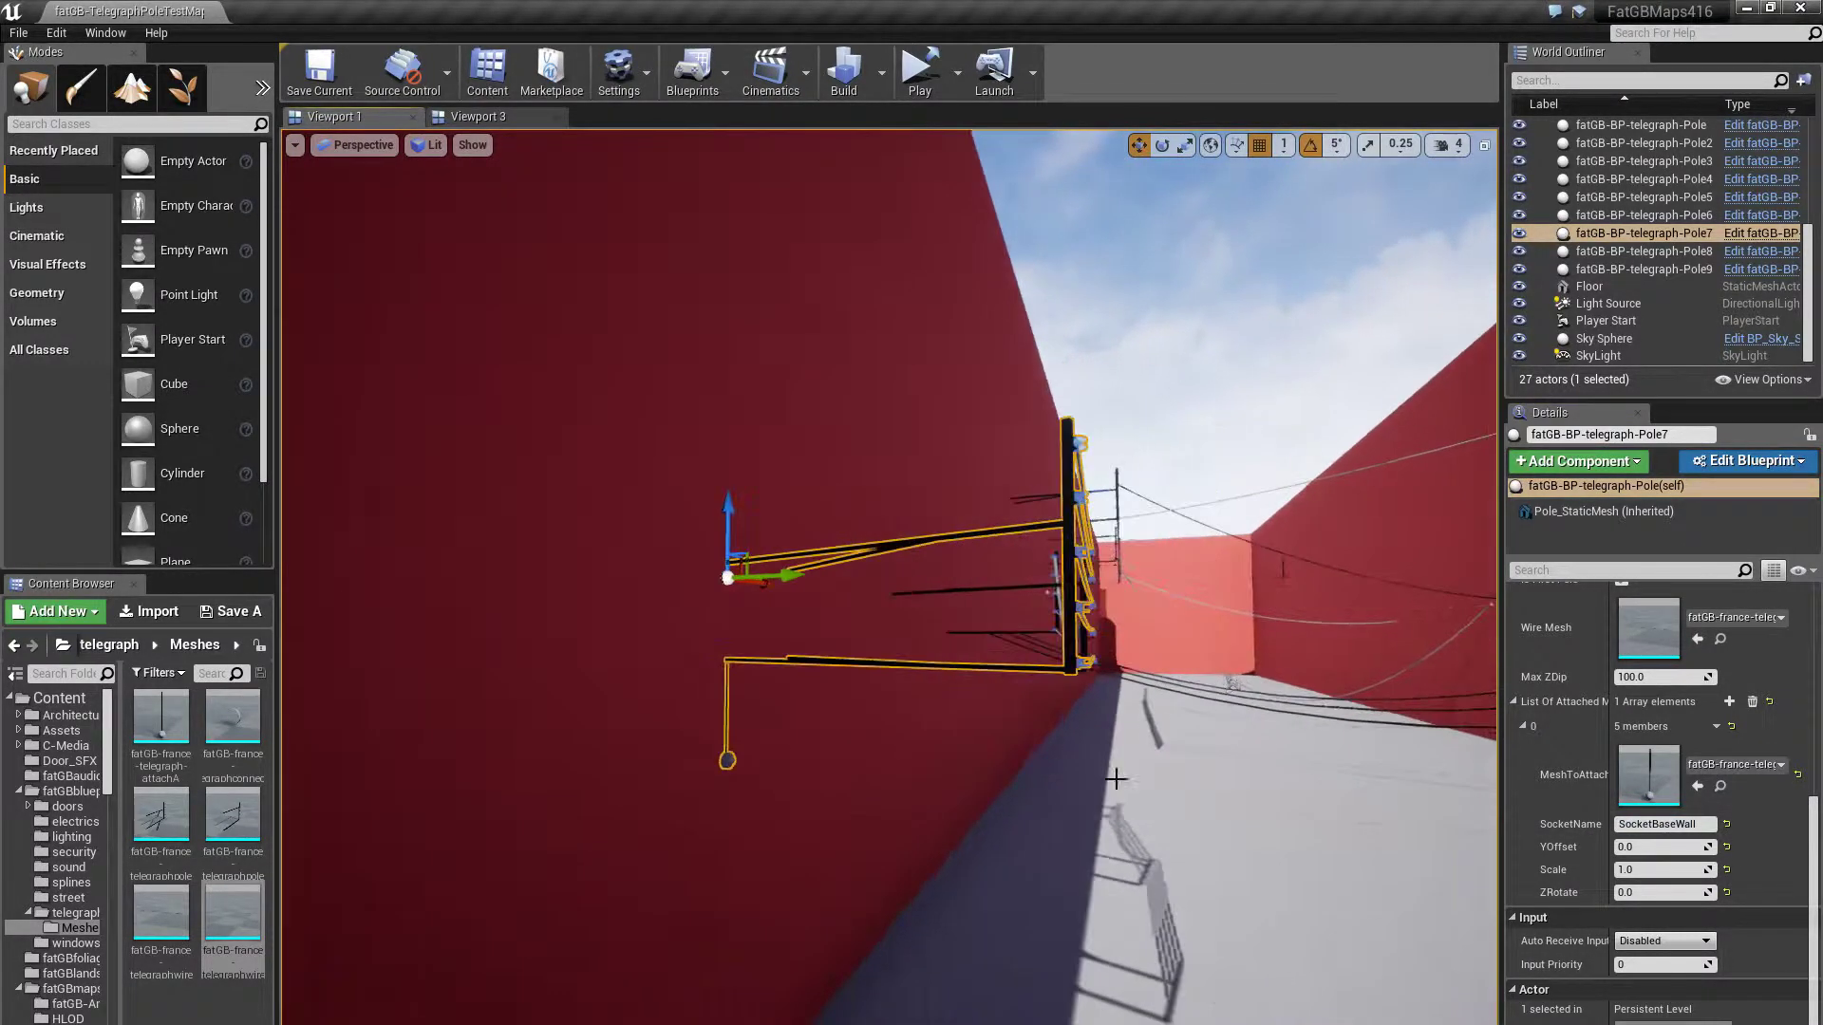
Try SocketE as the attachment's SocketName and restore it to SocketBaseWall
left_click(1676, 824)
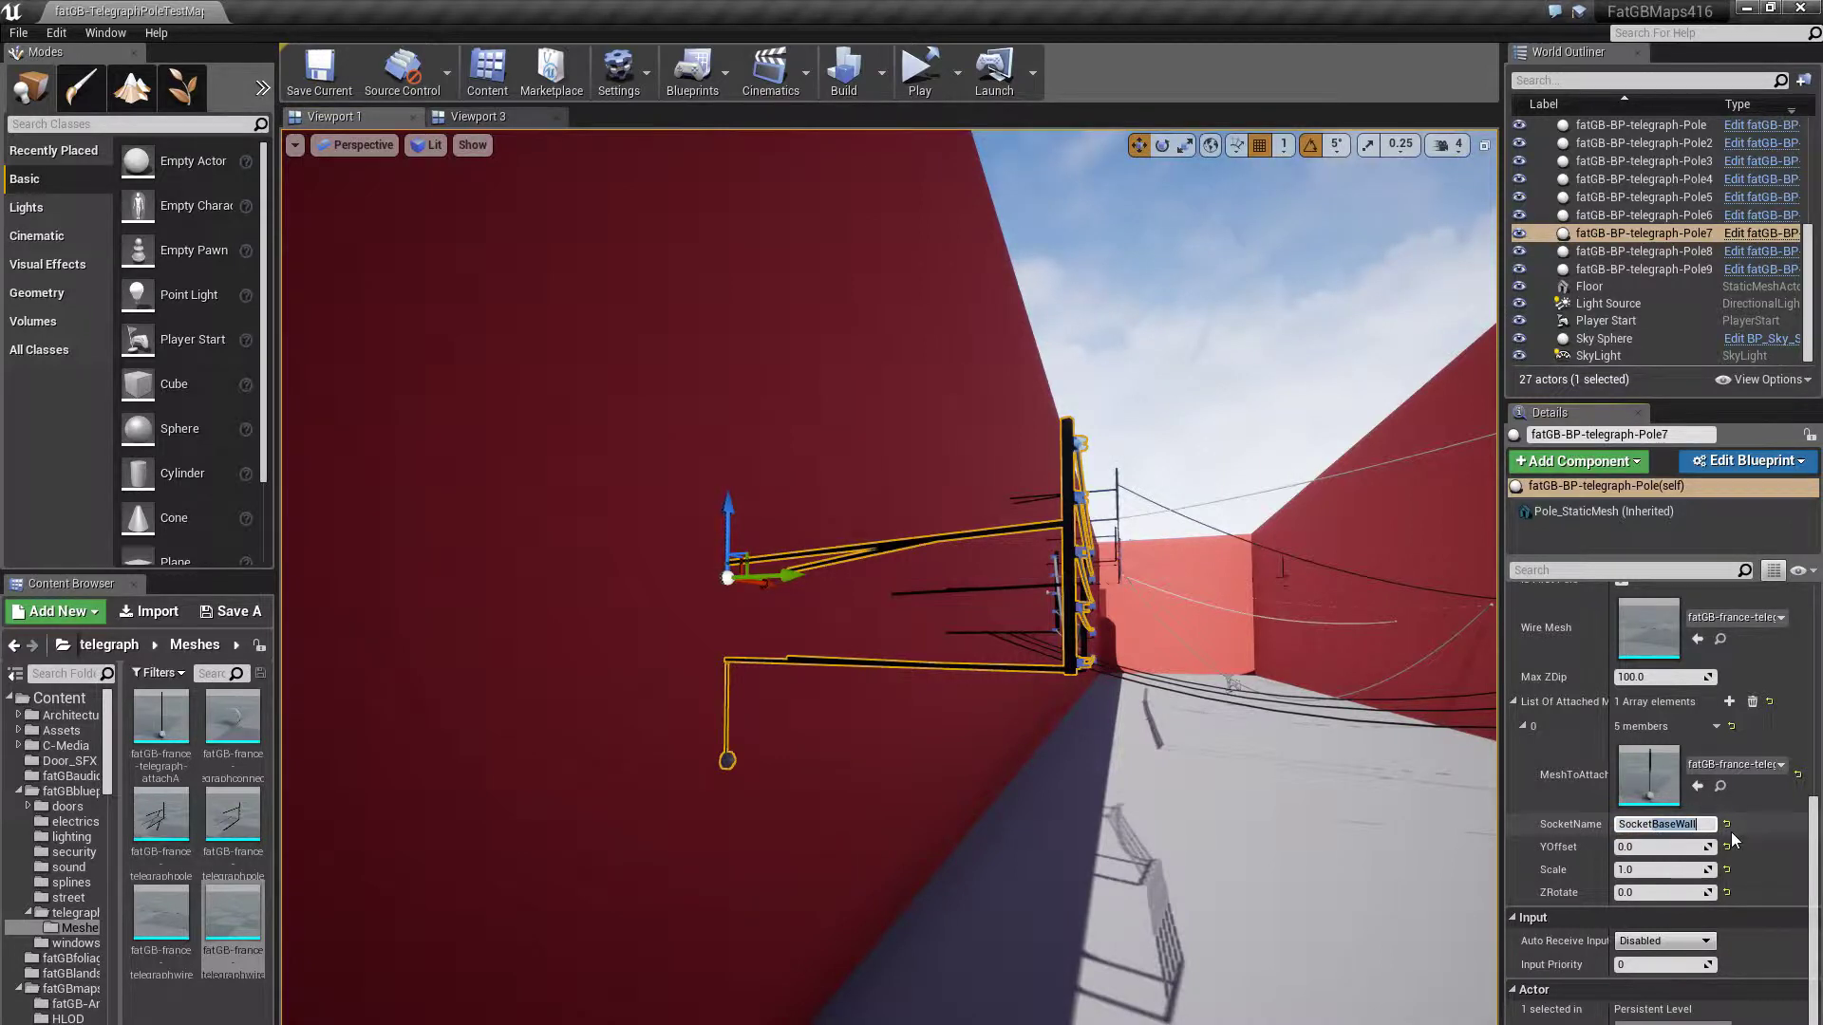
type("E")
key("Return")
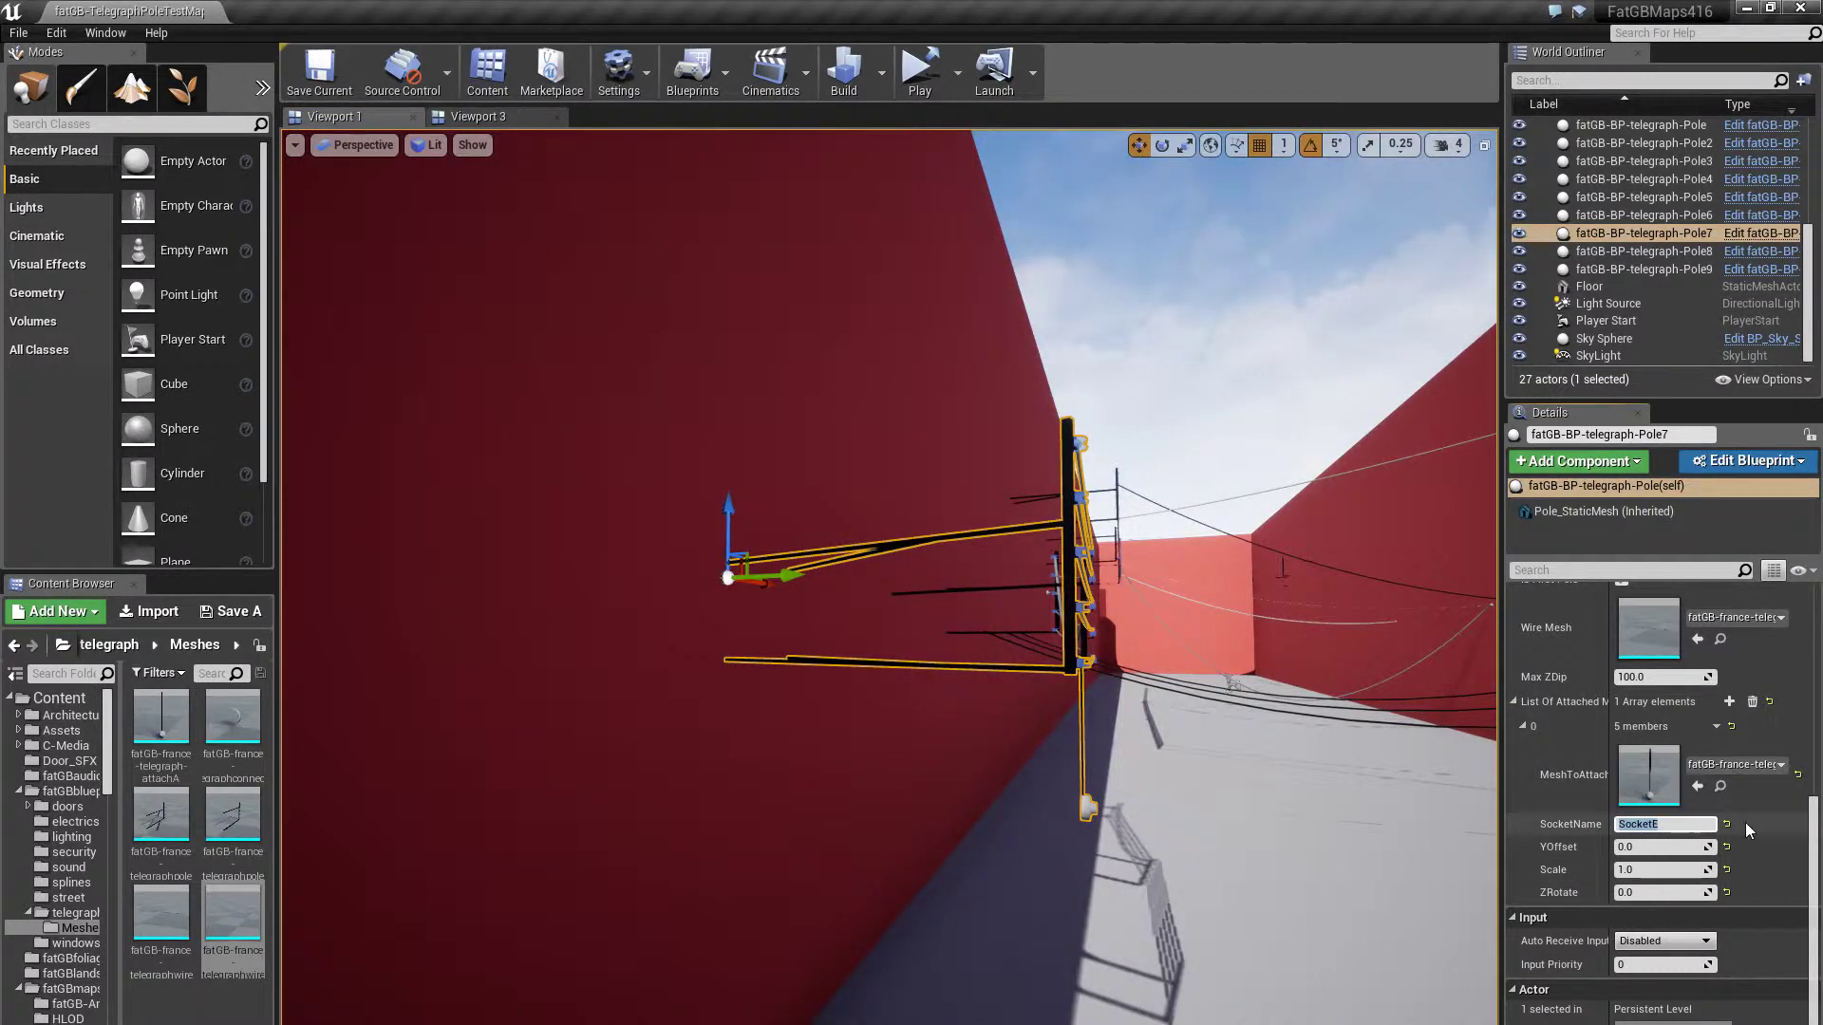
key("BackSpace")
key("Return")
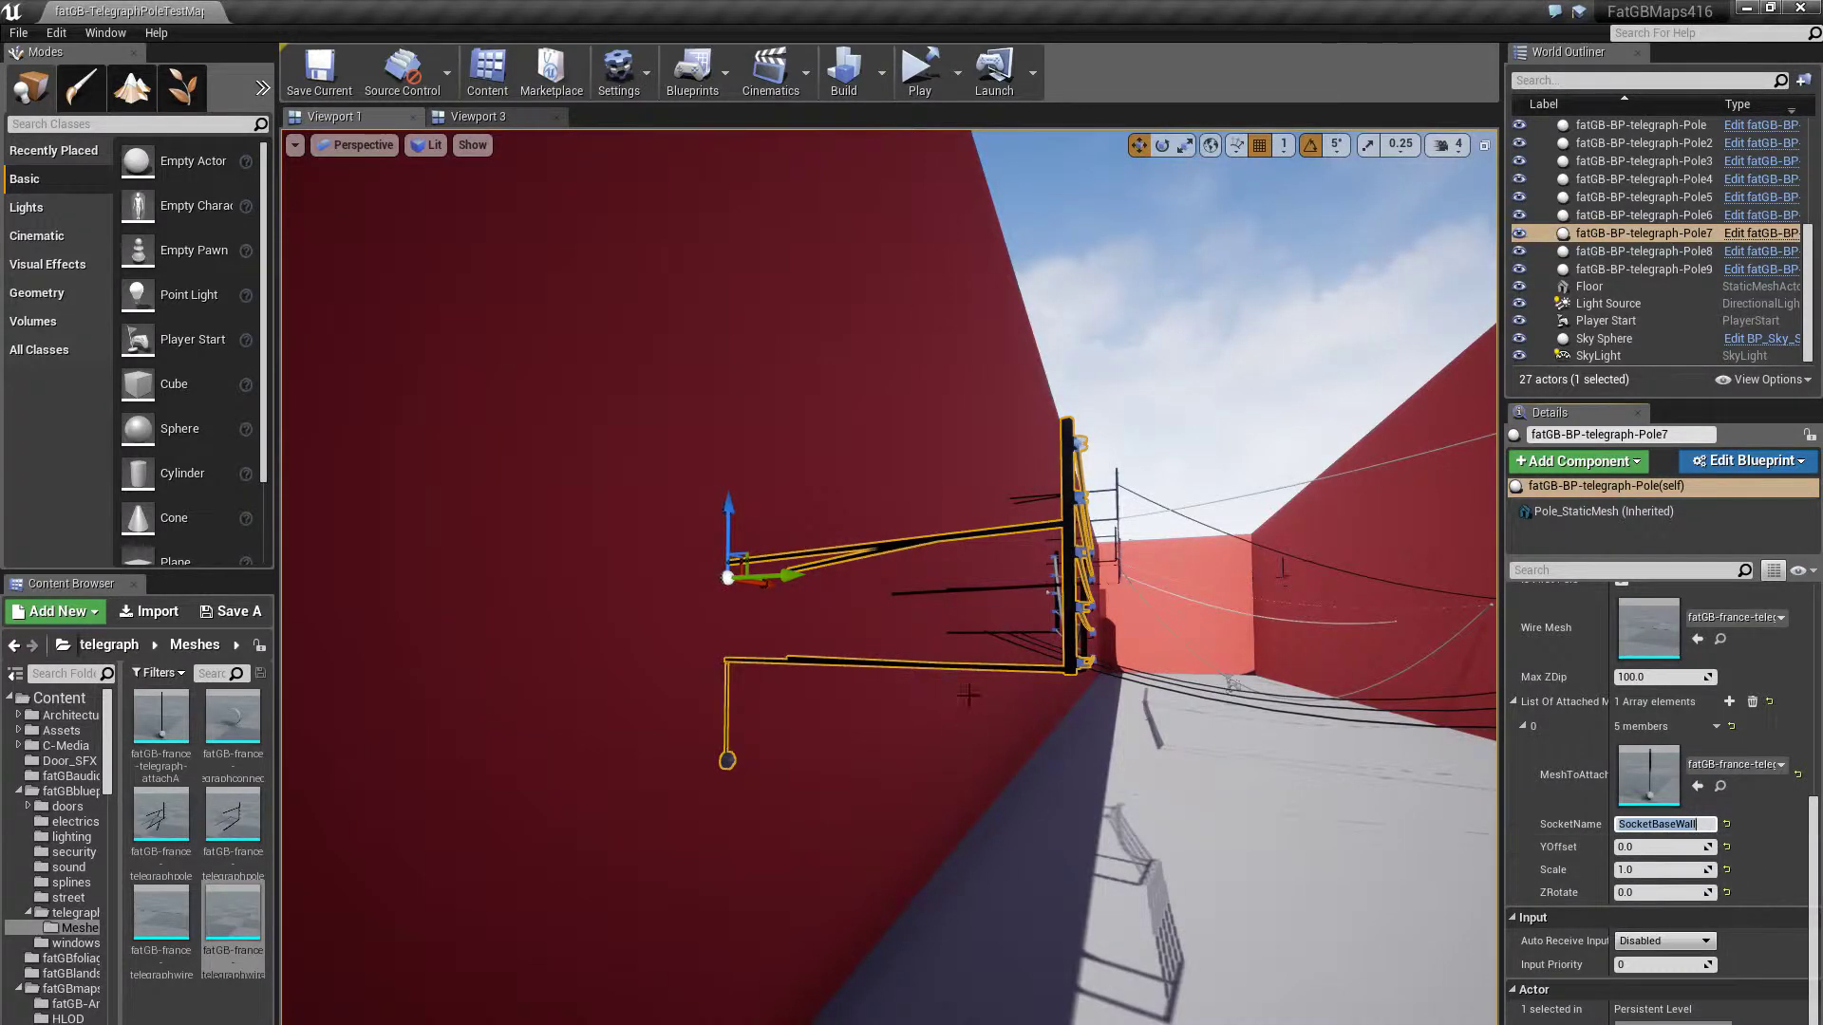
Push the left pole further into the wall and set its attachment's YOffset to about 54.35
left_click_drag(784, 581, 690, 576)
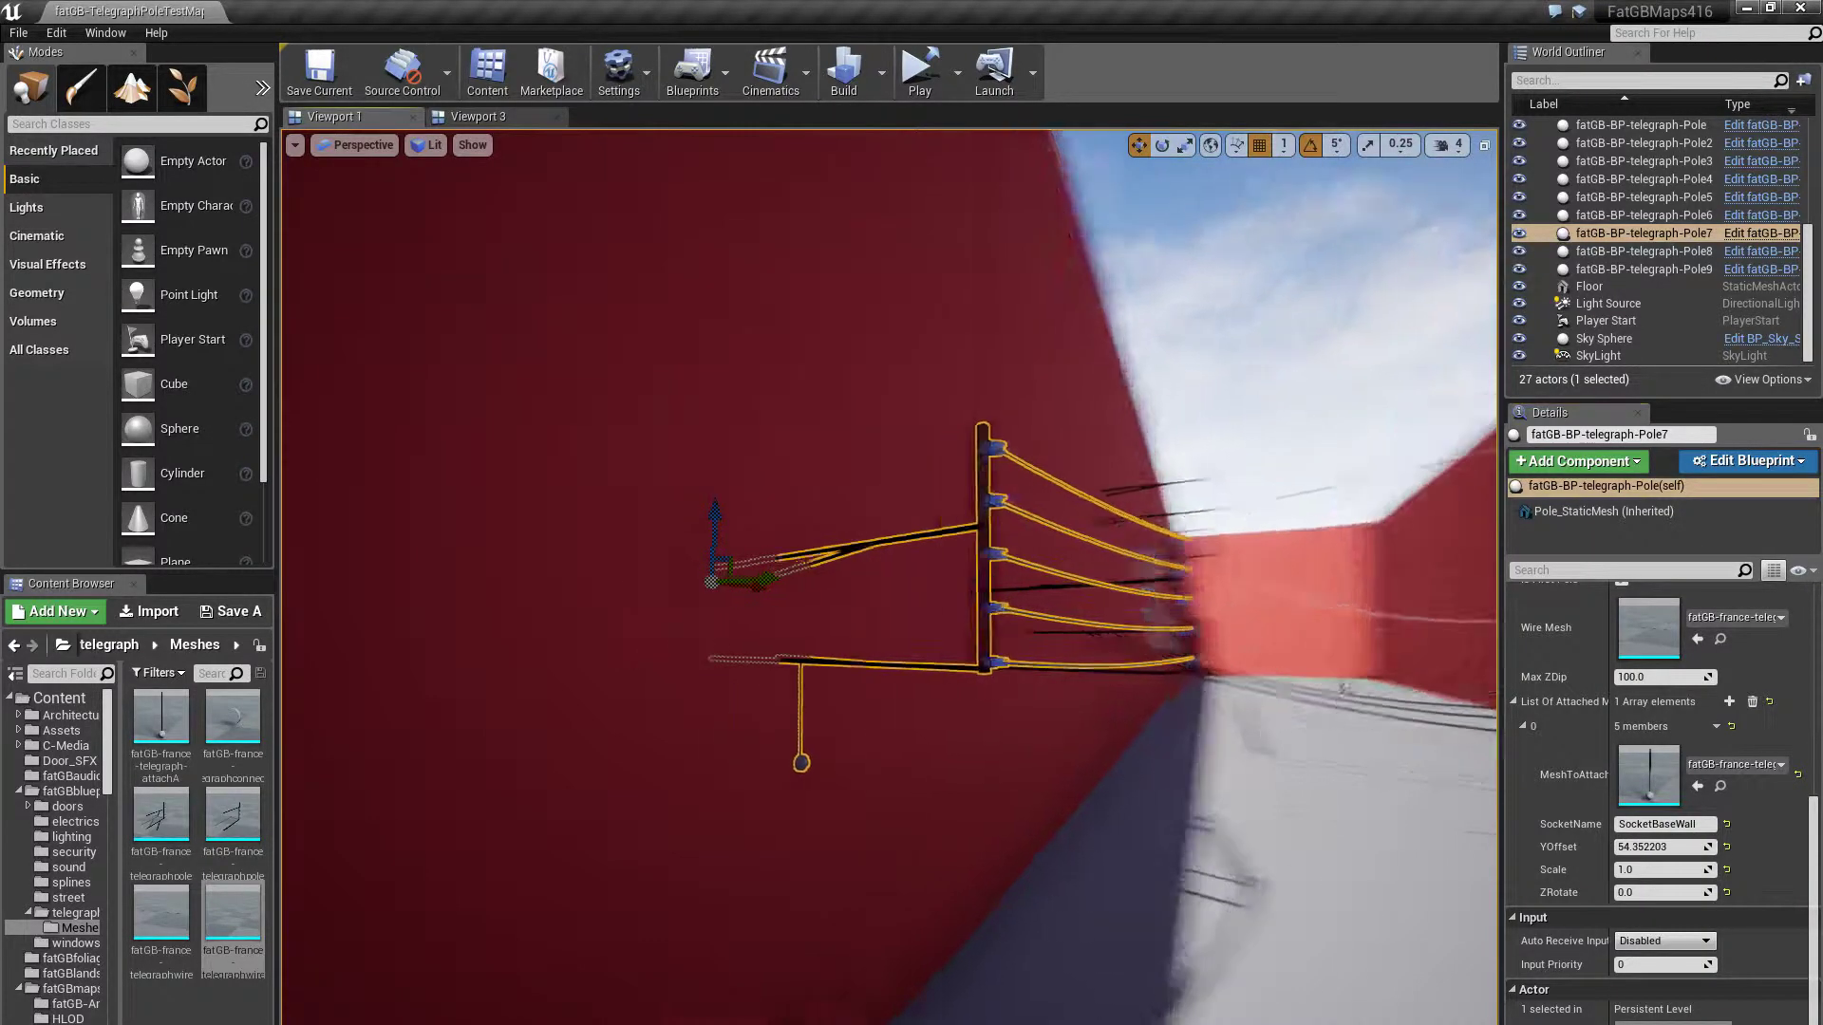
right_click_drag(889, 577, 639, 546)
right_click_drag(948, 797, 1073, 845)
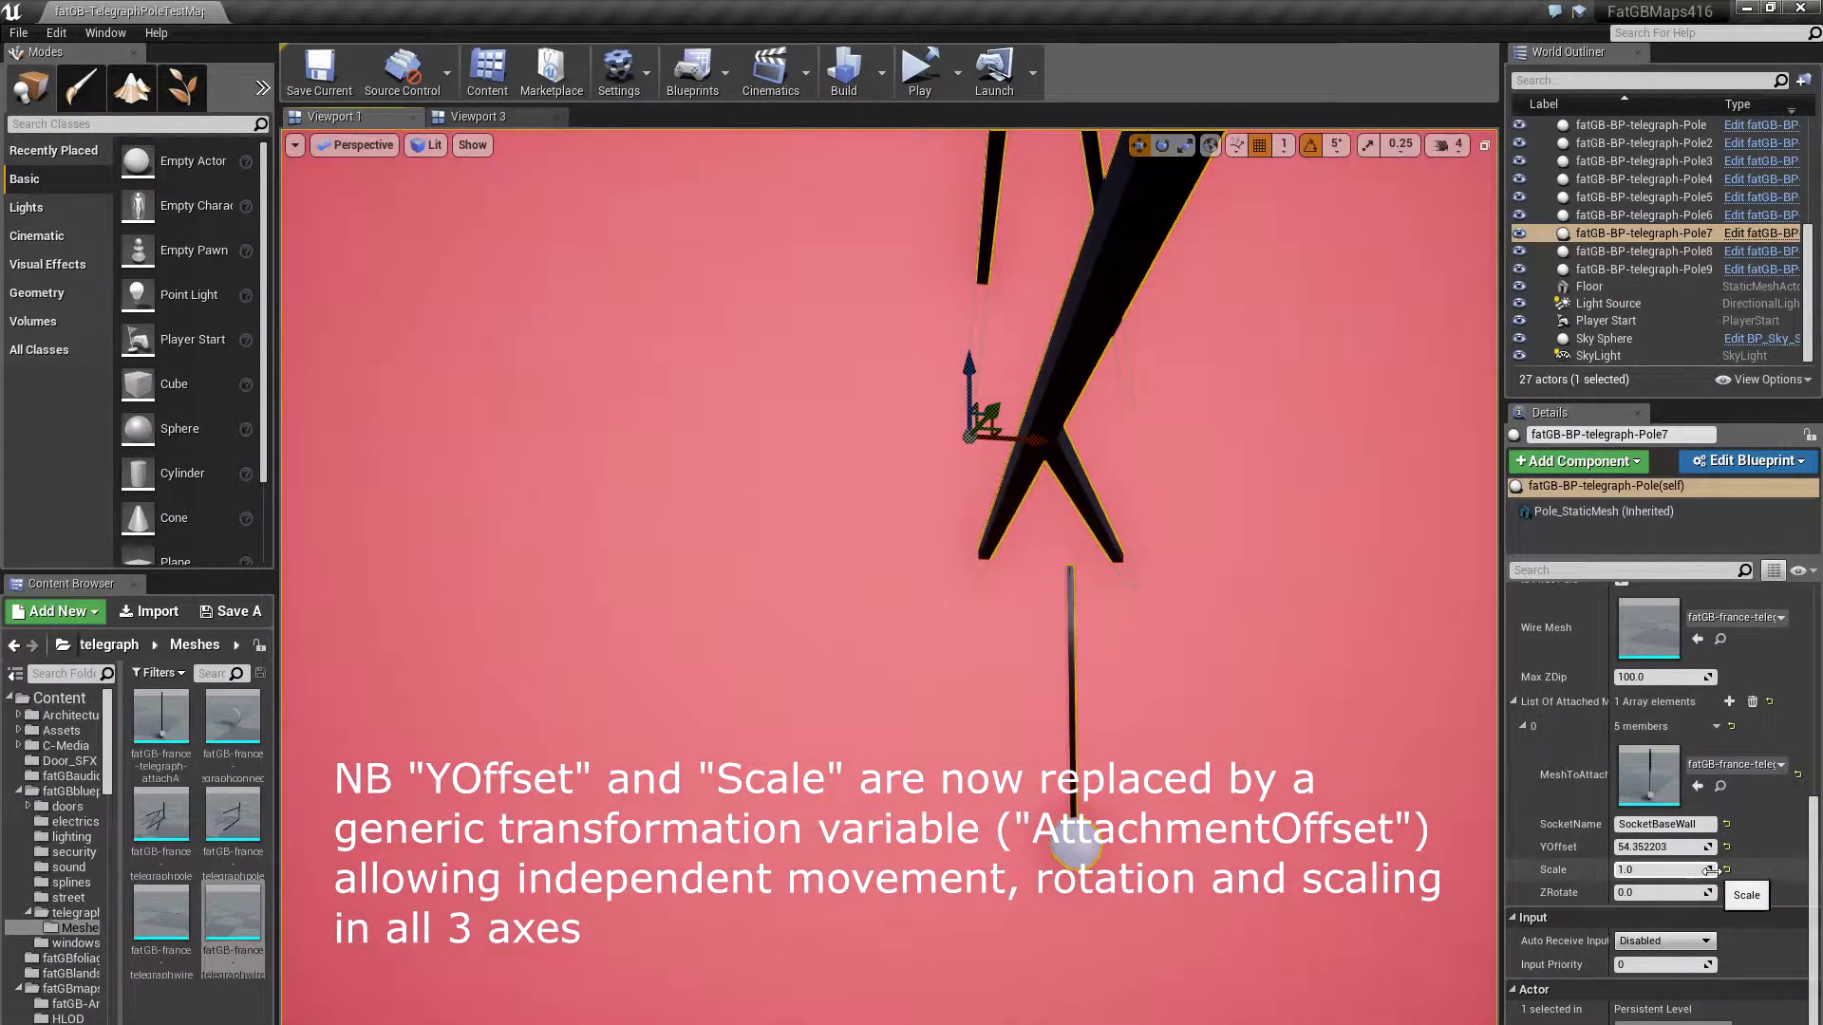
Set the attachment's Scale to about 1.278, try ZRotate values of 90 and 270, and return ZRotate to 0
left_click_drag(1711, 871, 1721, 871)
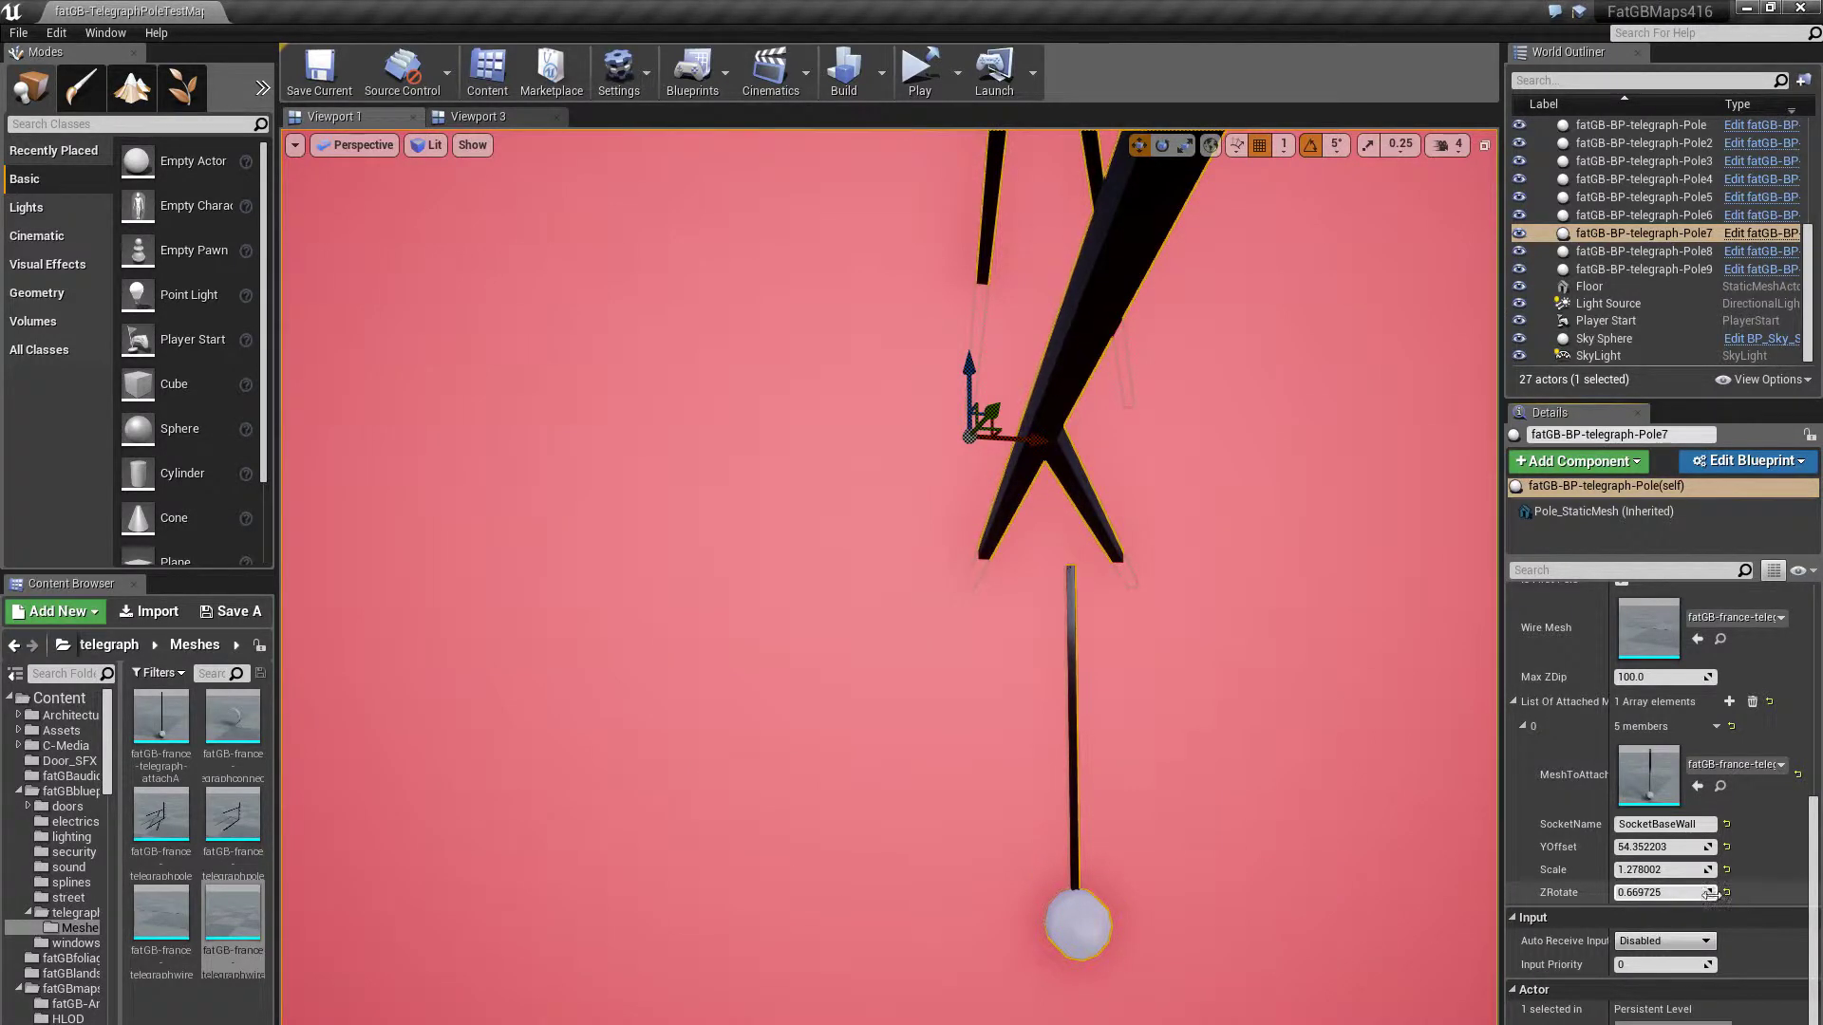
left_click(1671, 897)
type("90")
key("Return")
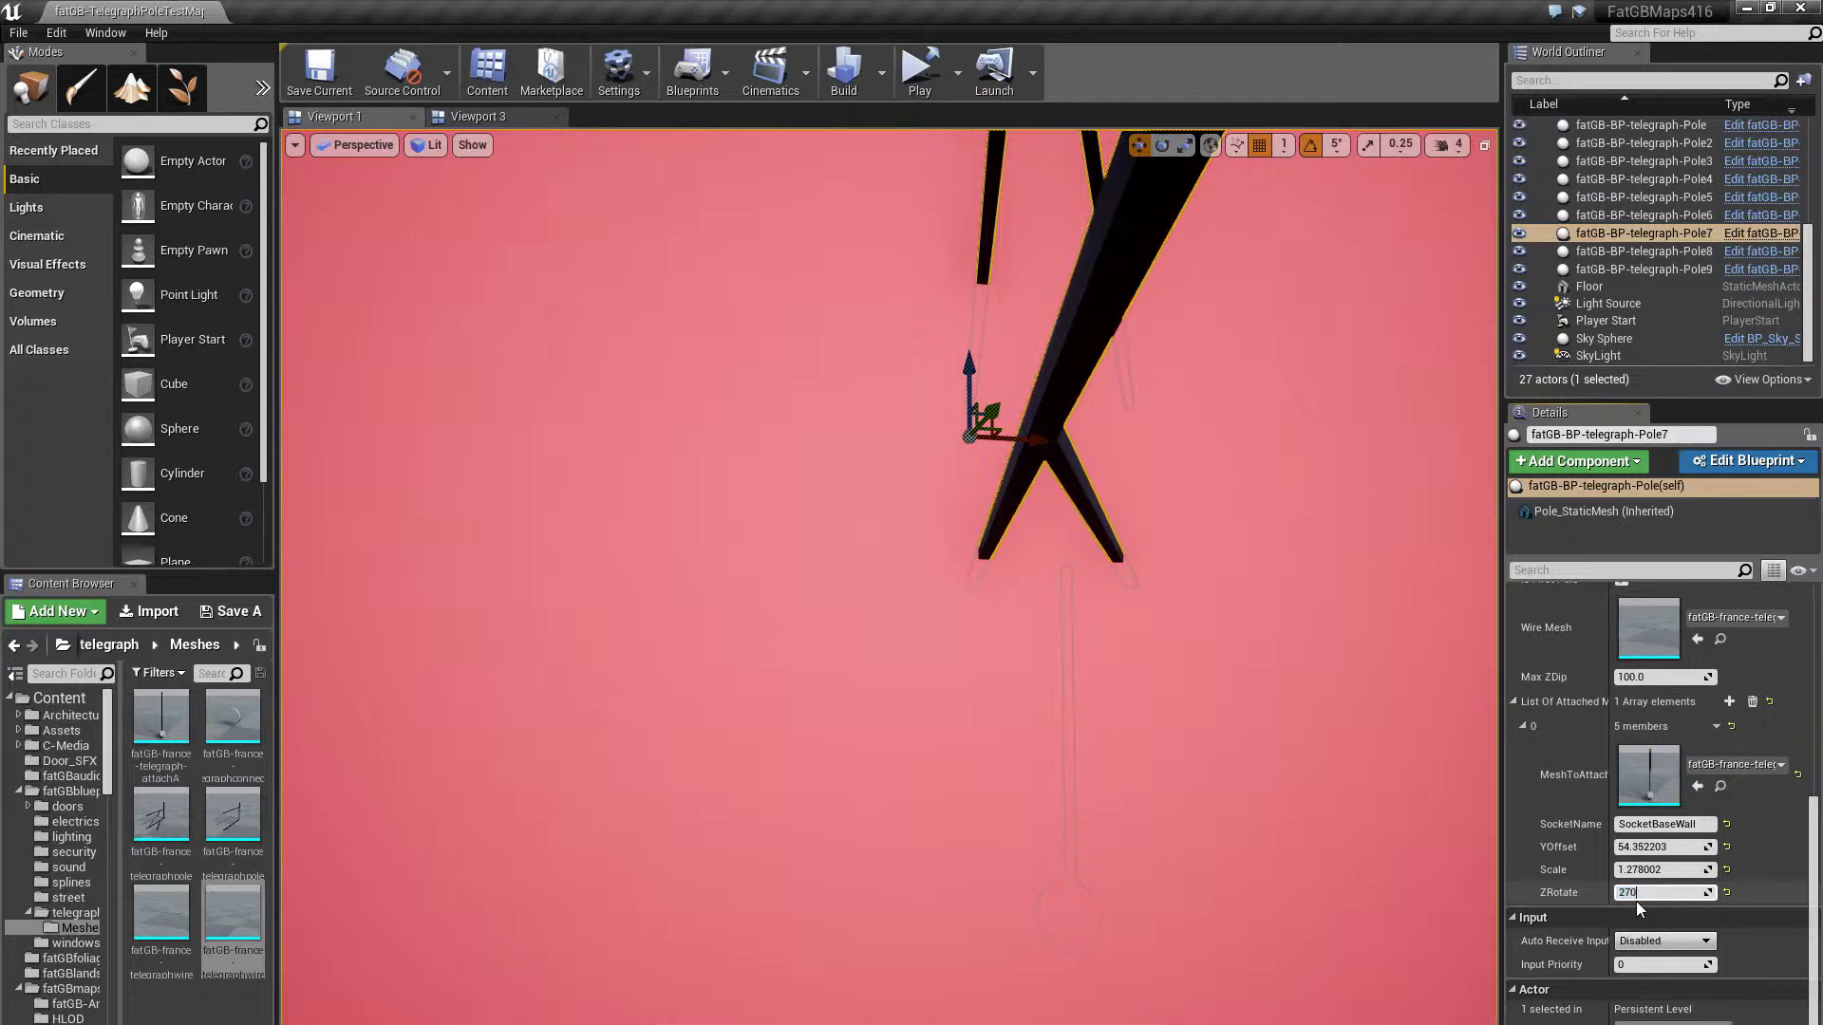
type("0")
key("Return")
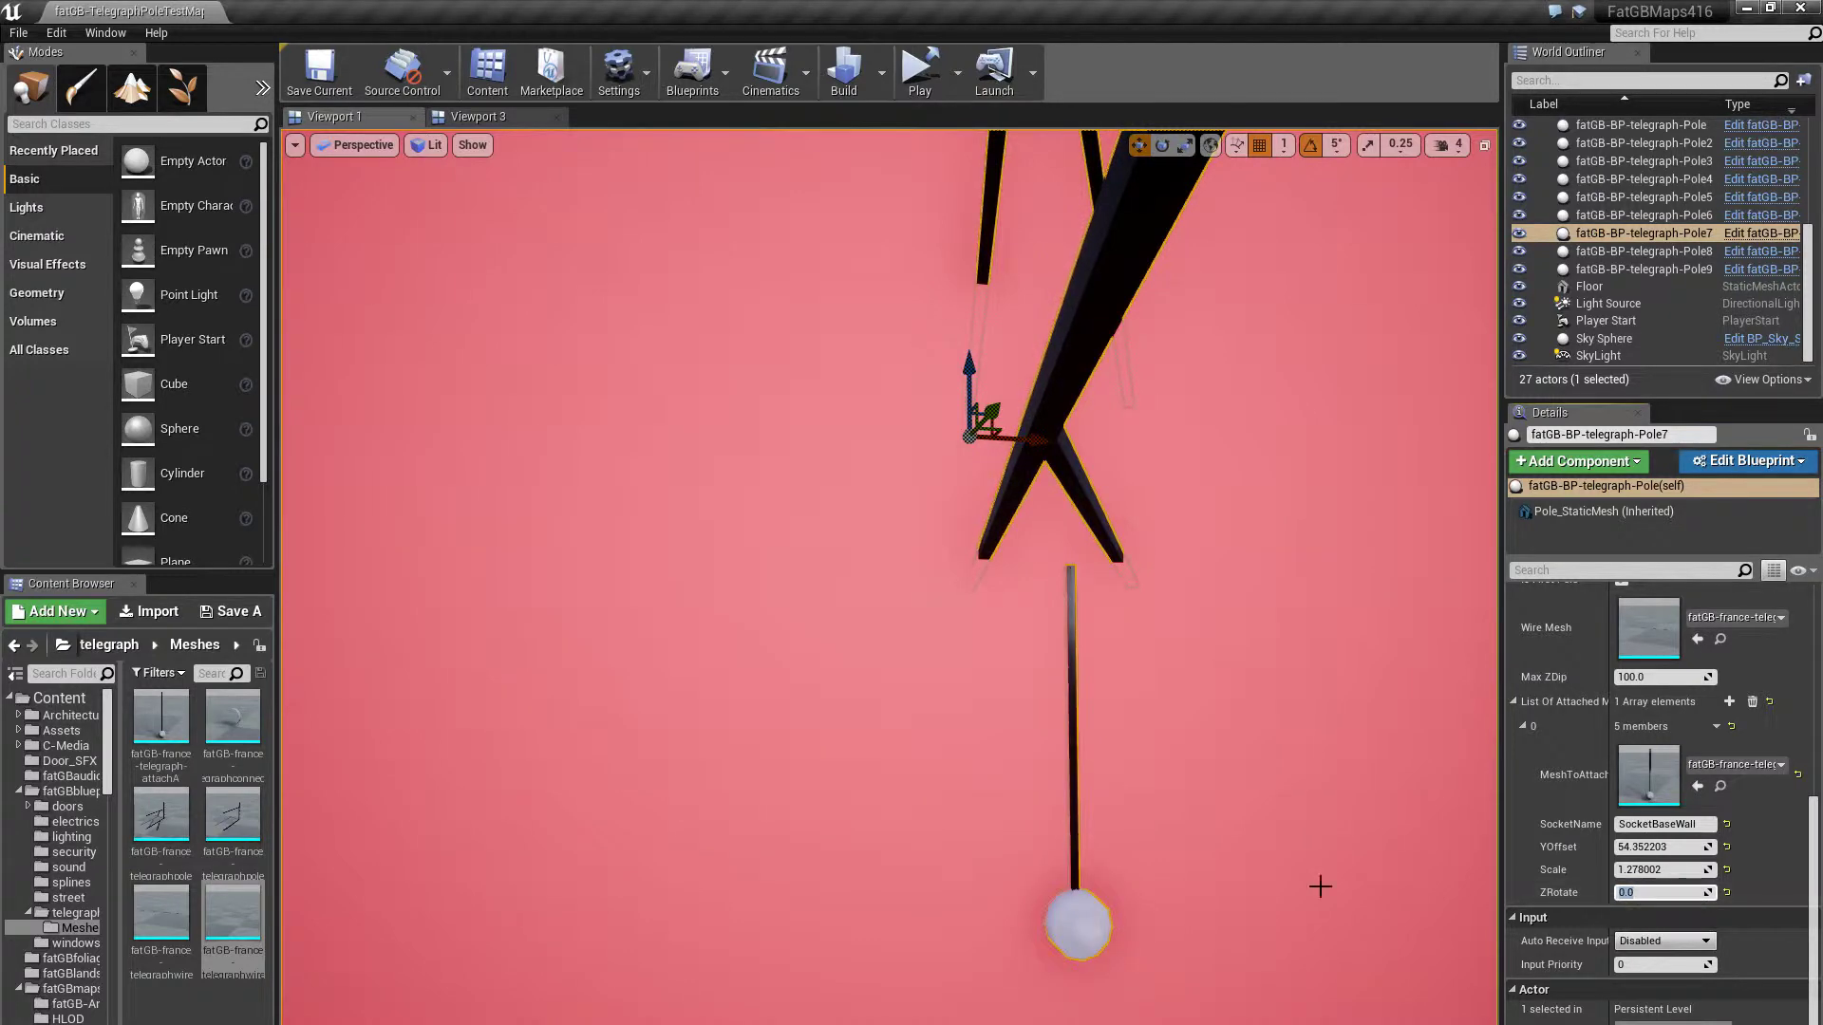
Place a telegraph Connector blueprint from the telegraph folder on the right-hand wall at about X -1903, Y 460, Z 152
right_click_drag(871, 804, 1110, 760)
left_click_drag(1307, 786, 1147, 813)
left_click(56, 914)
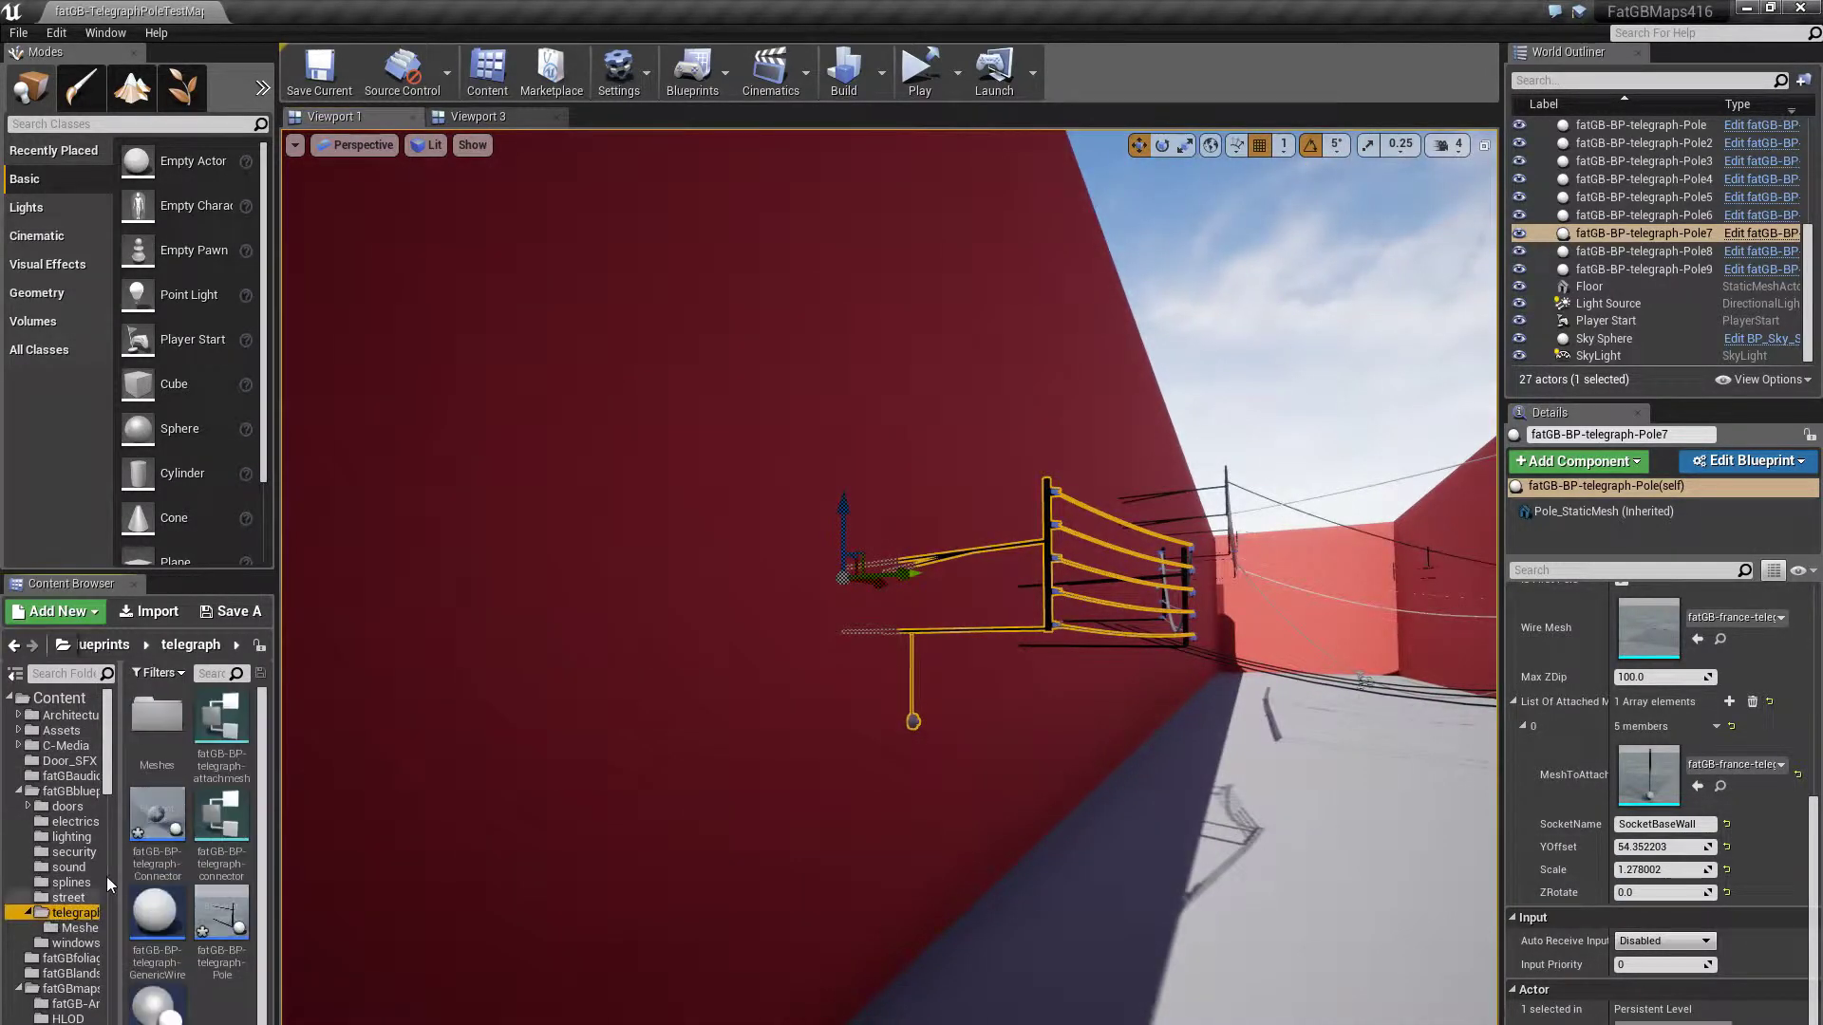
left_click_drag(892, 760, 1077, 802)
left_click_drag(146, 834, 840, 829)
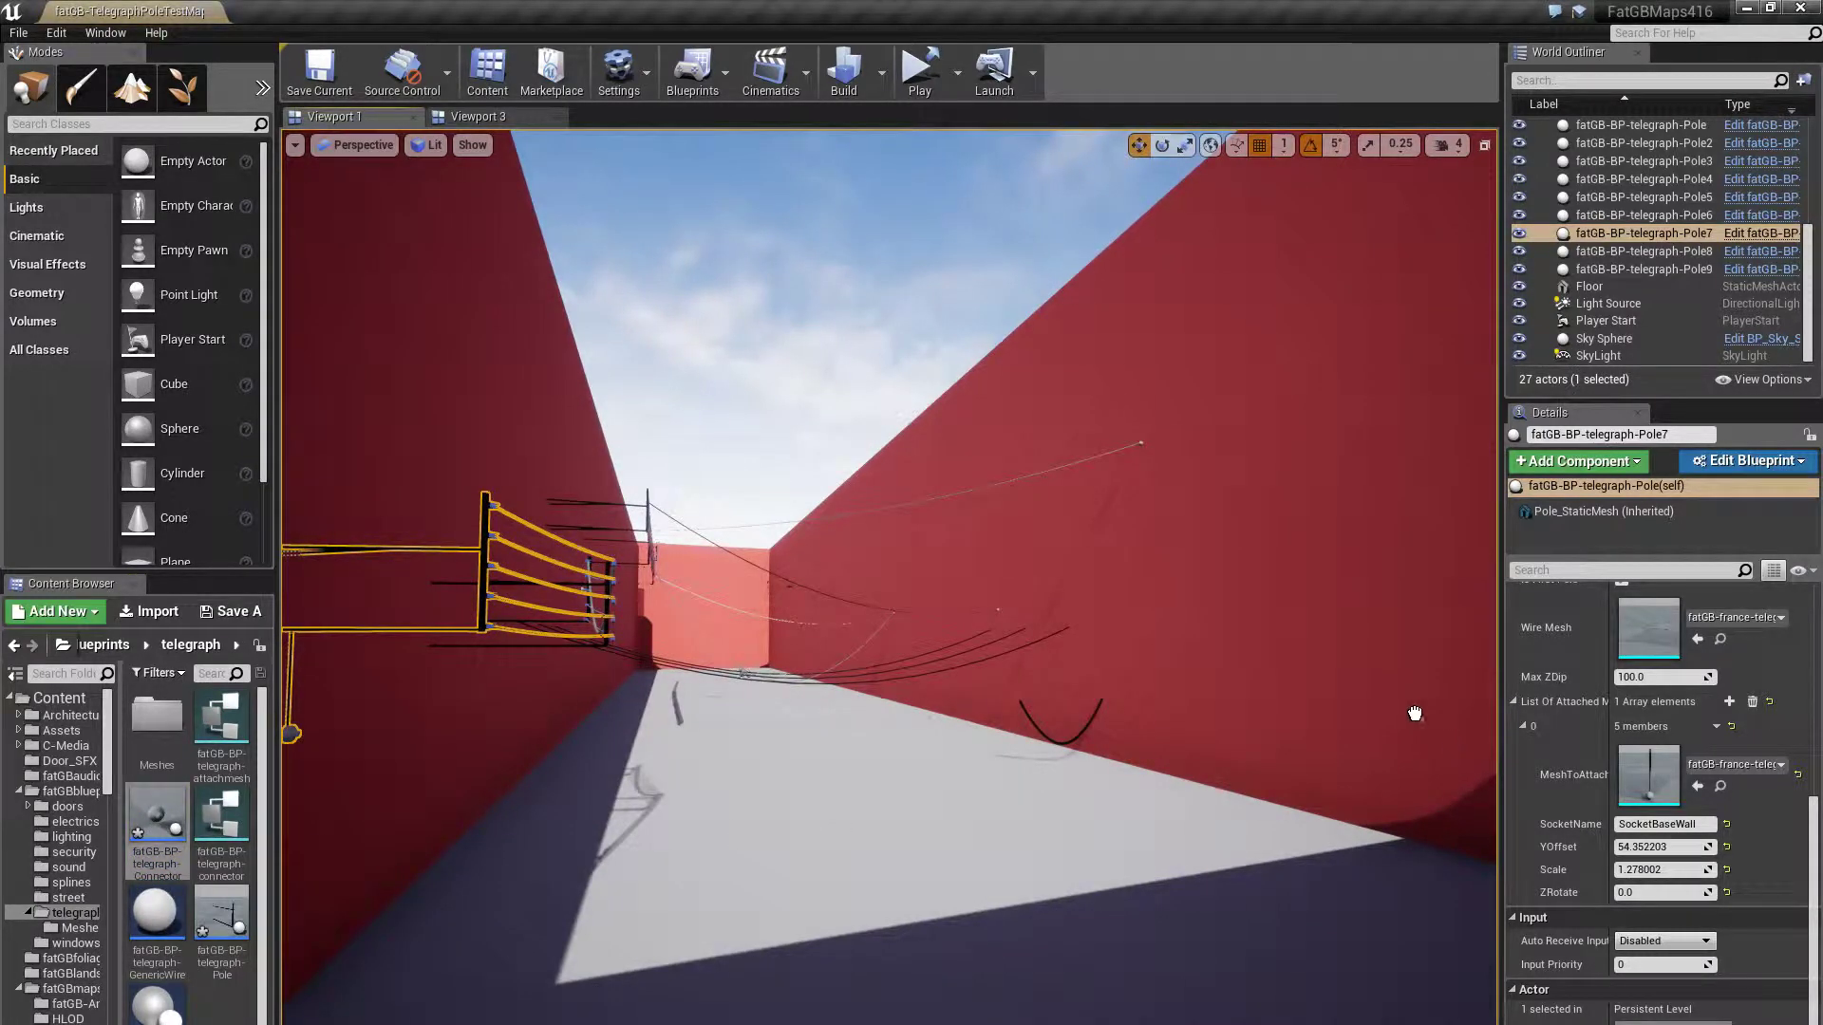
left_click_drag(1414, 713, 1415, 745)
right_click_drag(1159, 833, 1082, 853)
left_click(1147, 902)
left_click(1134, 861)
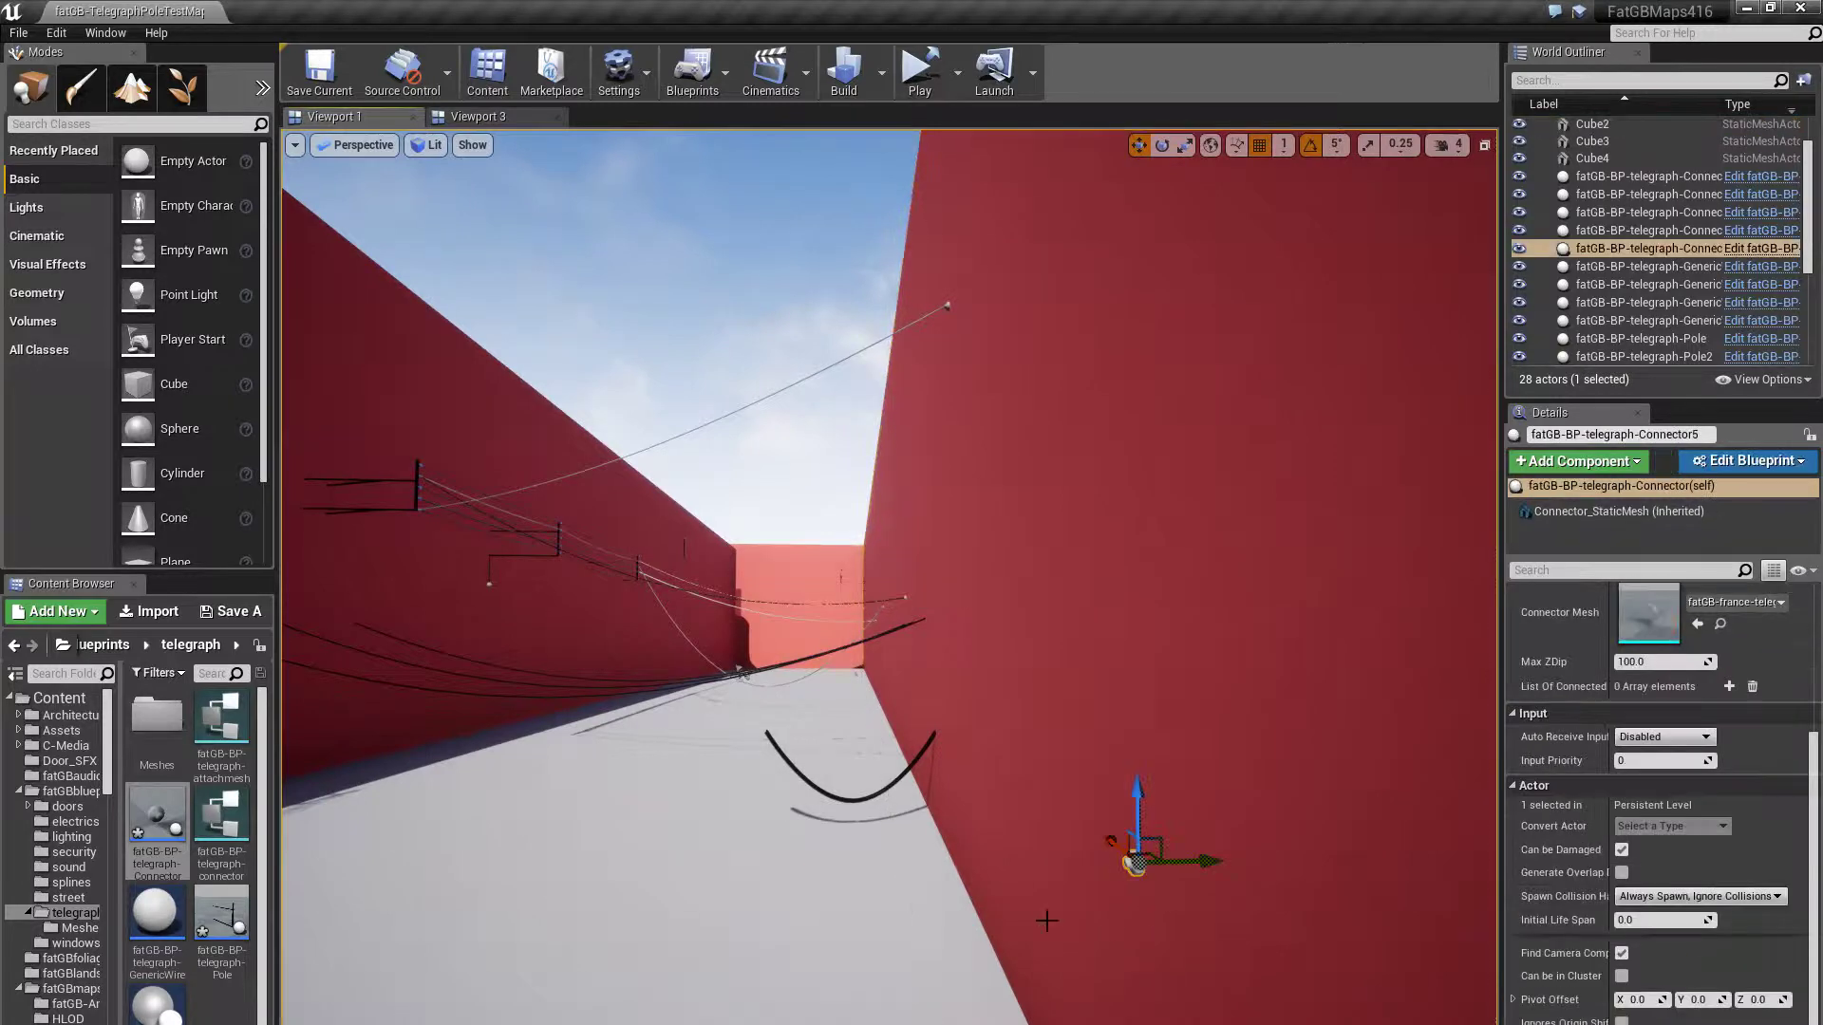
Add one element to the connector's list of connected poles and set its TelegraphPole to fatGB-BP-telegraph-Pole8
scroll(1599, 845, "up", 3)
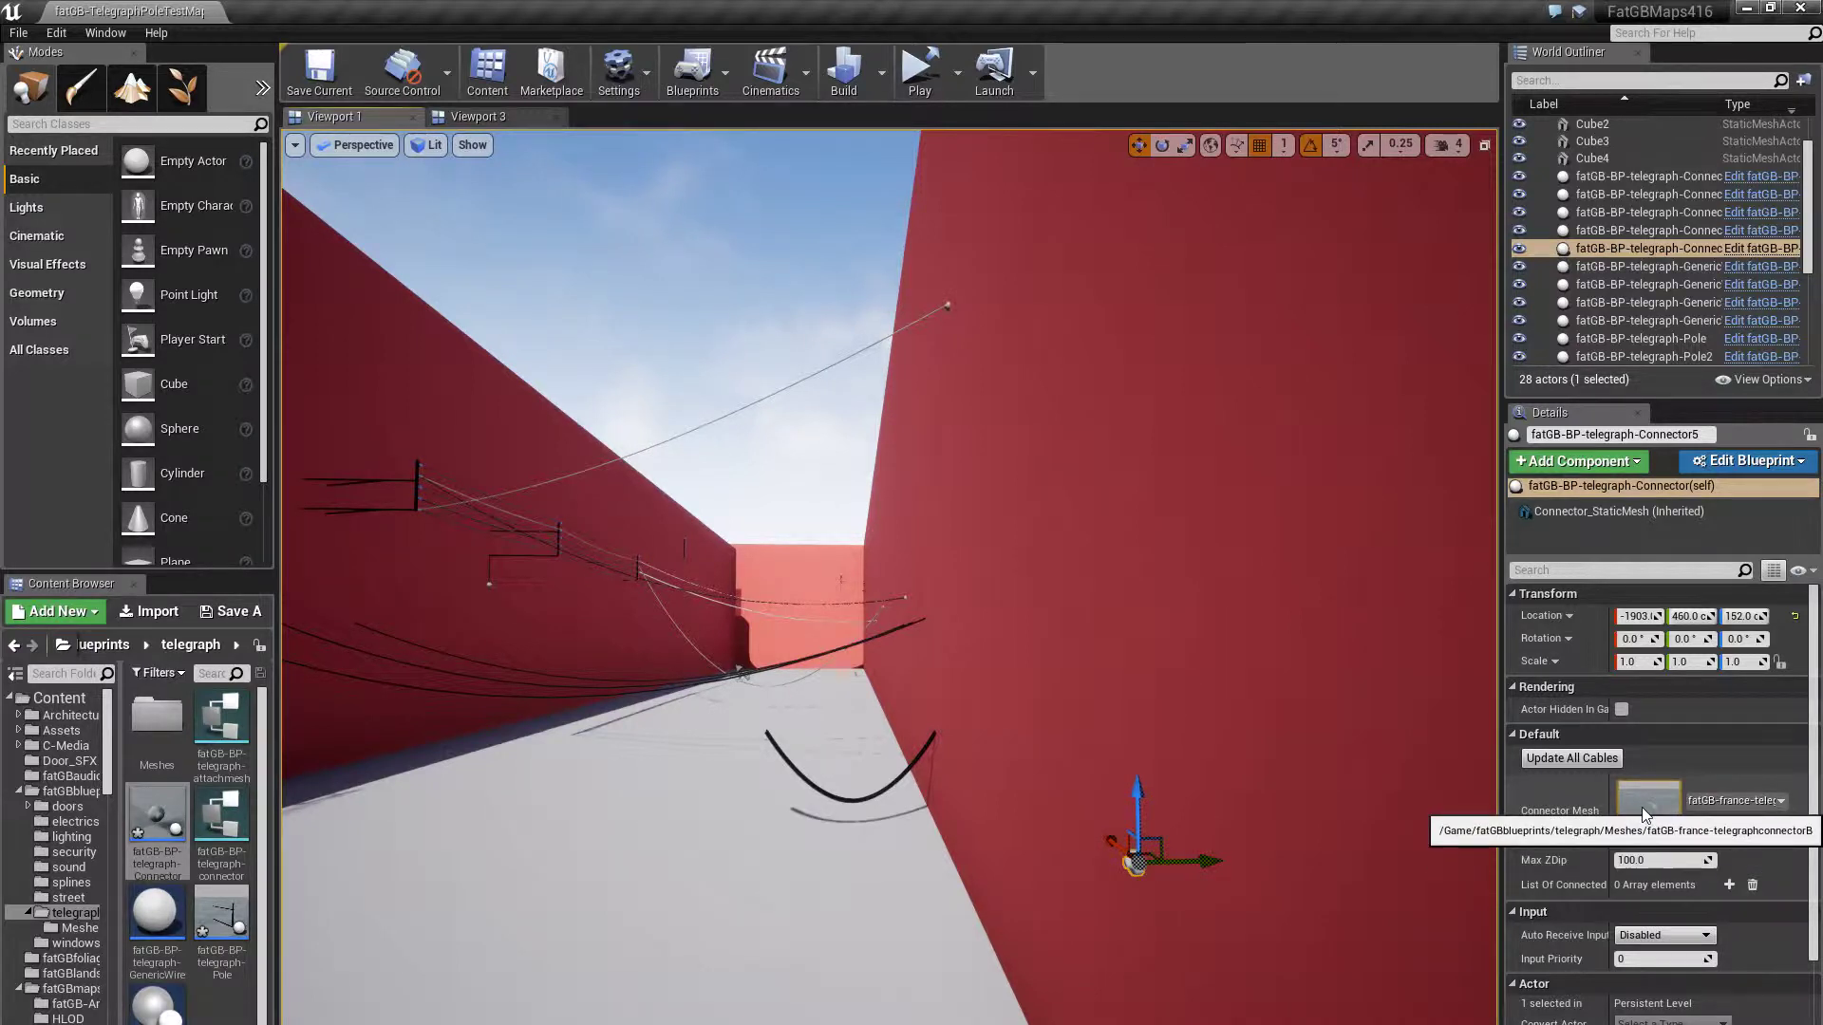
left_click(1729, 886)
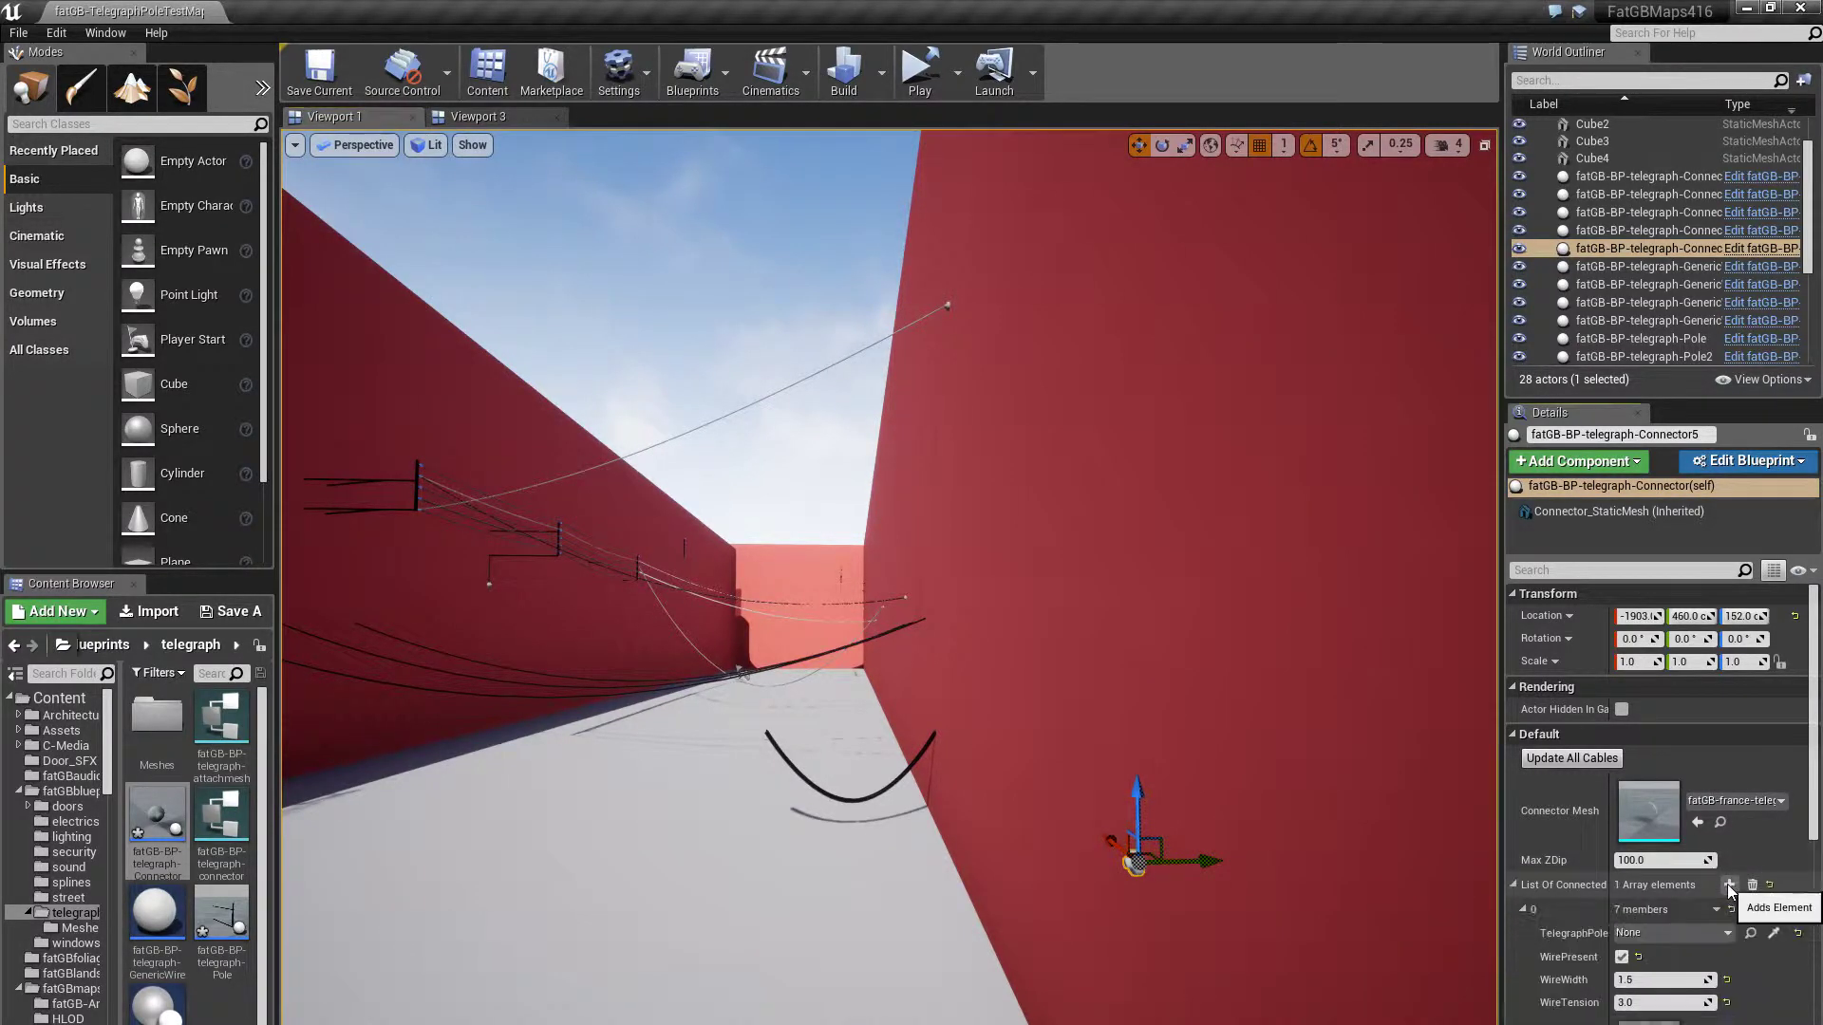
scroll(1684, 916, "down", 1)
left_click(1665, 903)
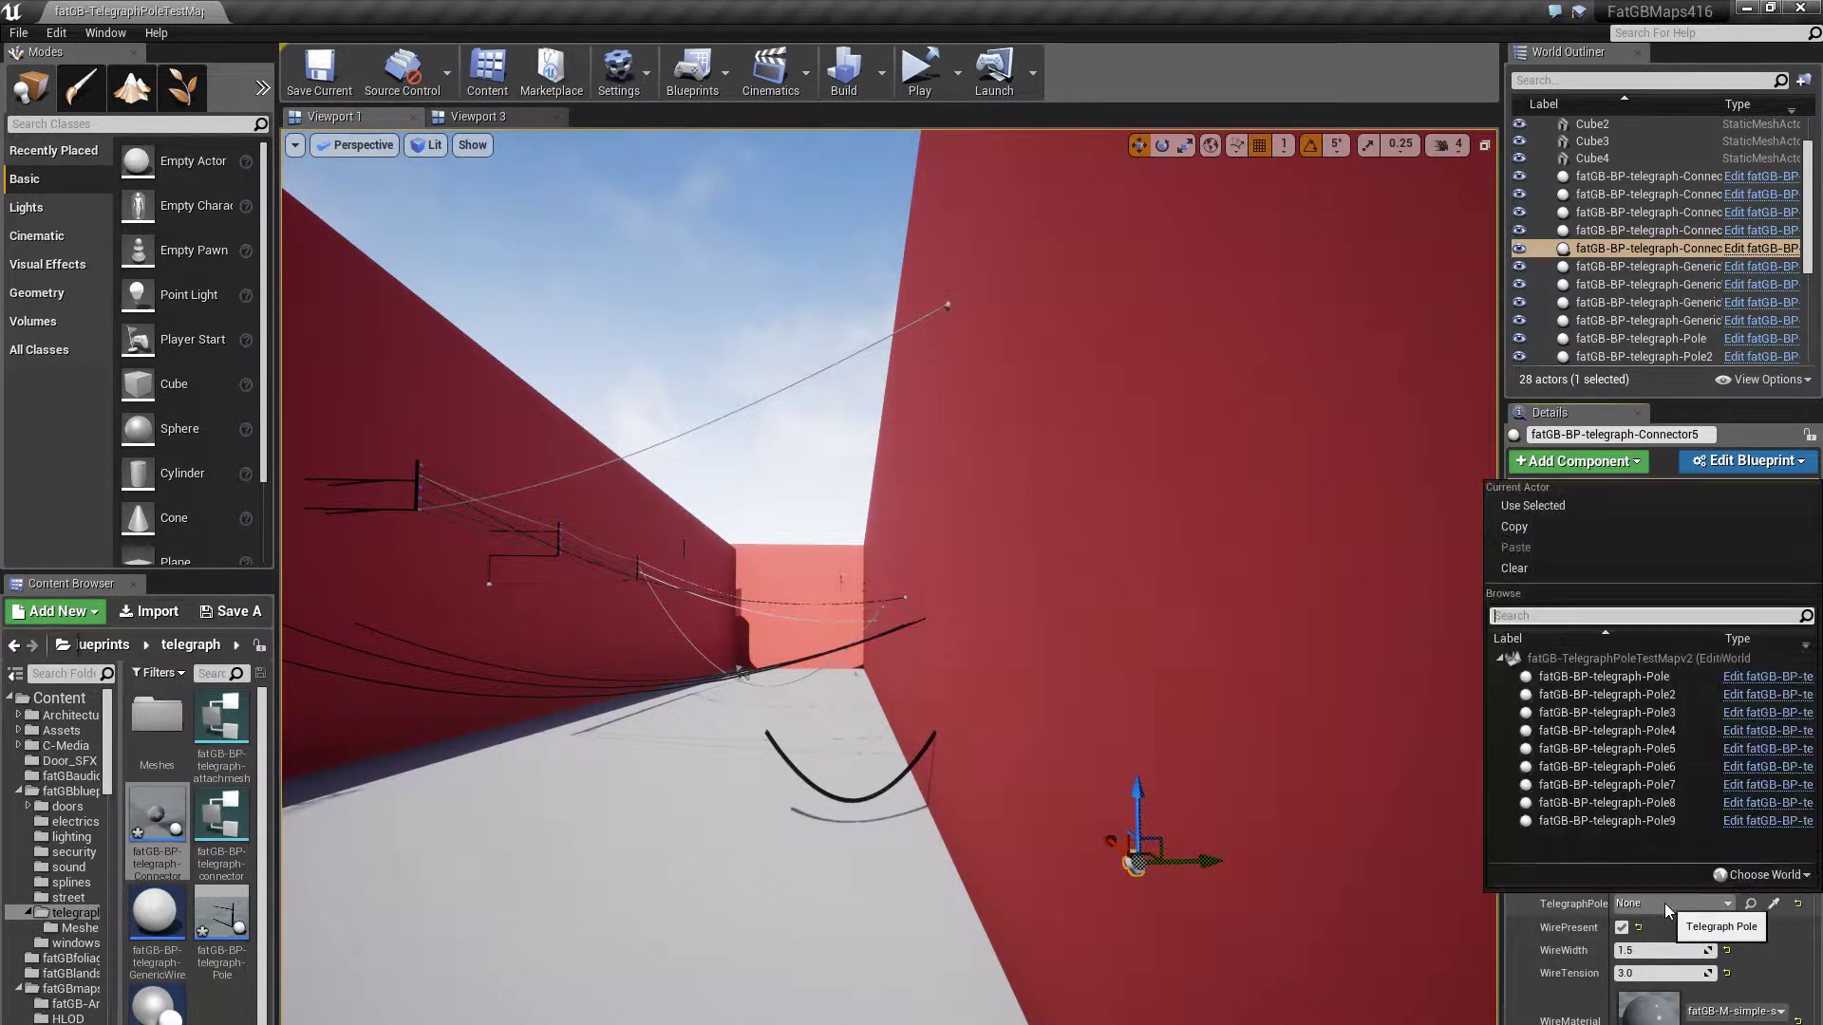
left_click(1653, 785)
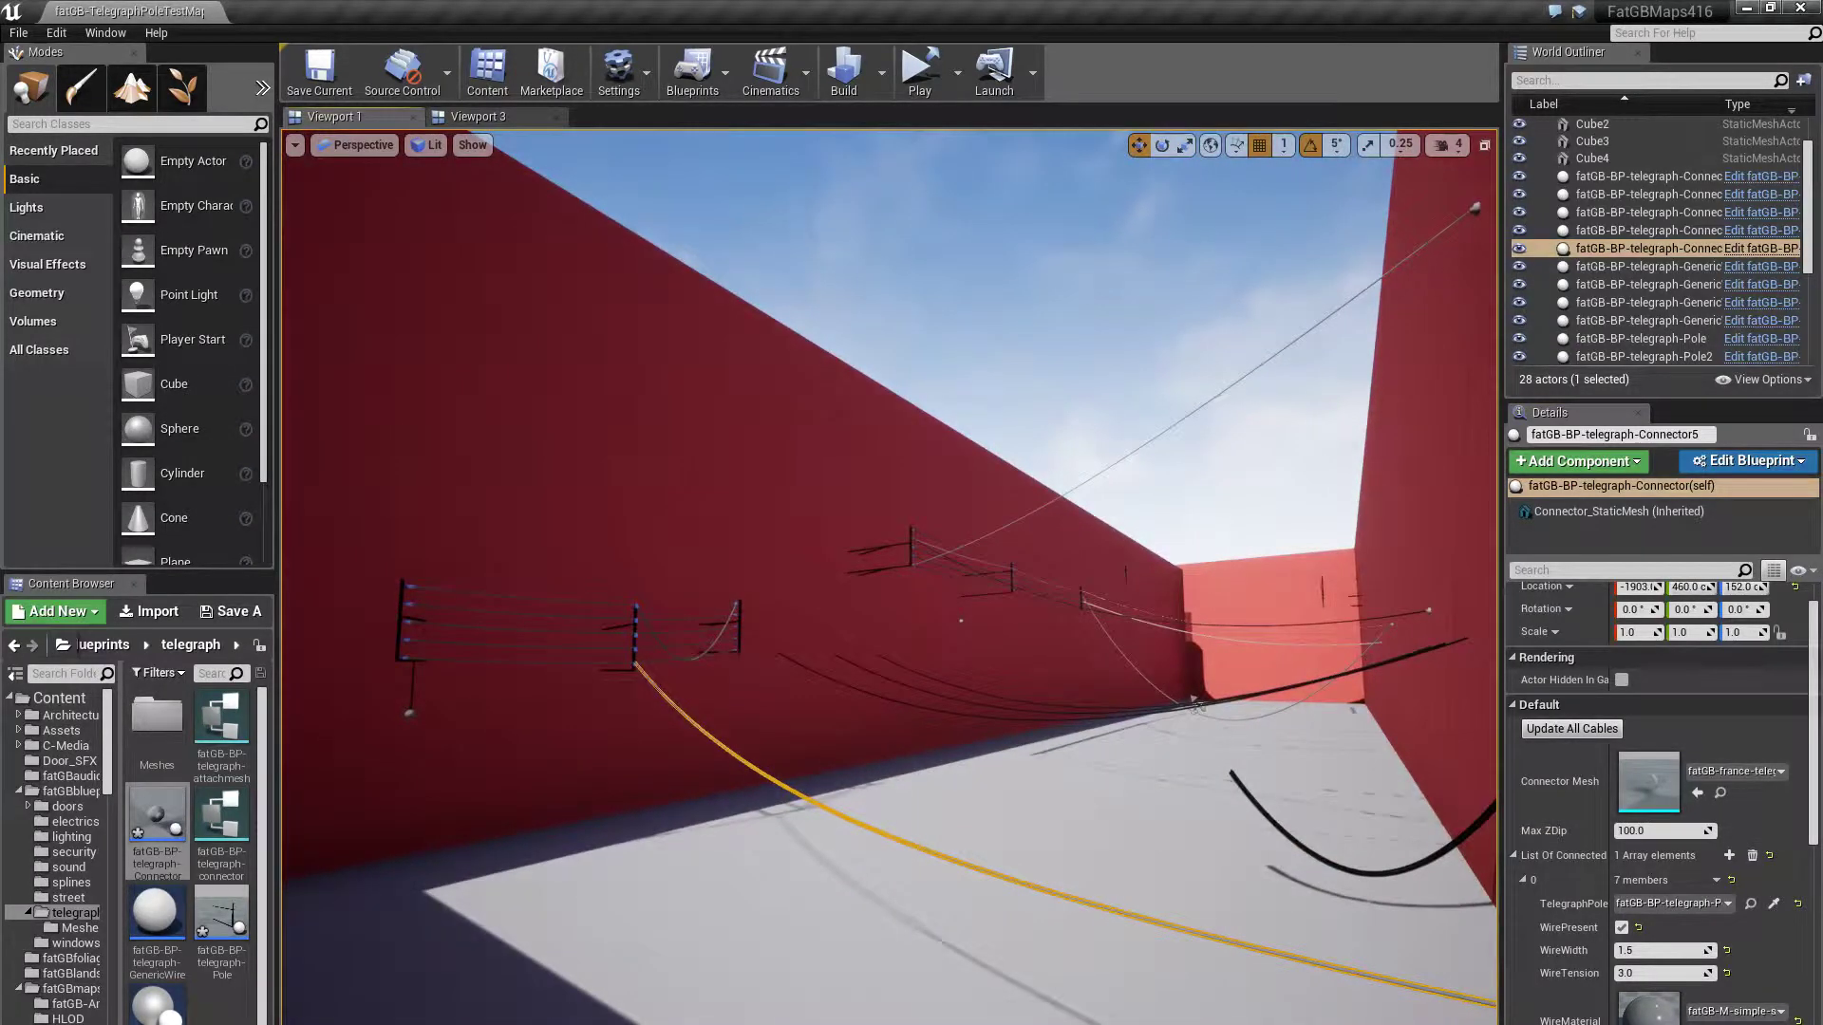
Set the SocketName of the connector's first pole link to SocketA
scroll(1668, 1021, "down", 4)
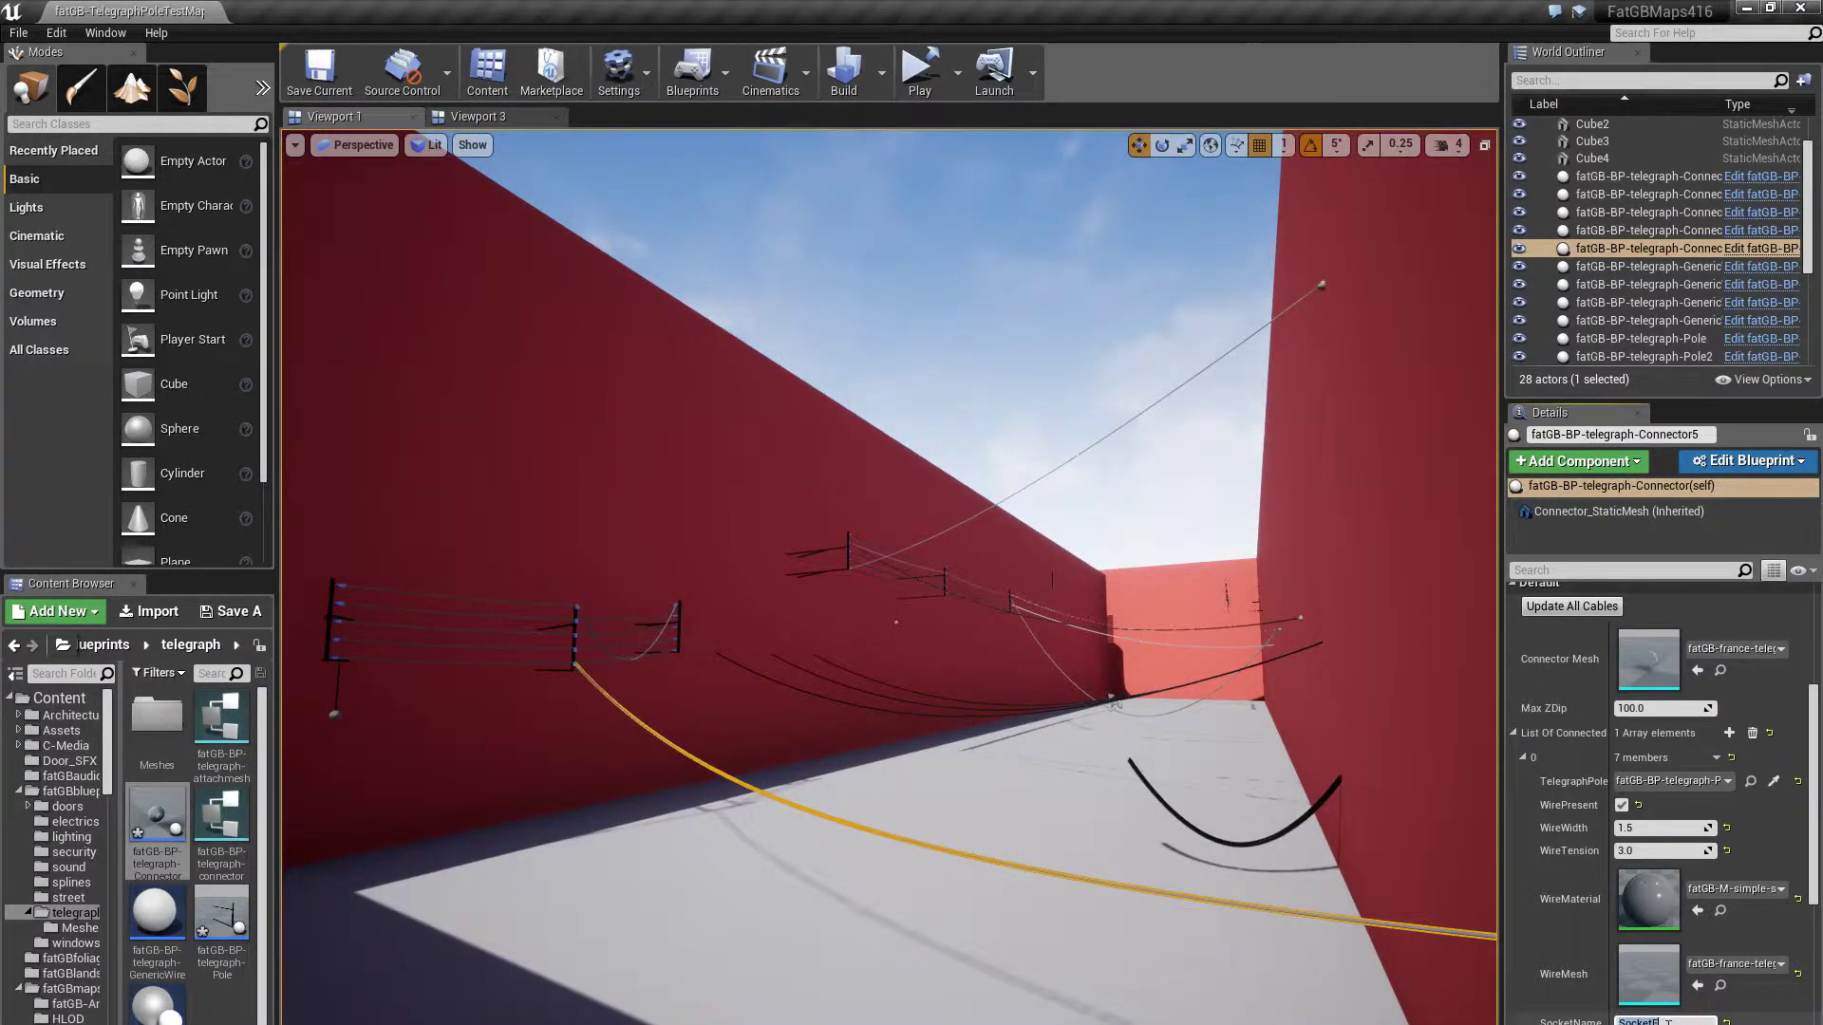
type("A")
key("Return")
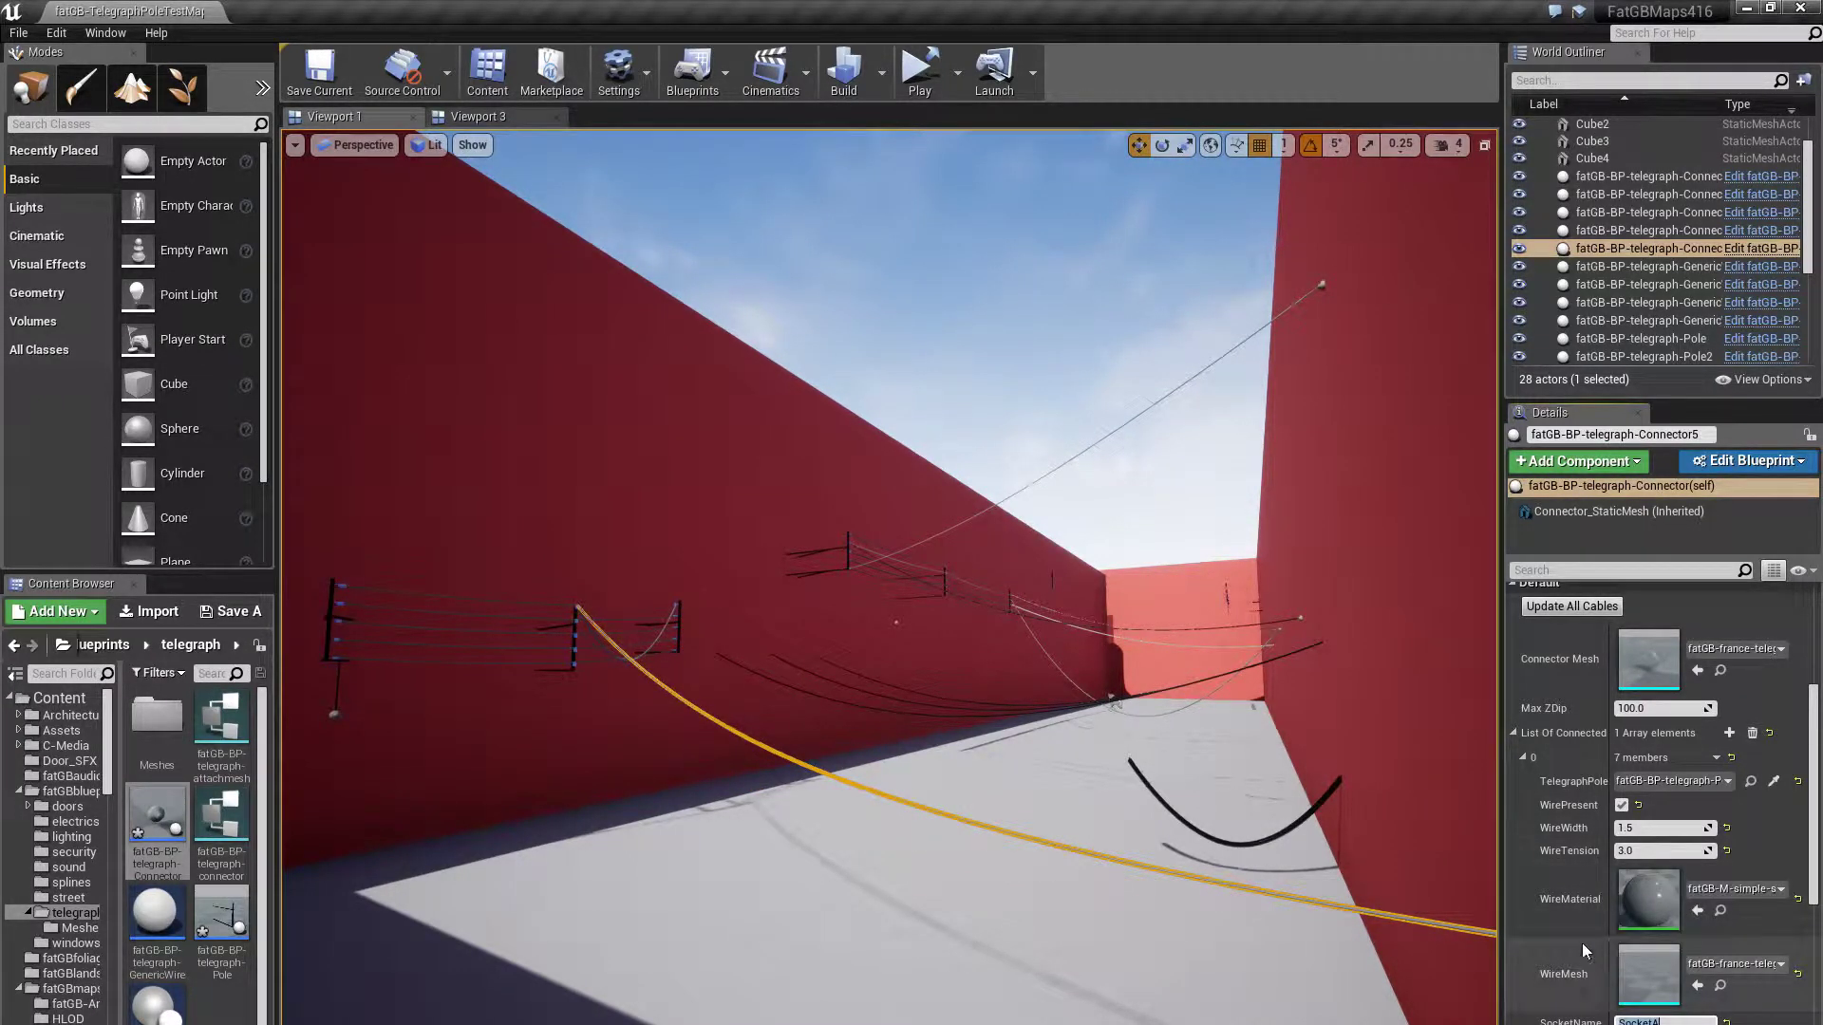
Add a second element to the connector's list and link it to fatGB-BP-telegraph-Pole9, keeping SocketE
scroll(1593, 928, "down", 1)
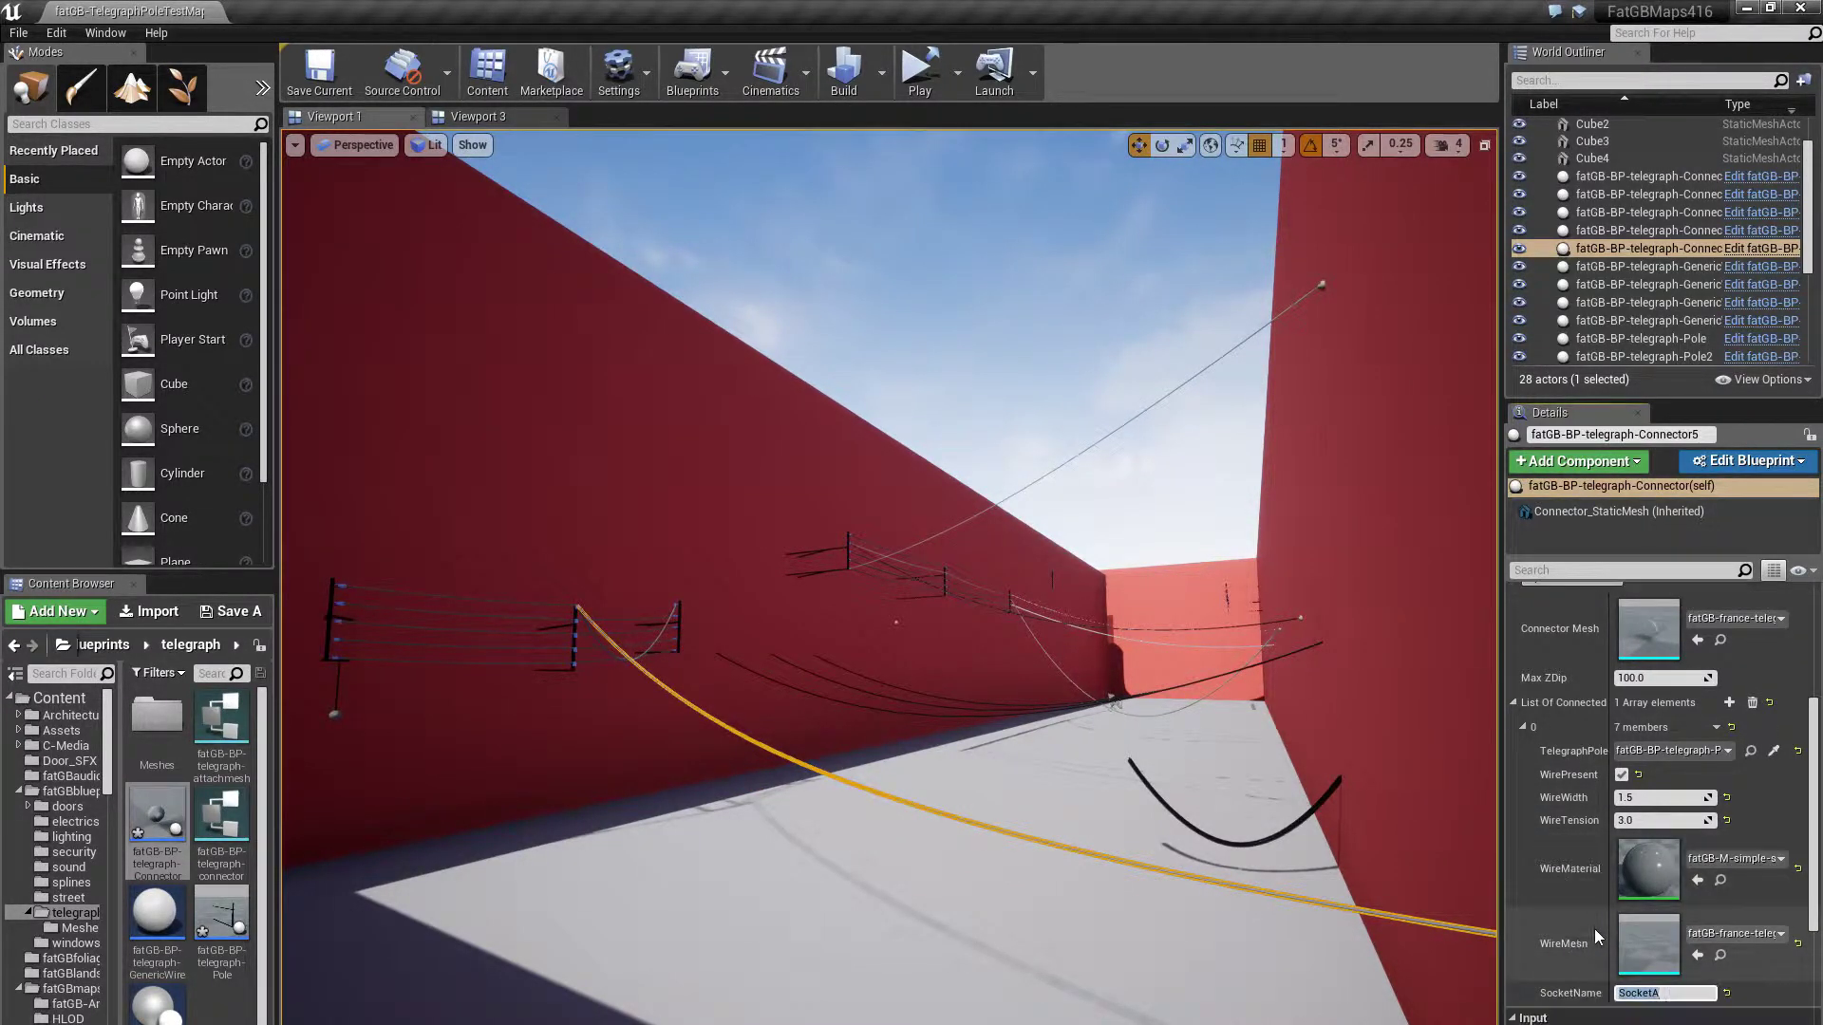
left_click(1729, 702)
scroll(1662, 995, "down", 3)
left_click(1665, 945)
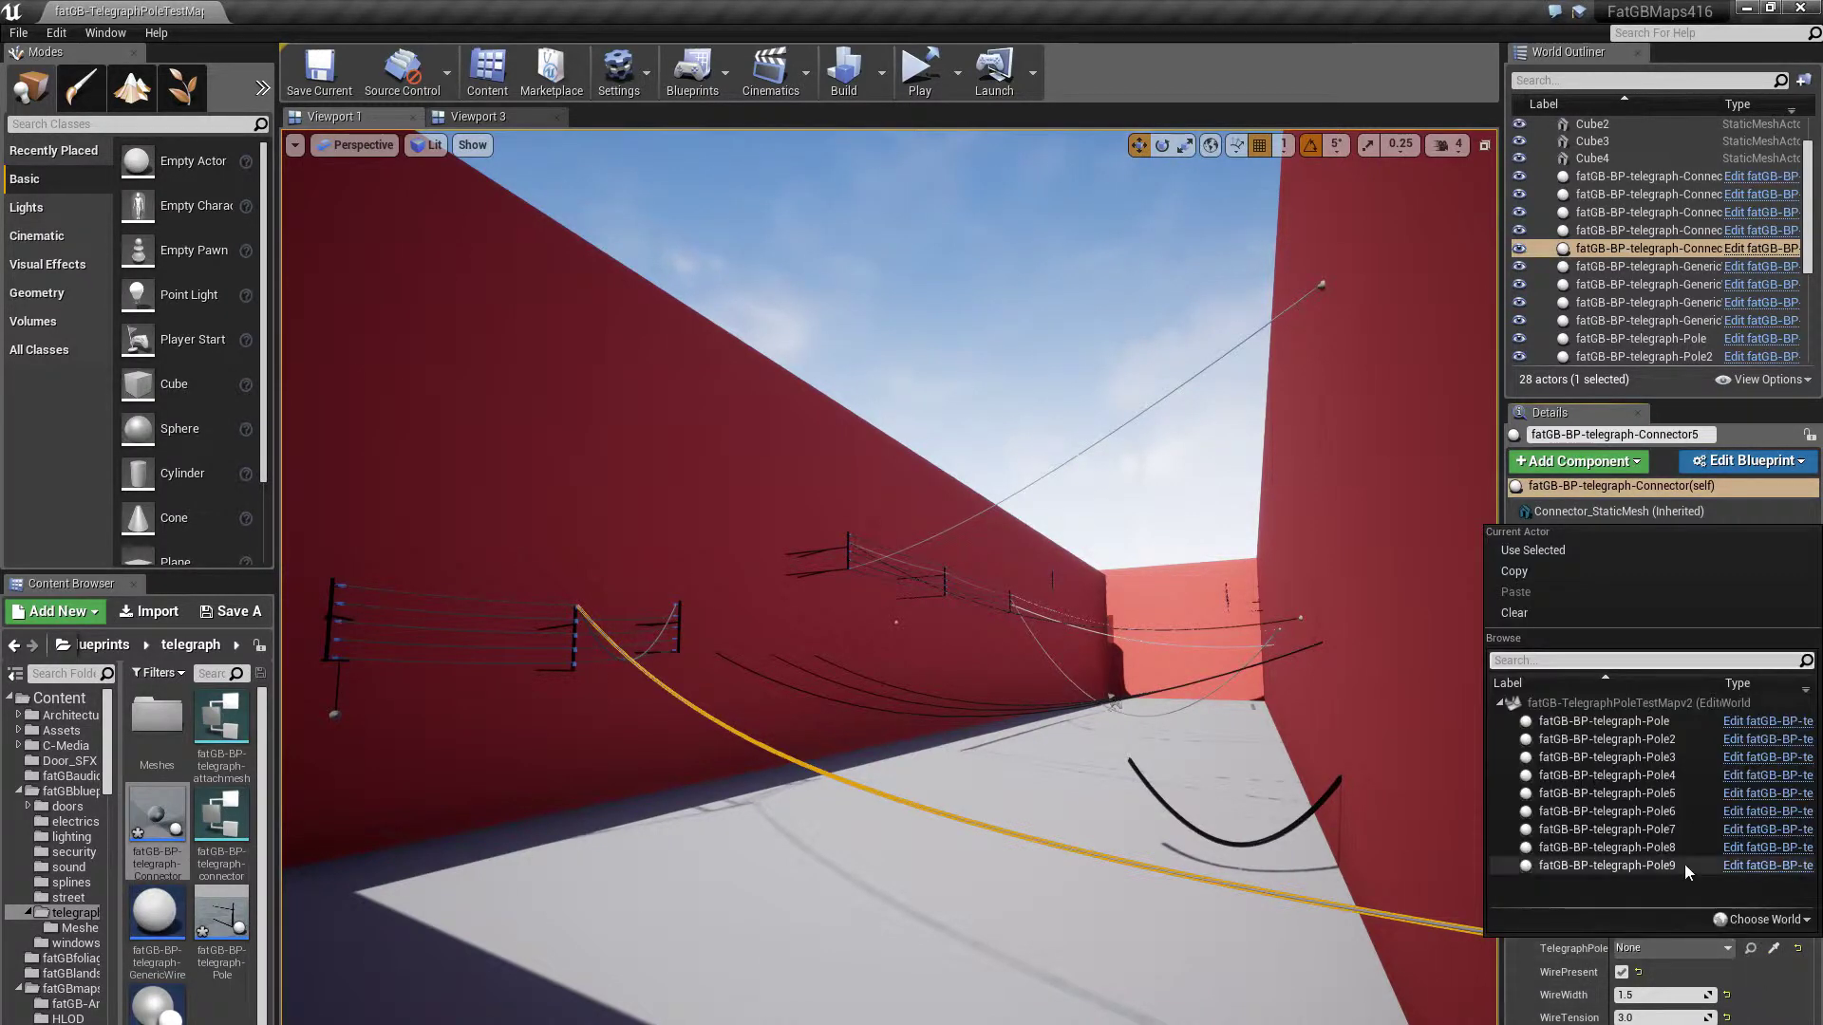
left_click(1654, 860)
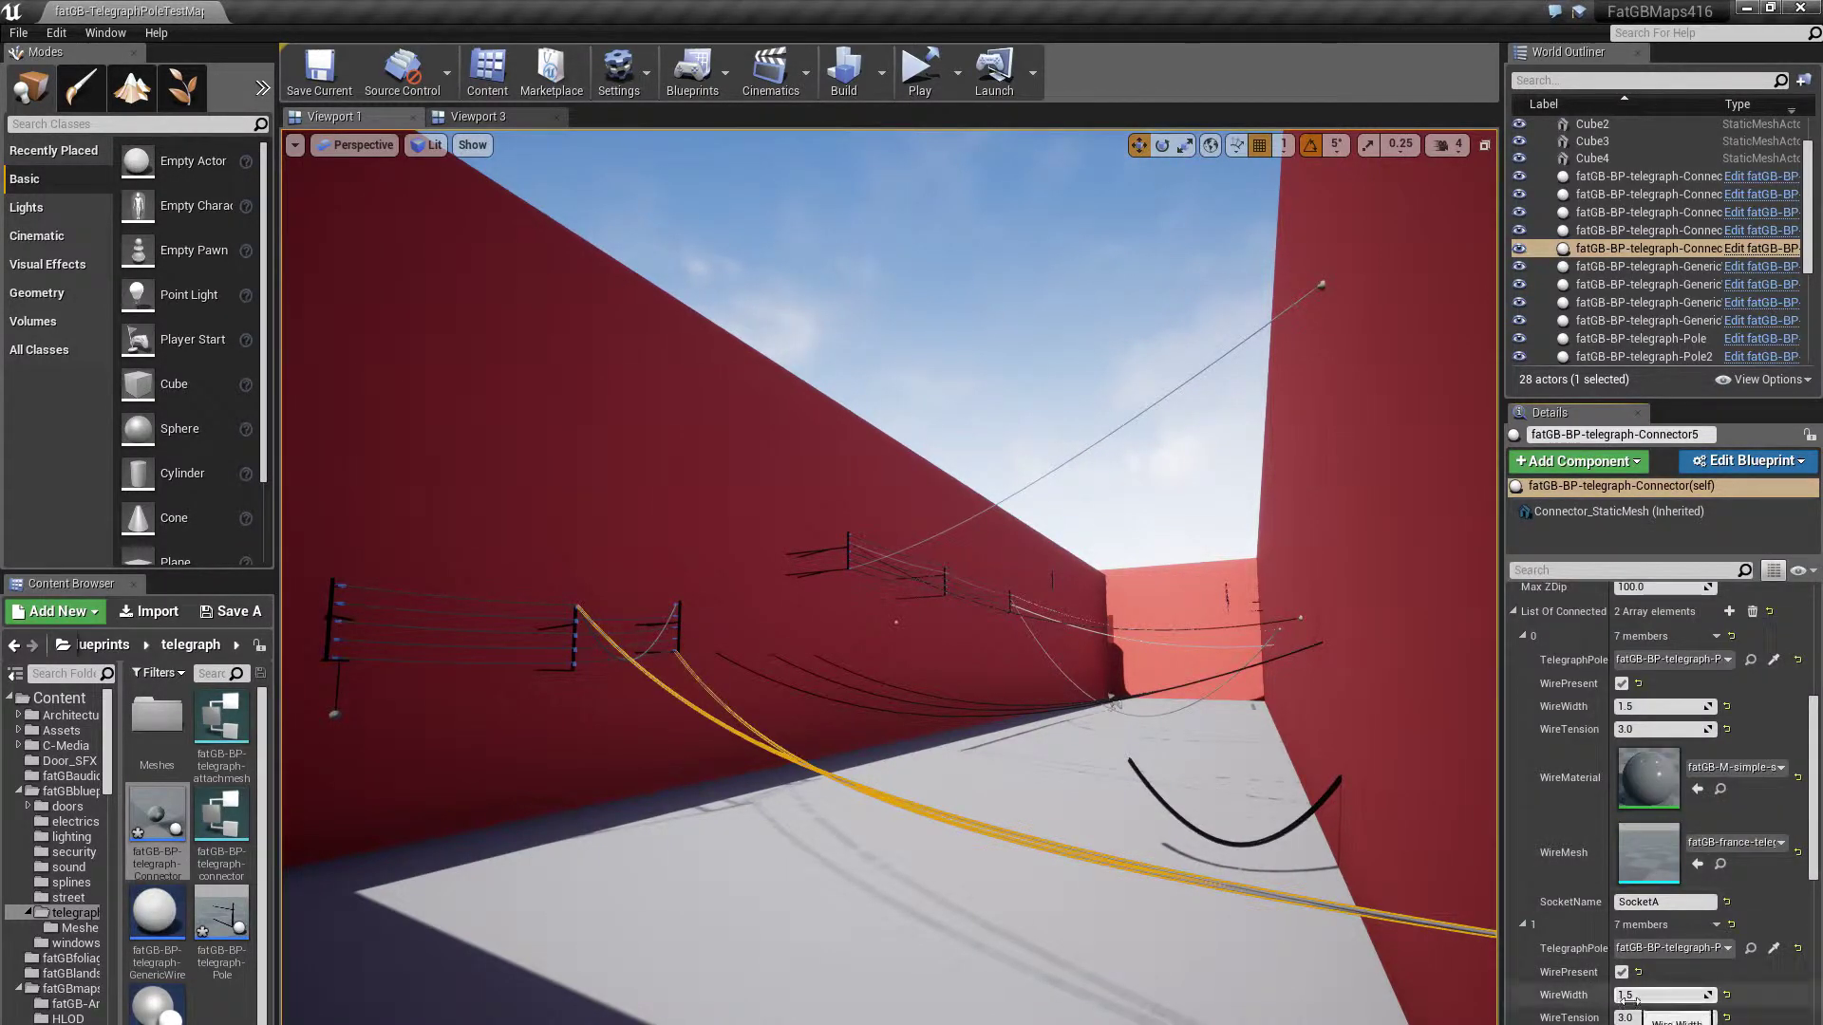
scroll(1677, 1006, "down", 2)
scroll(1676, 1004, "down", 4)
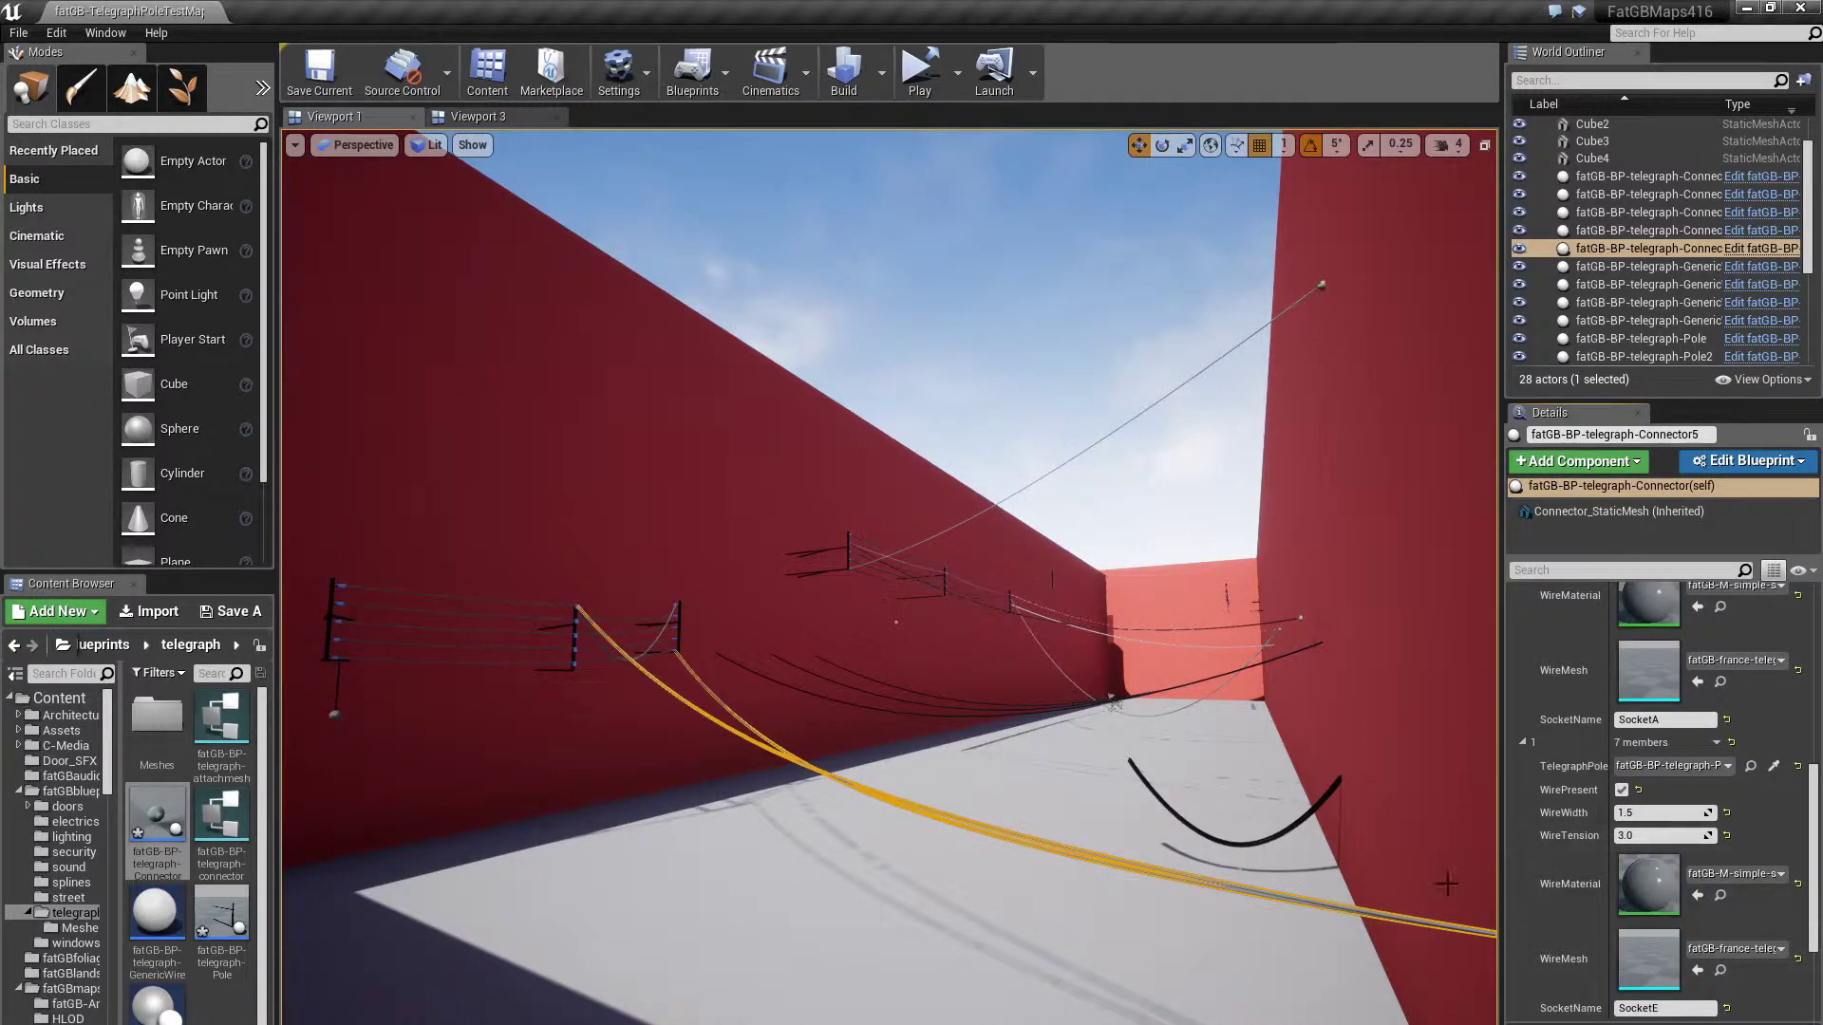
Move the connector higher and farther along the wall, to about X -1827 and Z 211
right_click_drag(1364, 863, 1446, 854)
left_click_drag(1154, 796, 1135, 651)
right_click_drag(1113, 747, 1186, 765)
right_click_drag(1038, 716, 1028, 758)
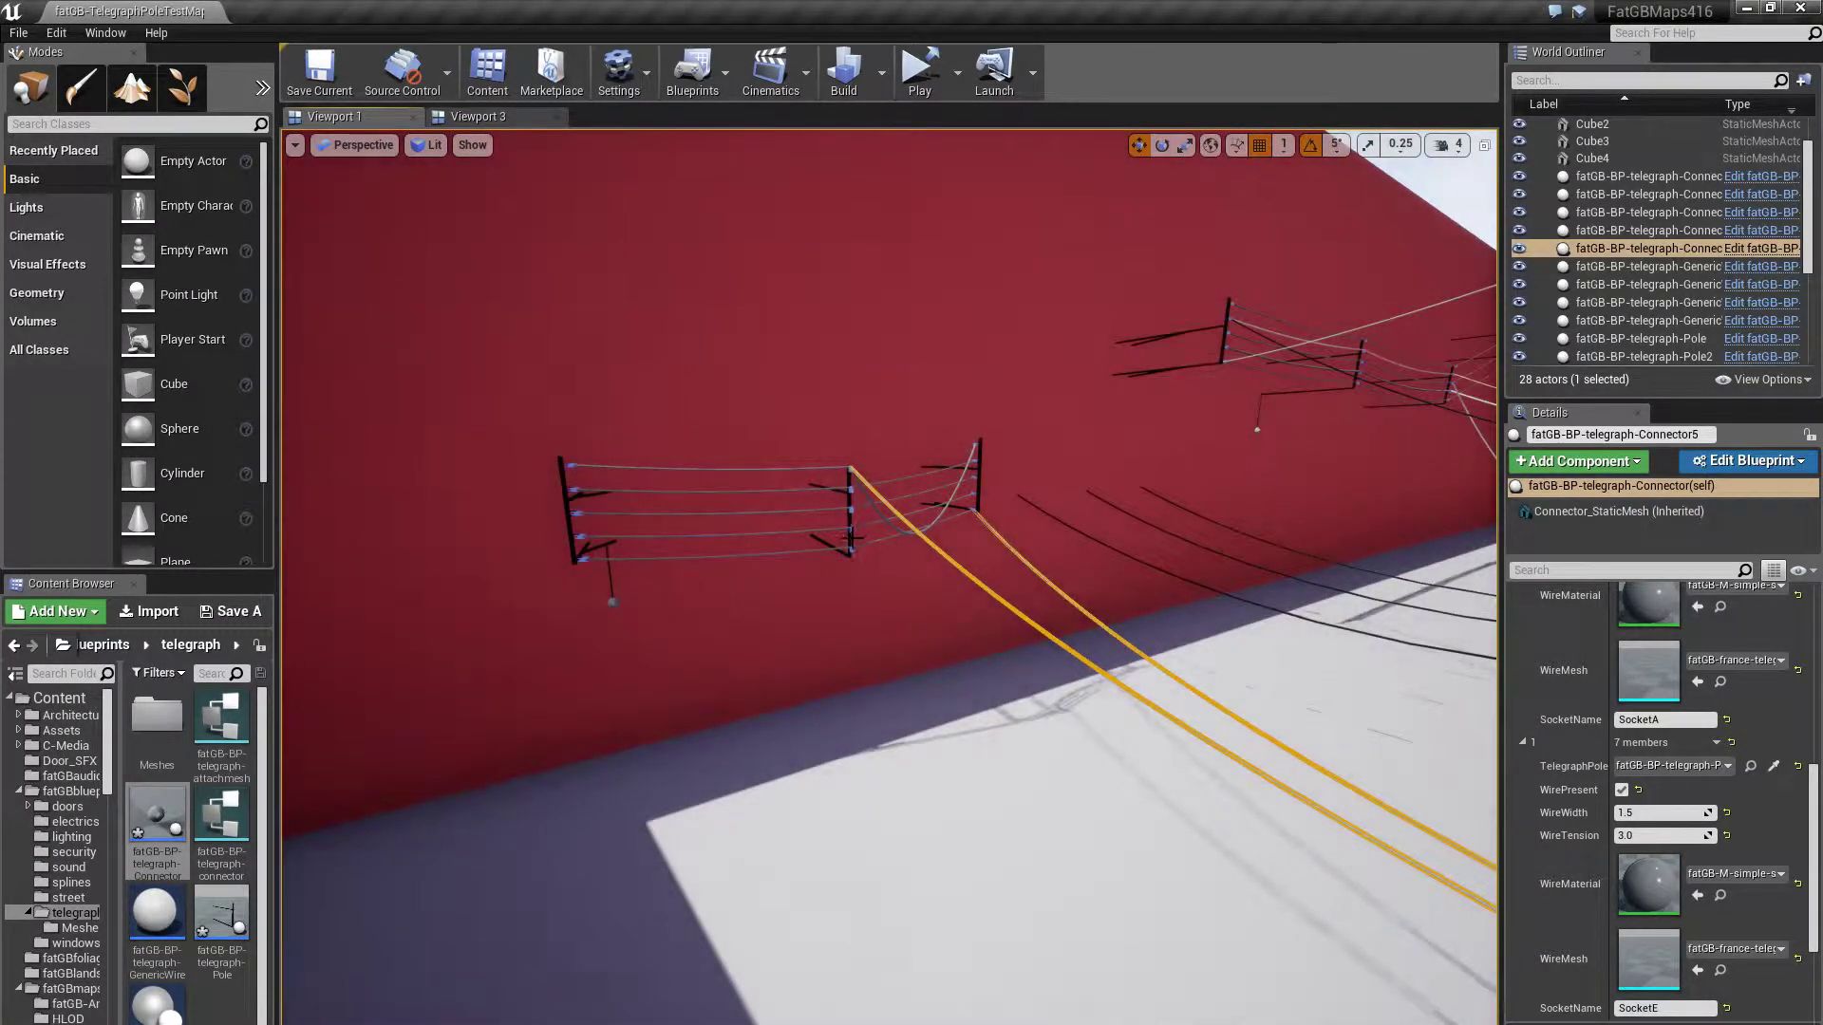
Raise the middle wall pole to about Z 350 and lower it to about Z 221, updating all cables after each move
left_click(838, 505)
left_click_drag(804, 446, 805, 364)
scroll(1578, 765, "up", 4)
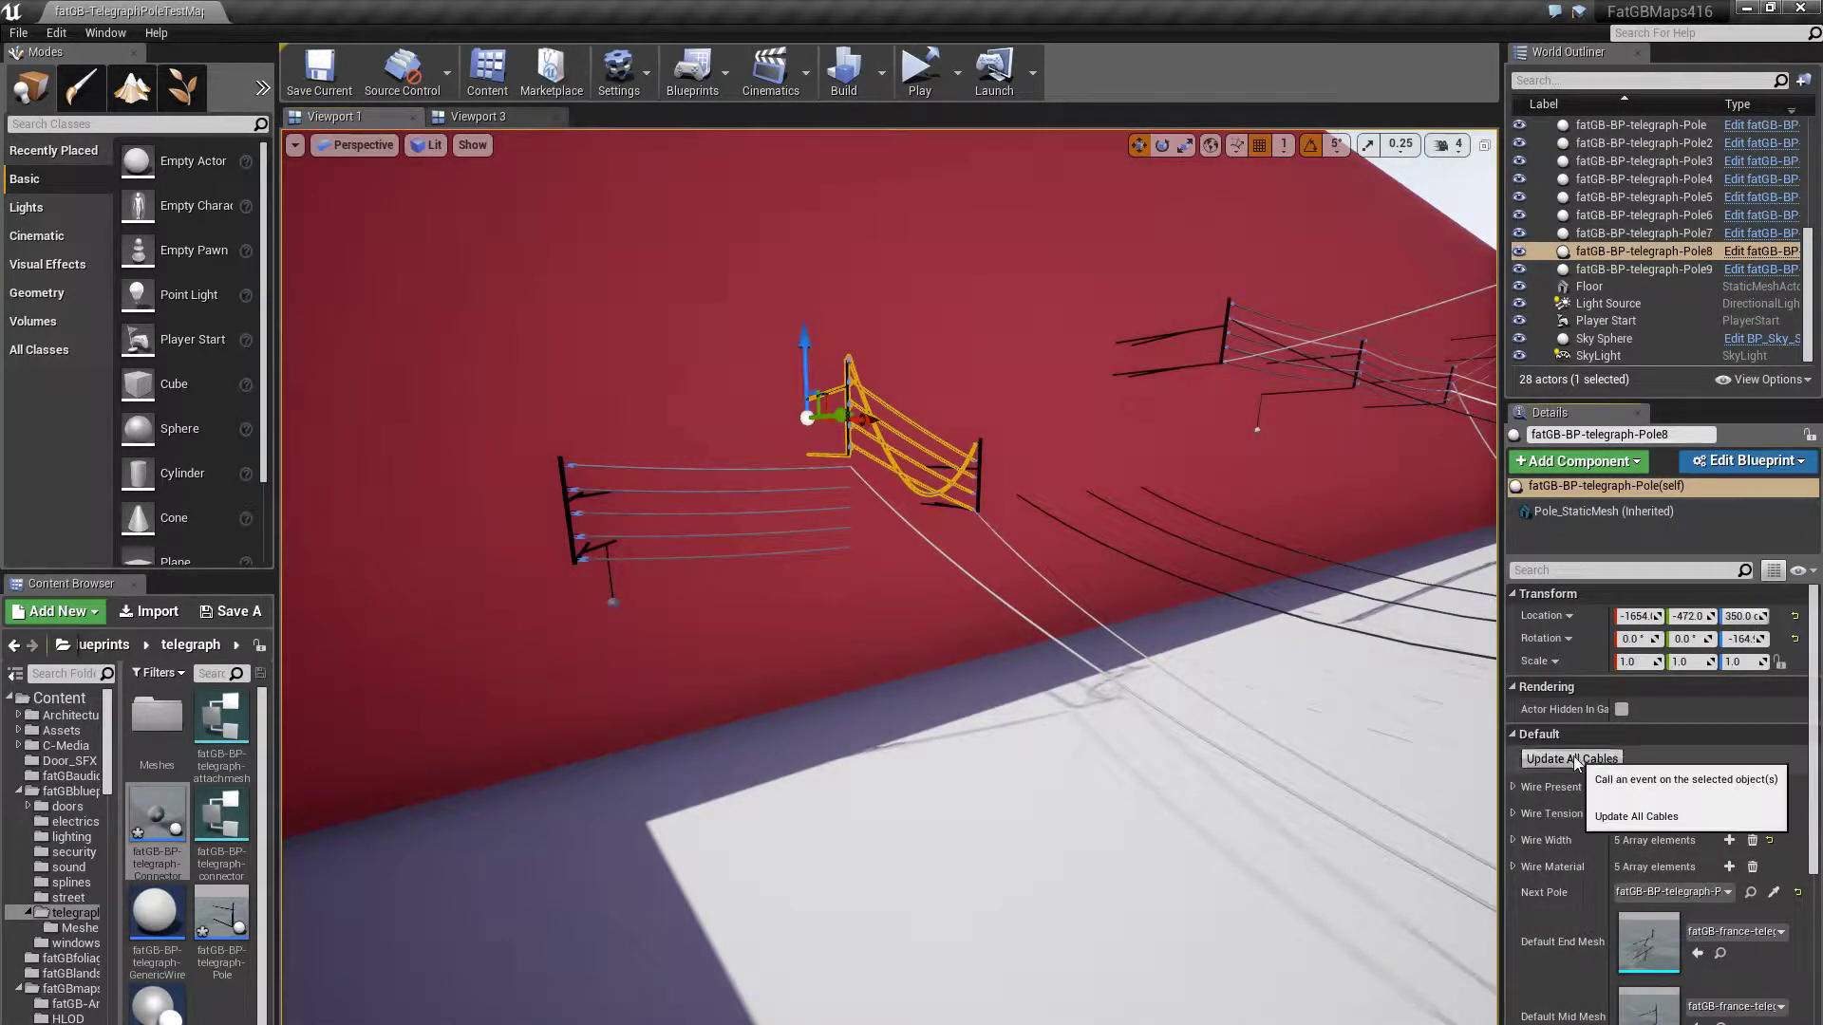
left_click(1576, 759)
left_click_drag(799, 339, 802, 457)
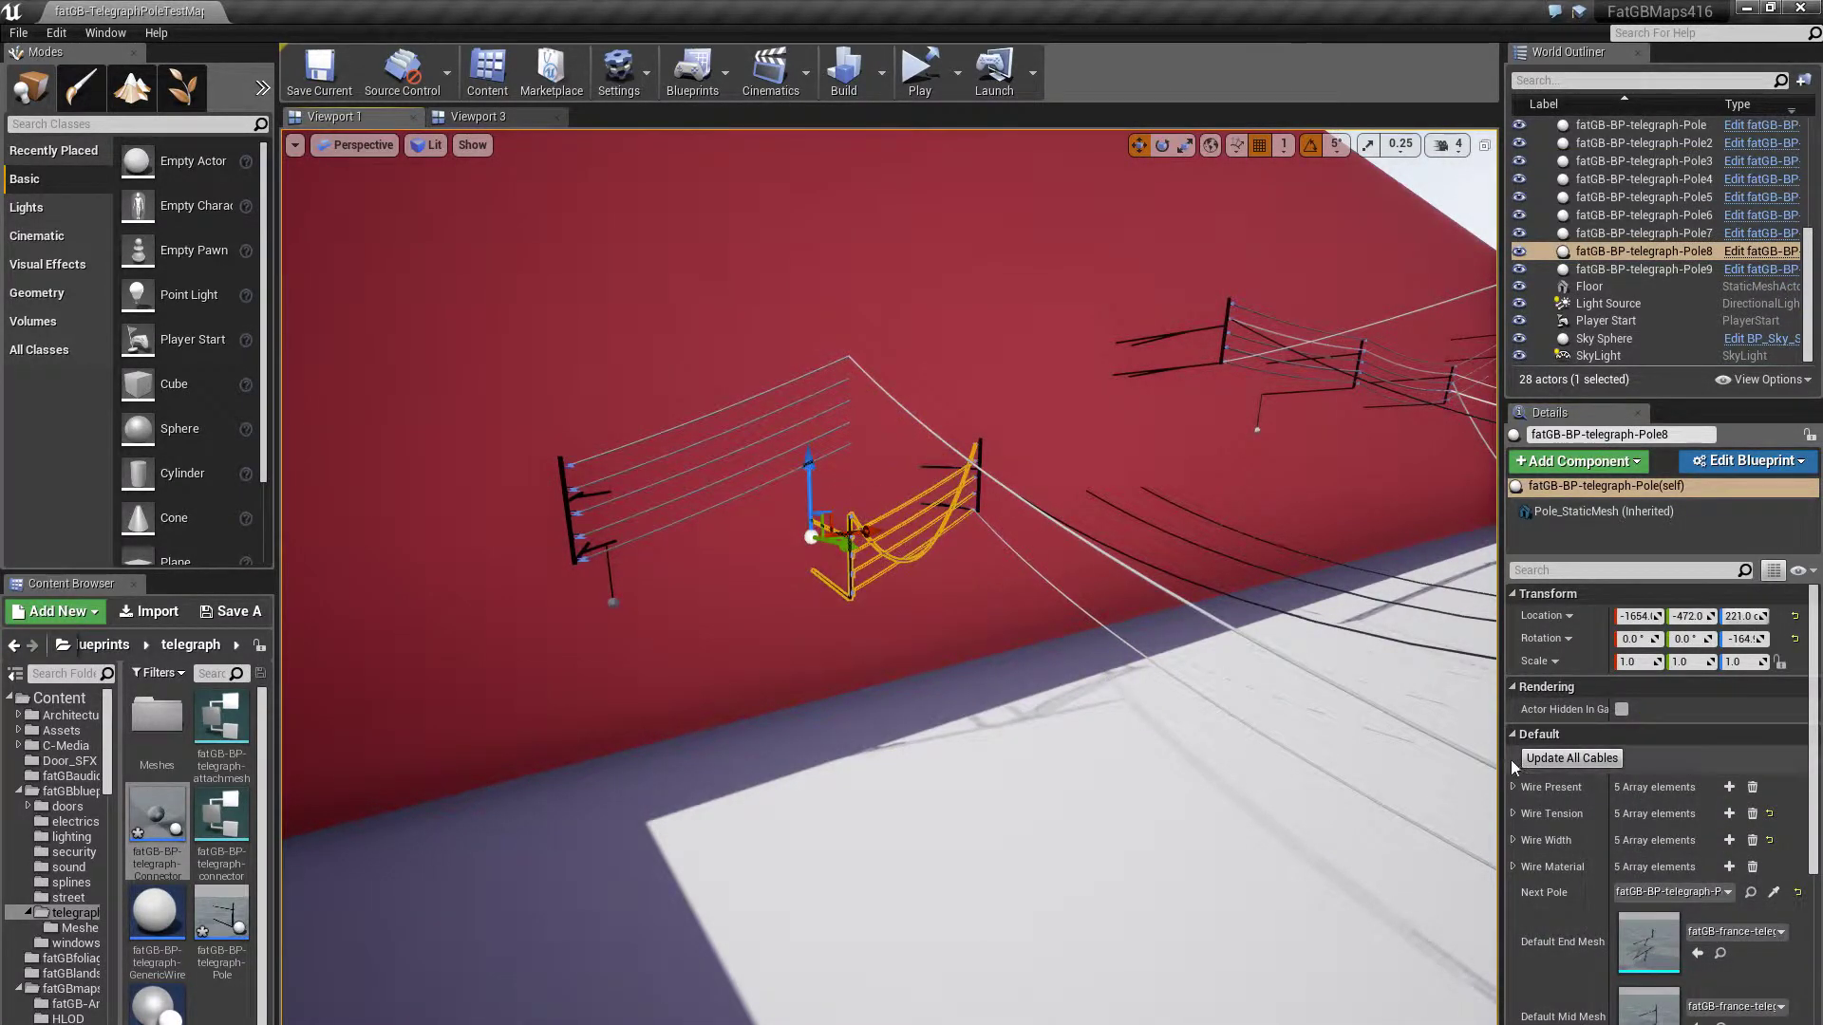
left_click(1571, 759)
Duplicate the wall connector and place the copy farther along the wall at about X -1663 and Z 247
right_click_drag(1444, 752, 1614, 684)
right_click_drag(945, 737, 1087, 738)
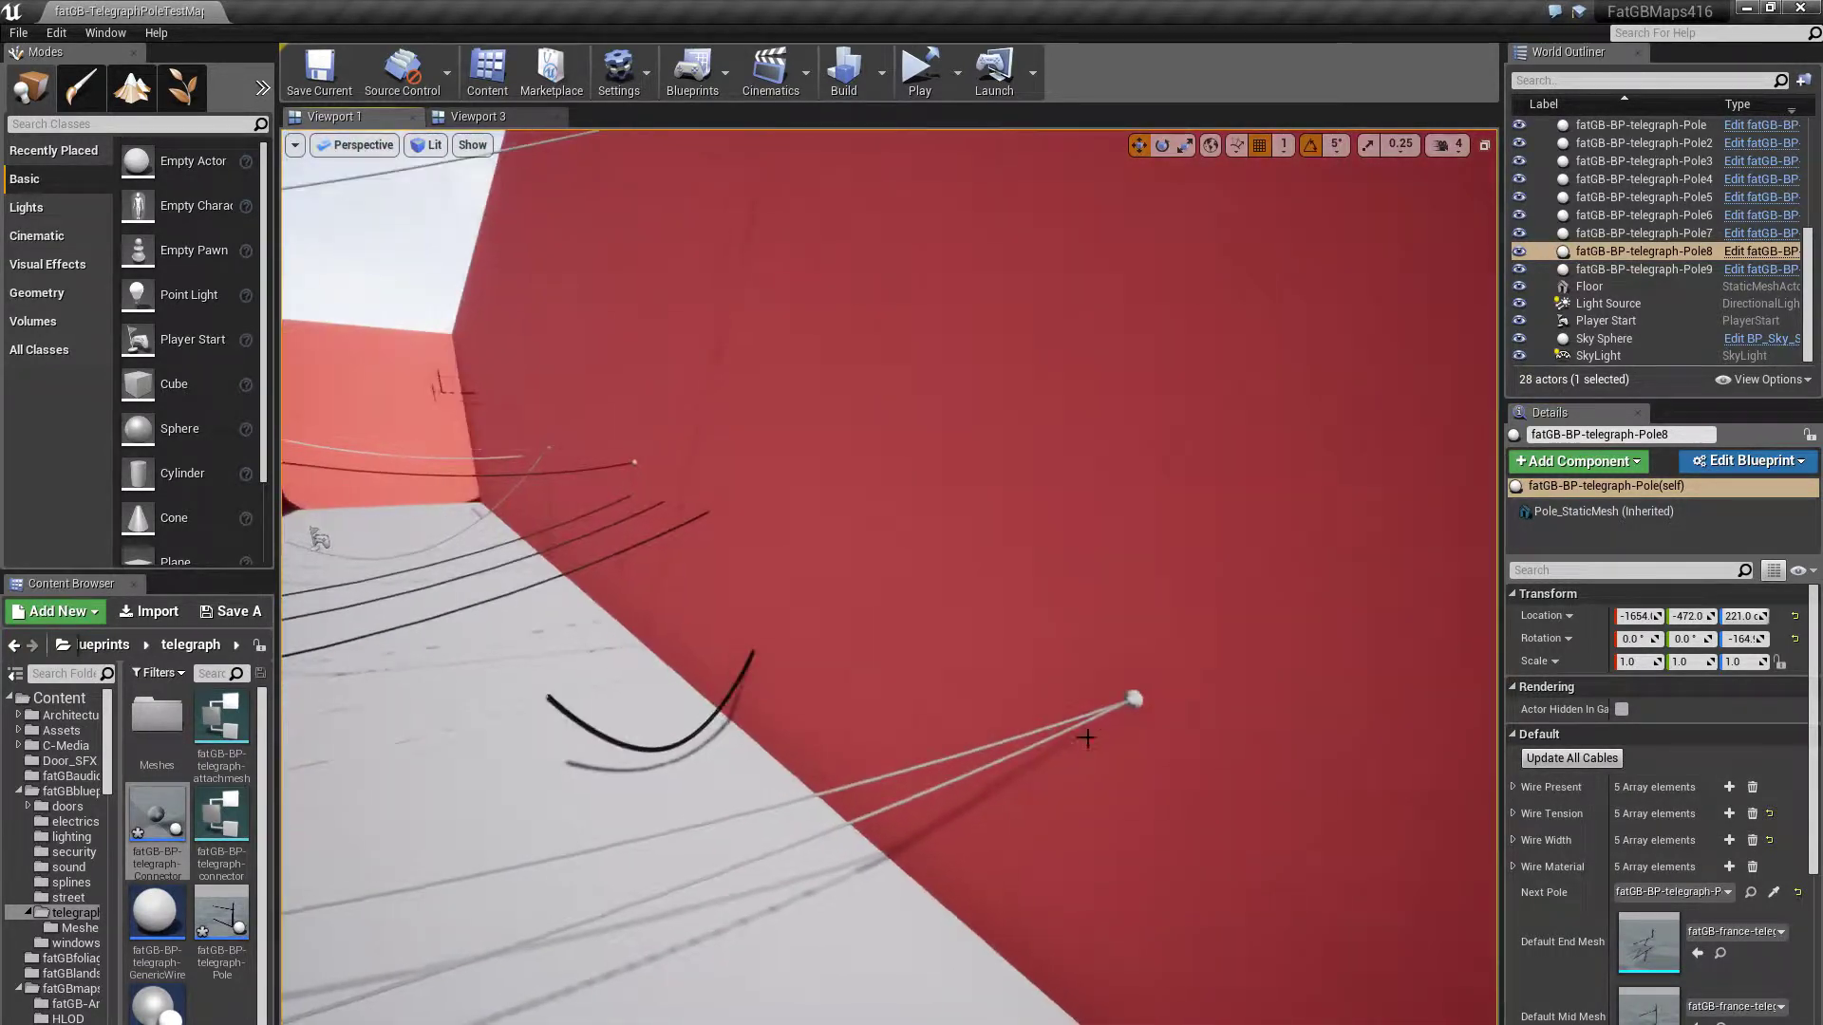
left_click(1134, 702)
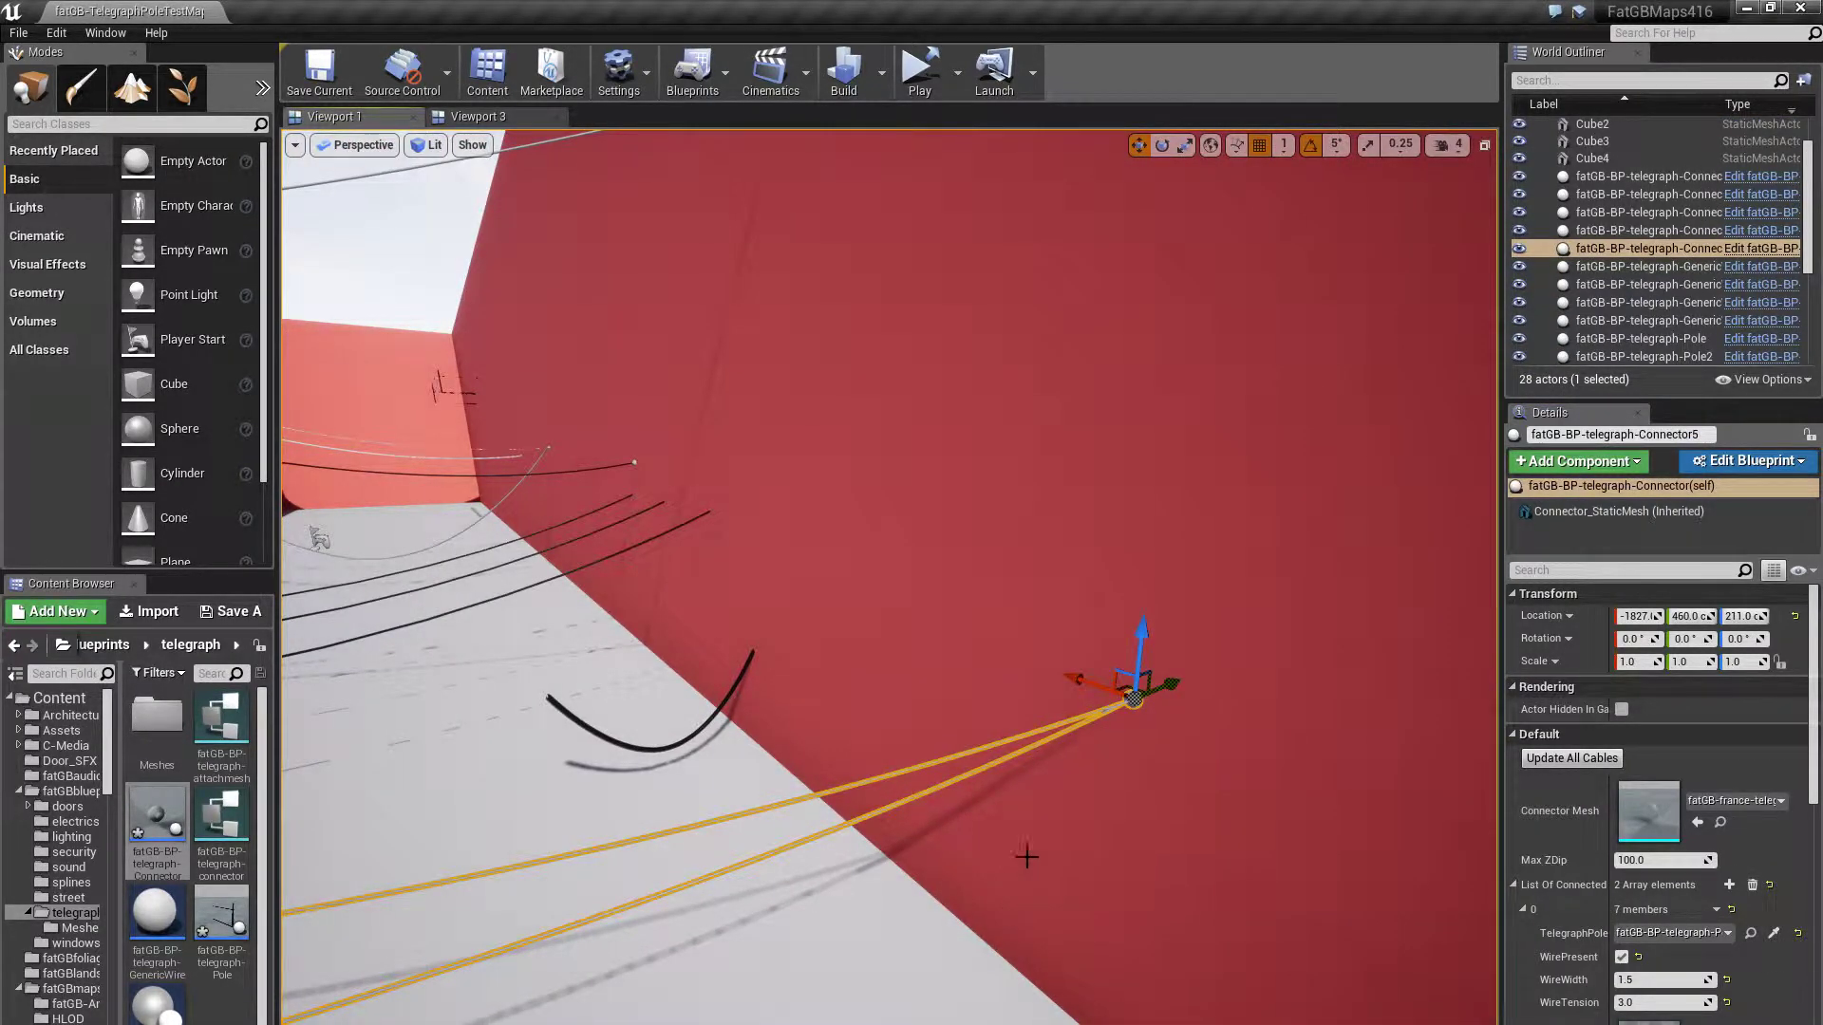
key("ctrl+w")
left_click_drag(1082, 682, 906, 631, "shift")
right_click_drag(1233, 778, 893, 778)
left_click_drag(1327, 603, 1330, 544)
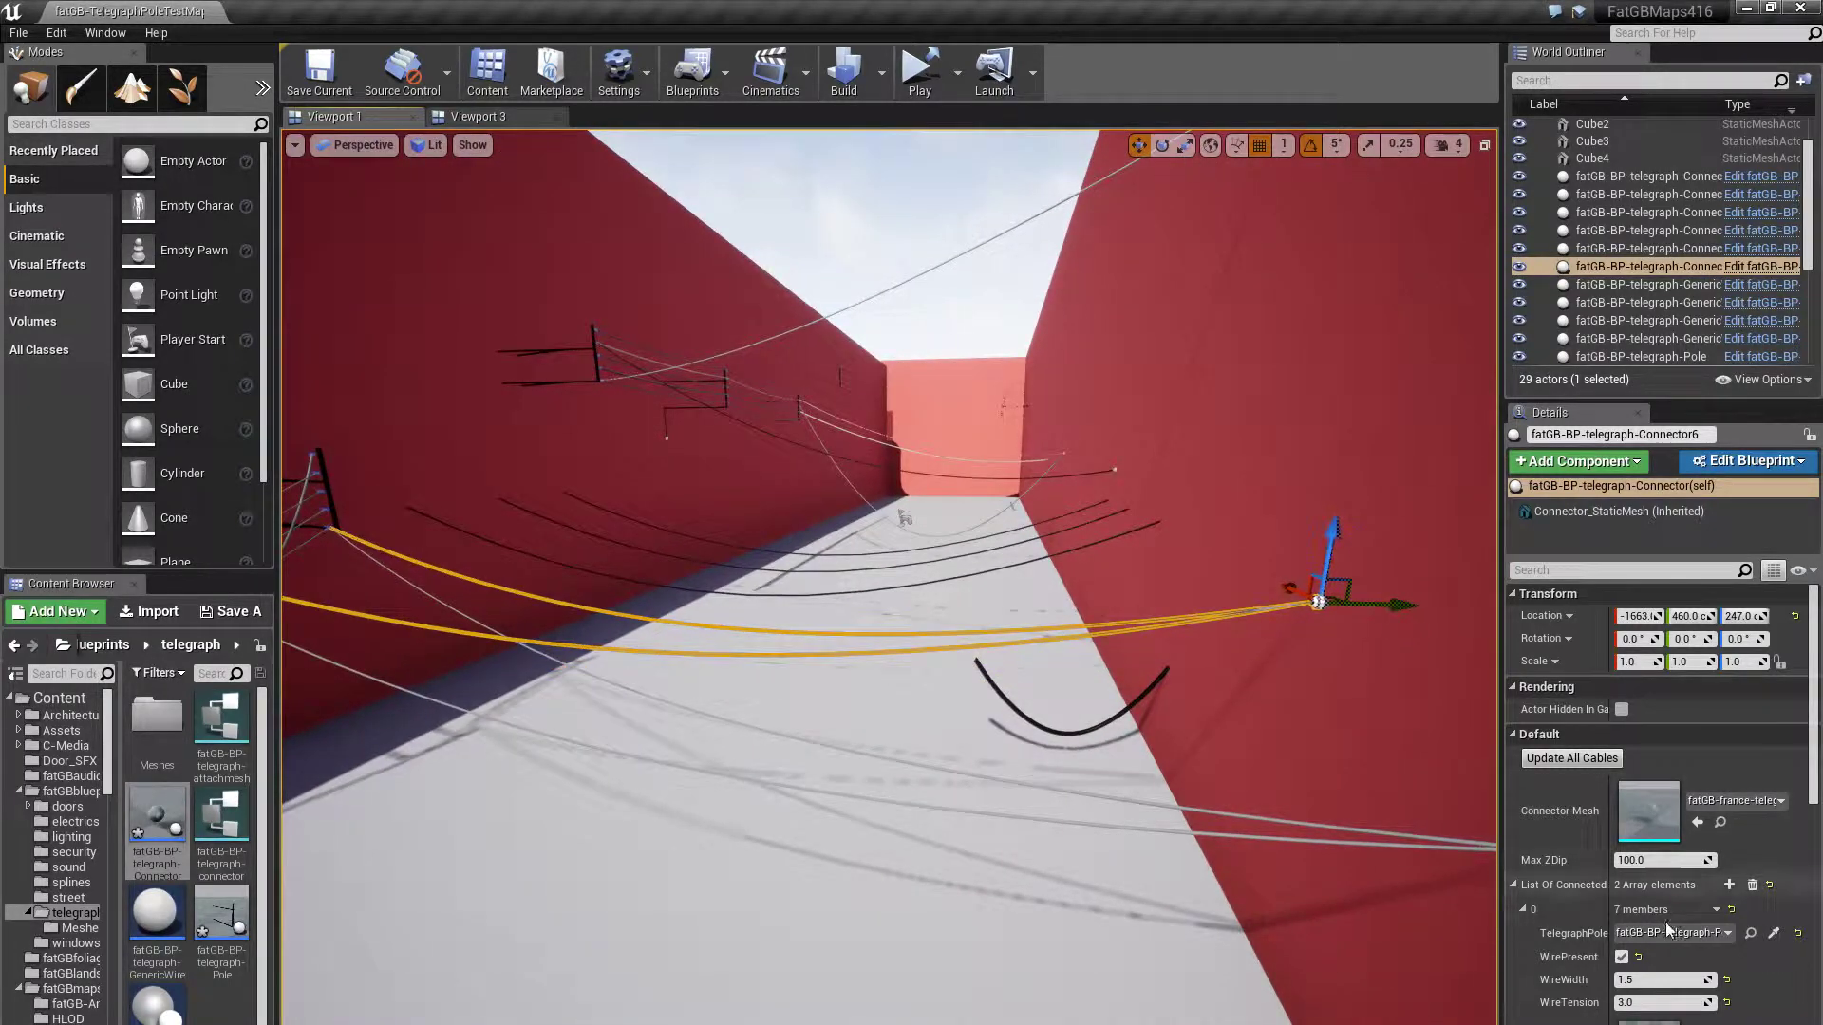
Relink the duplicated connector's first wire to fatGB-BP-telegraph-Pole6 and set its WireTension to 1.0
left_click(1671, 932)
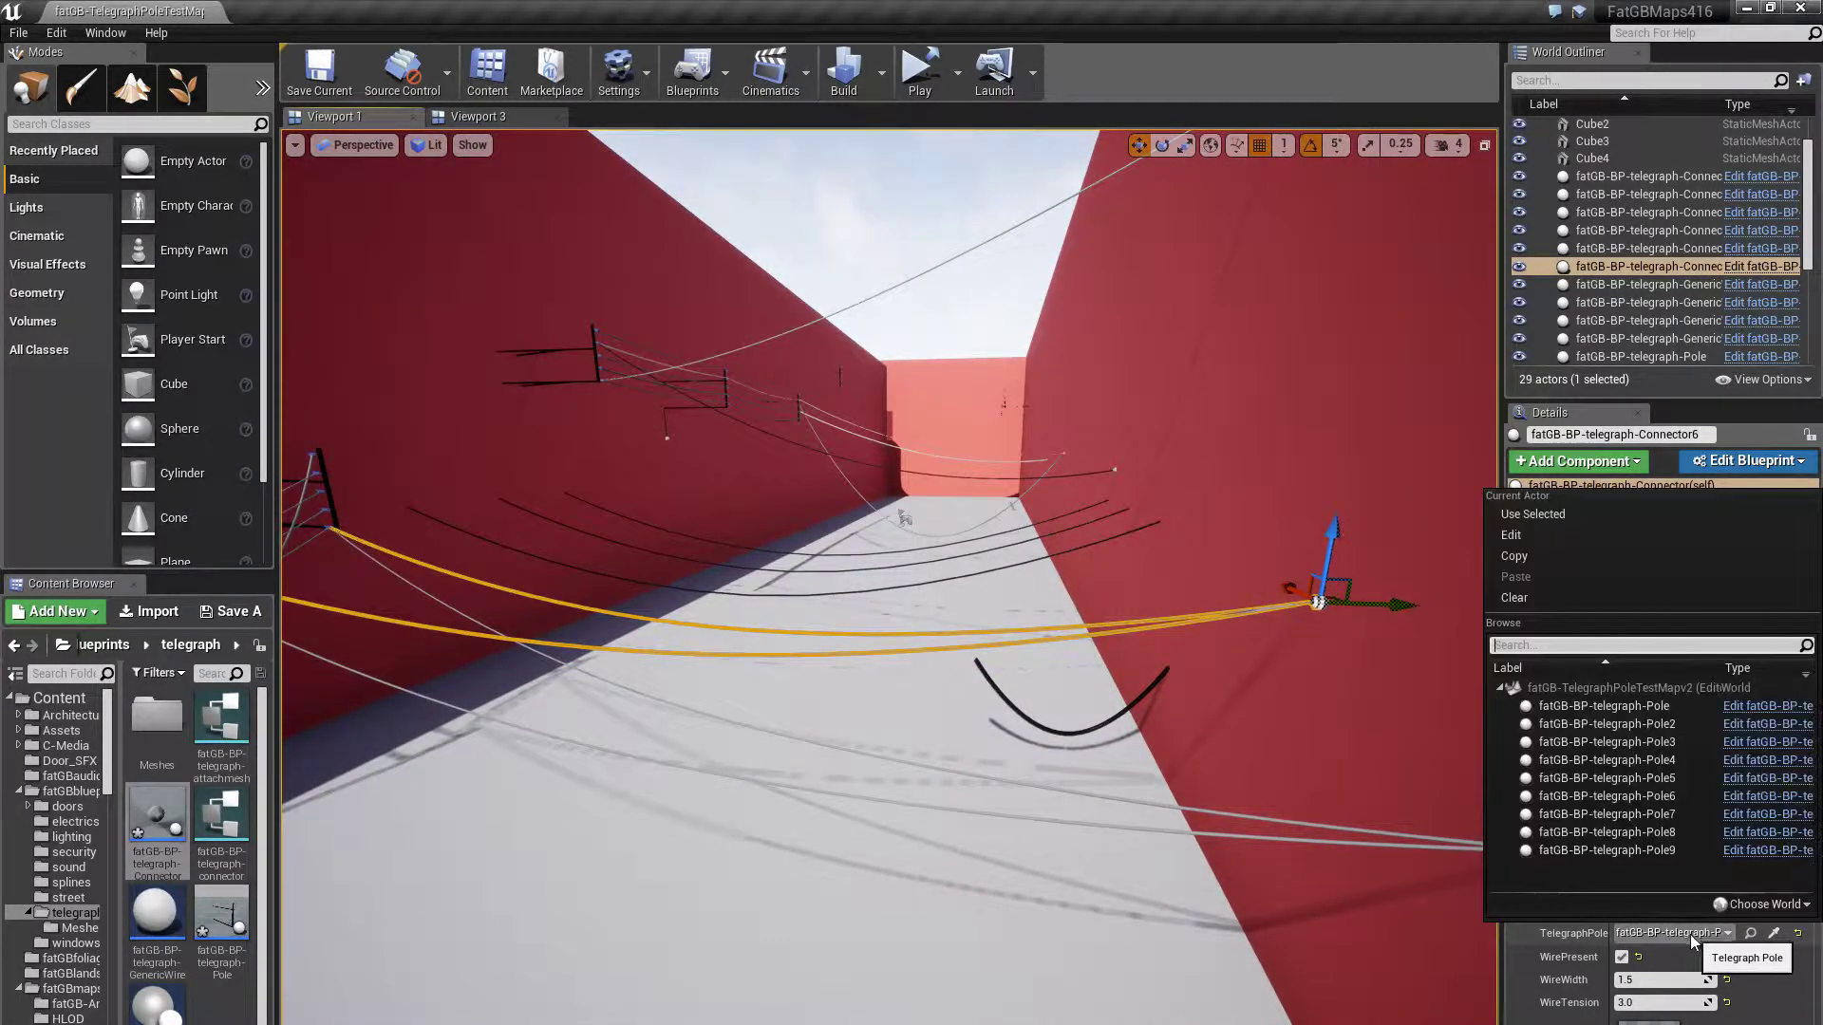
left_click(1629, 795)
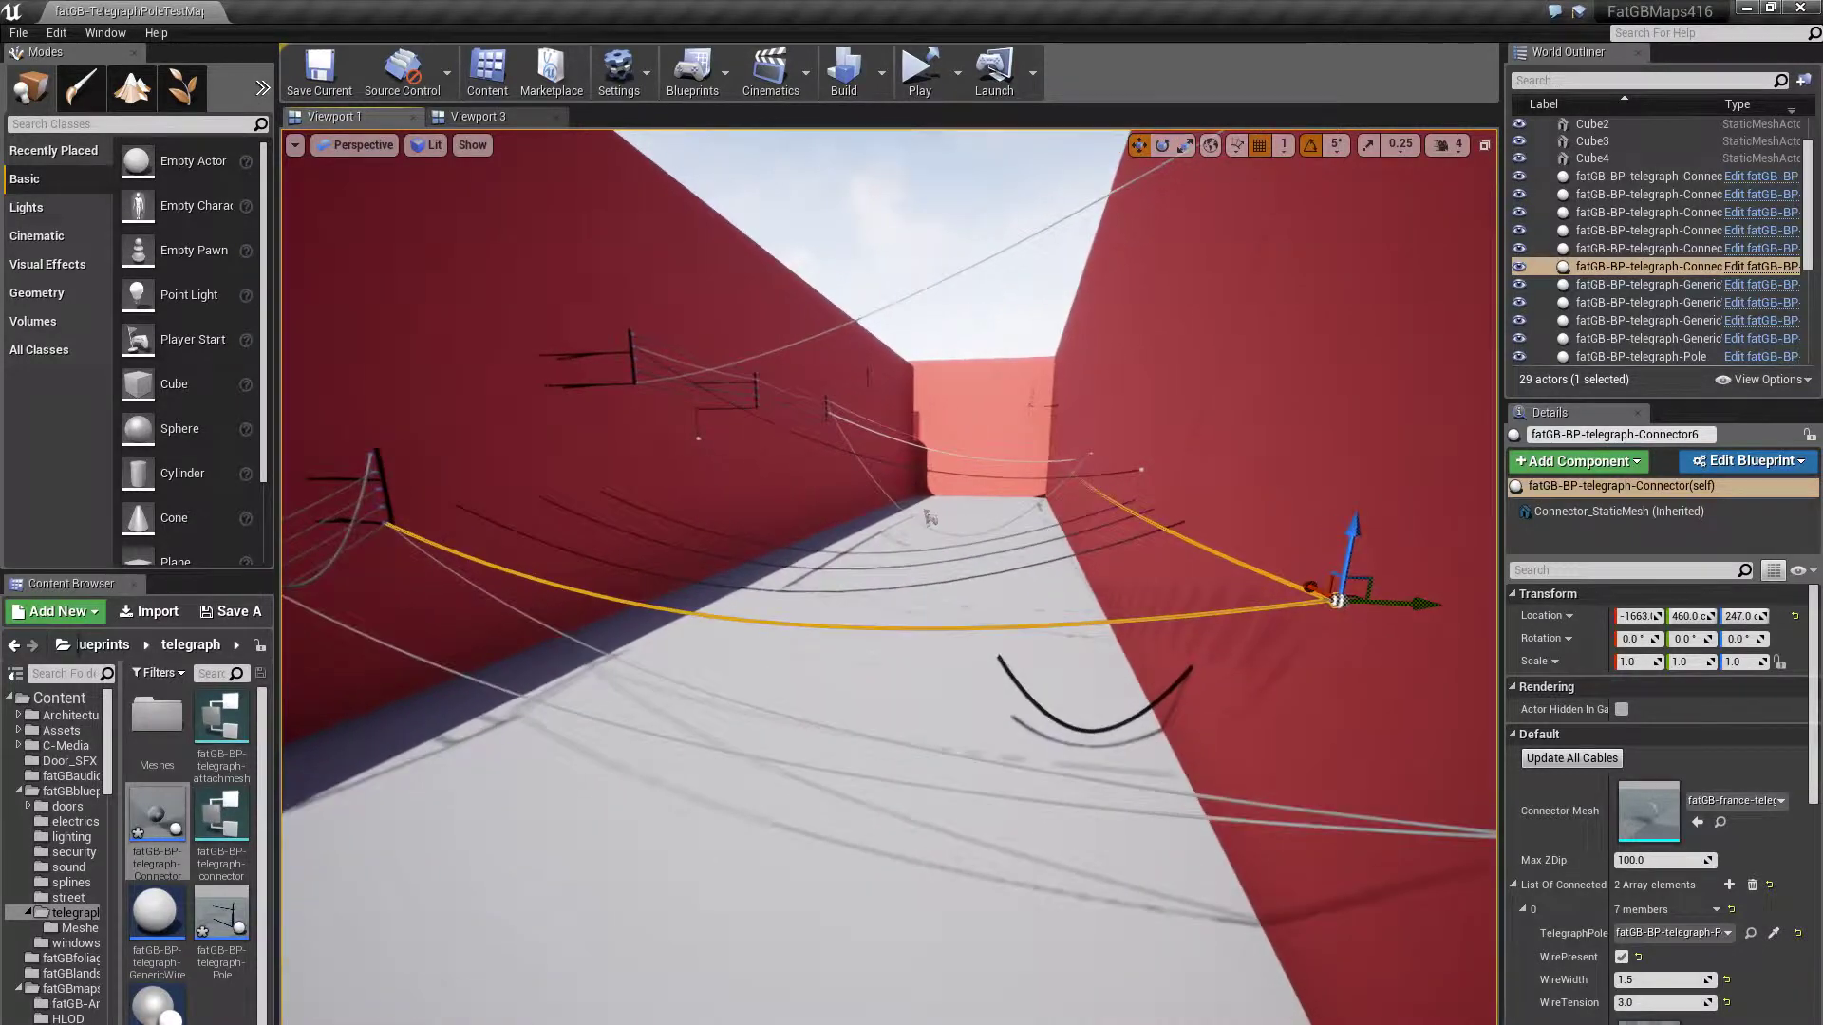
right_click_drag(1061, 847, 1013, 842)
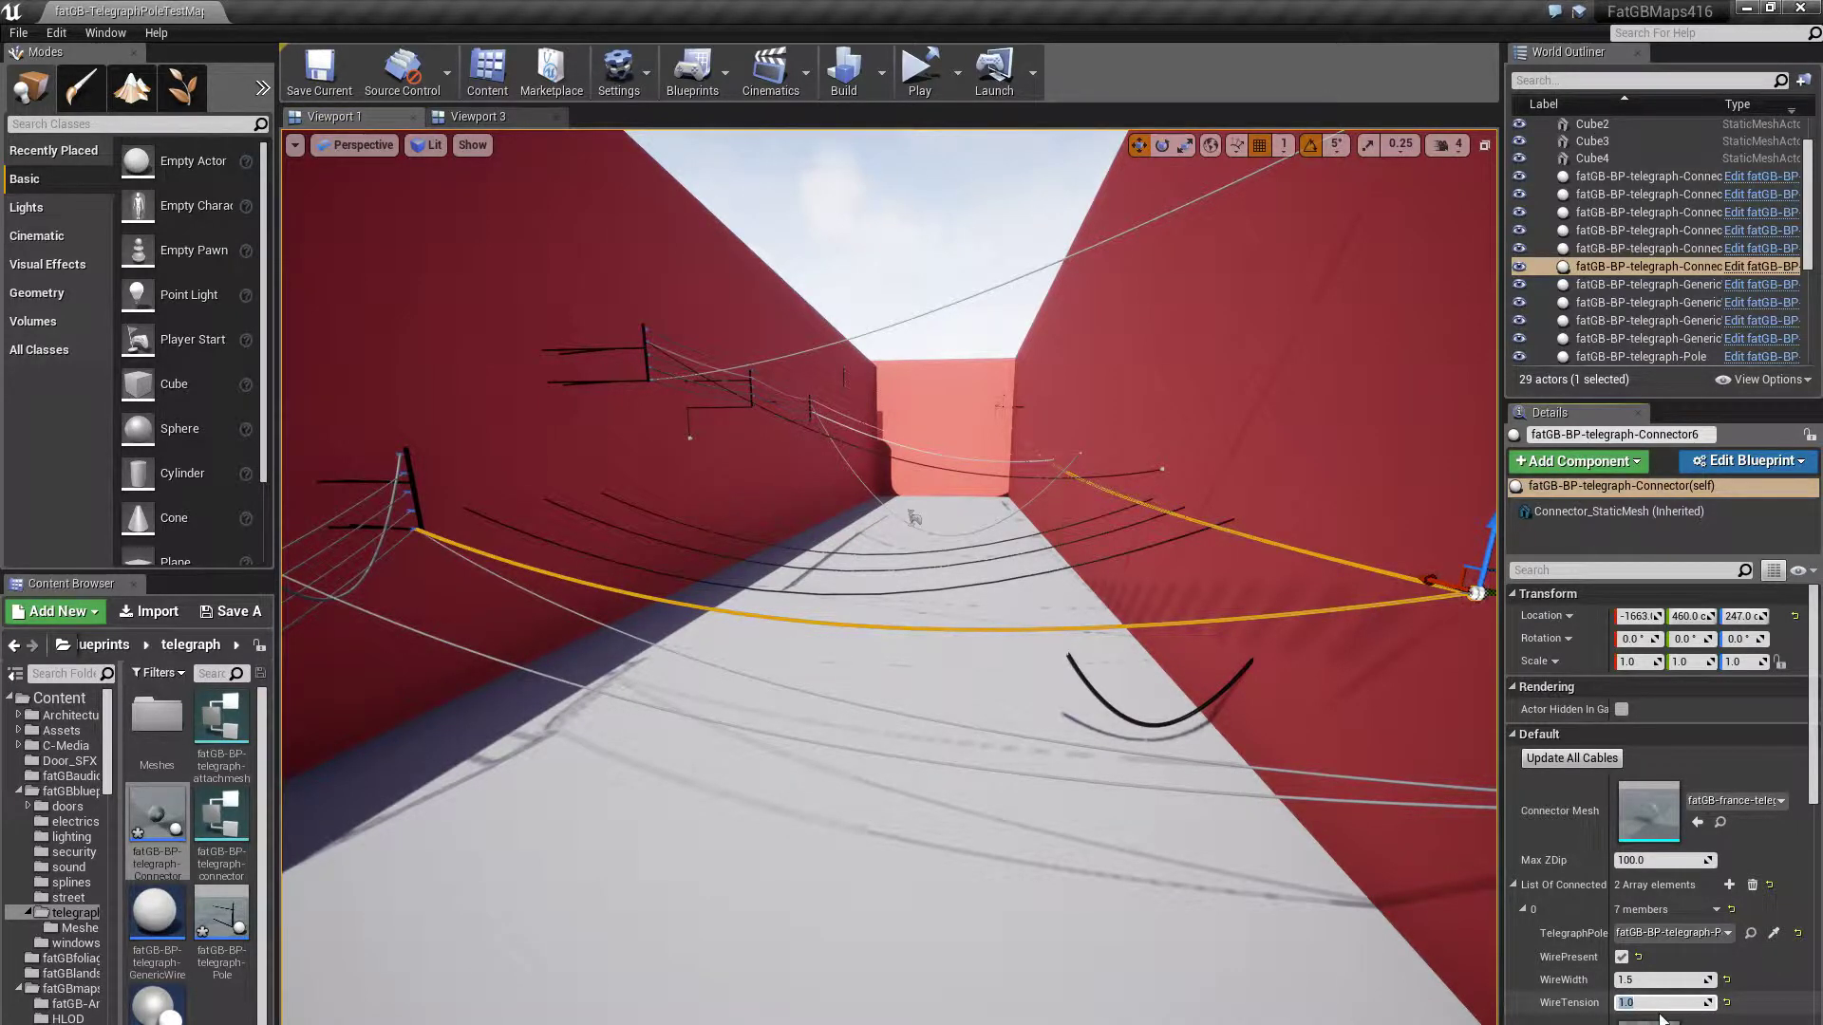
Set the duplicated connector's Max ZDip to 300
left_click(1643, 860)
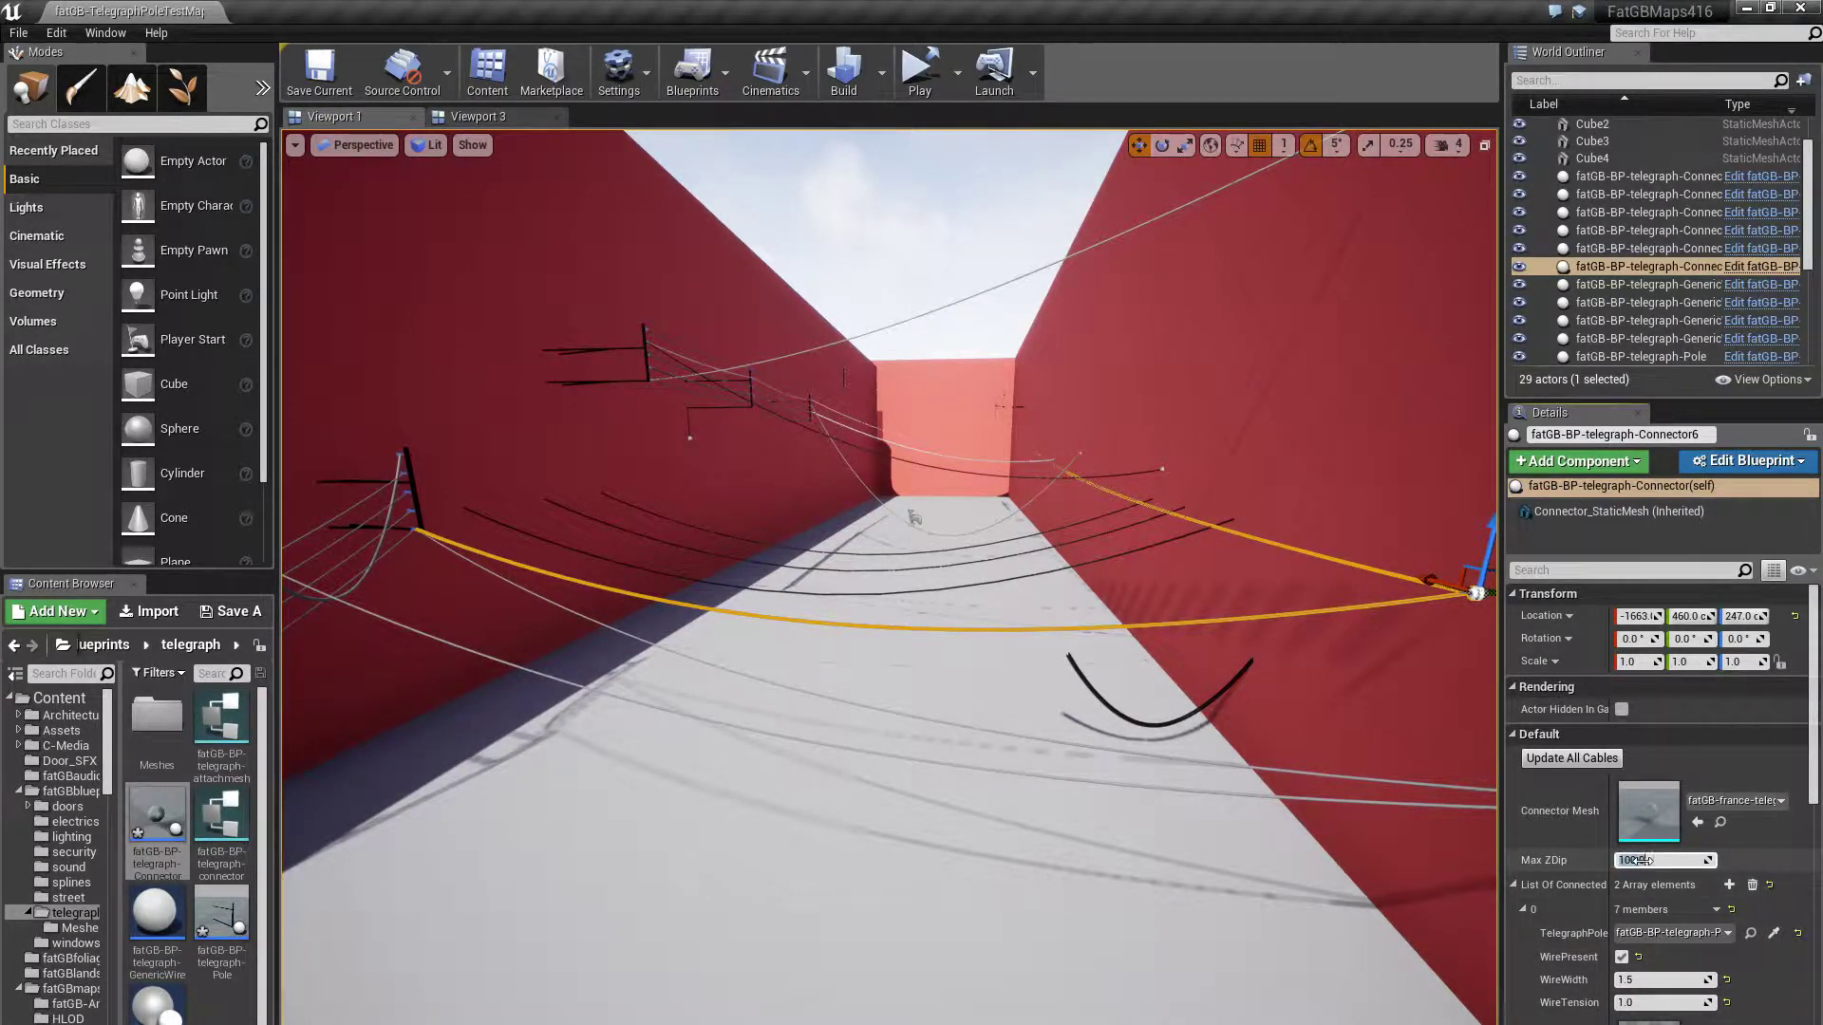
type("300")
key("Return")
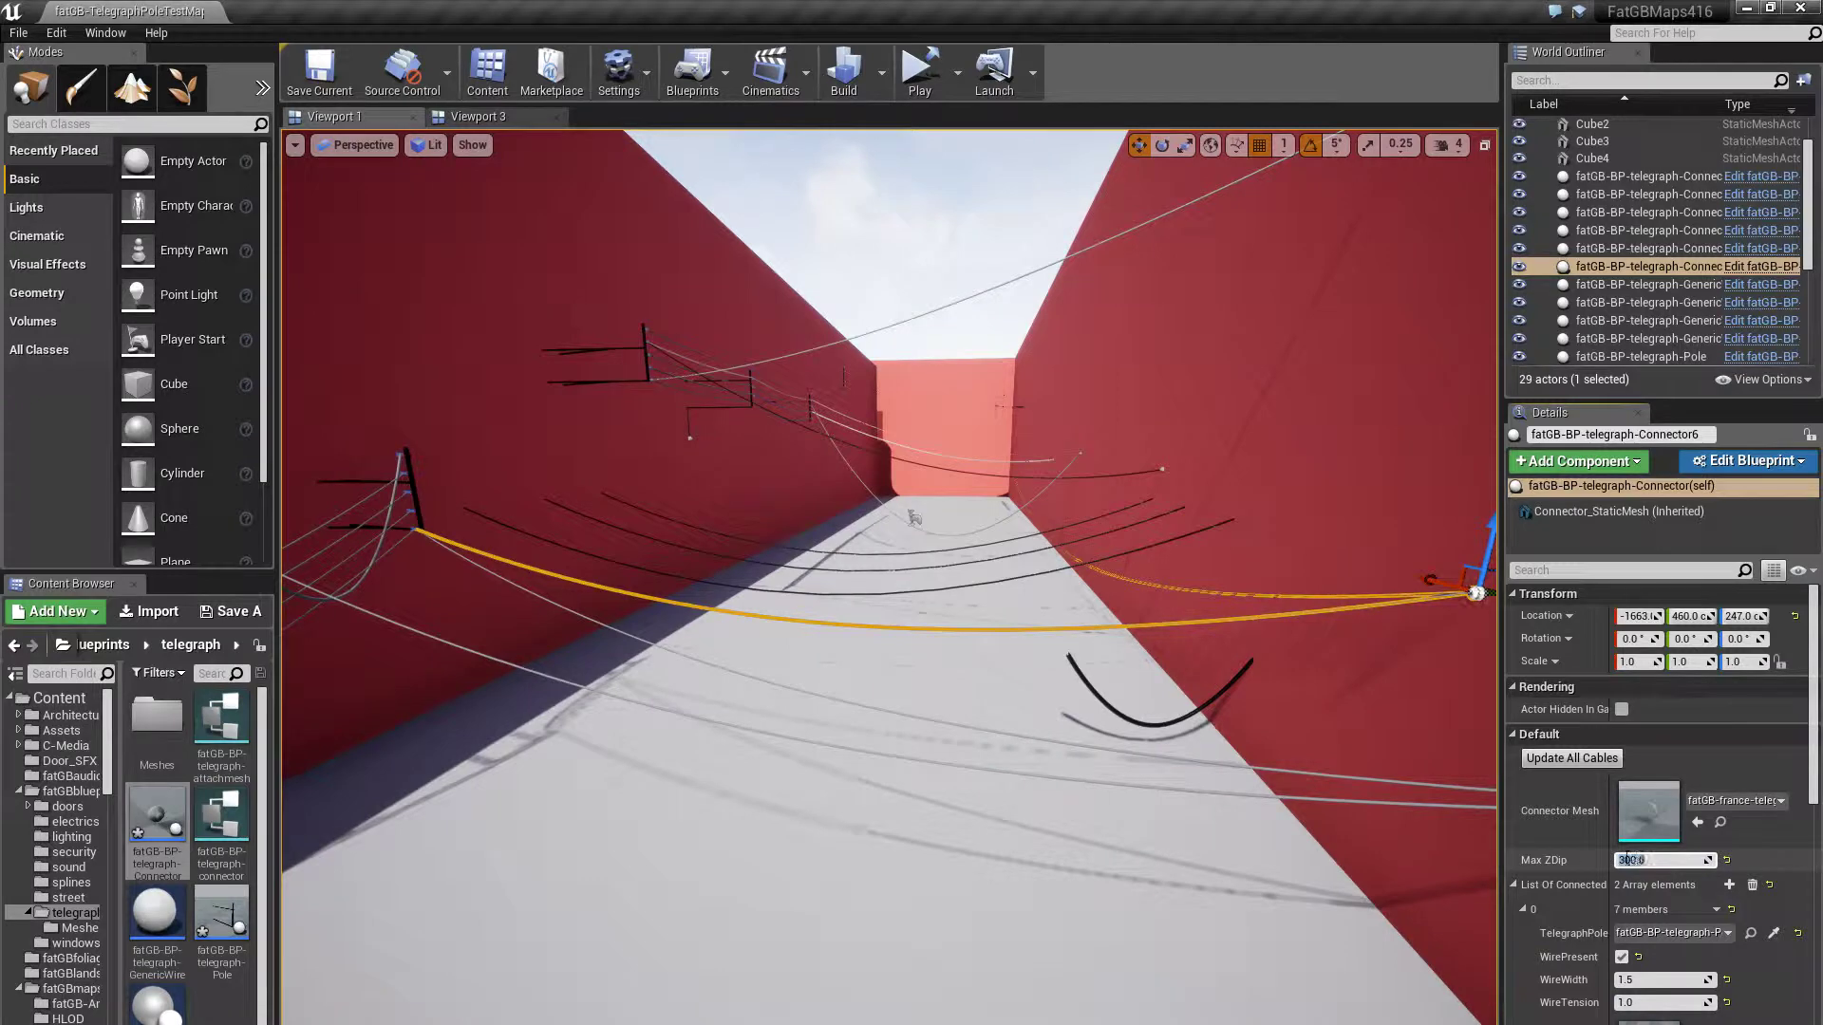
Examine the wires running to both wall connectors and review the original connector's two wire entries
right_click_drag(1112, 872, 1064, 881)
left_click(908, 858)
left_click_drag(908, 858, 969, 845)
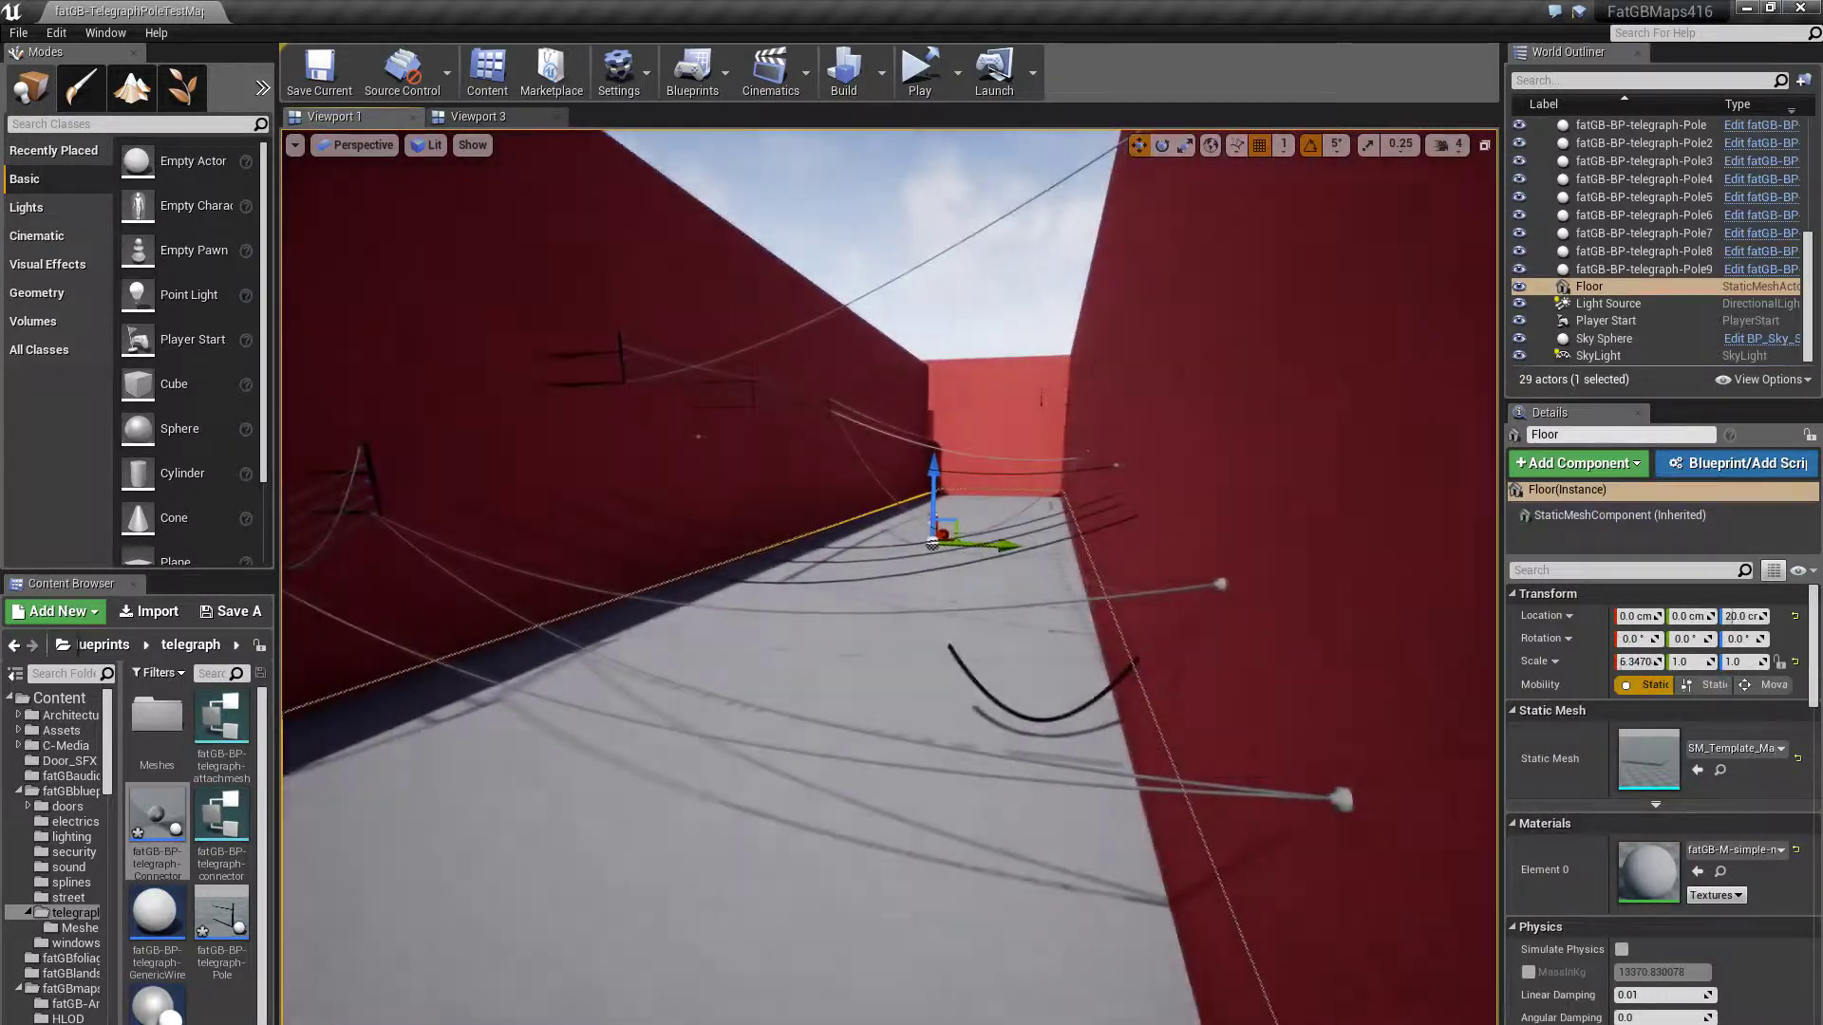
left_click(1337, 798)
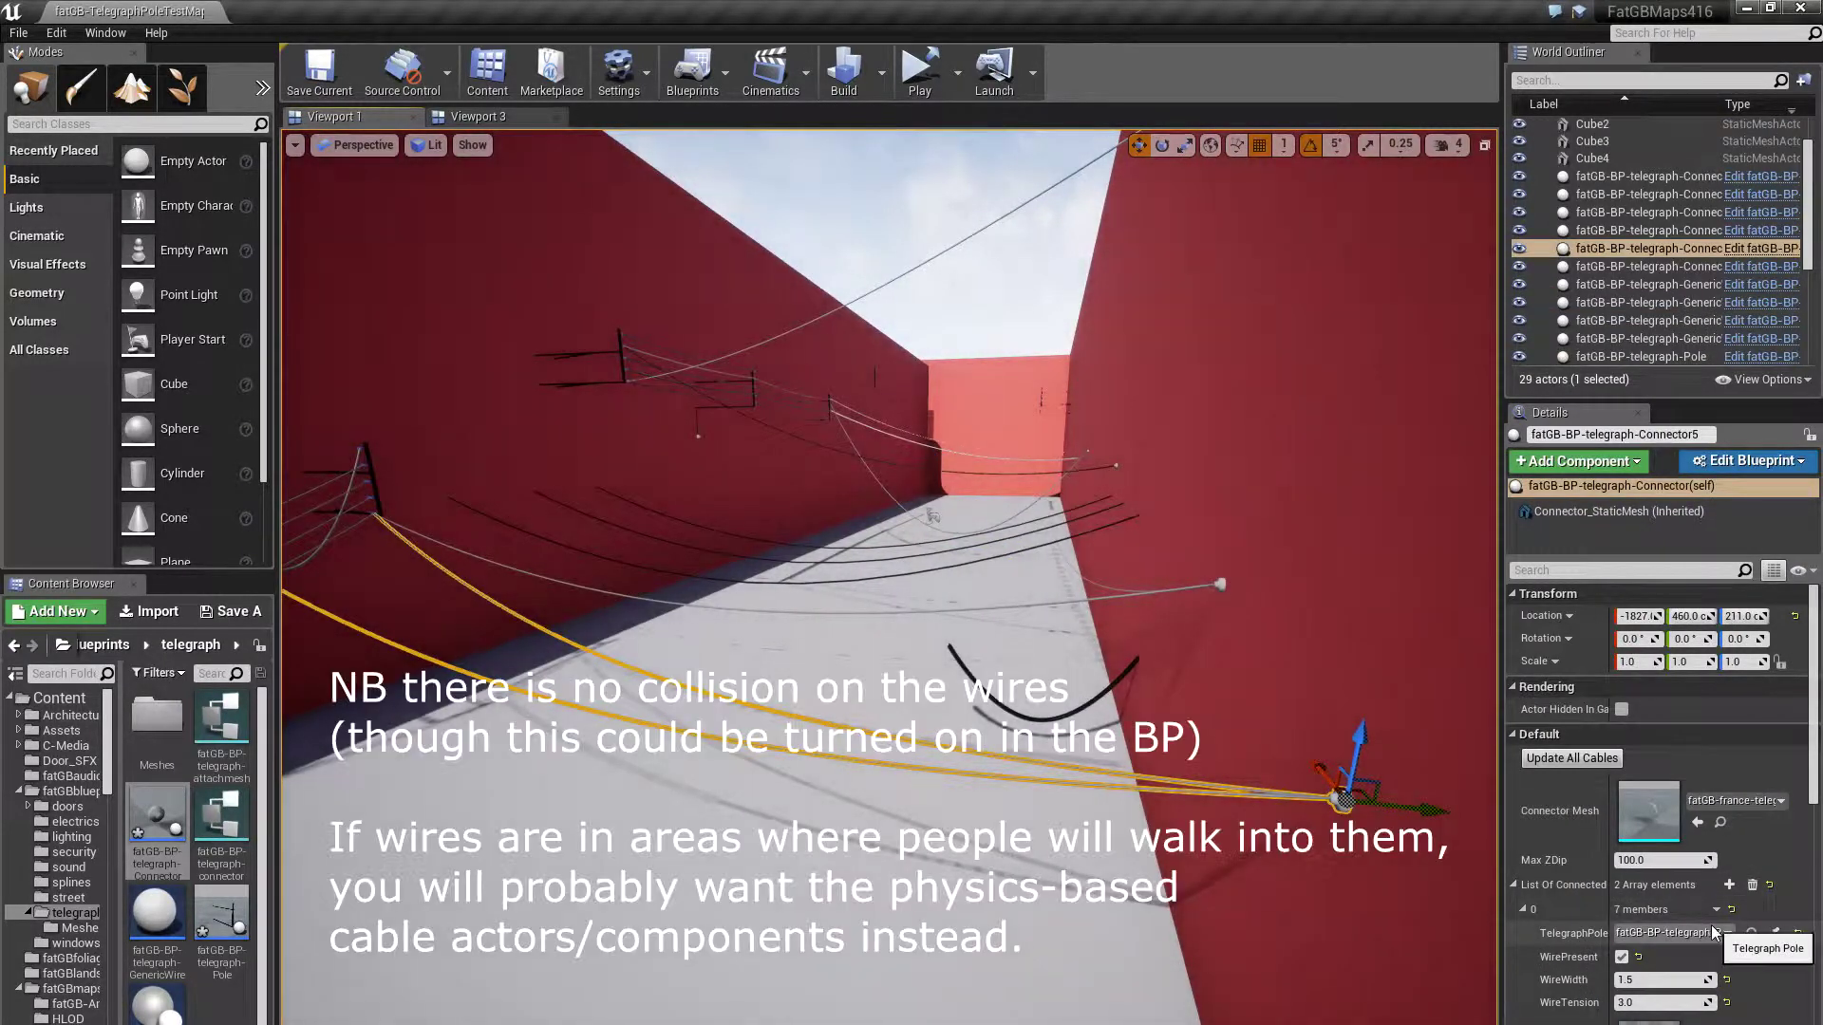
scroll(1711, 926, "down", 3)
scroll(1711, 925, "down", 5)
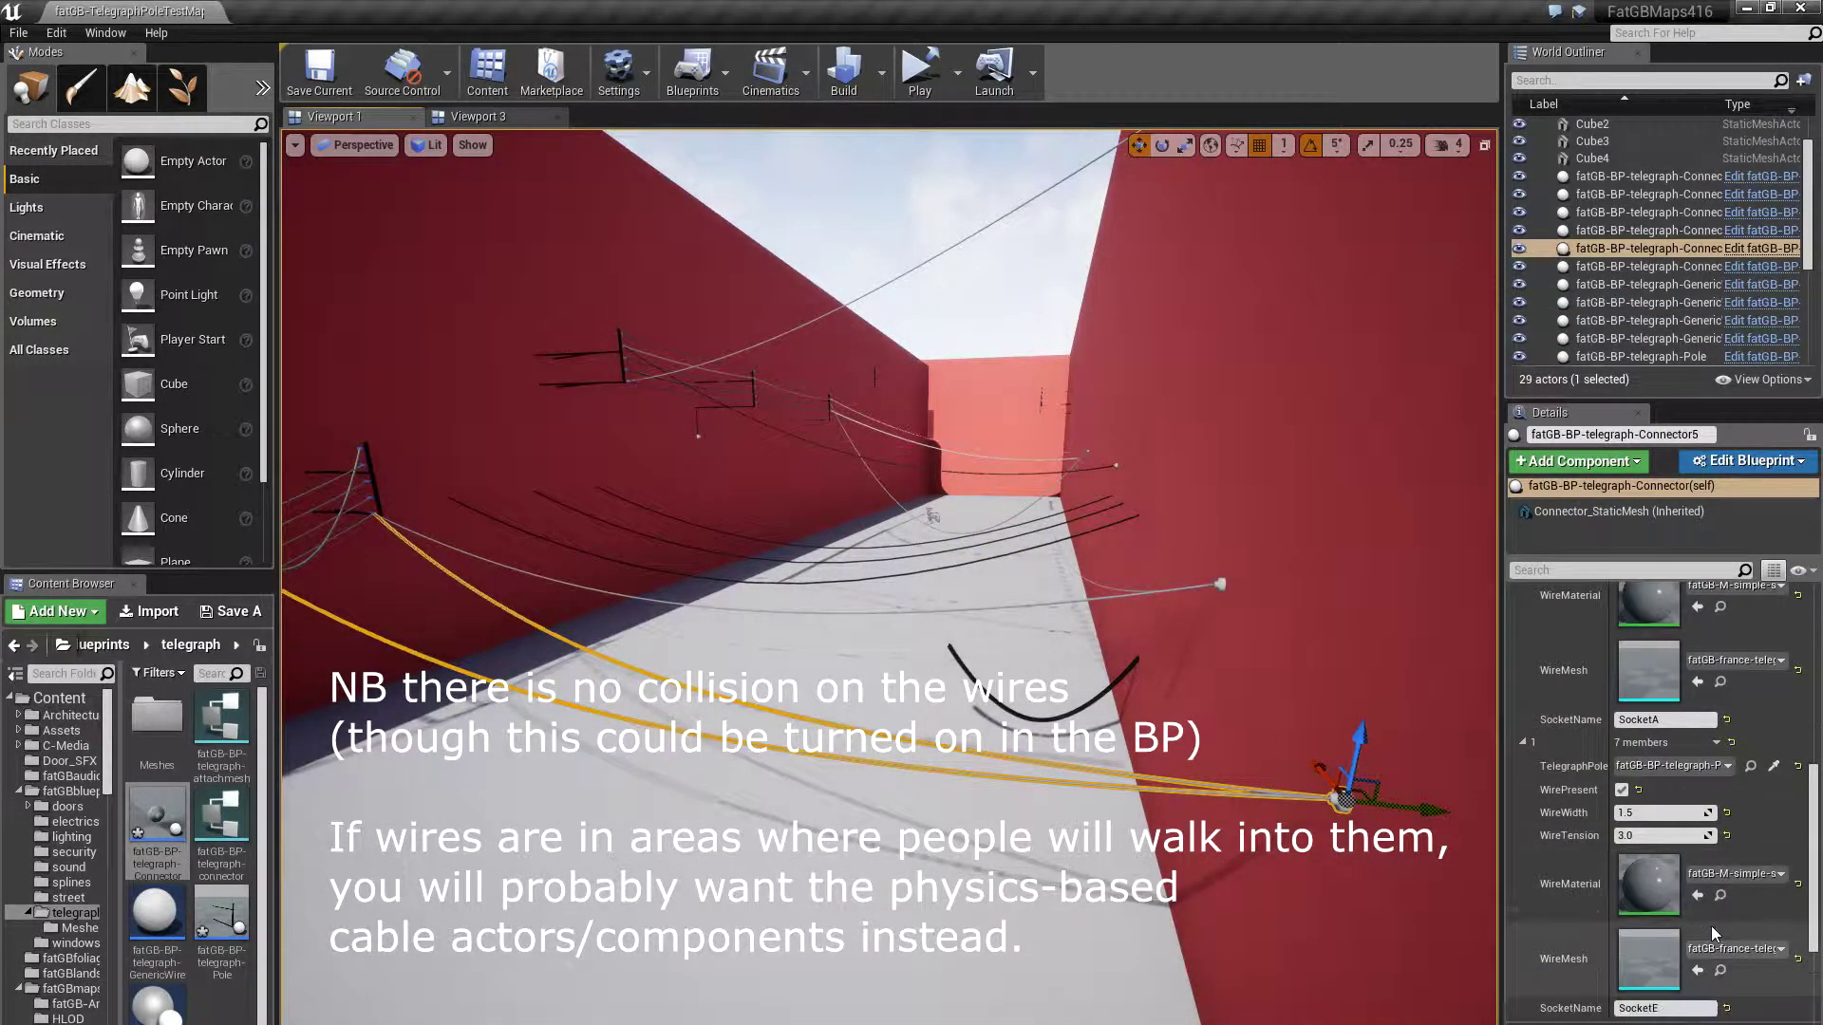
scroll(1711, 926, "up", 8)
left_click_drag(973, 911, 798, 883)
right_click_drag(798, 883, 1349, 919)
left_click(1026, 919)
right_click_drag(950, 892, 911, 887)
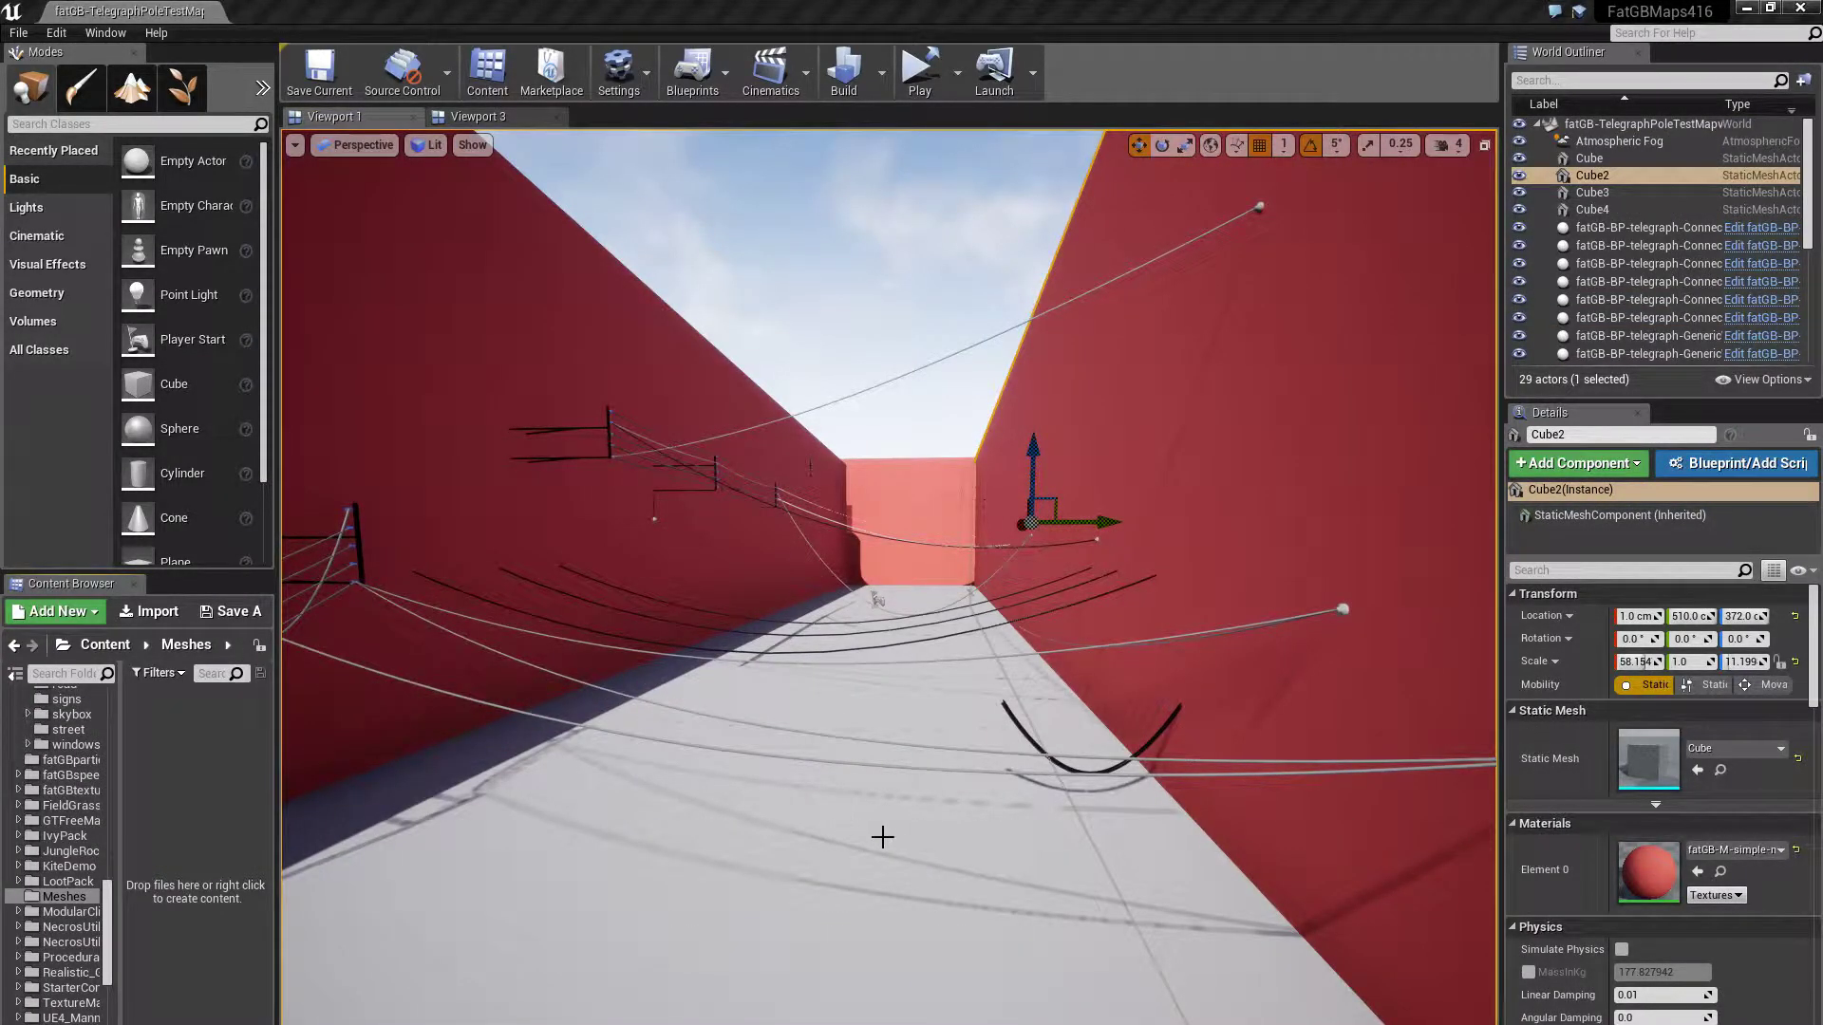
left_click_drag(883, 838, 869, 850)
left_click(1625, 230)
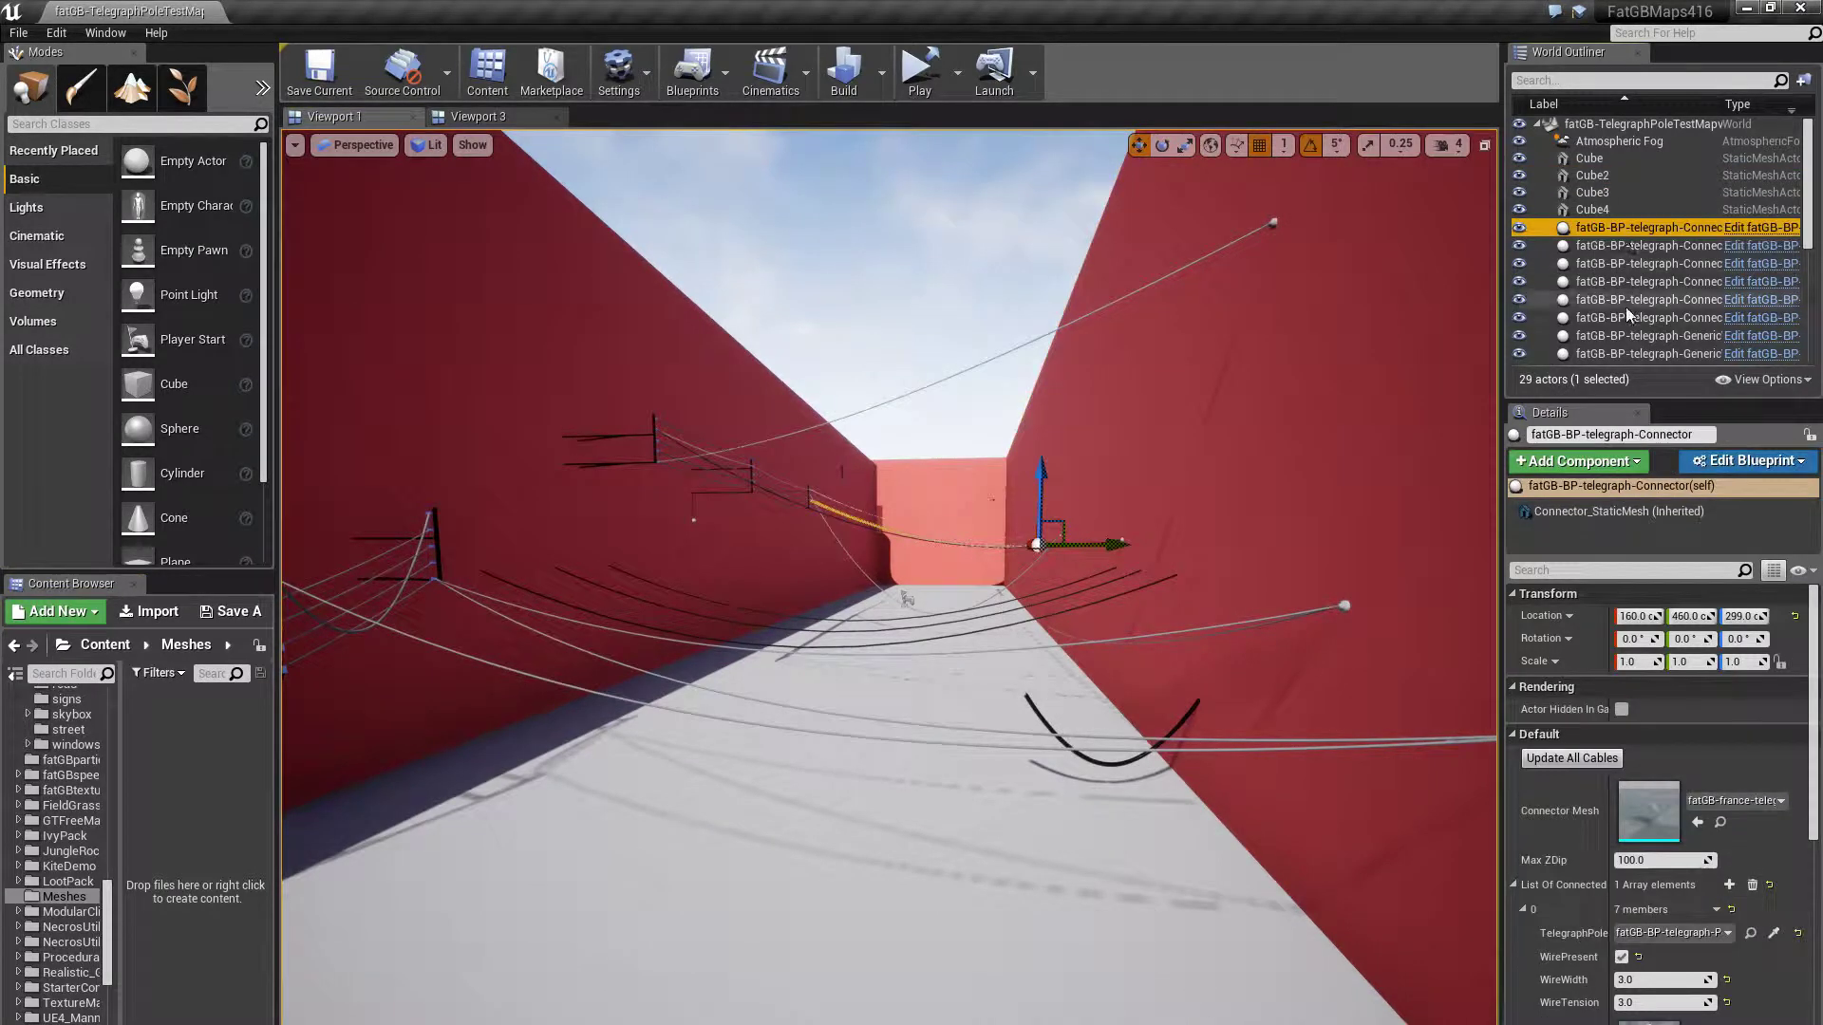
left_click(1618, 332, "shift")
right_click(1599, 330)
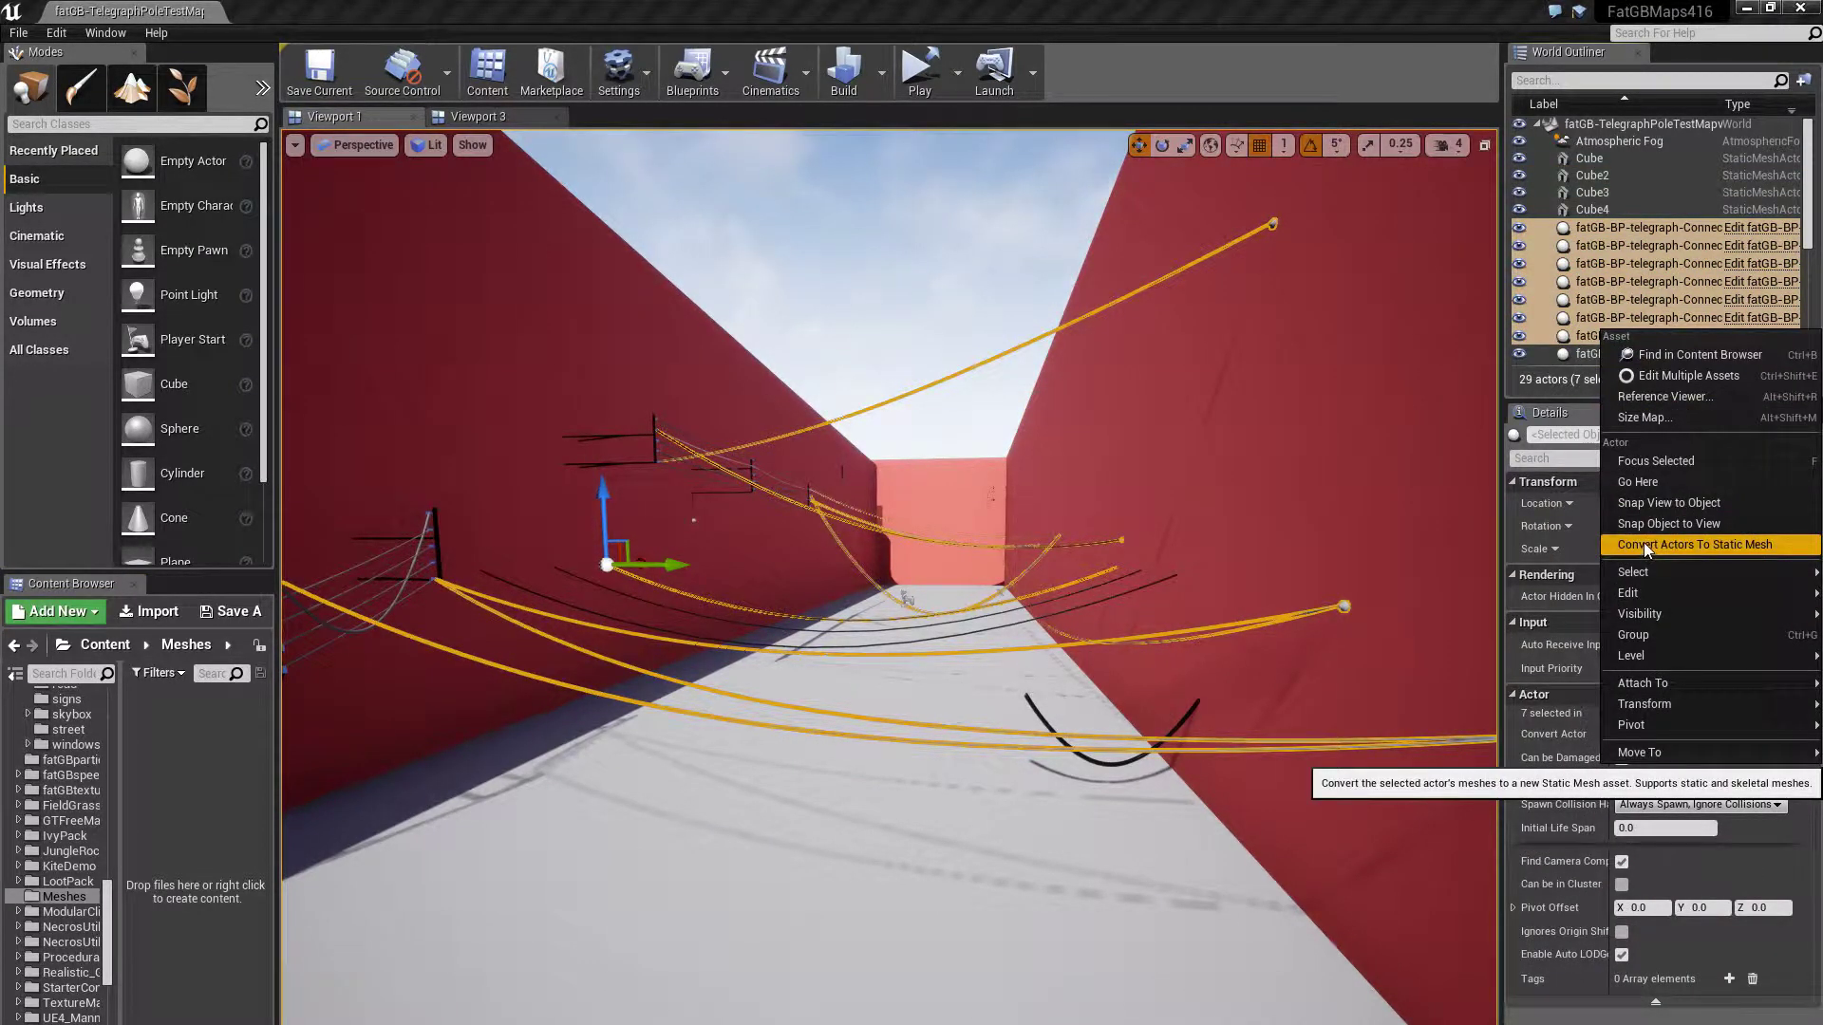
left_click(1258, 528)
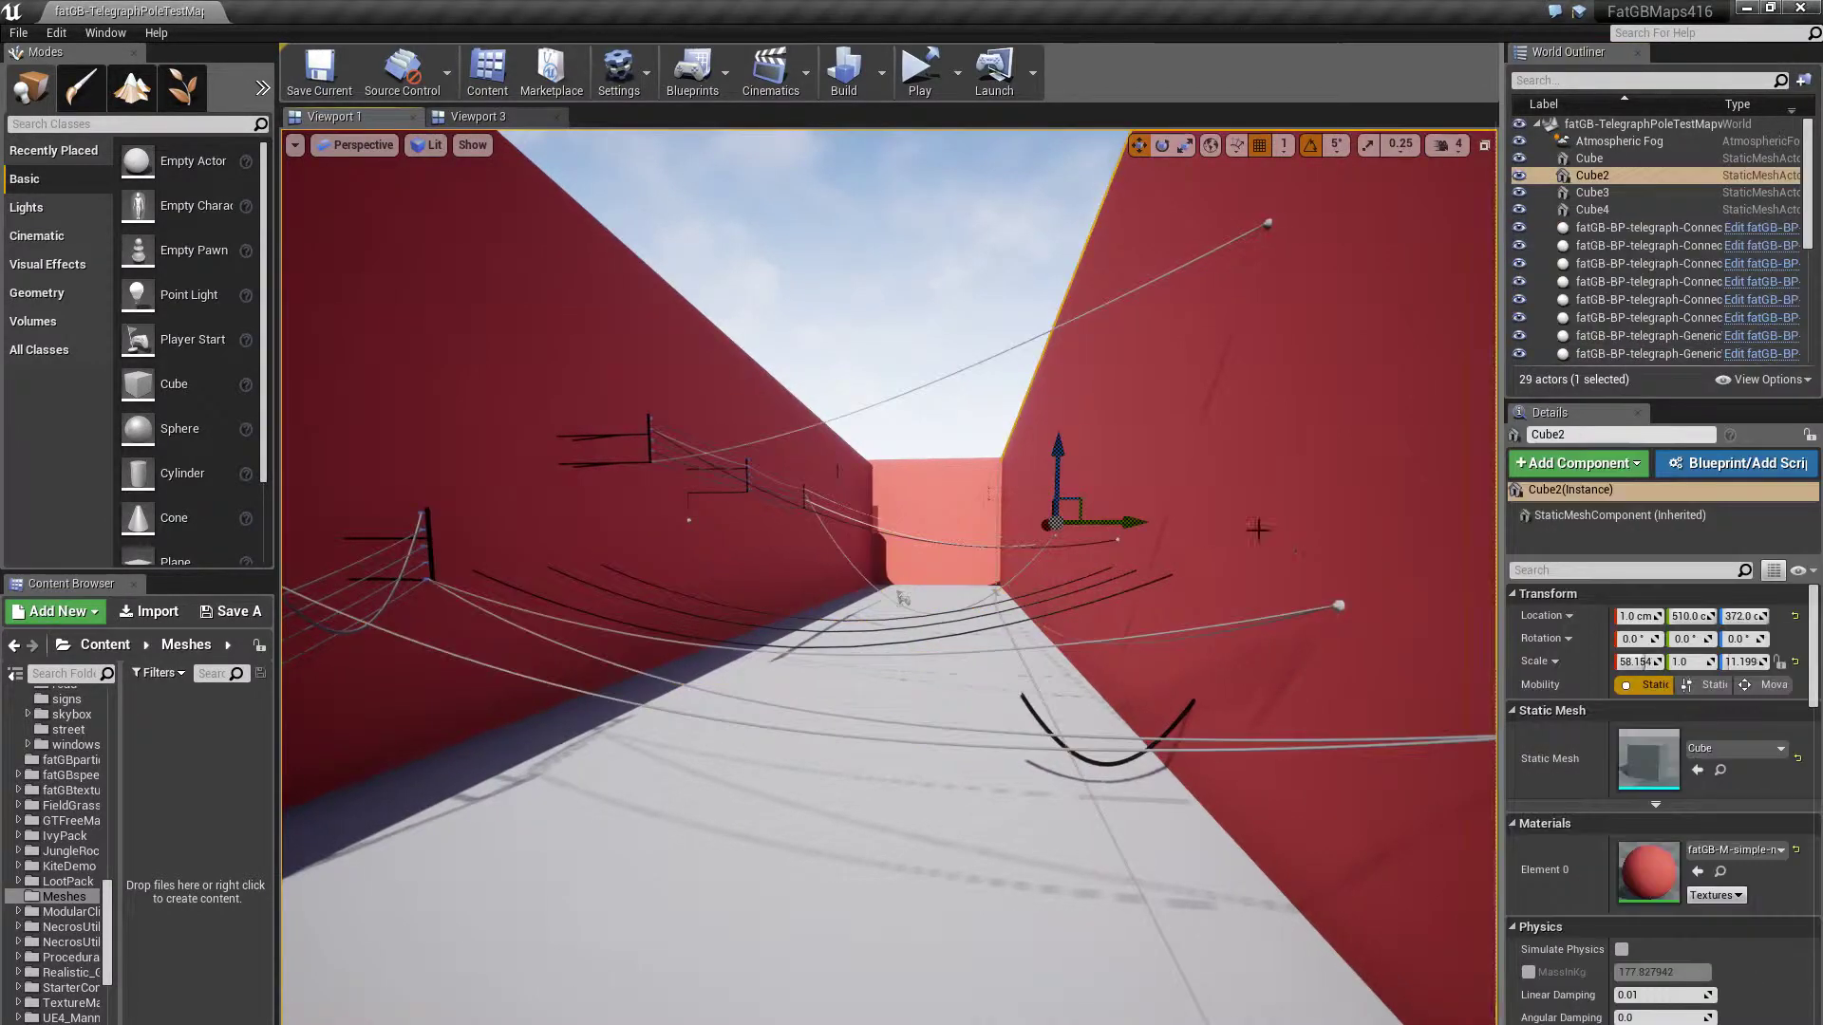
Select all telegraph blueprint actors in the level, from the first Connector through Pole9
left_click(1643, 227)
scroll(1616, 288, "down", 2)
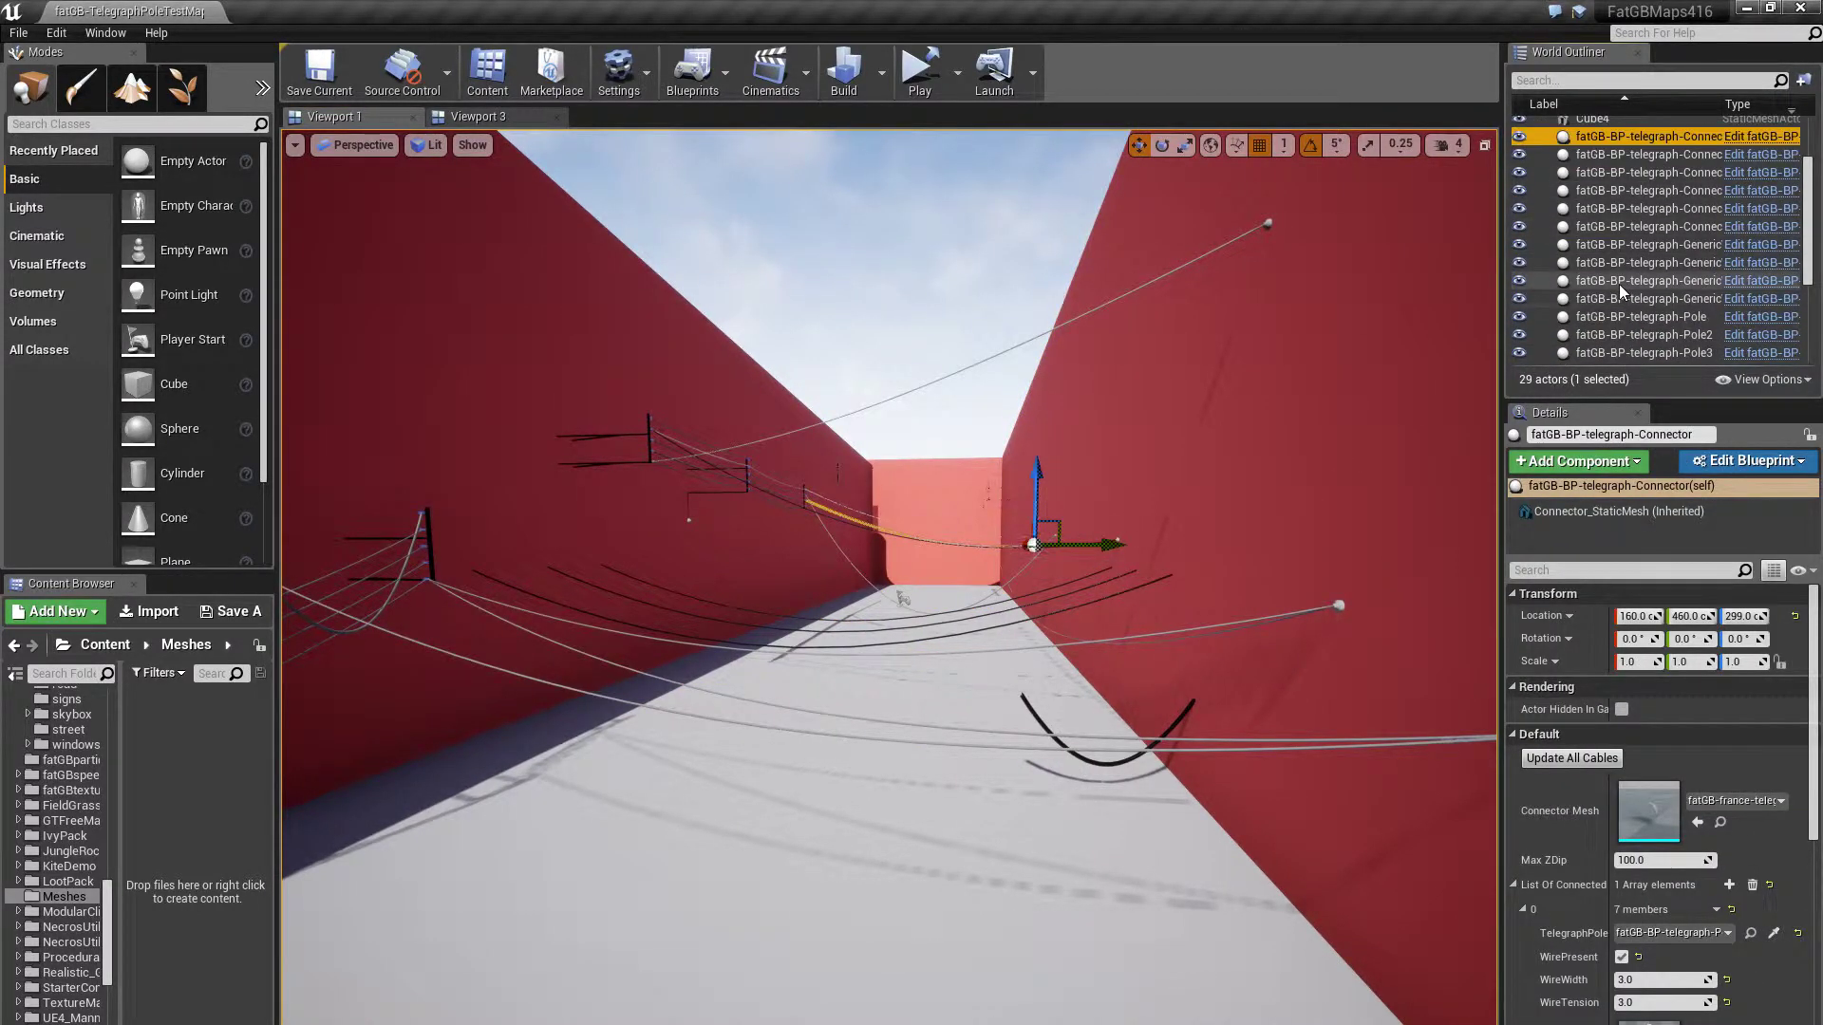
left_click(1627, 333, "shift")
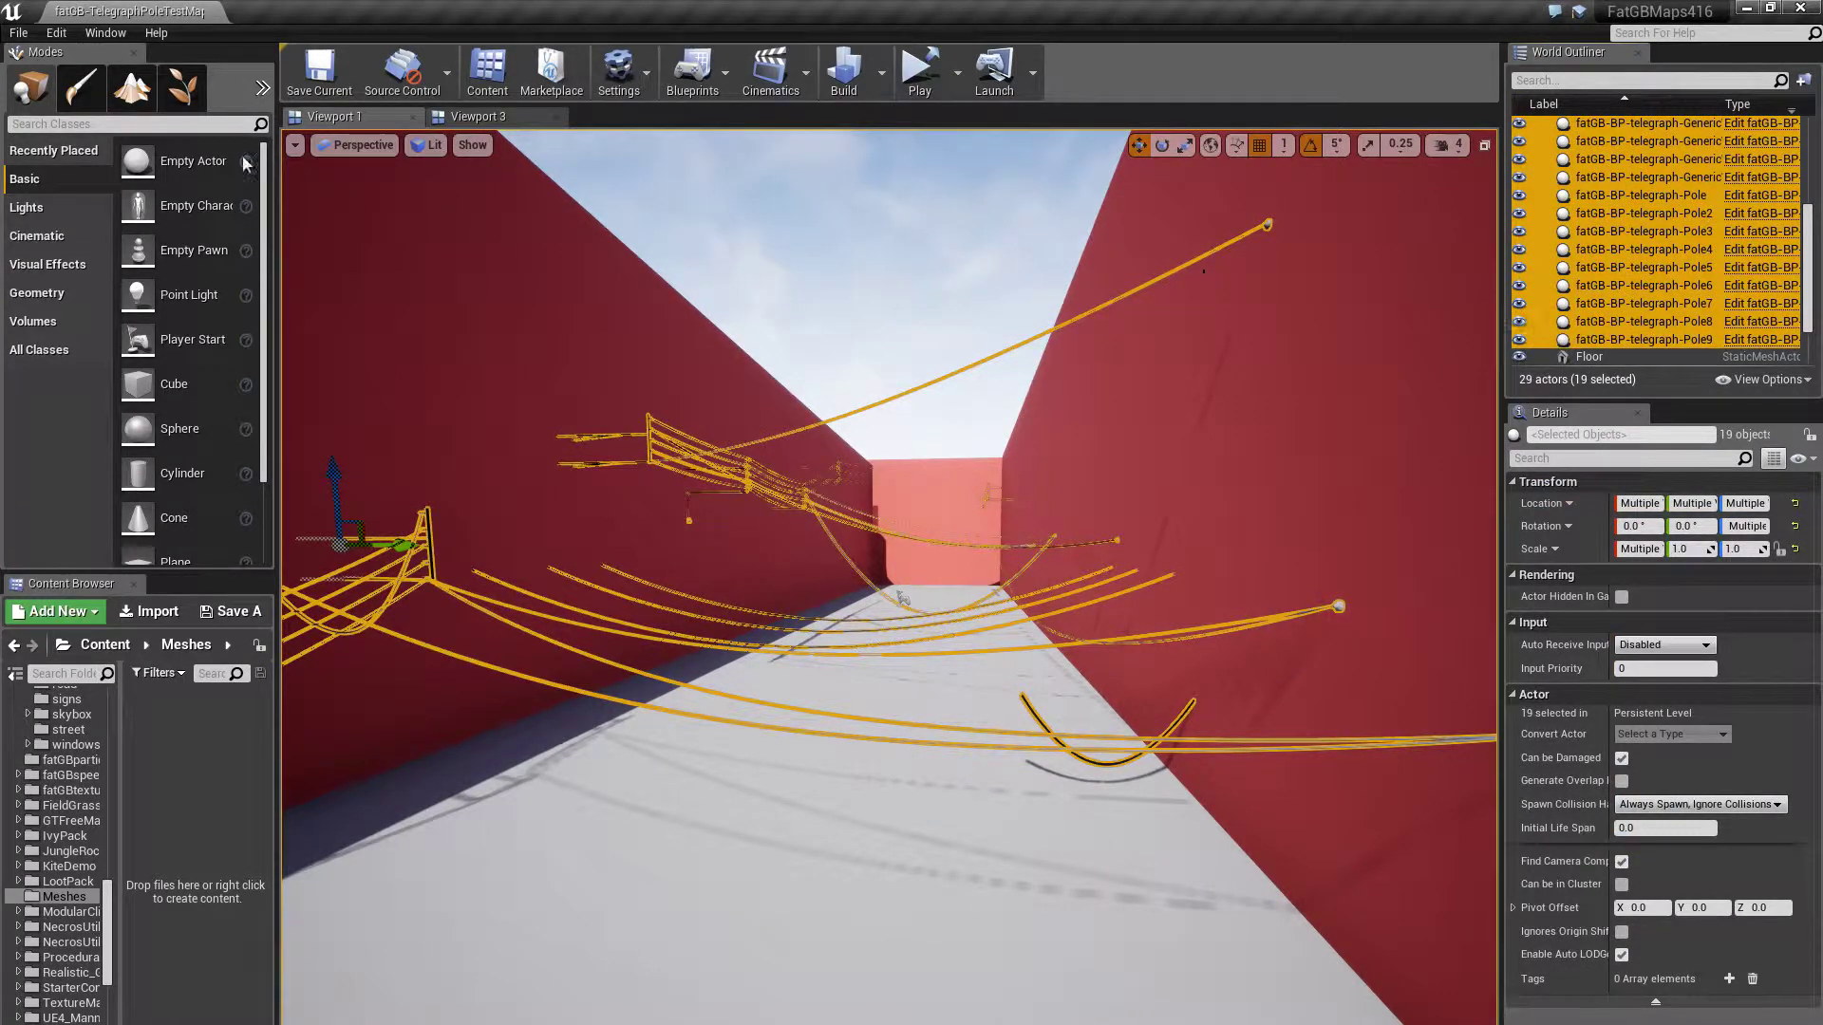
Open the Merge Actors tool for the selected actors and look through its list of mesh components
left_click(104, 32)
mouse_move(145, 362)
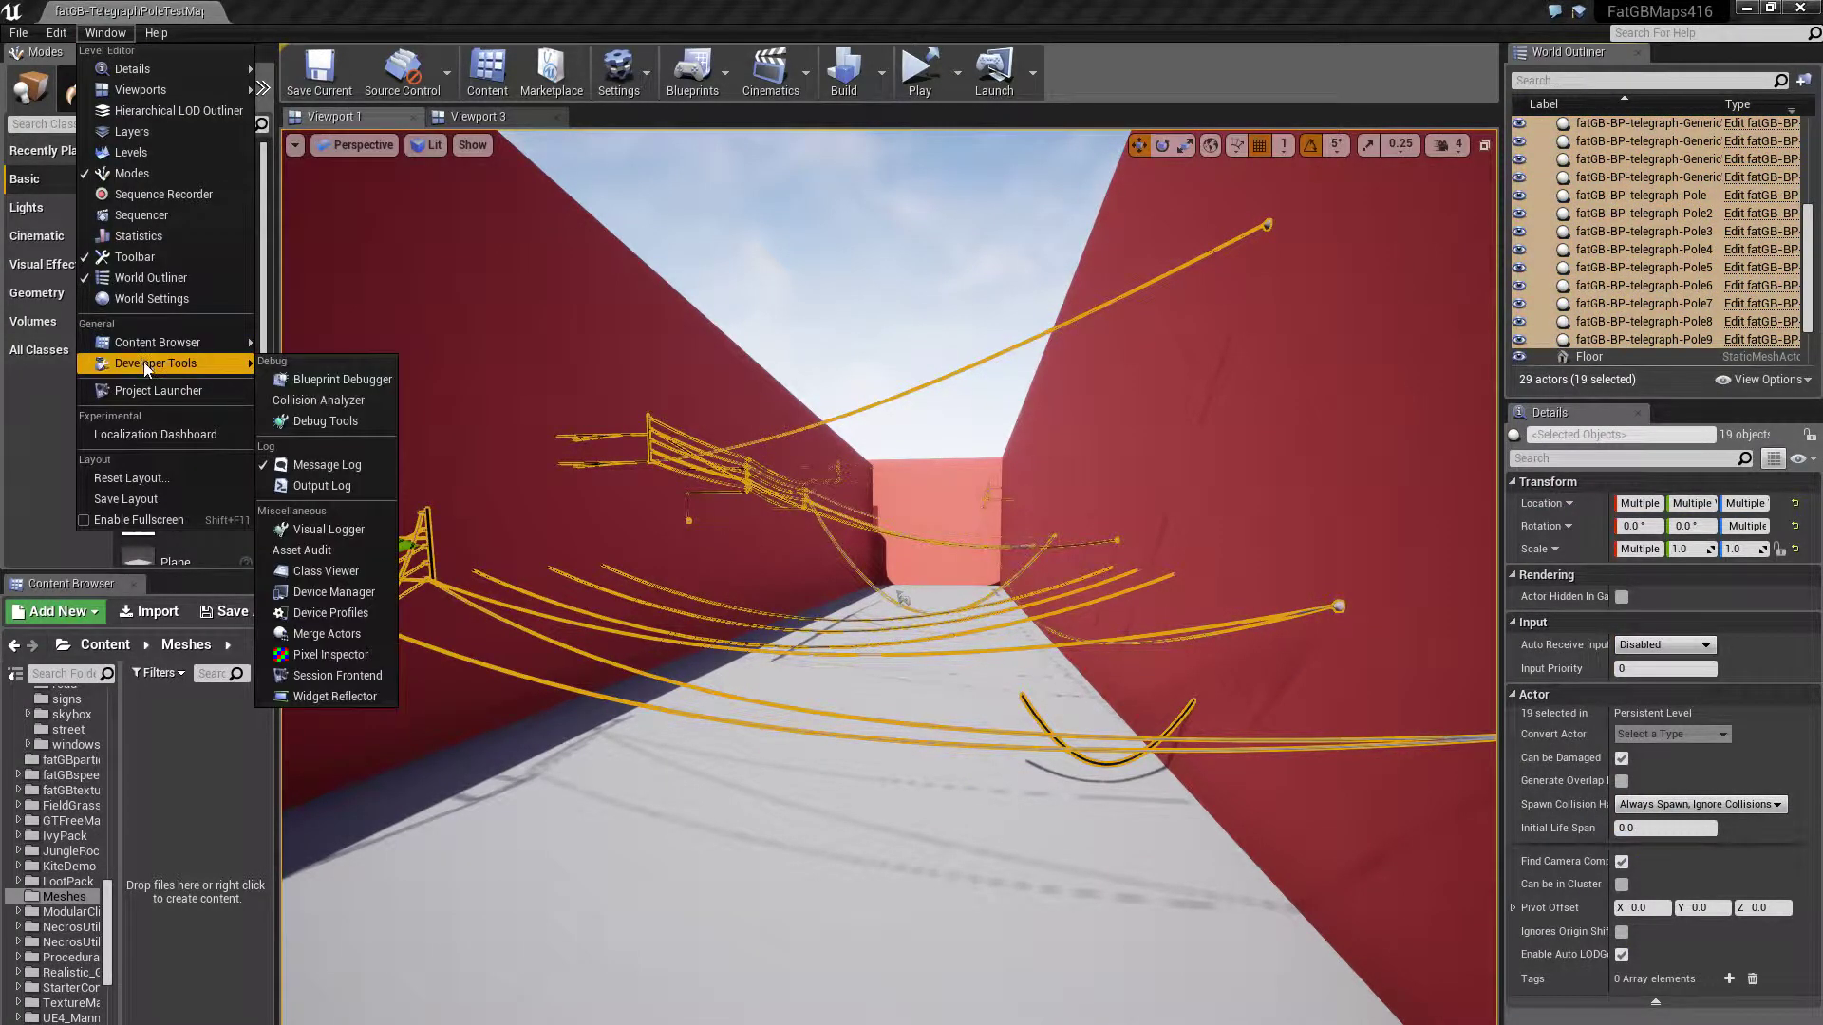
left_click(321, 630)
scroll(861, 693, "down", 3)
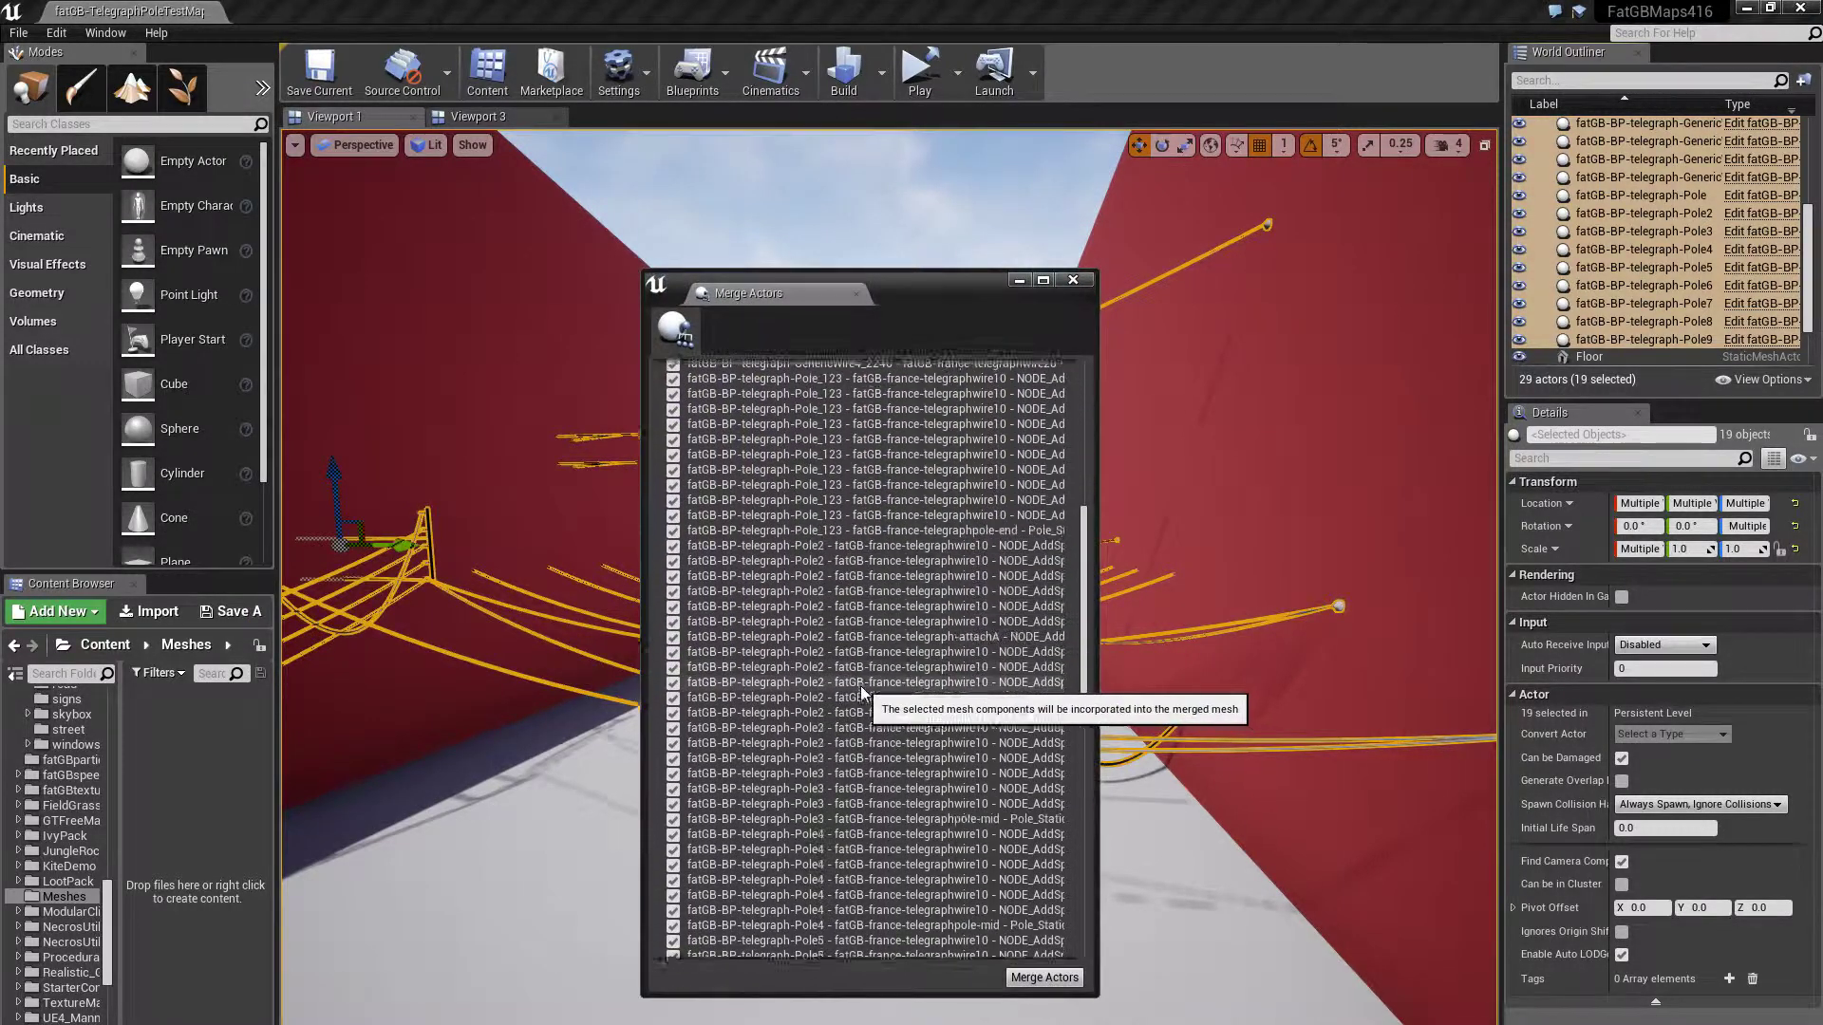
Merge the selected telegraph actors into one static mesh, saved in the Meshes folder as SM_MERGED_fatGB-BP-telegraph-Connector_43
scroll(861, 693, "down", 10)
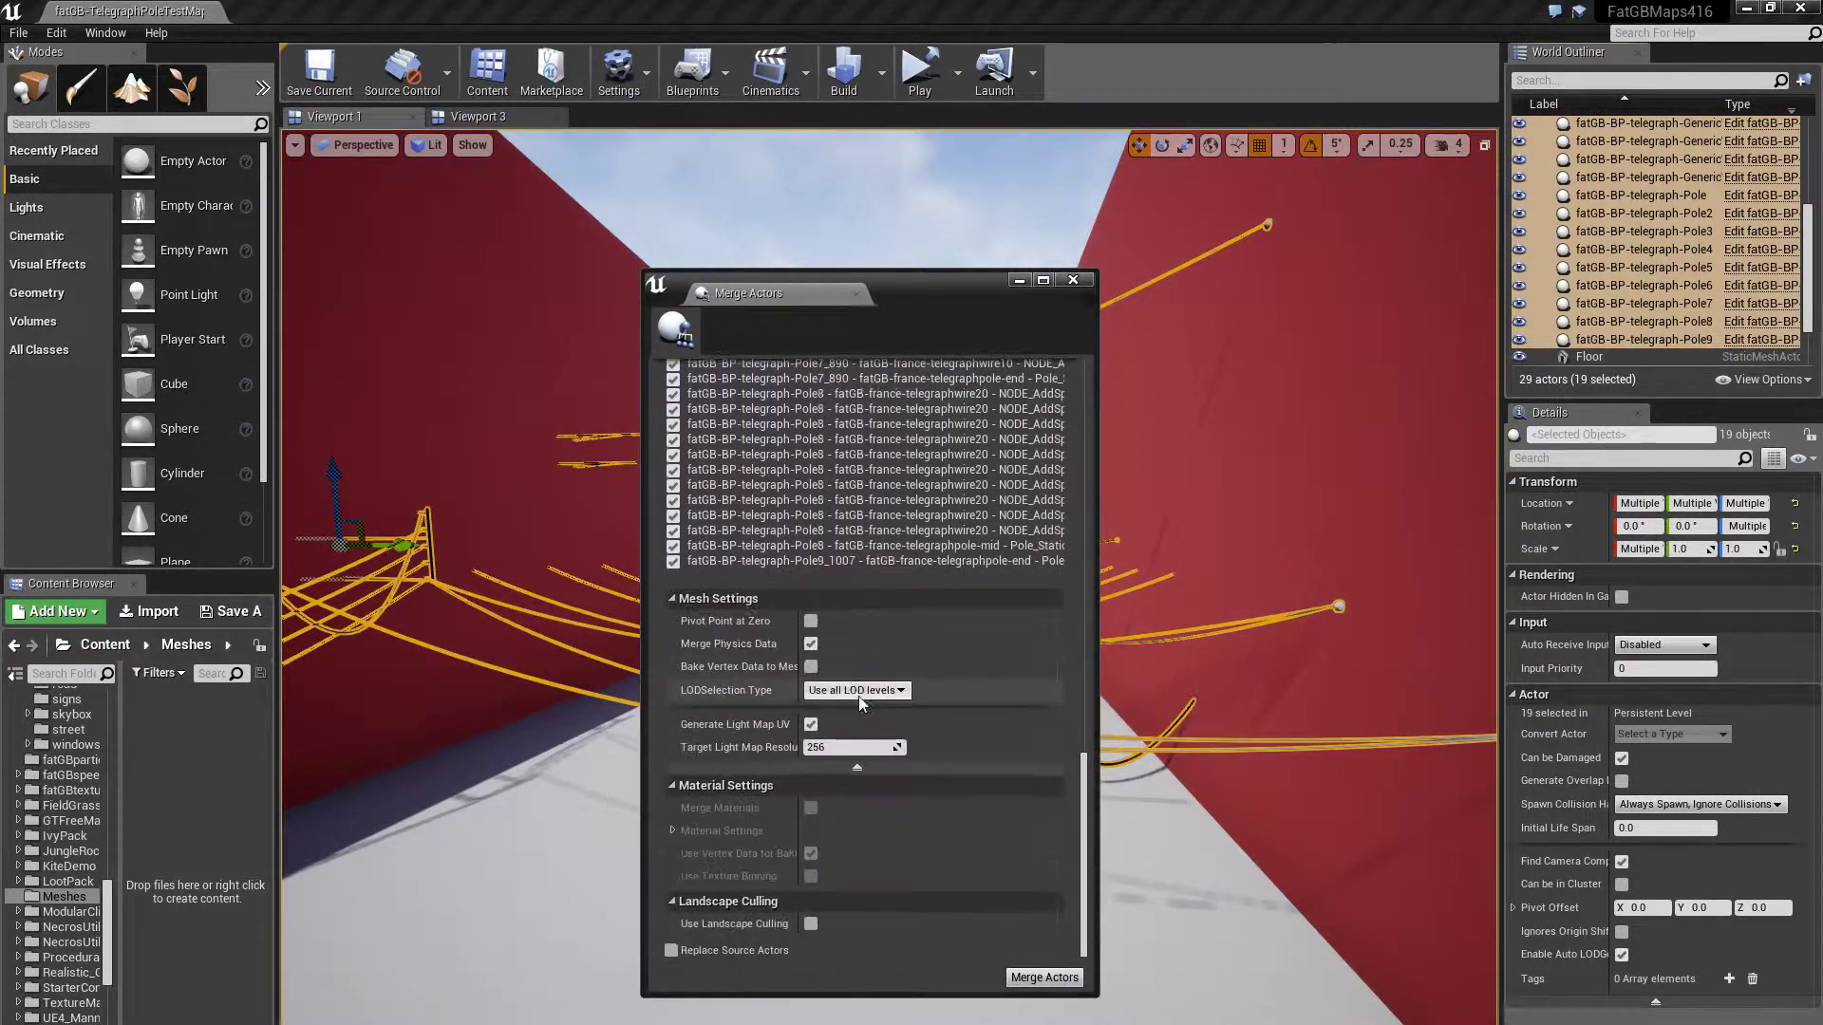
left_click(1042, 980)
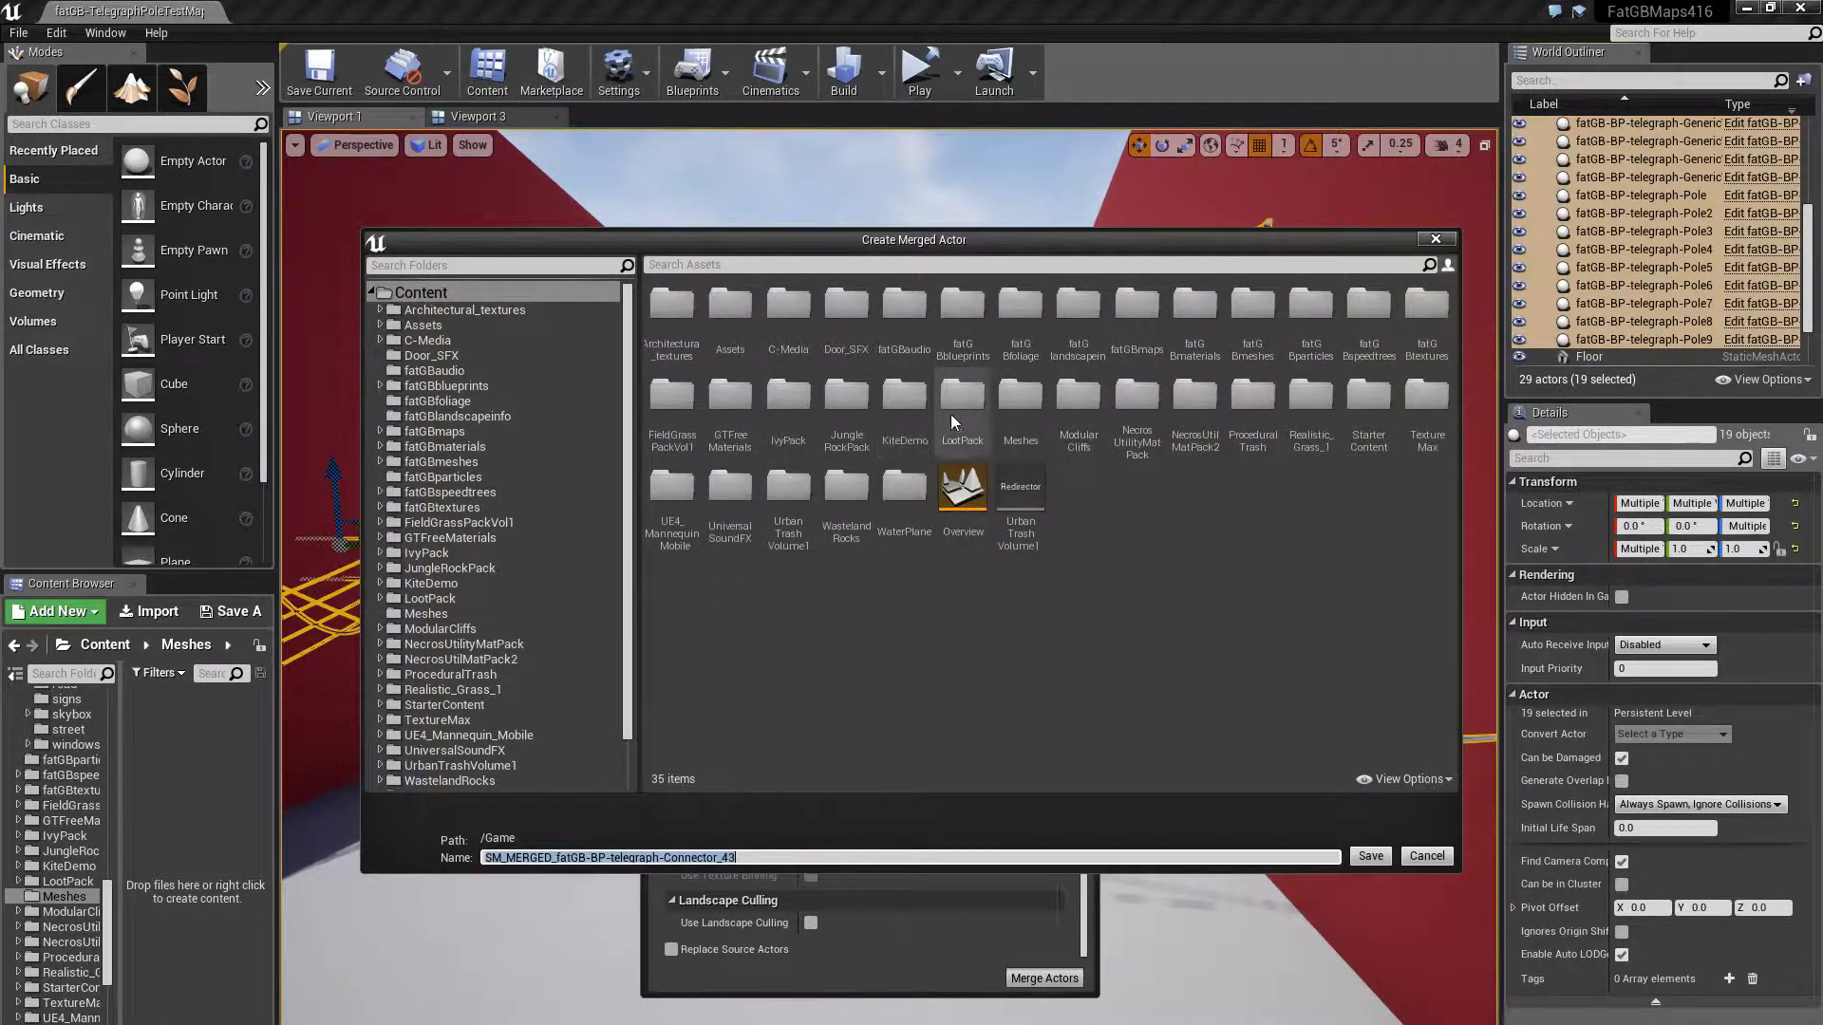
double_click(1022, 418)
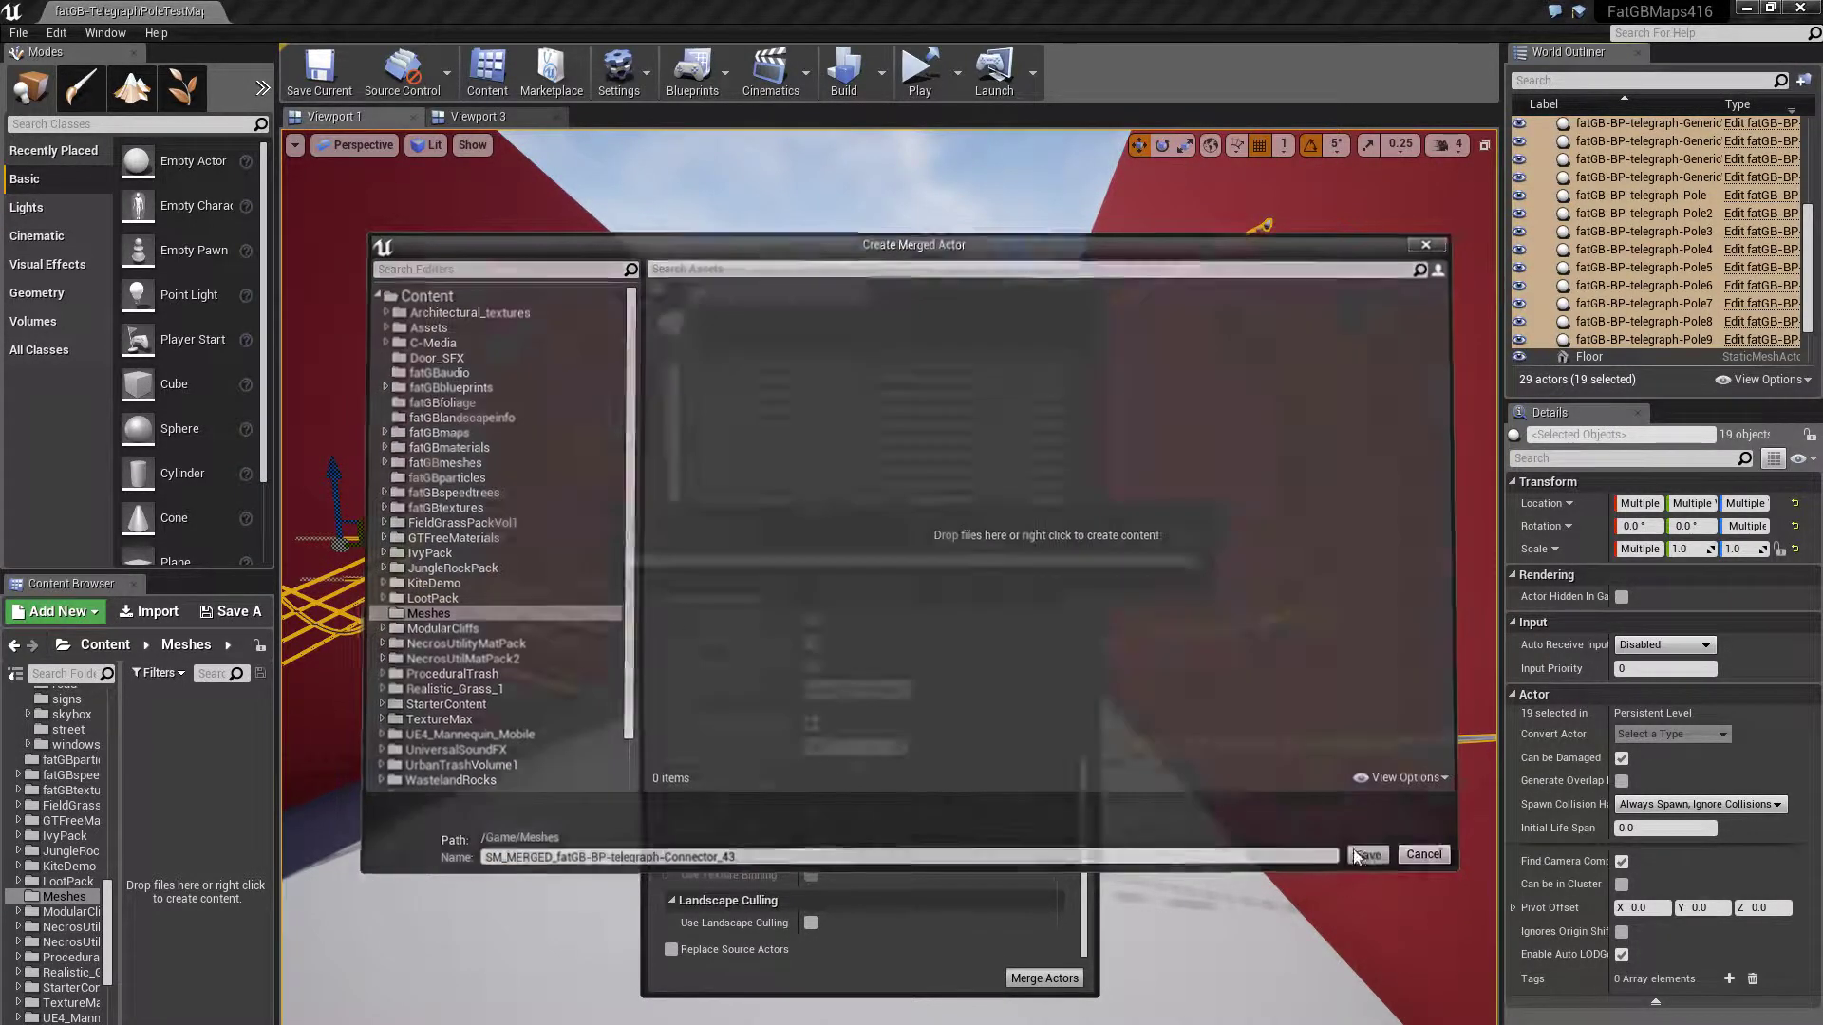
left_click(1370, 856)
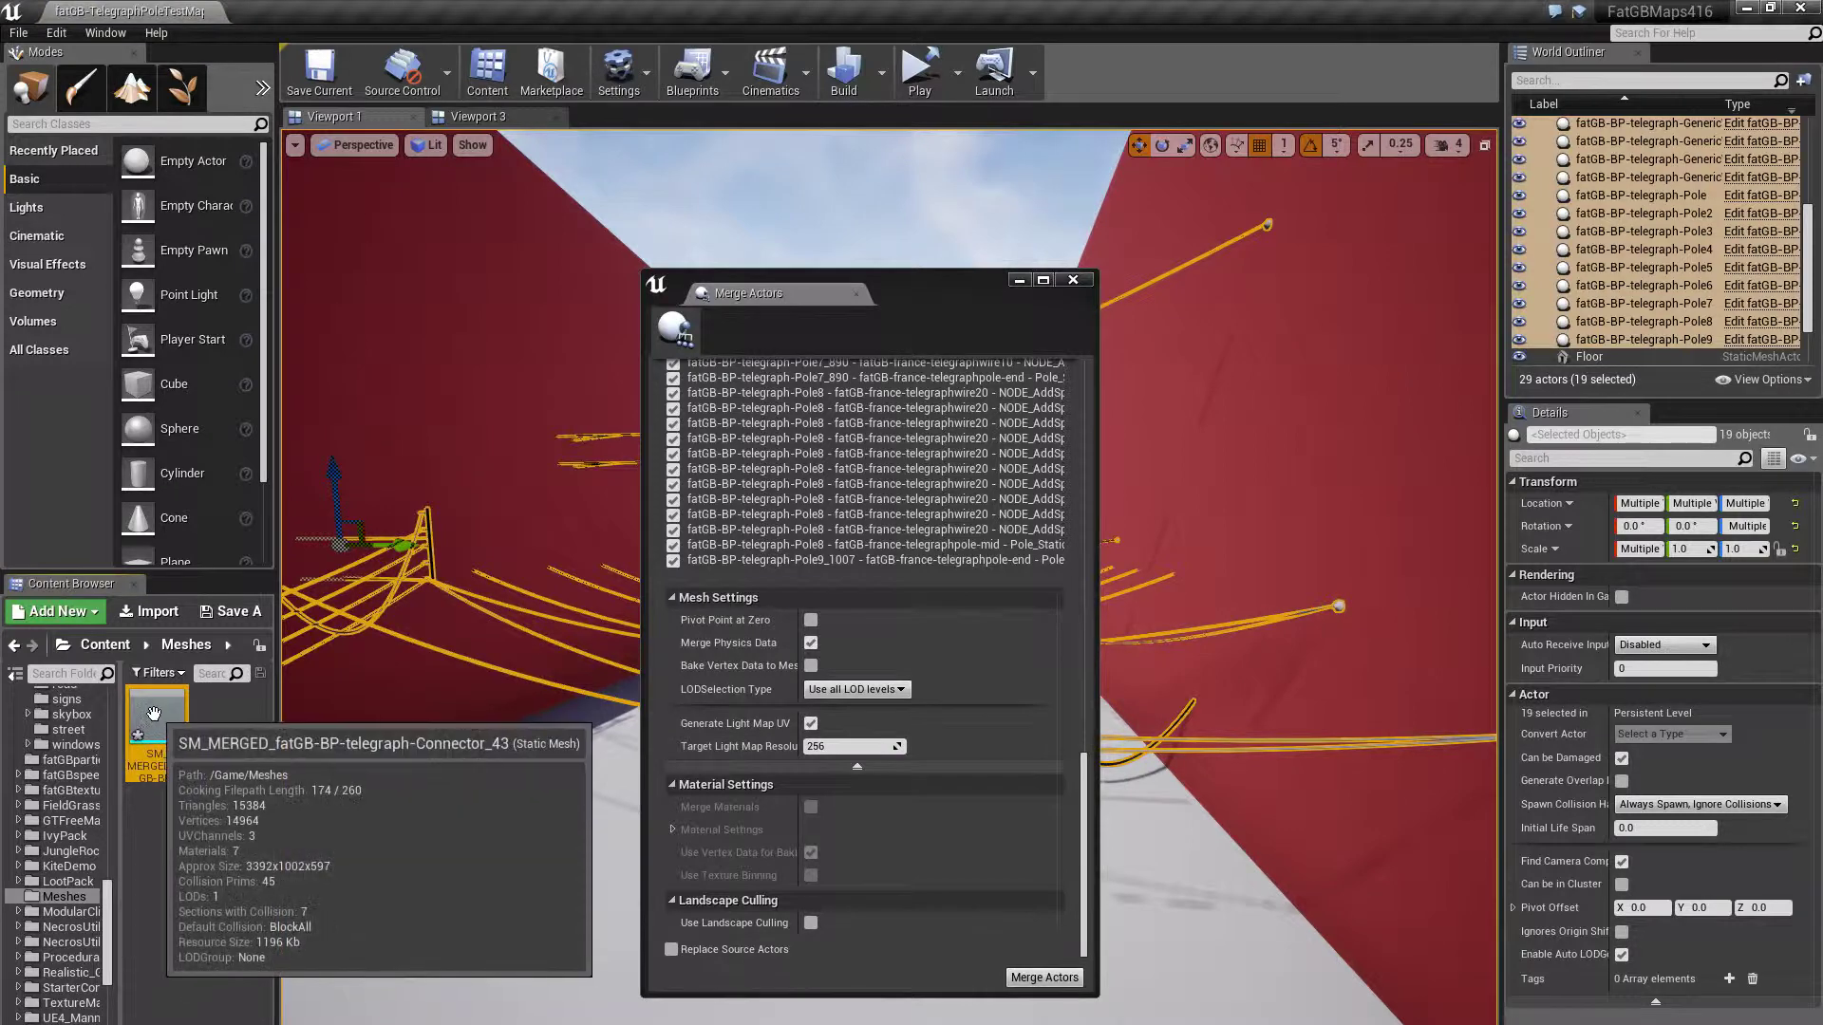
Open the merged telegraph mesh, close the Merge Actors window, and examine the mesh from several angles along with its material slots
double_click(152, 714)
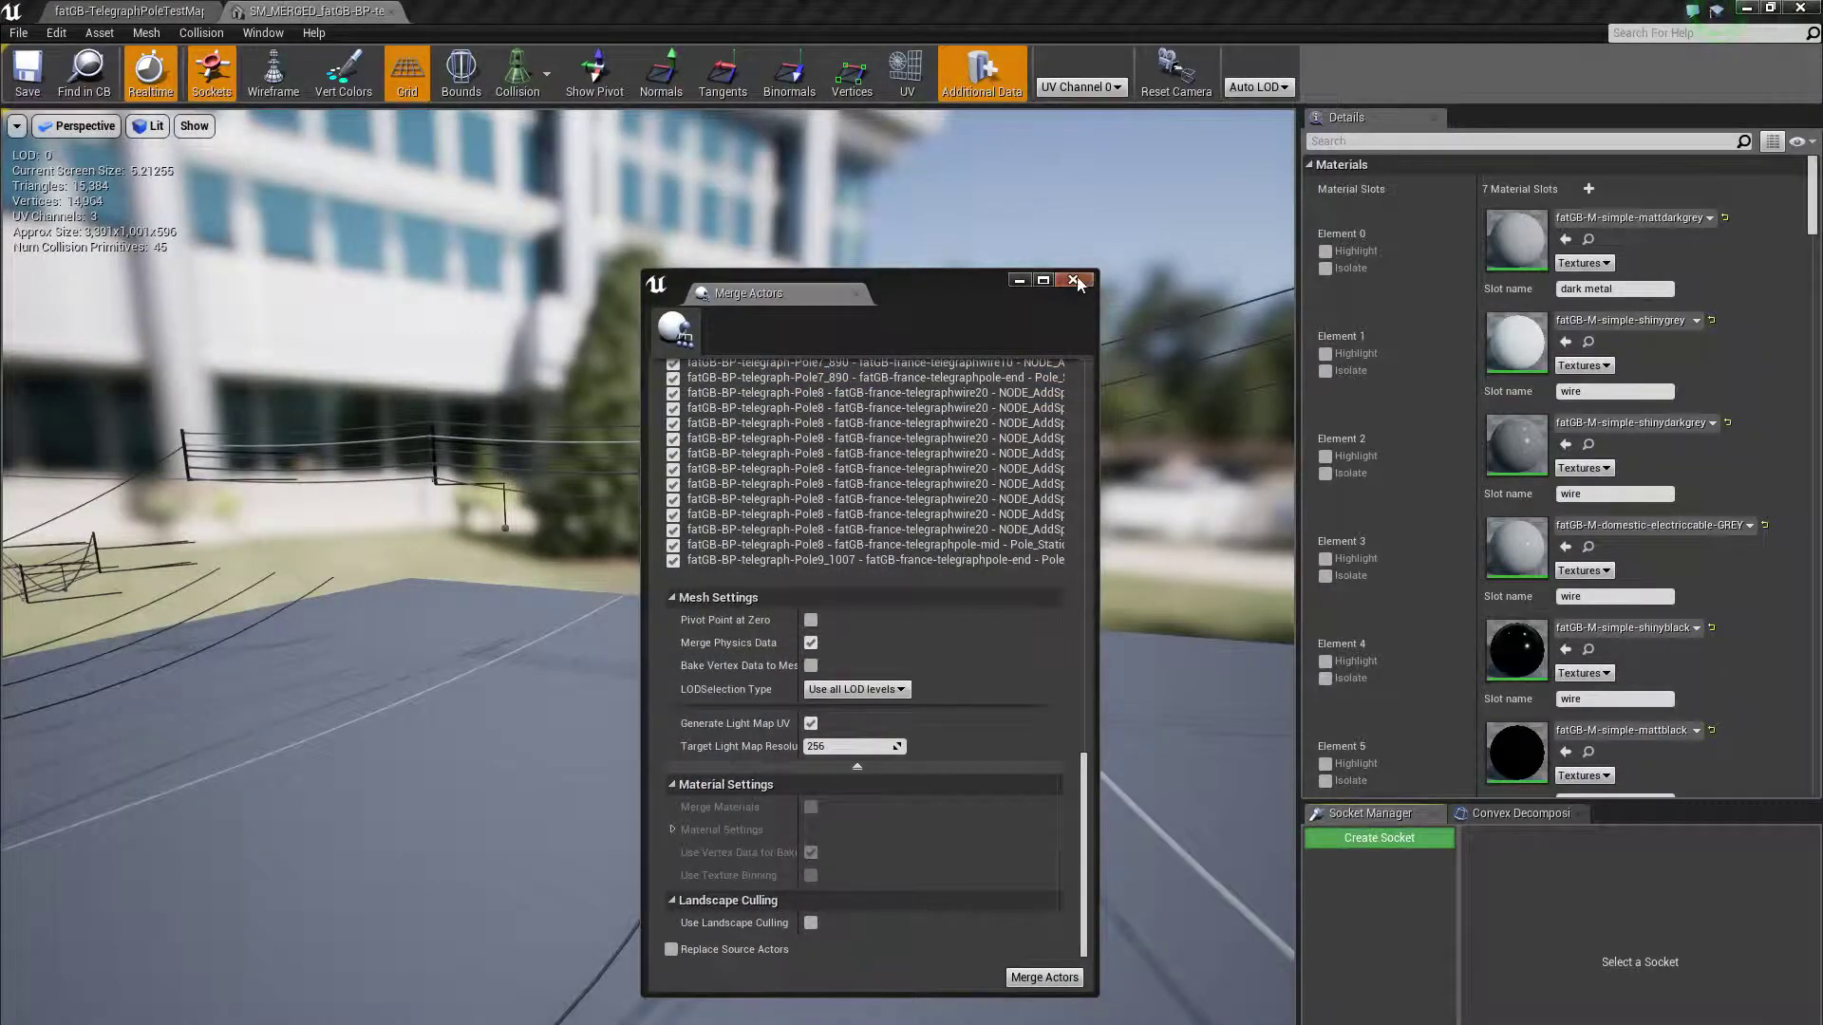
left_click(1077, 283)
left_click_drag(923, 570, 731, 455)
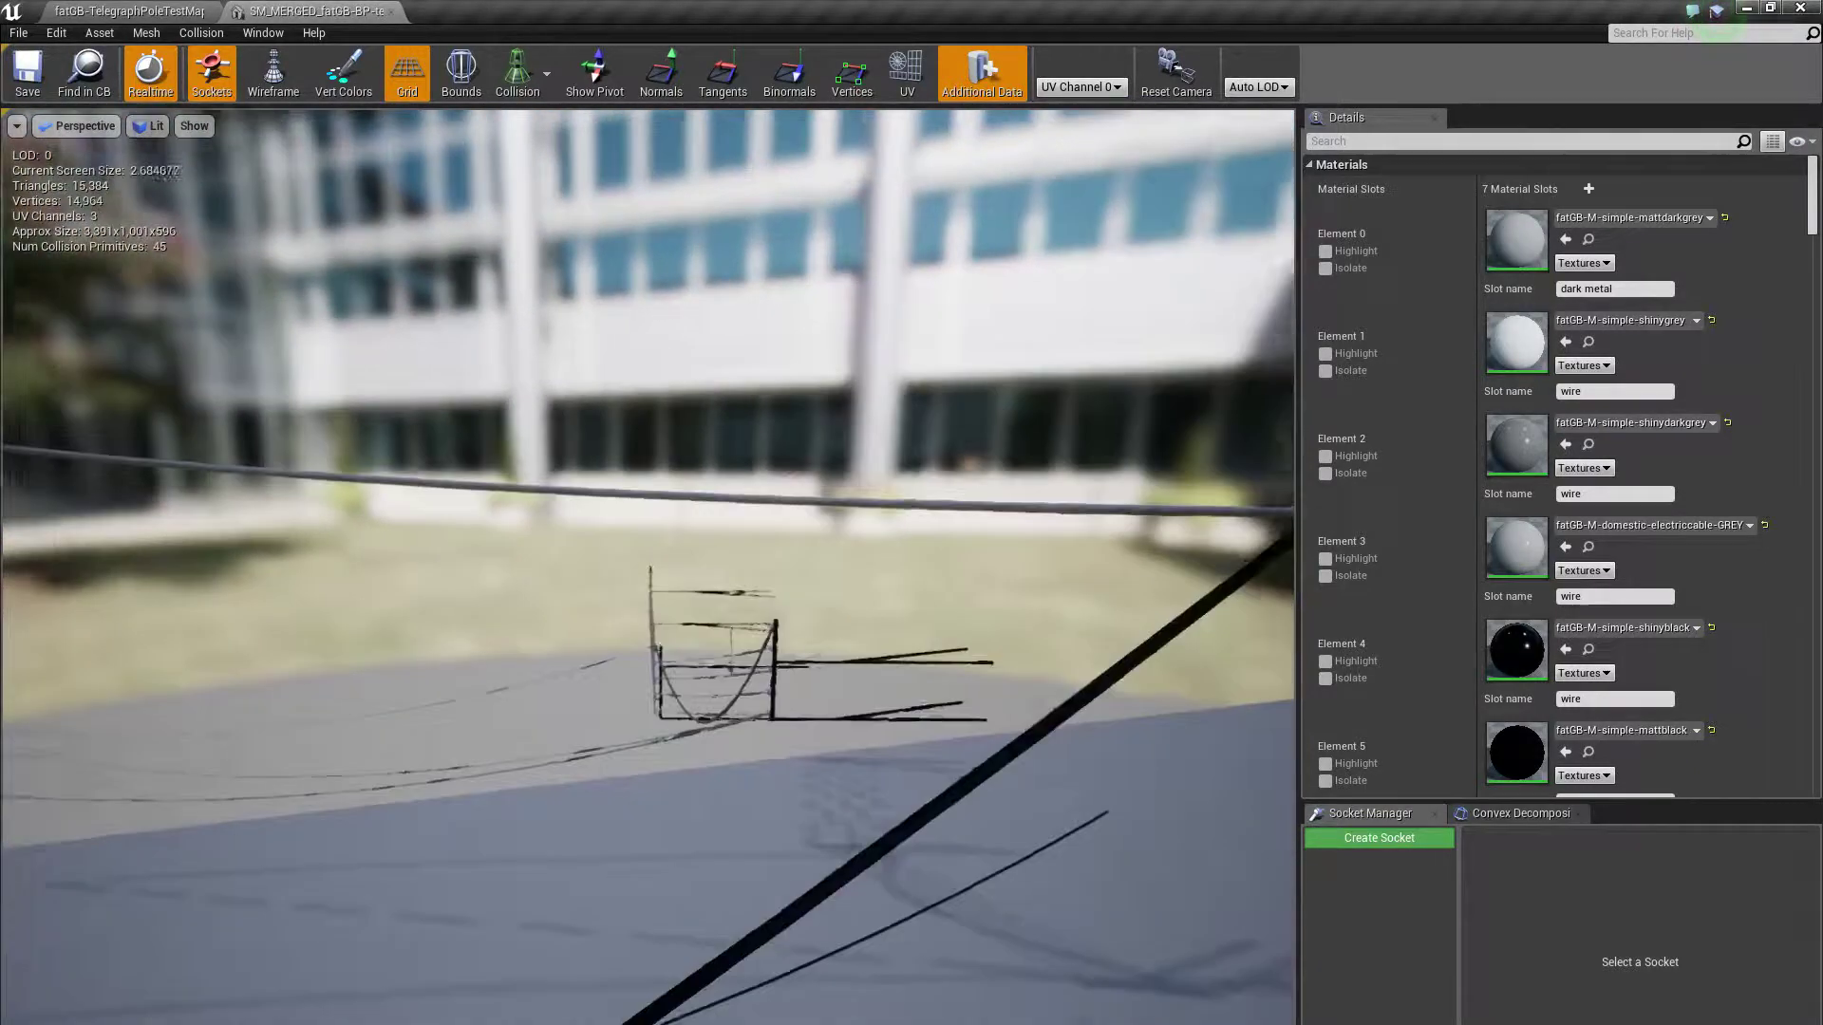
left_click_drag(816, 551, 911, 574)
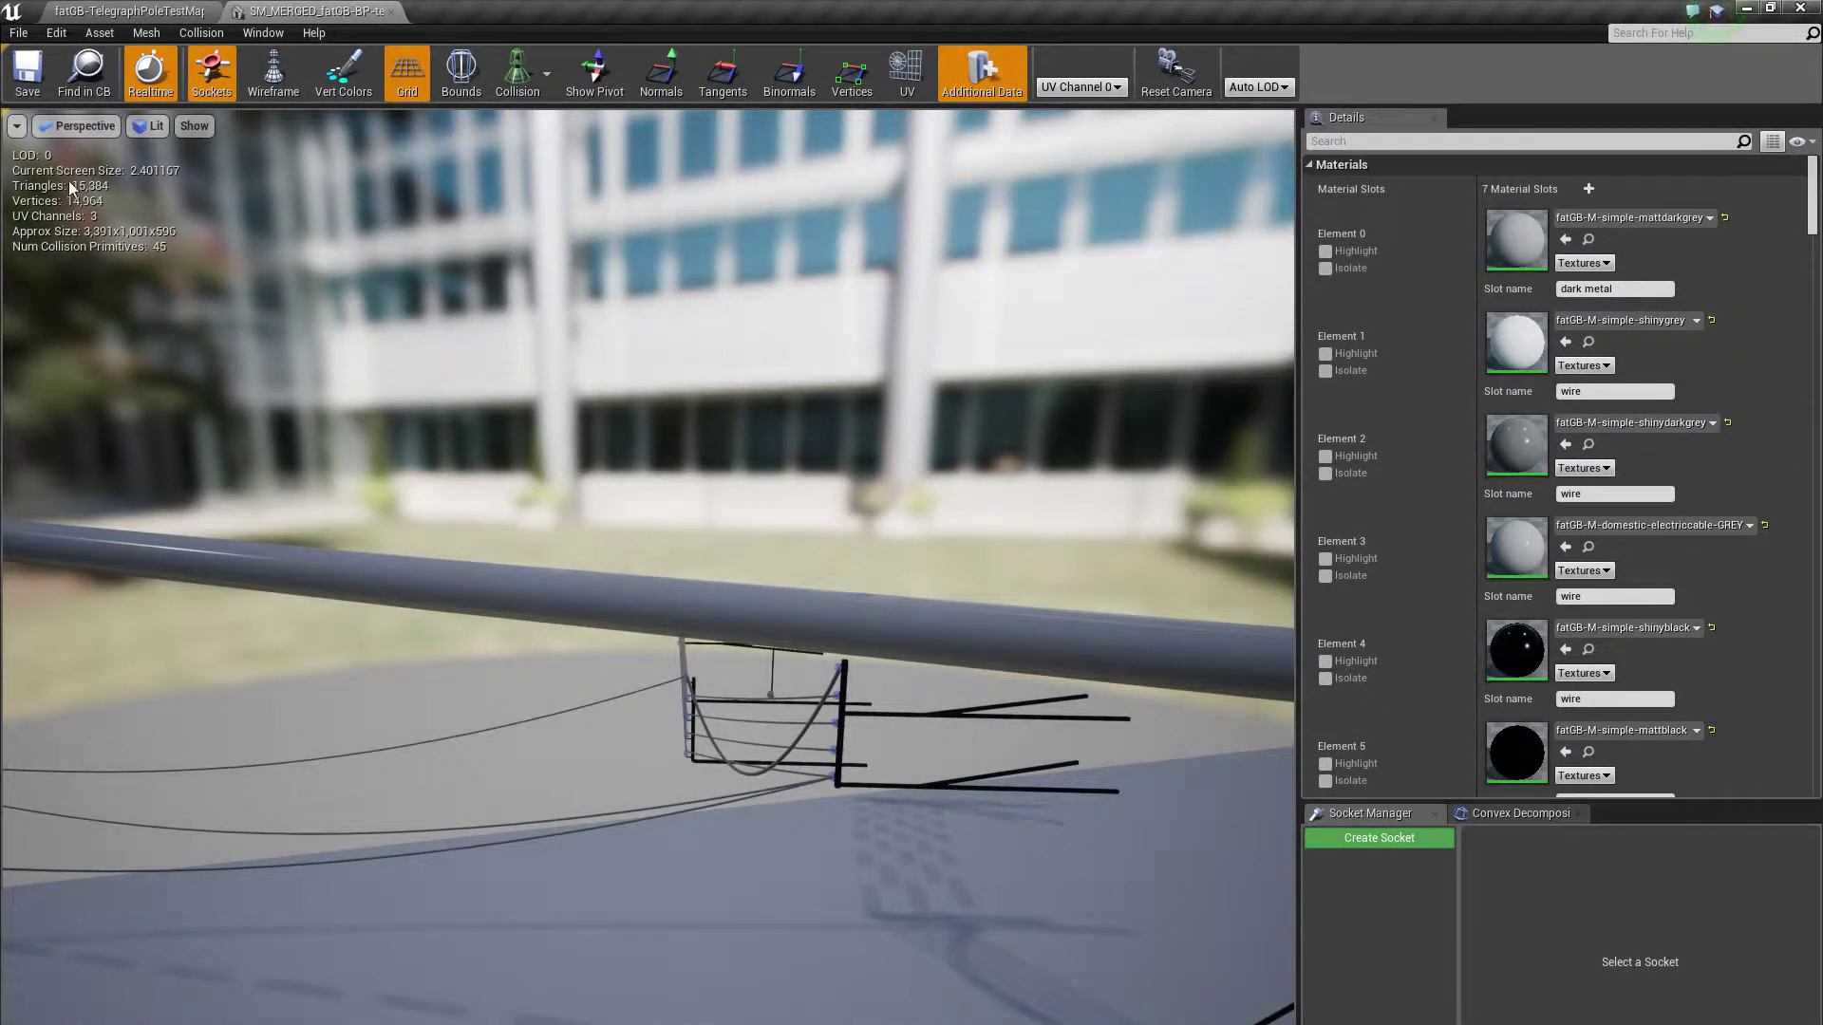
right_click_drag(647, 567, 1087, 560)
right_click_drag(653, 612, 558, 612)
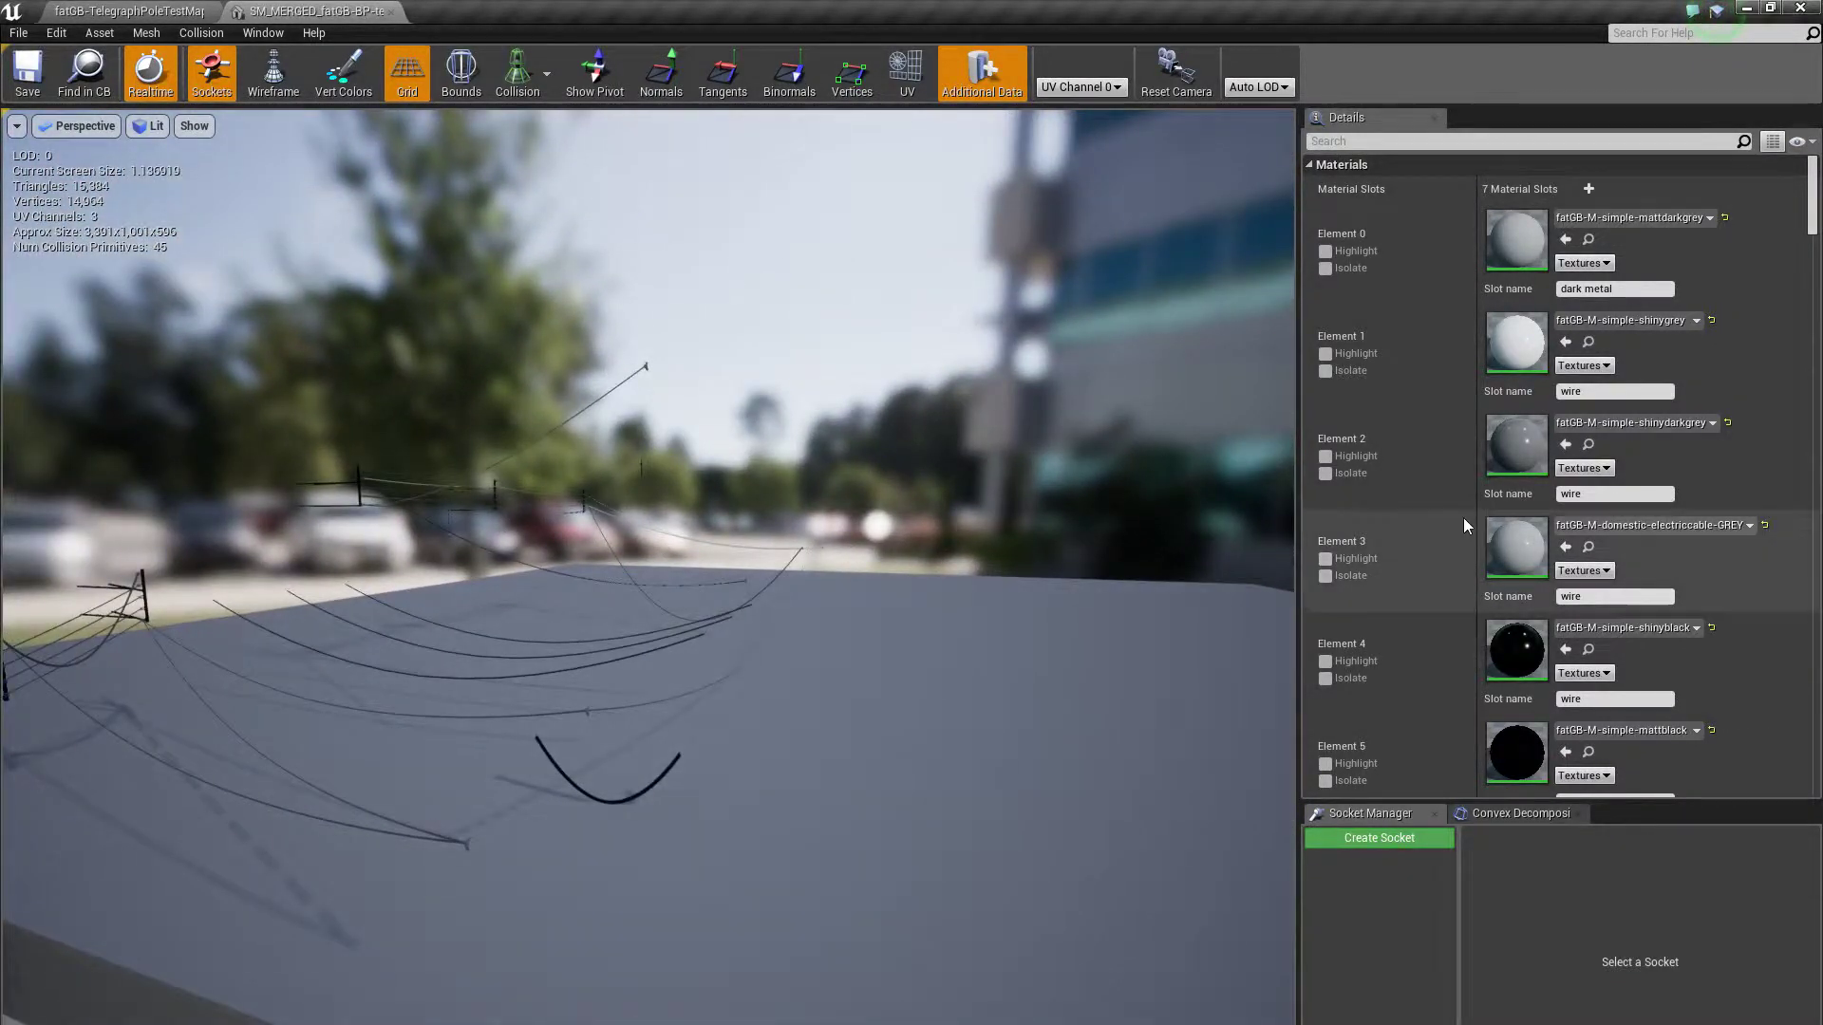
scroll(1466, 519, "down", 5)
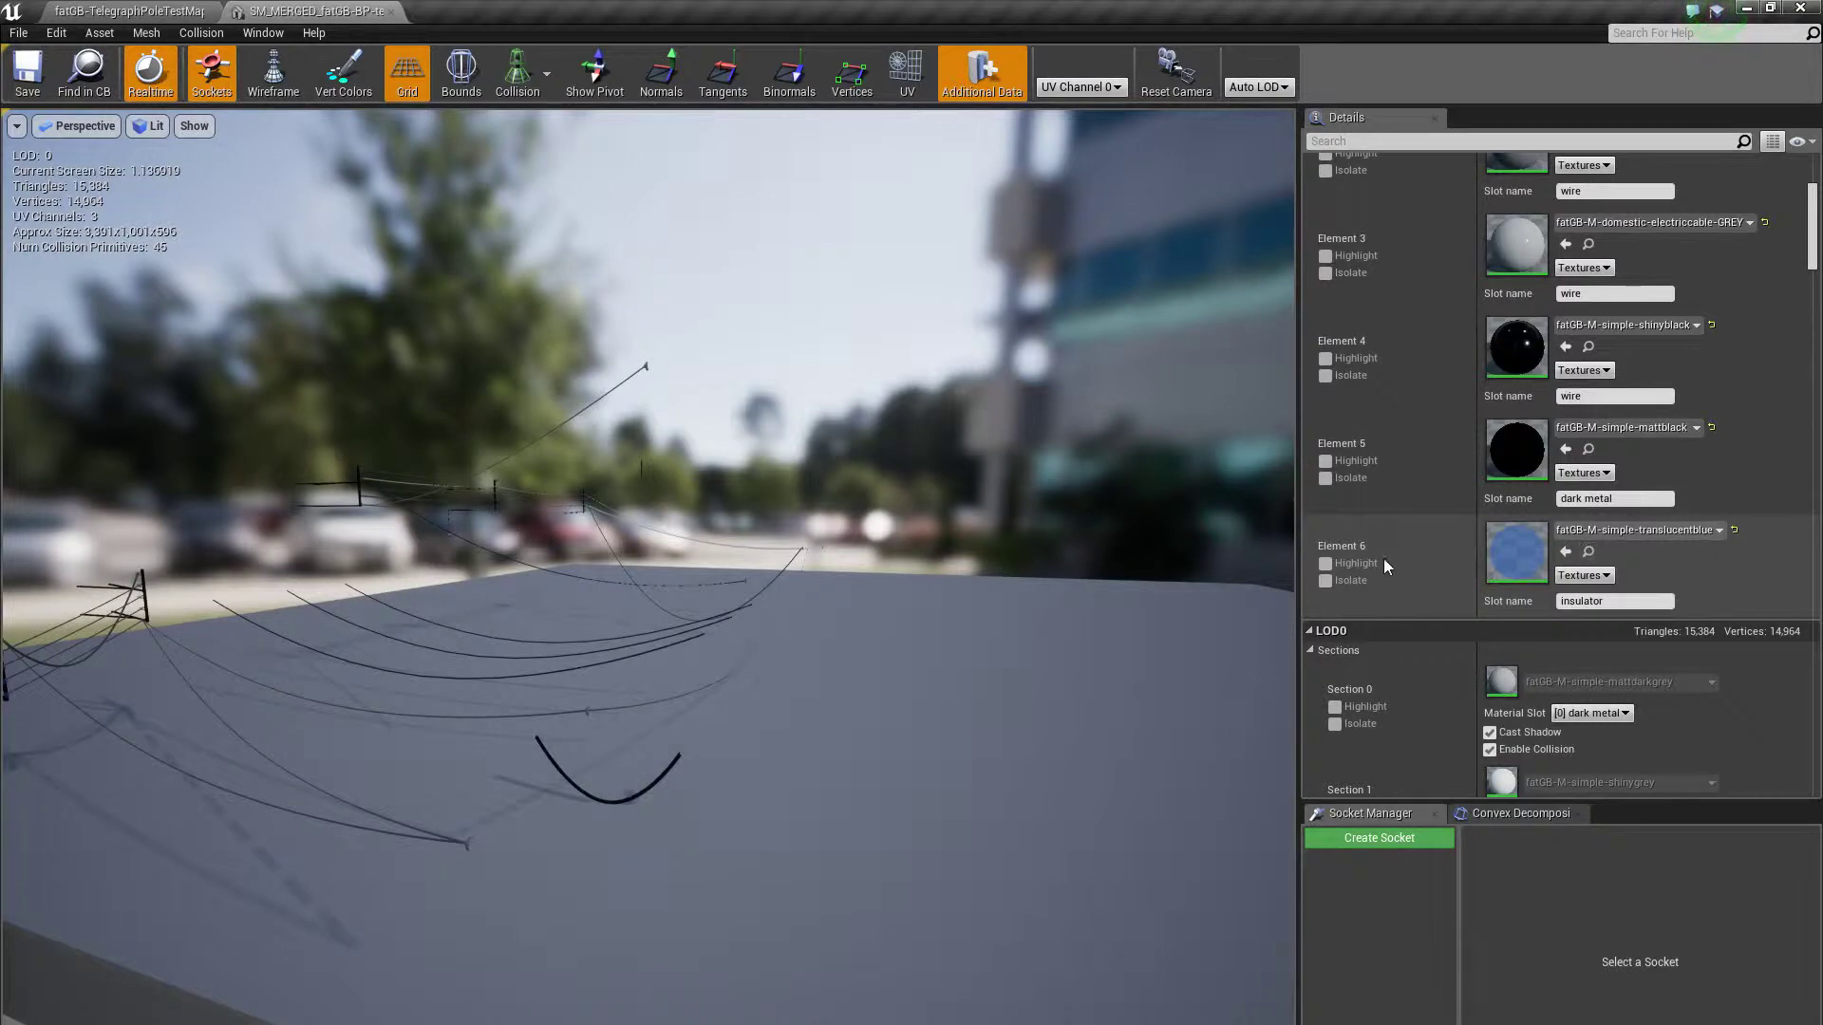
left_click_drag(980, 682, 448, 682)
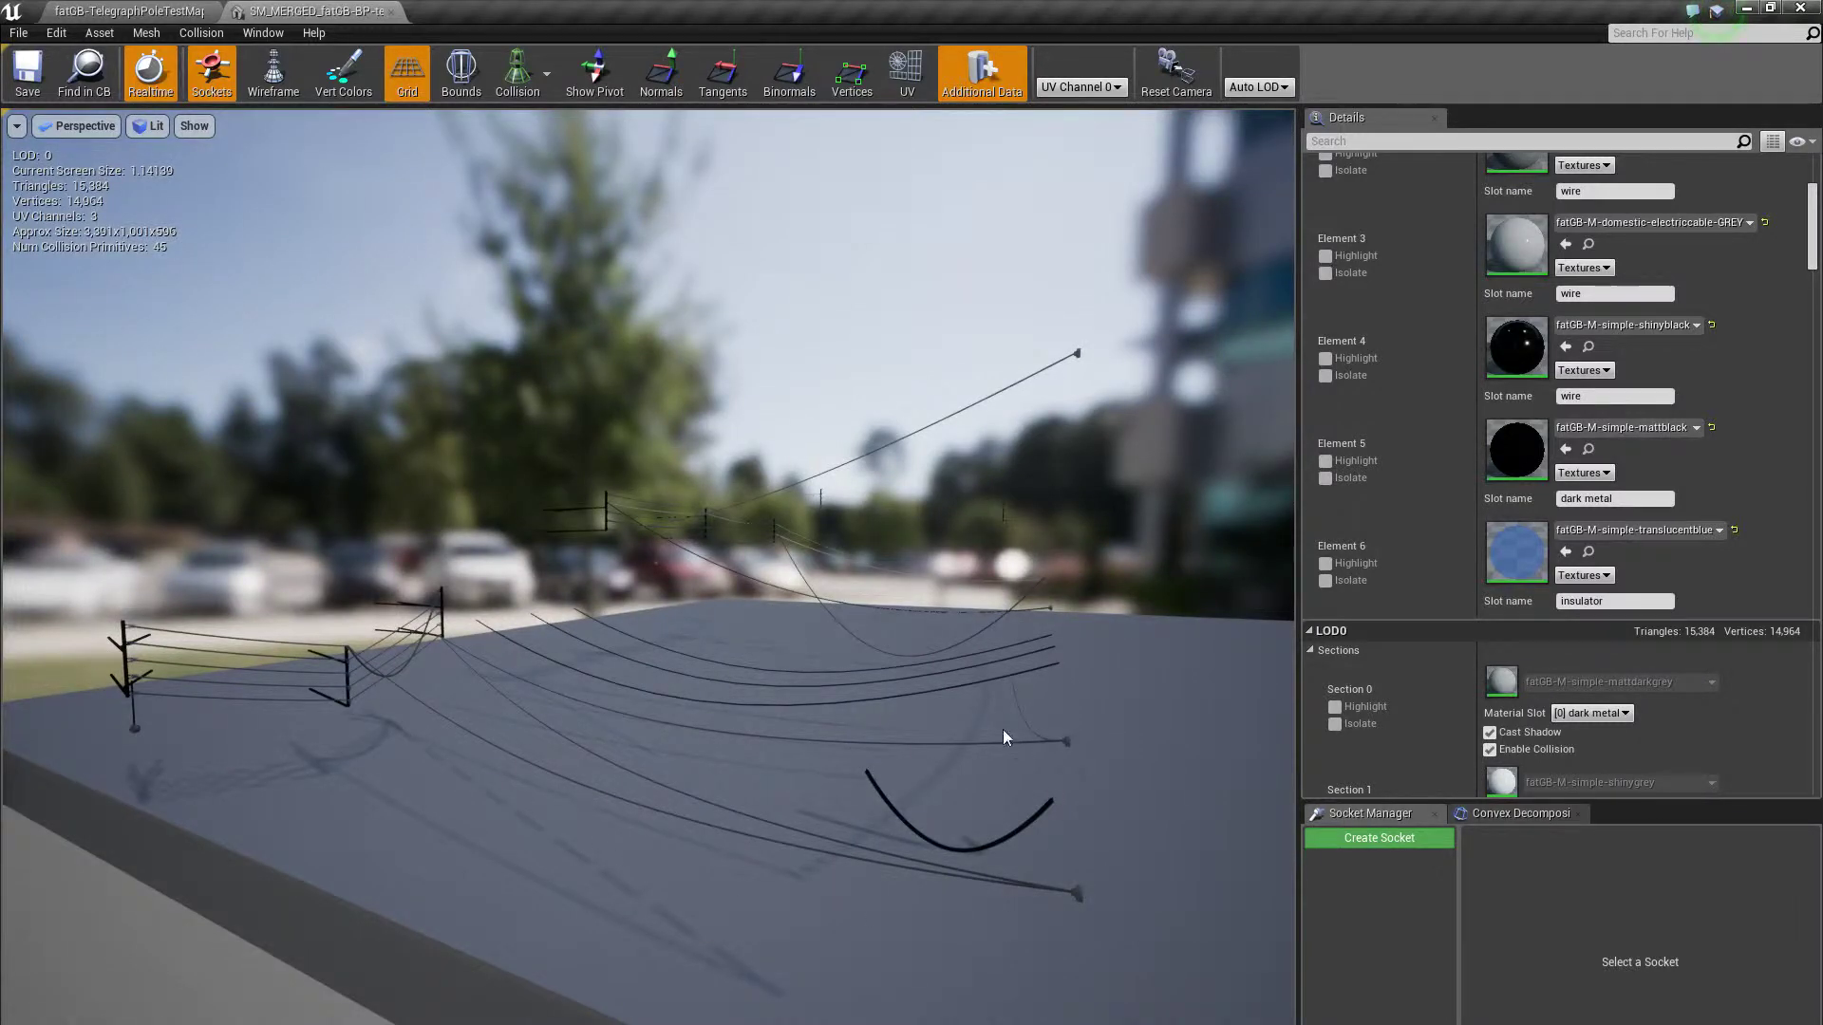
left_click_drag(1006, 738, 399, 738)
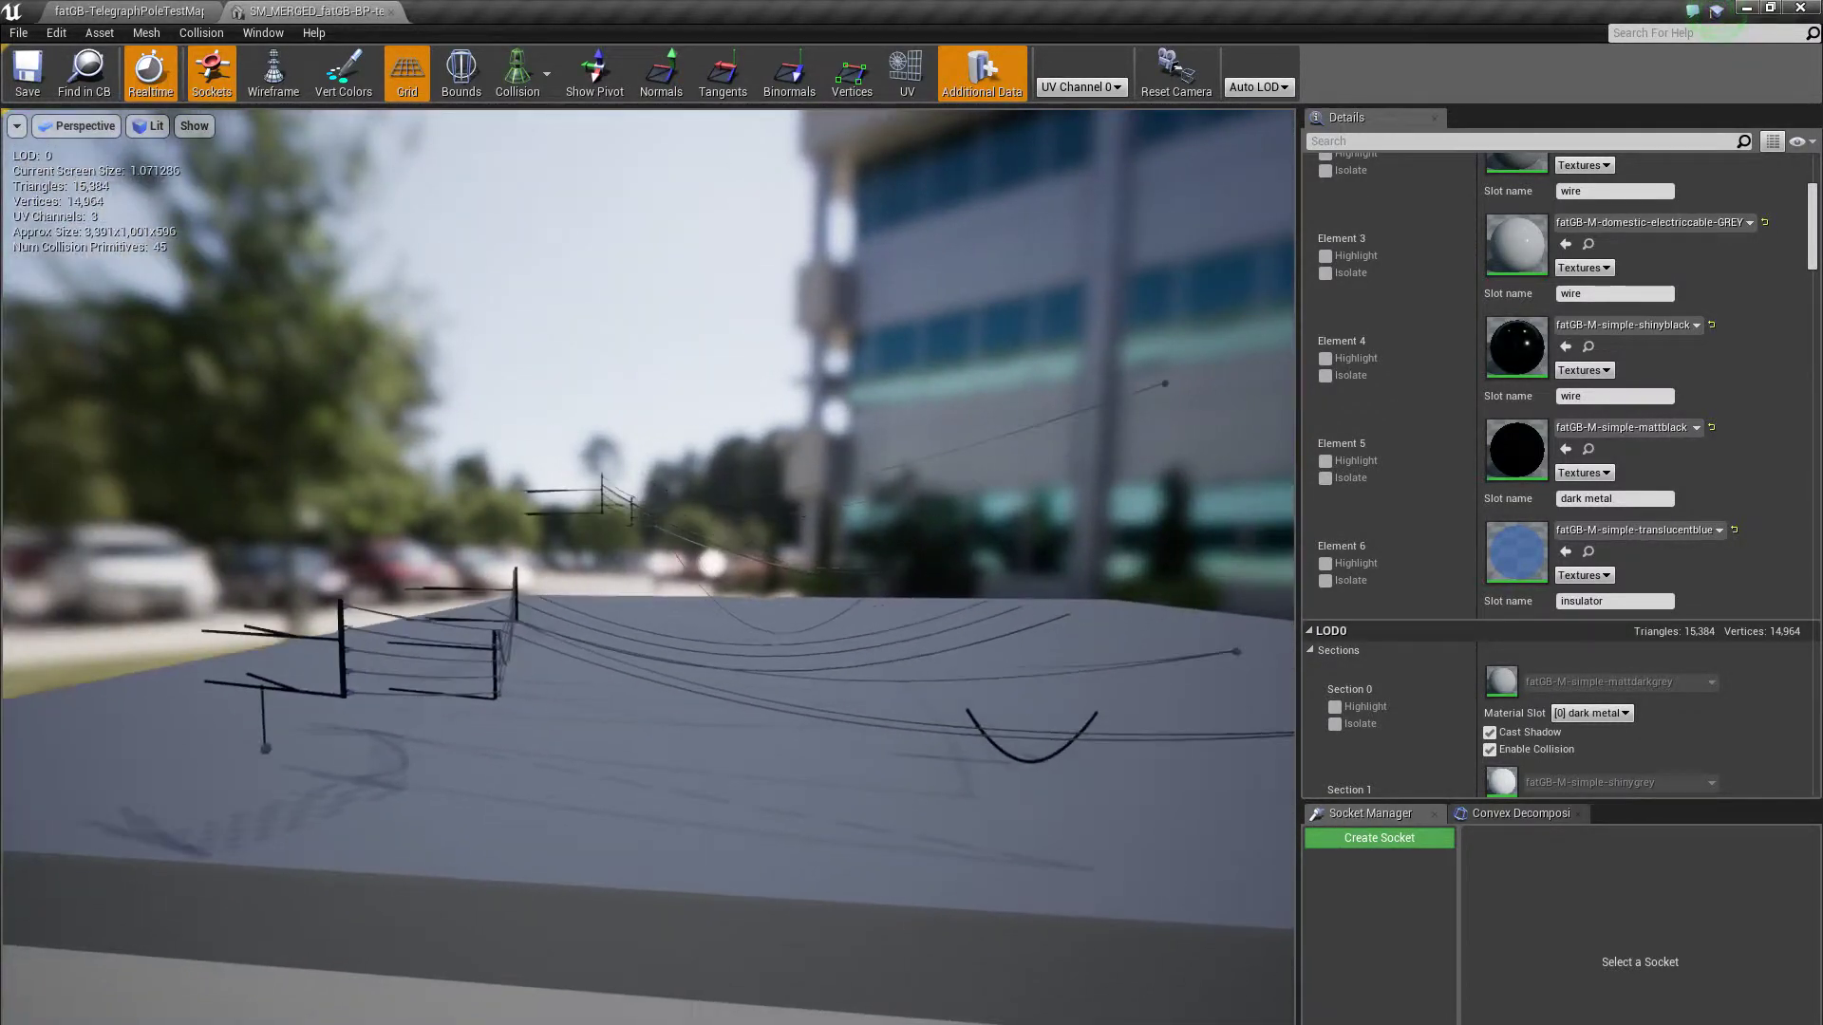